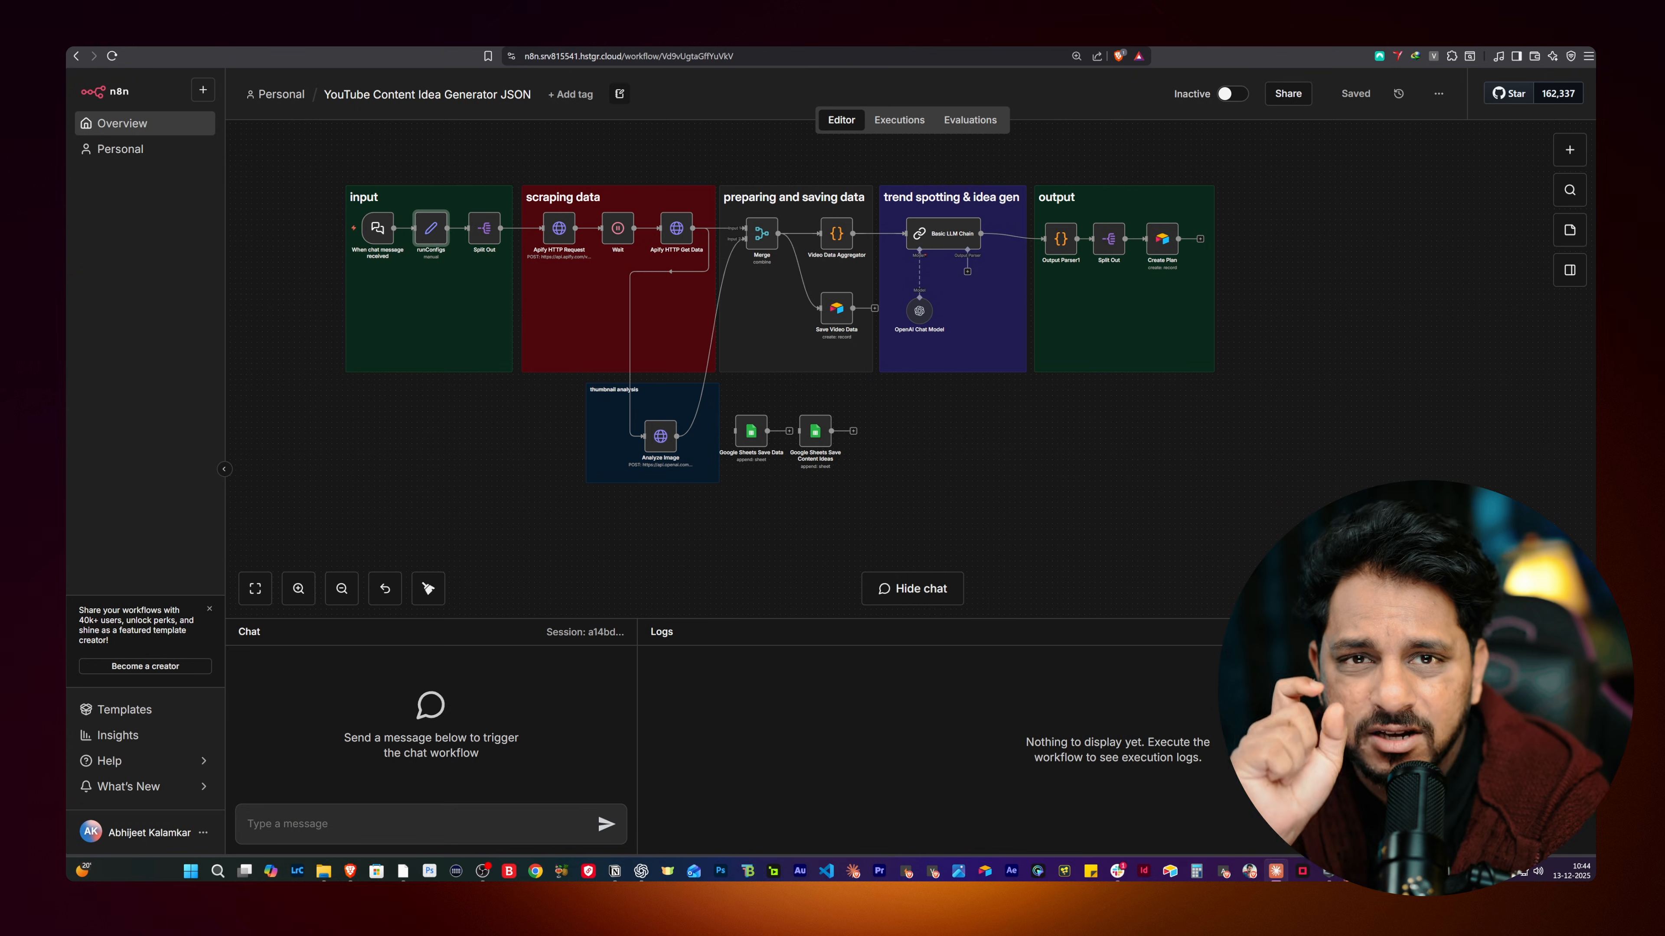
Step: Examine the settings of the runConfigs and Split Out nodes in the input section
double_click(431, 228)
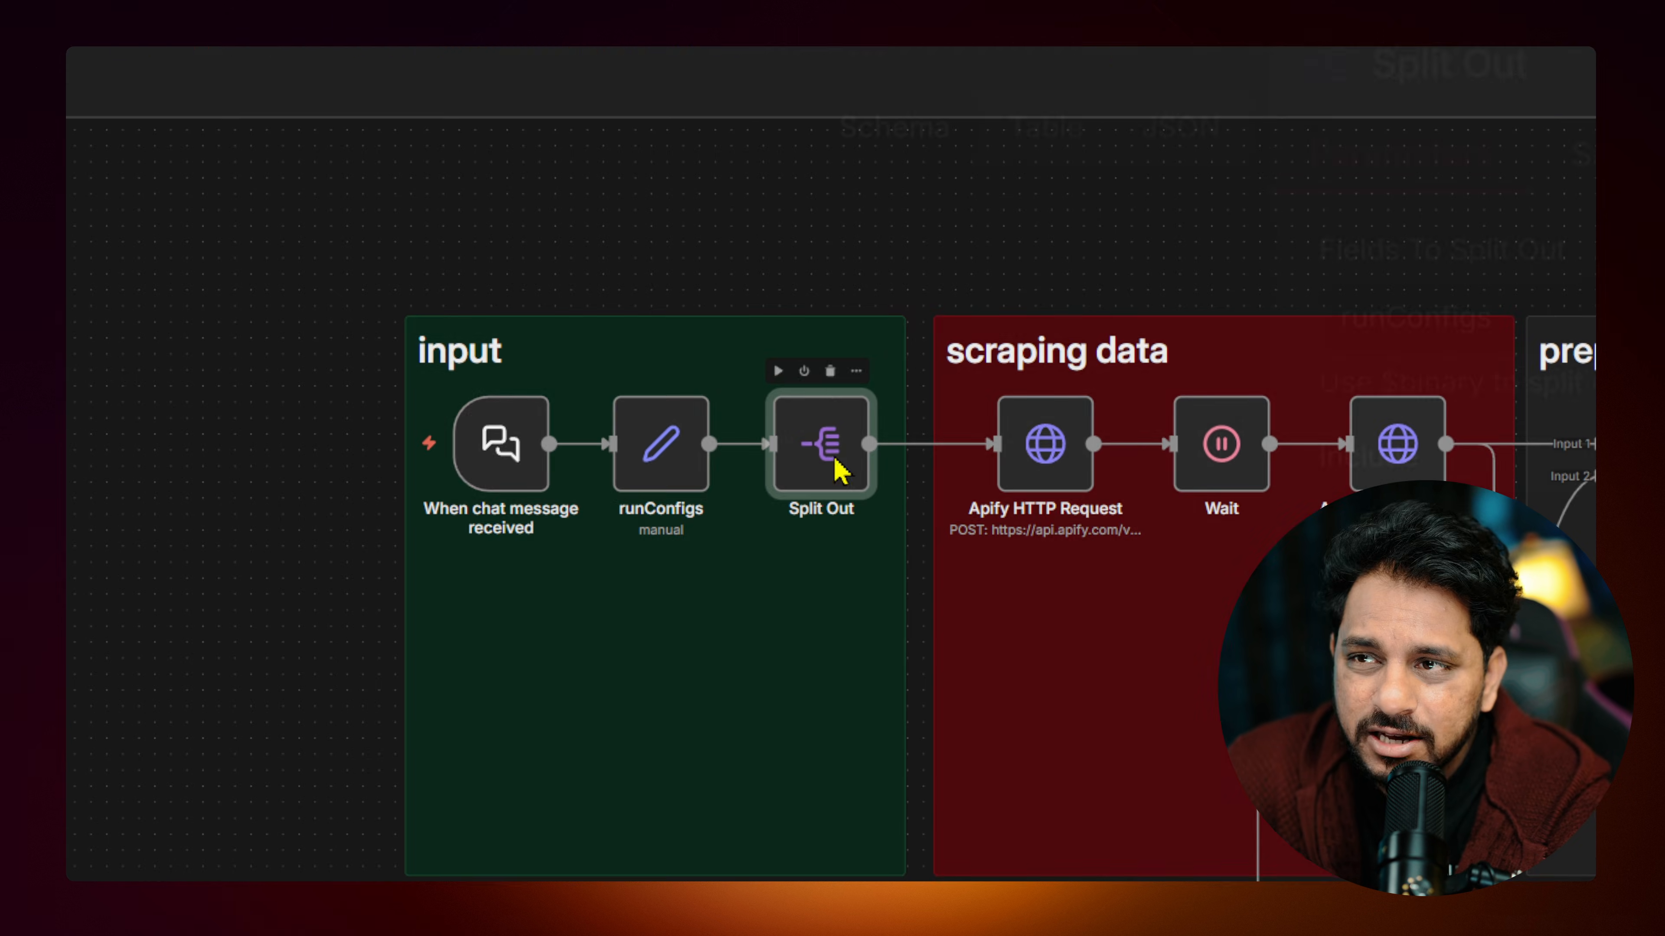
double_click(839, 467)
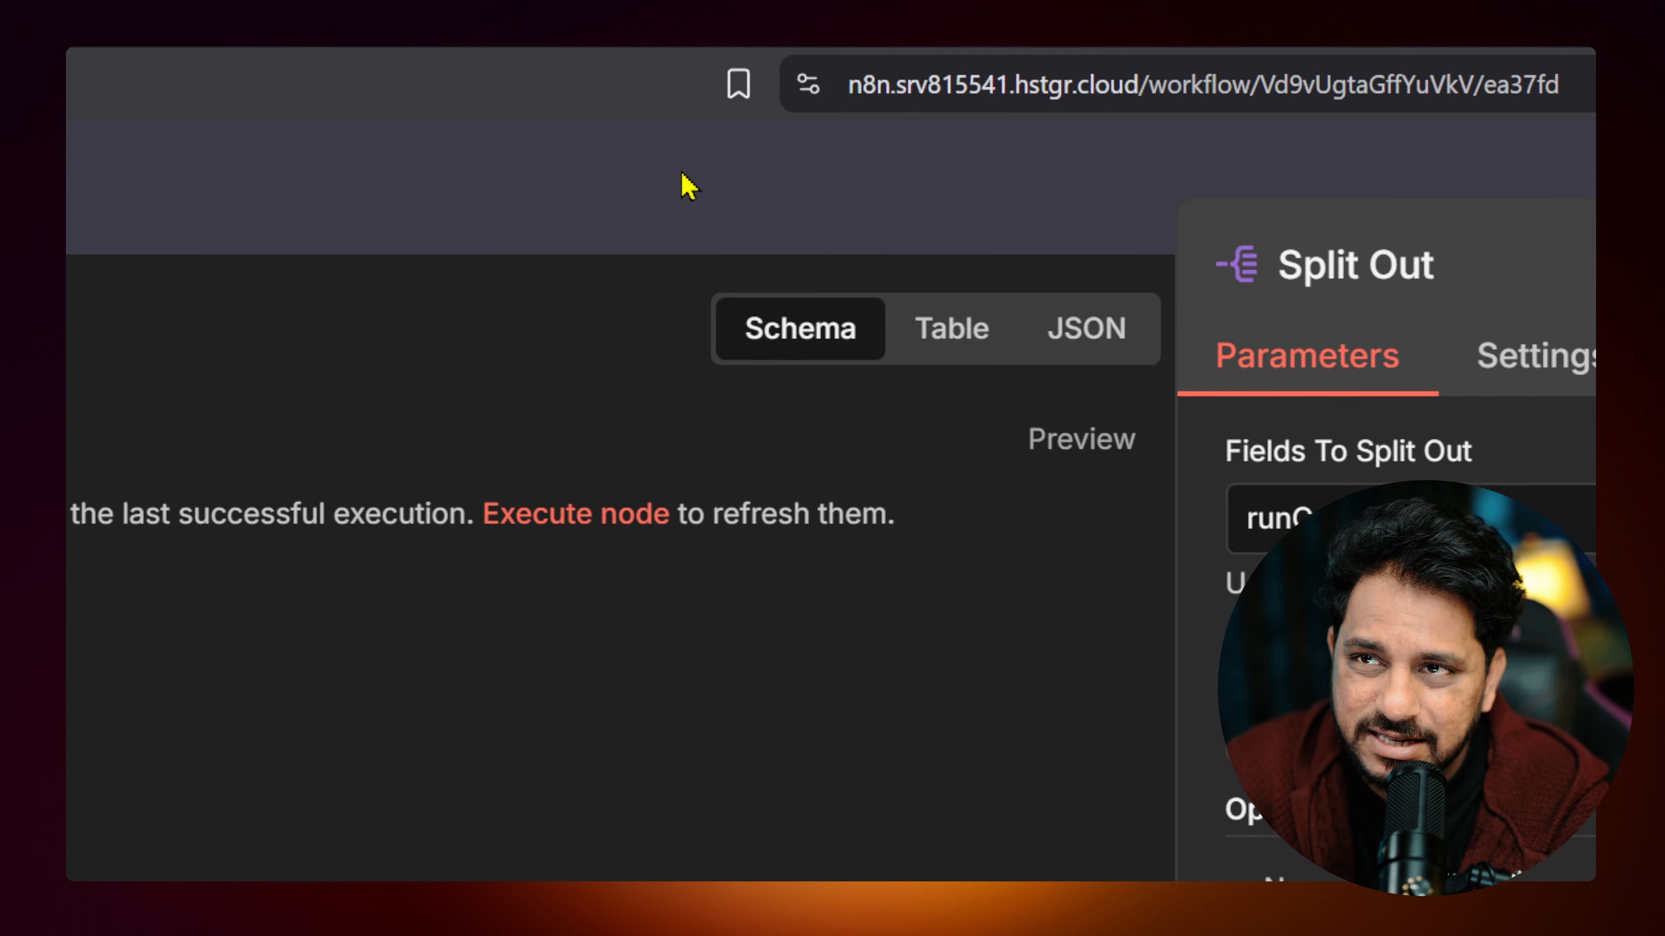
click(683, 184)
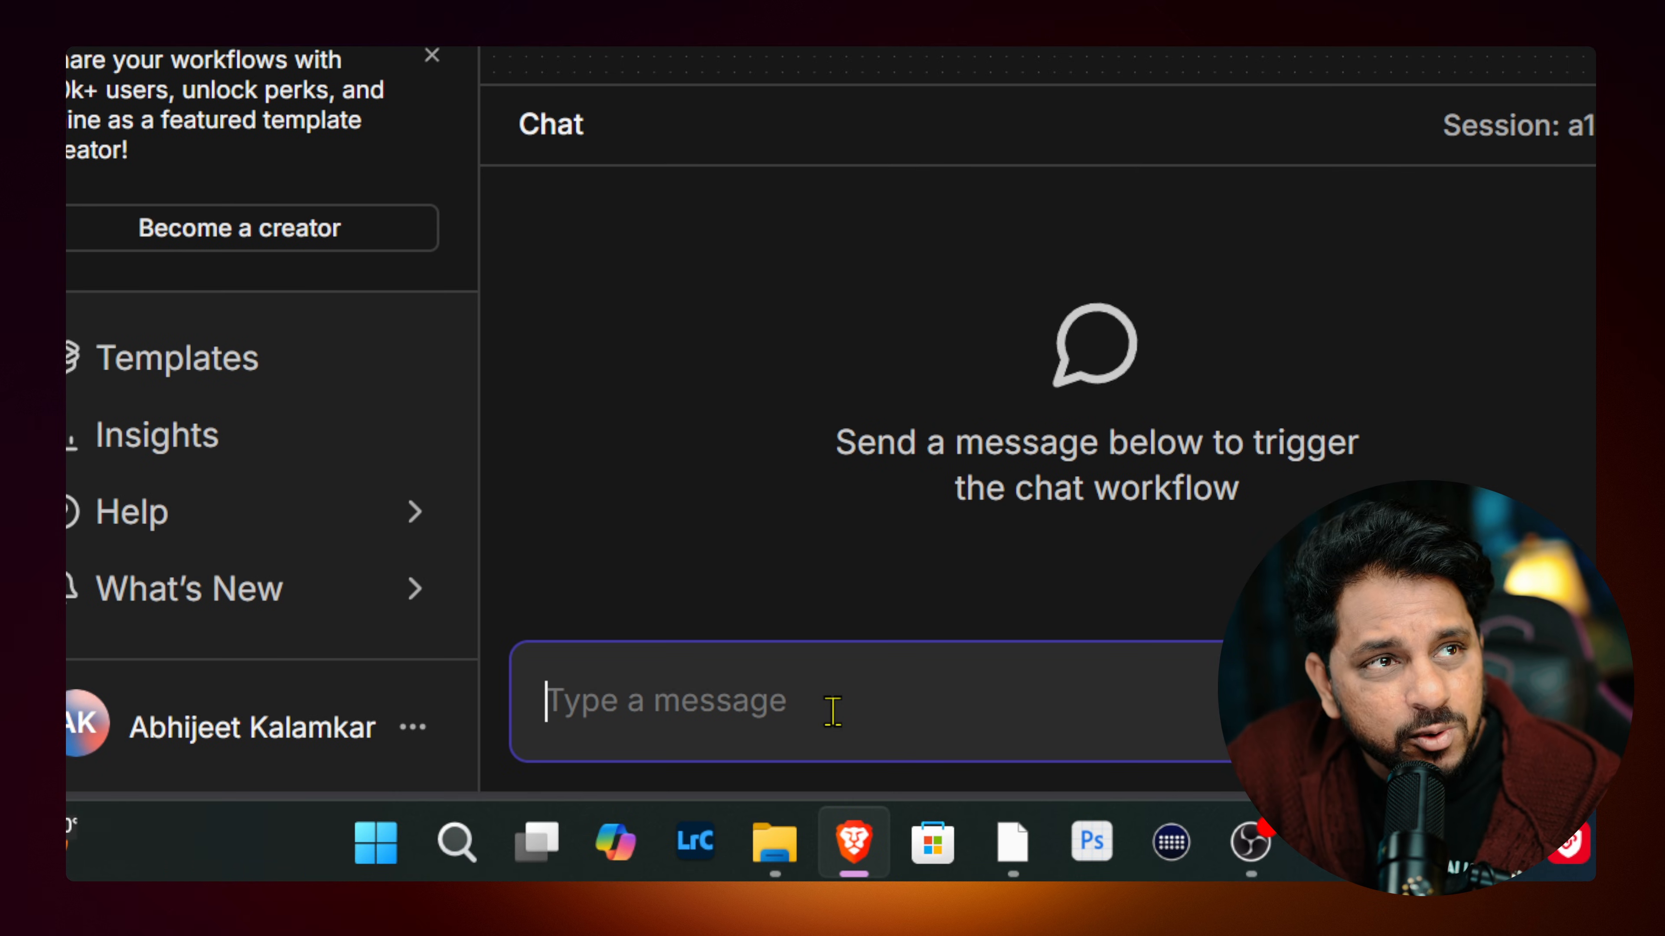
Step: Send the message "Ai Video generators" in the workflow chat
text(Ai Video generat)
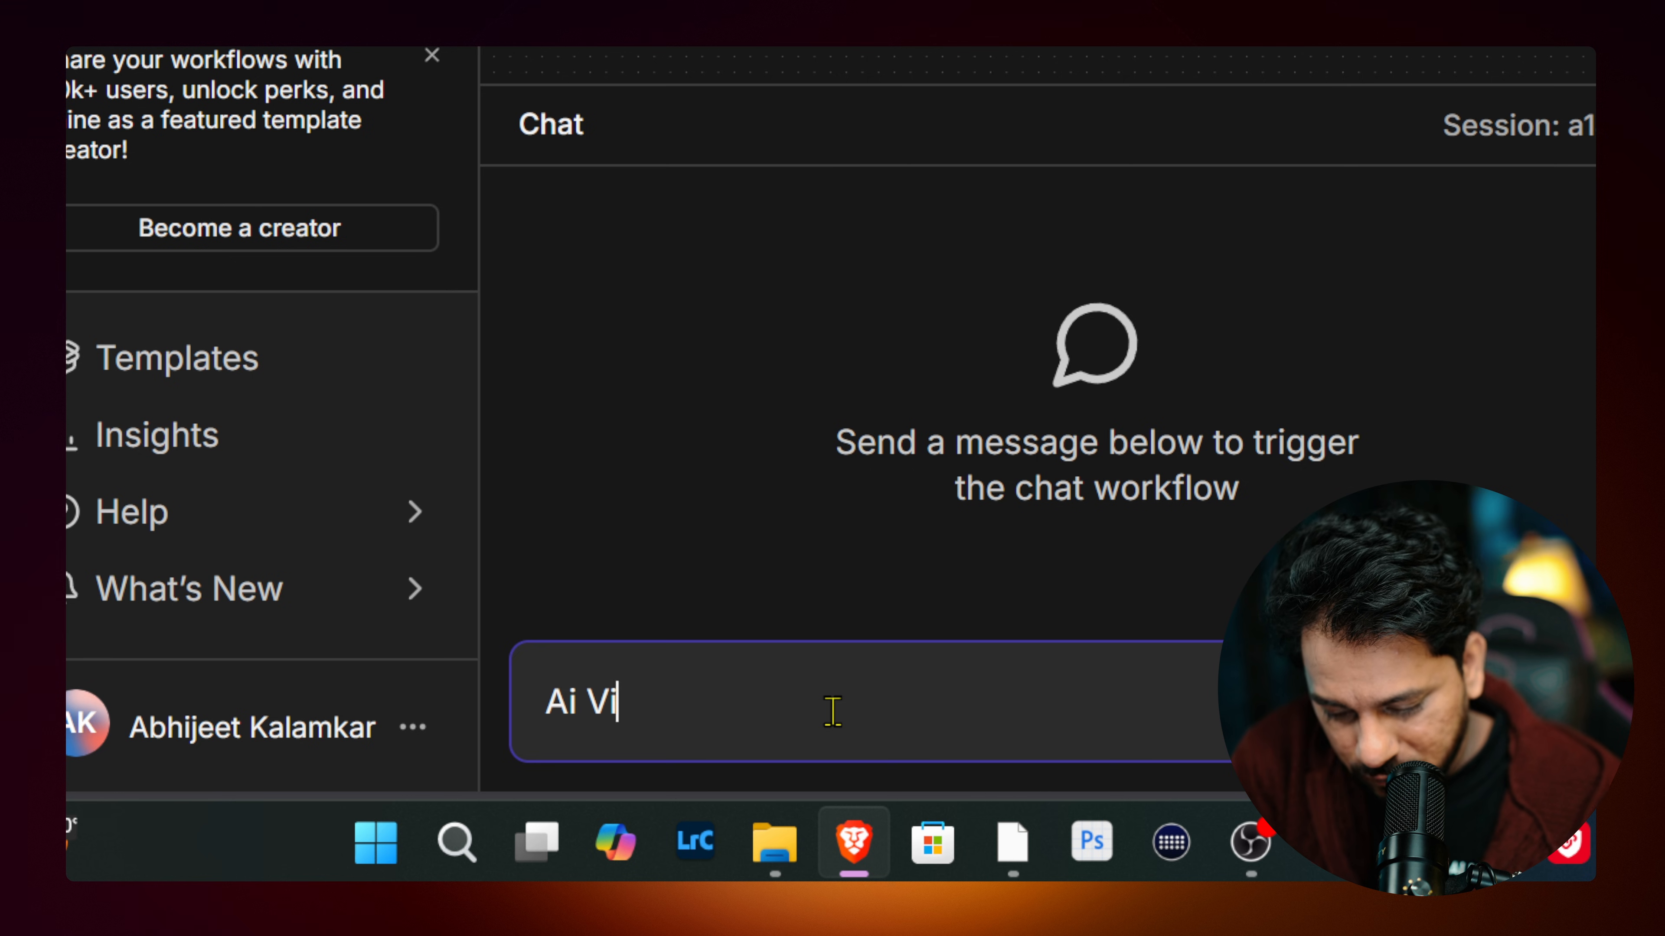
text(ors)
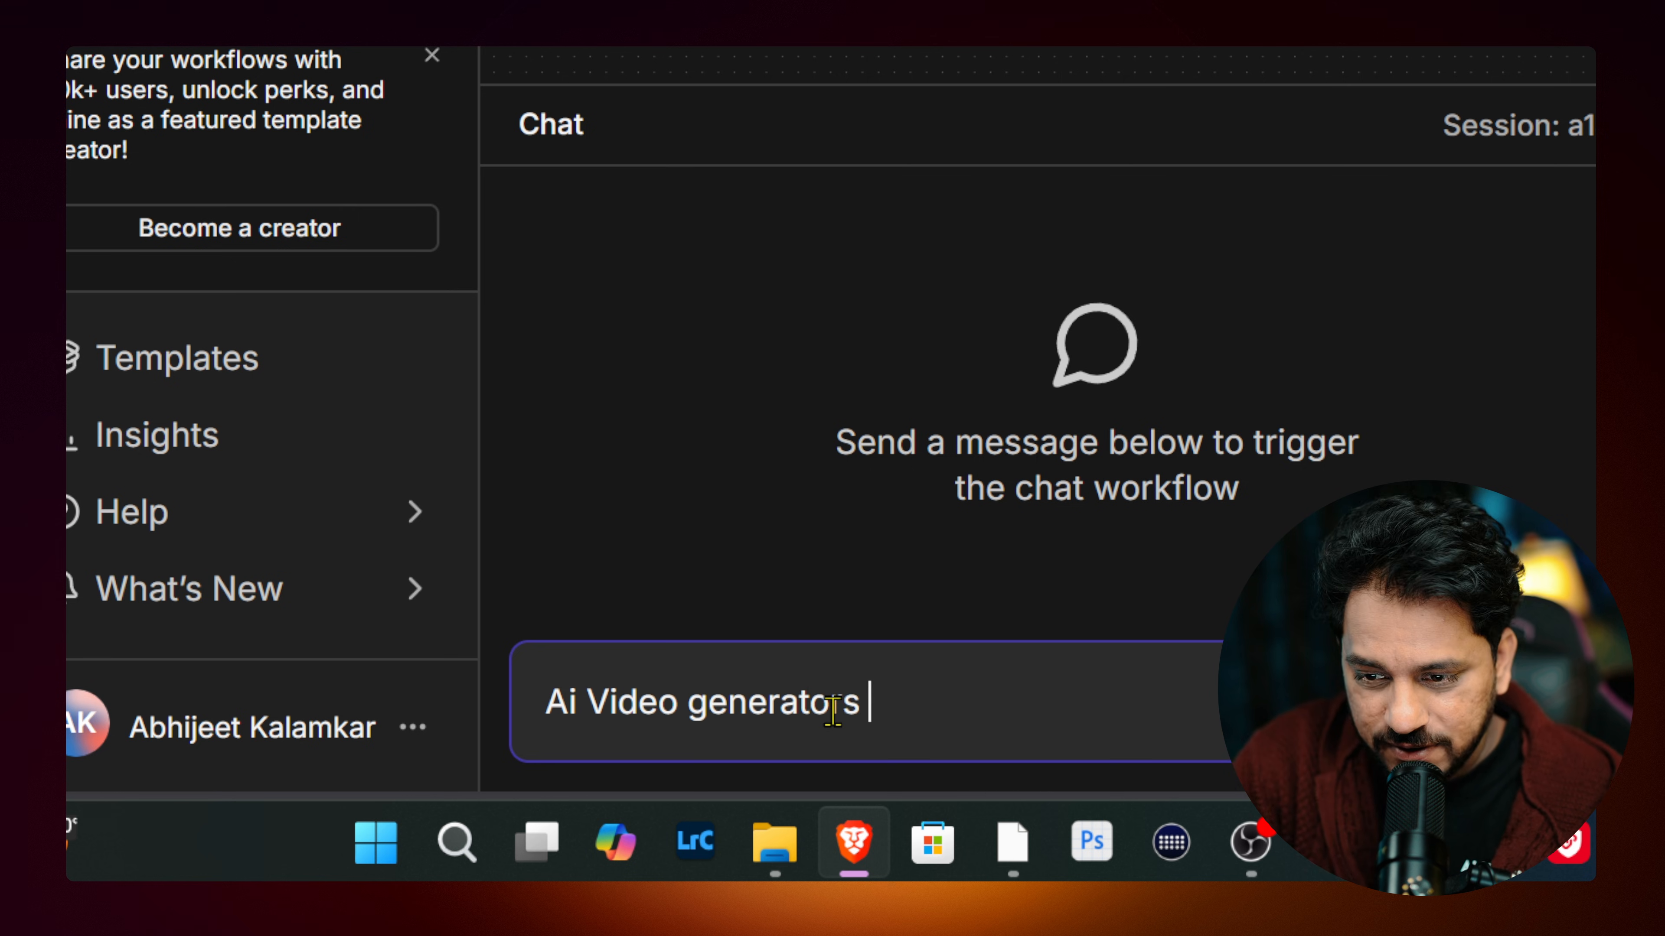
click(1624, 702)
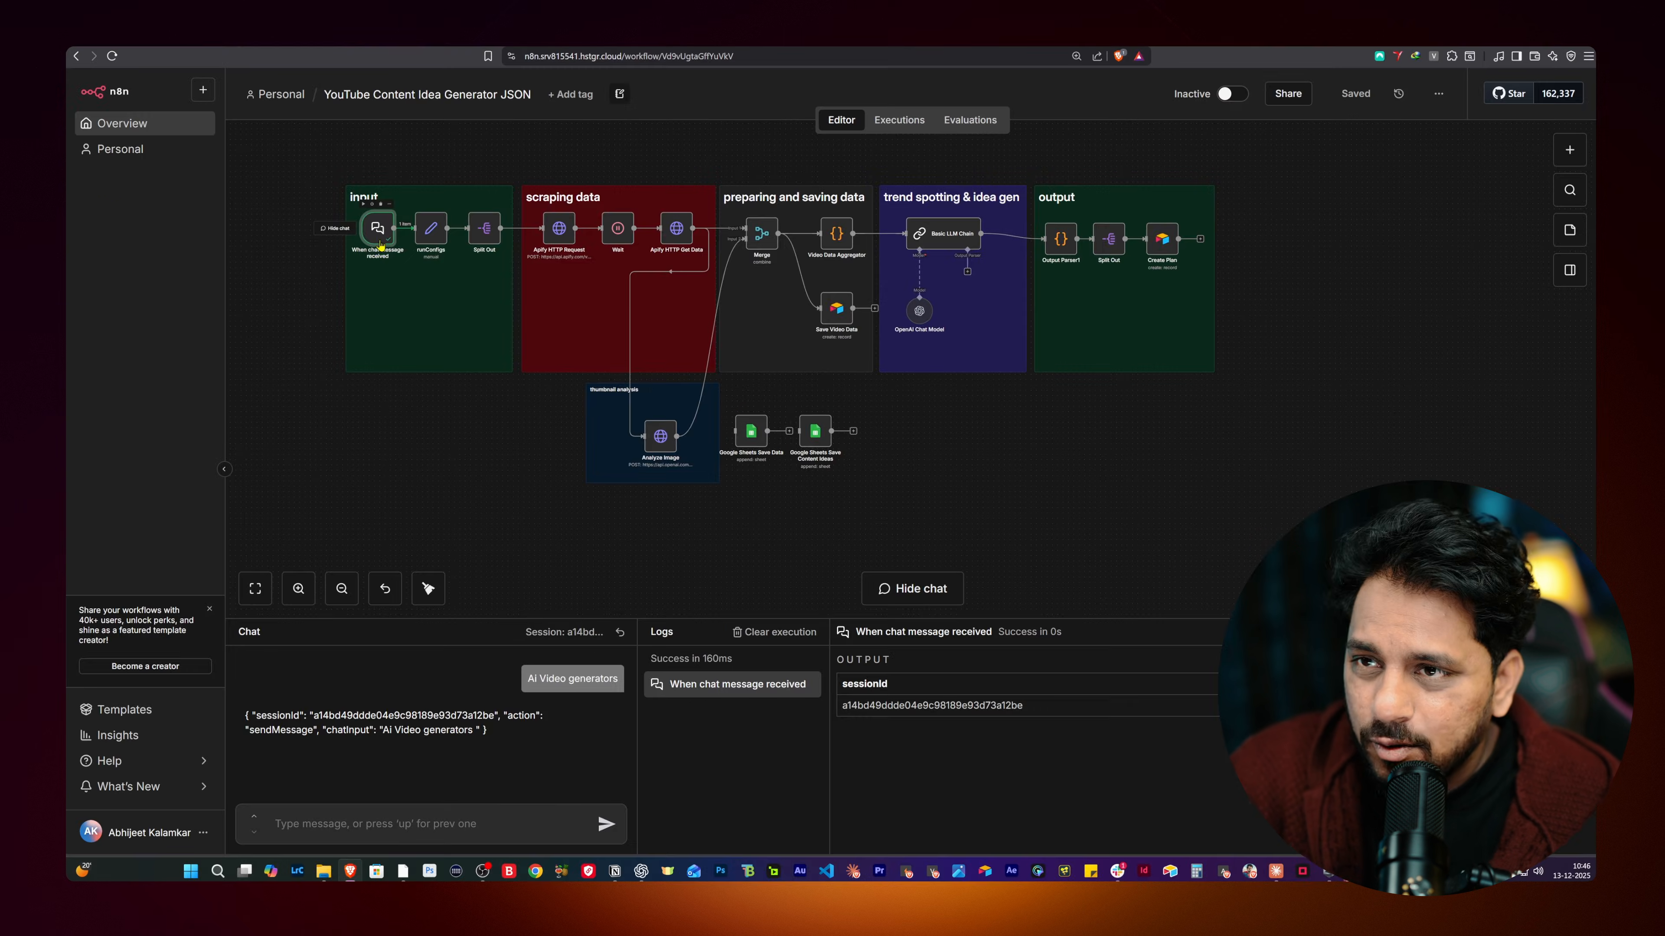
Step: Inspect the chatInput value in the output of the "When chat message received" node, and return to the canvas
double_click(828, 423)
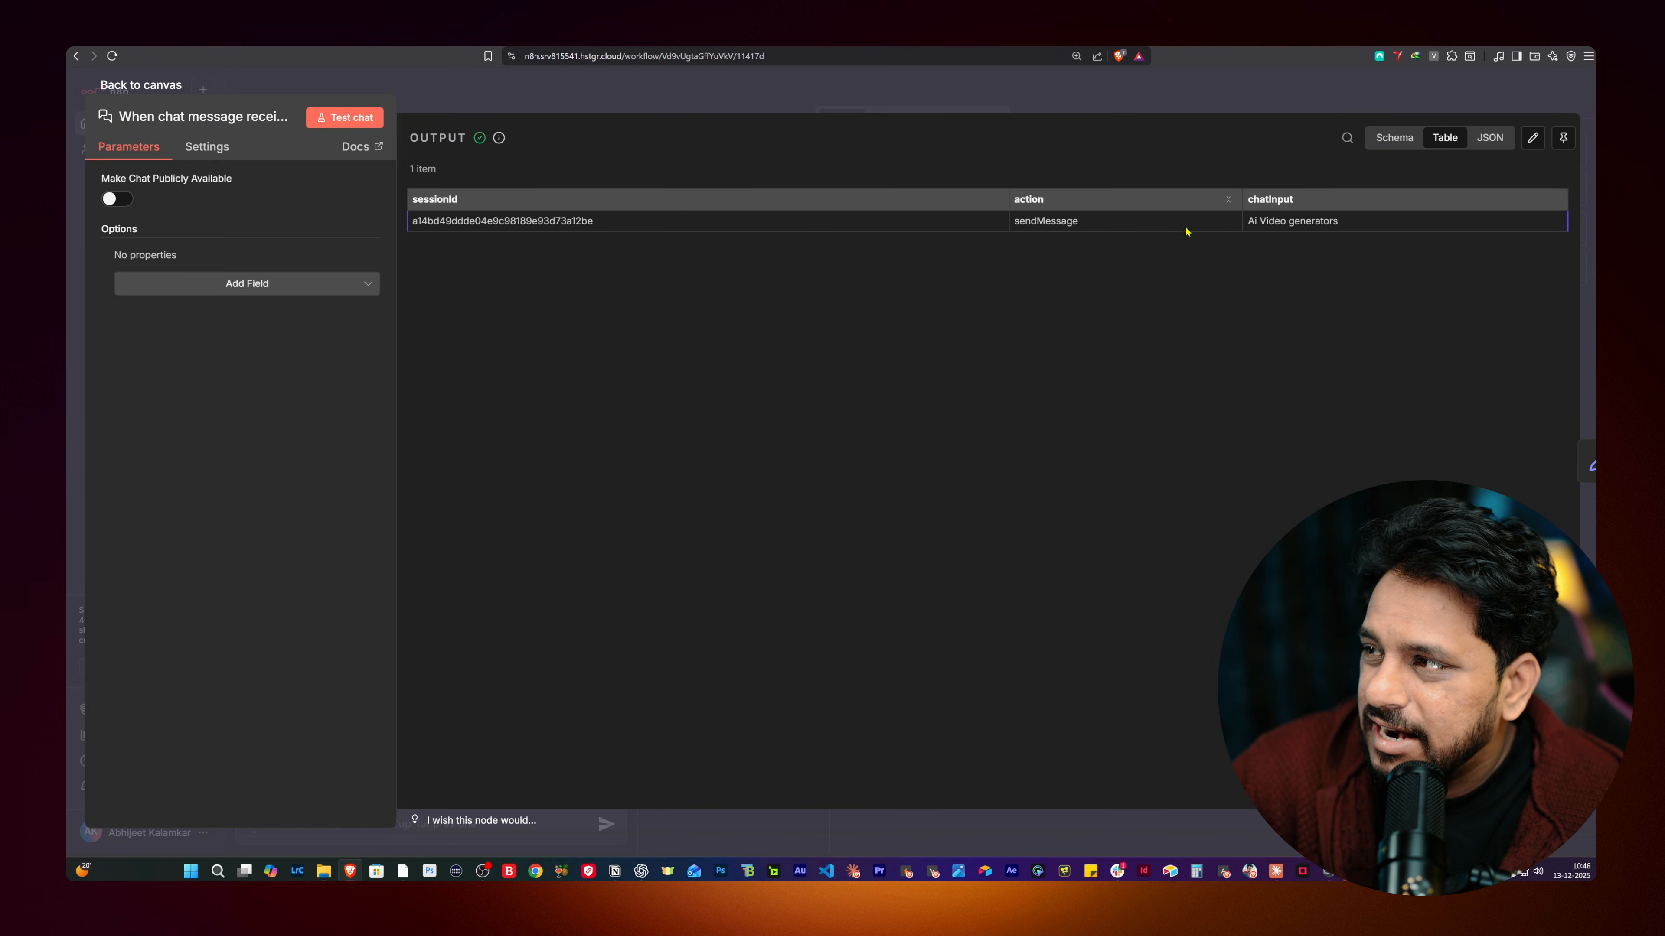
drag(1341, 221, 1255, 221)
click(1322, 222)
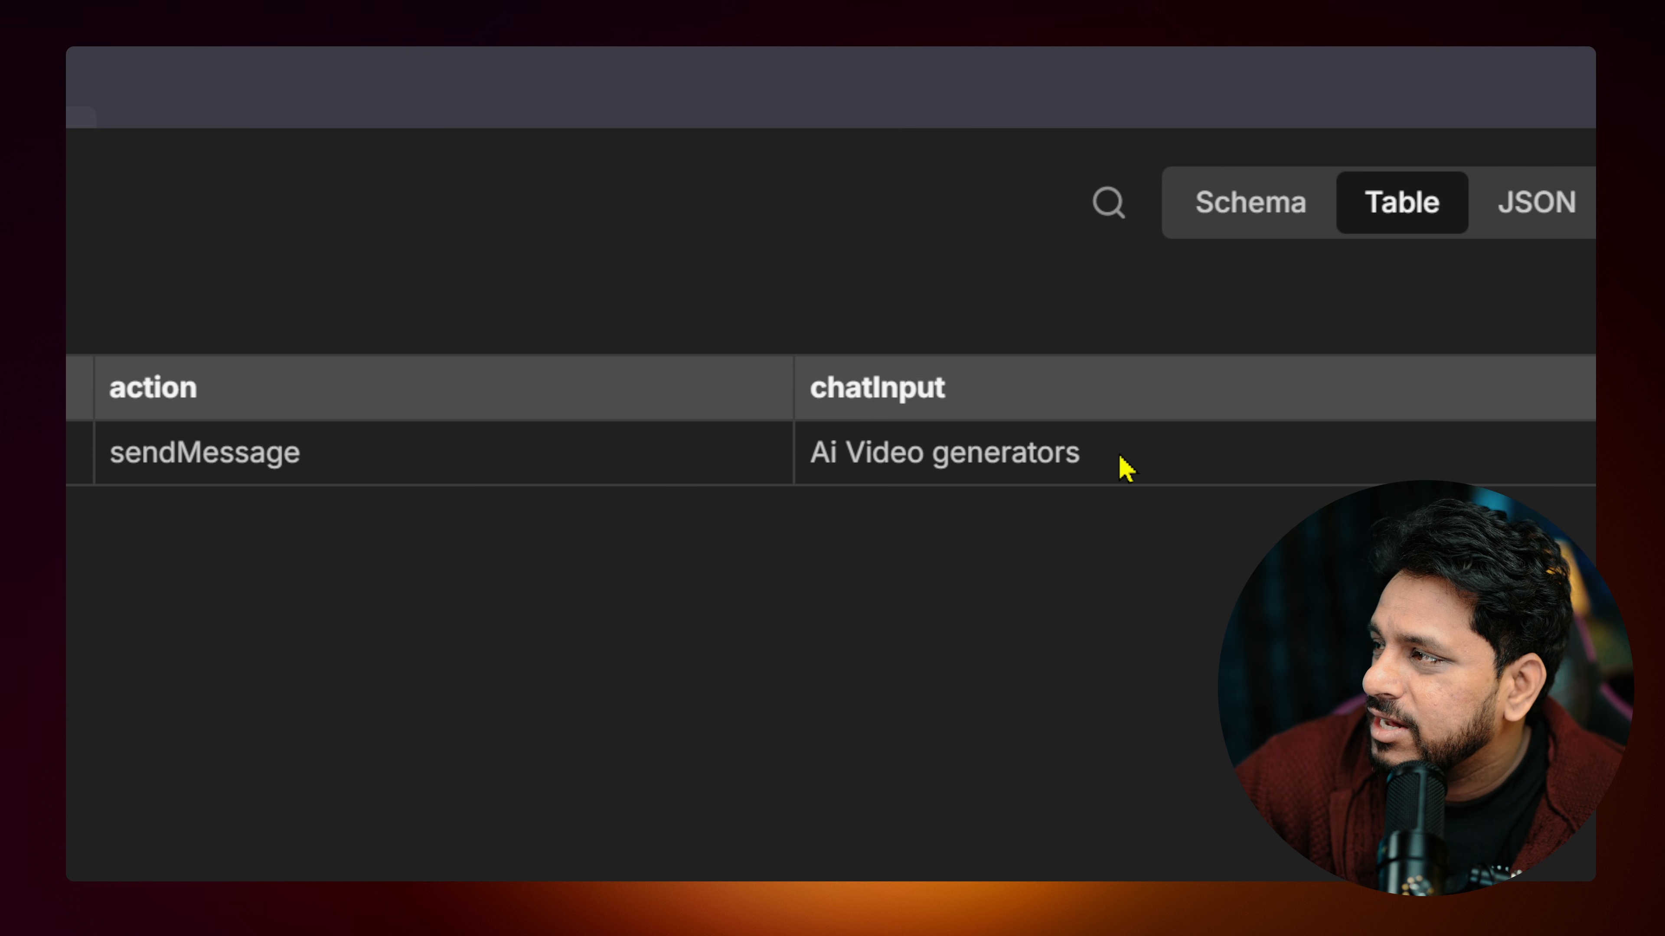
click(565, 91)
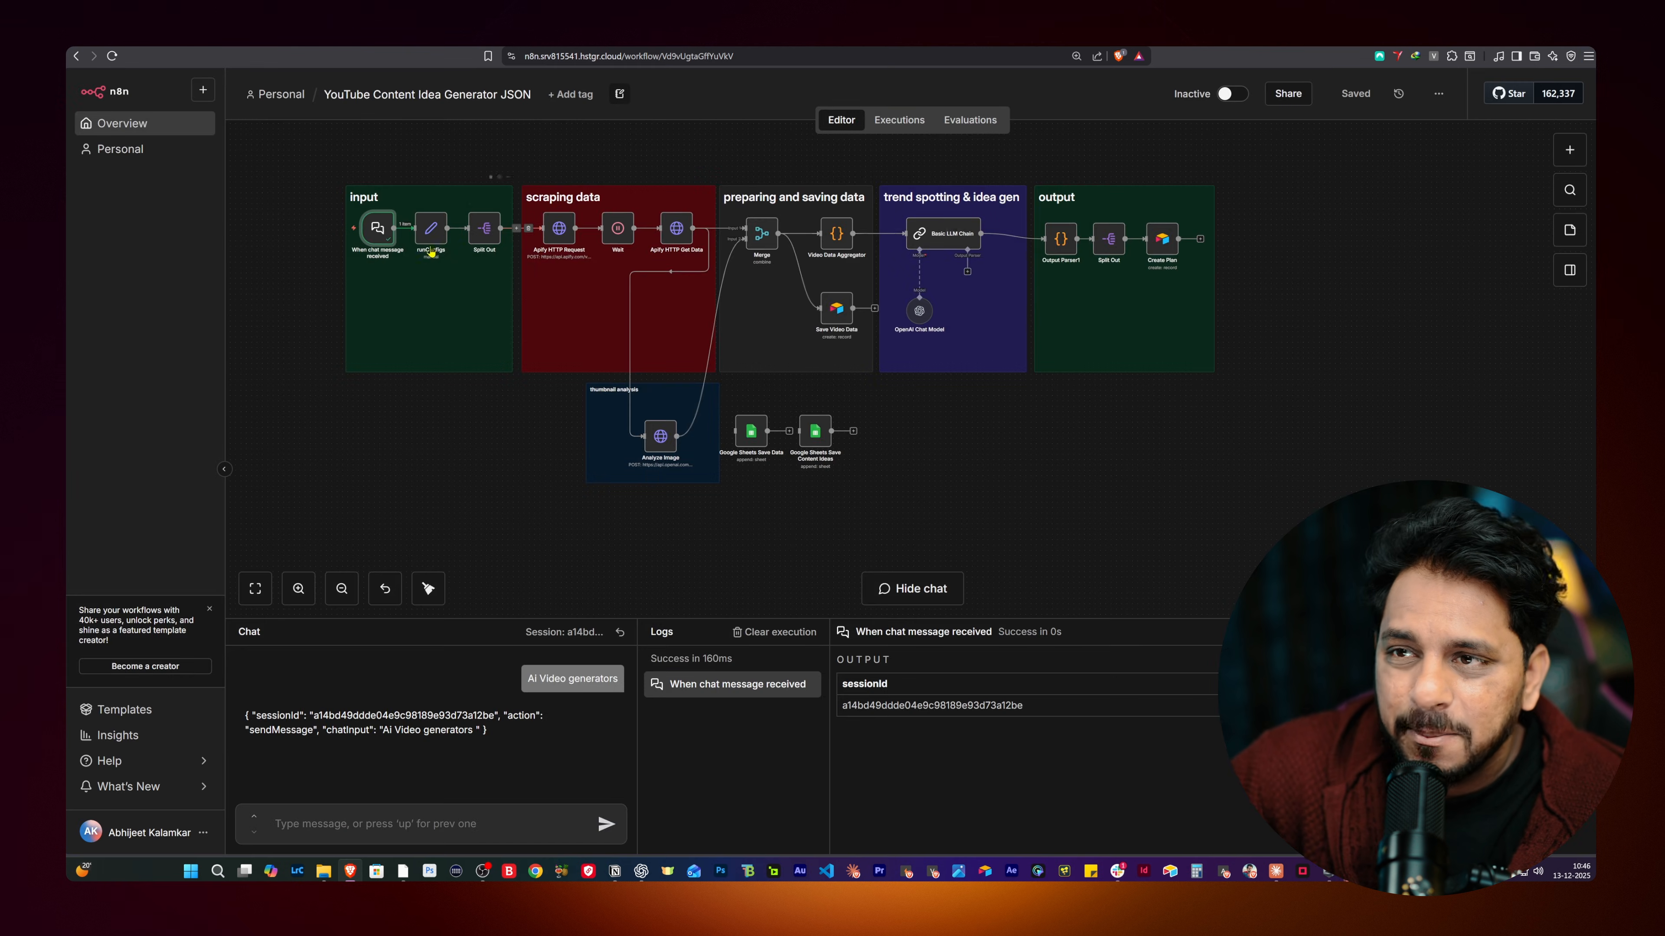
Step: Execute the runConfigs node, review its output table, and return to the canvas
double_click(433, 231)
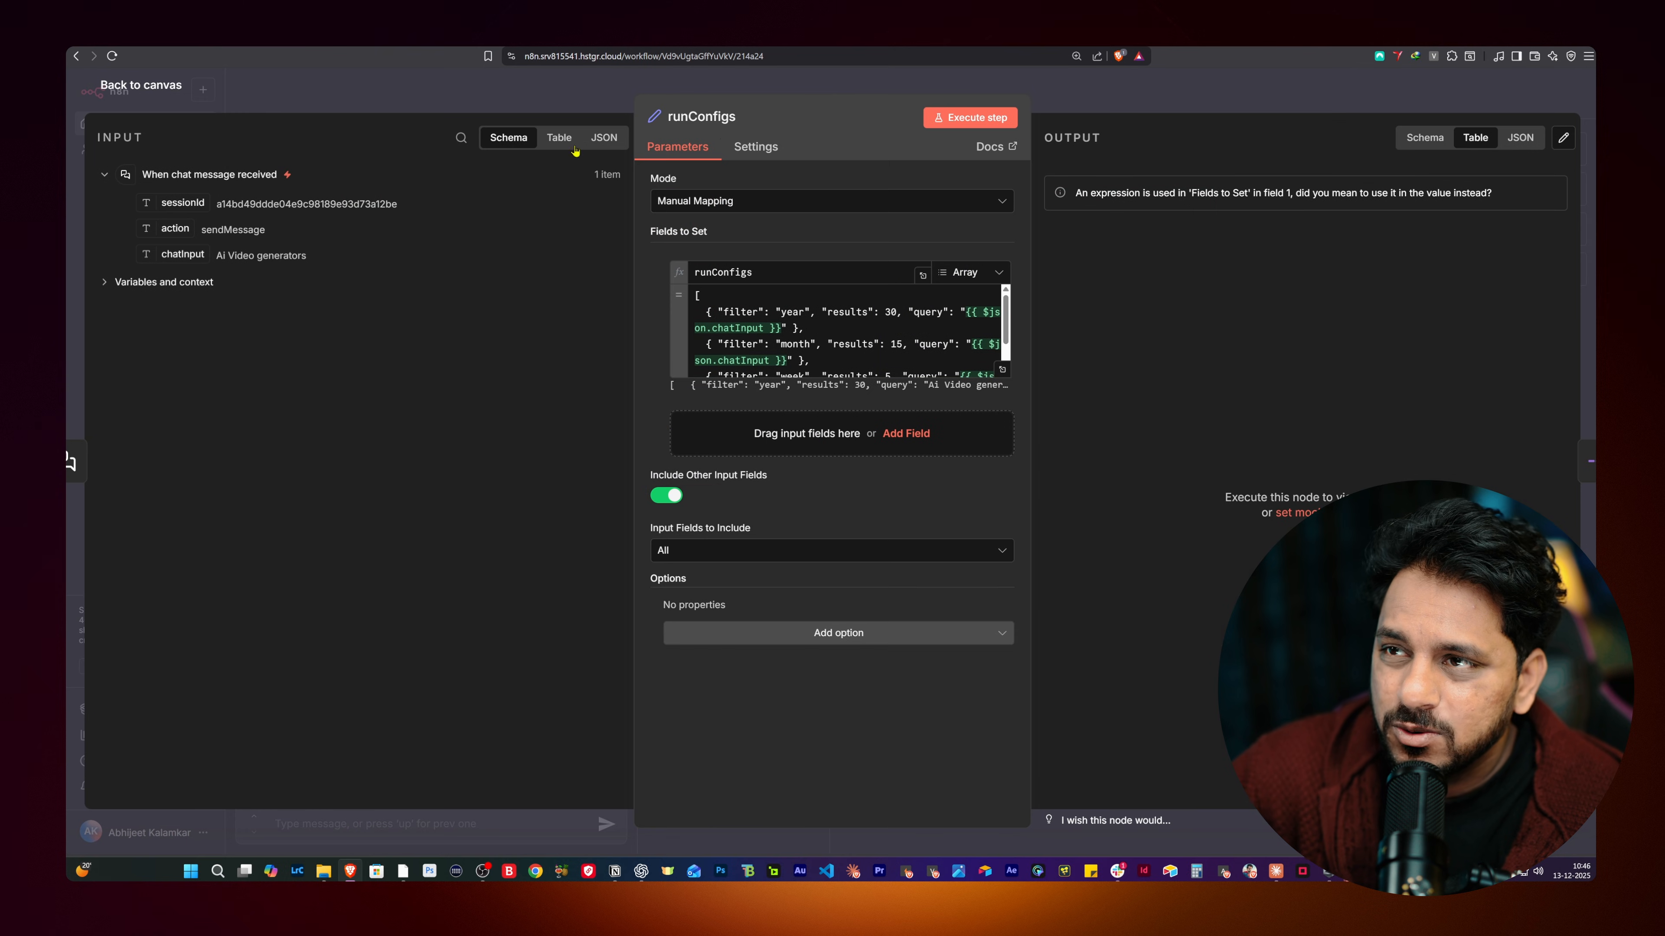
click(962, 125)
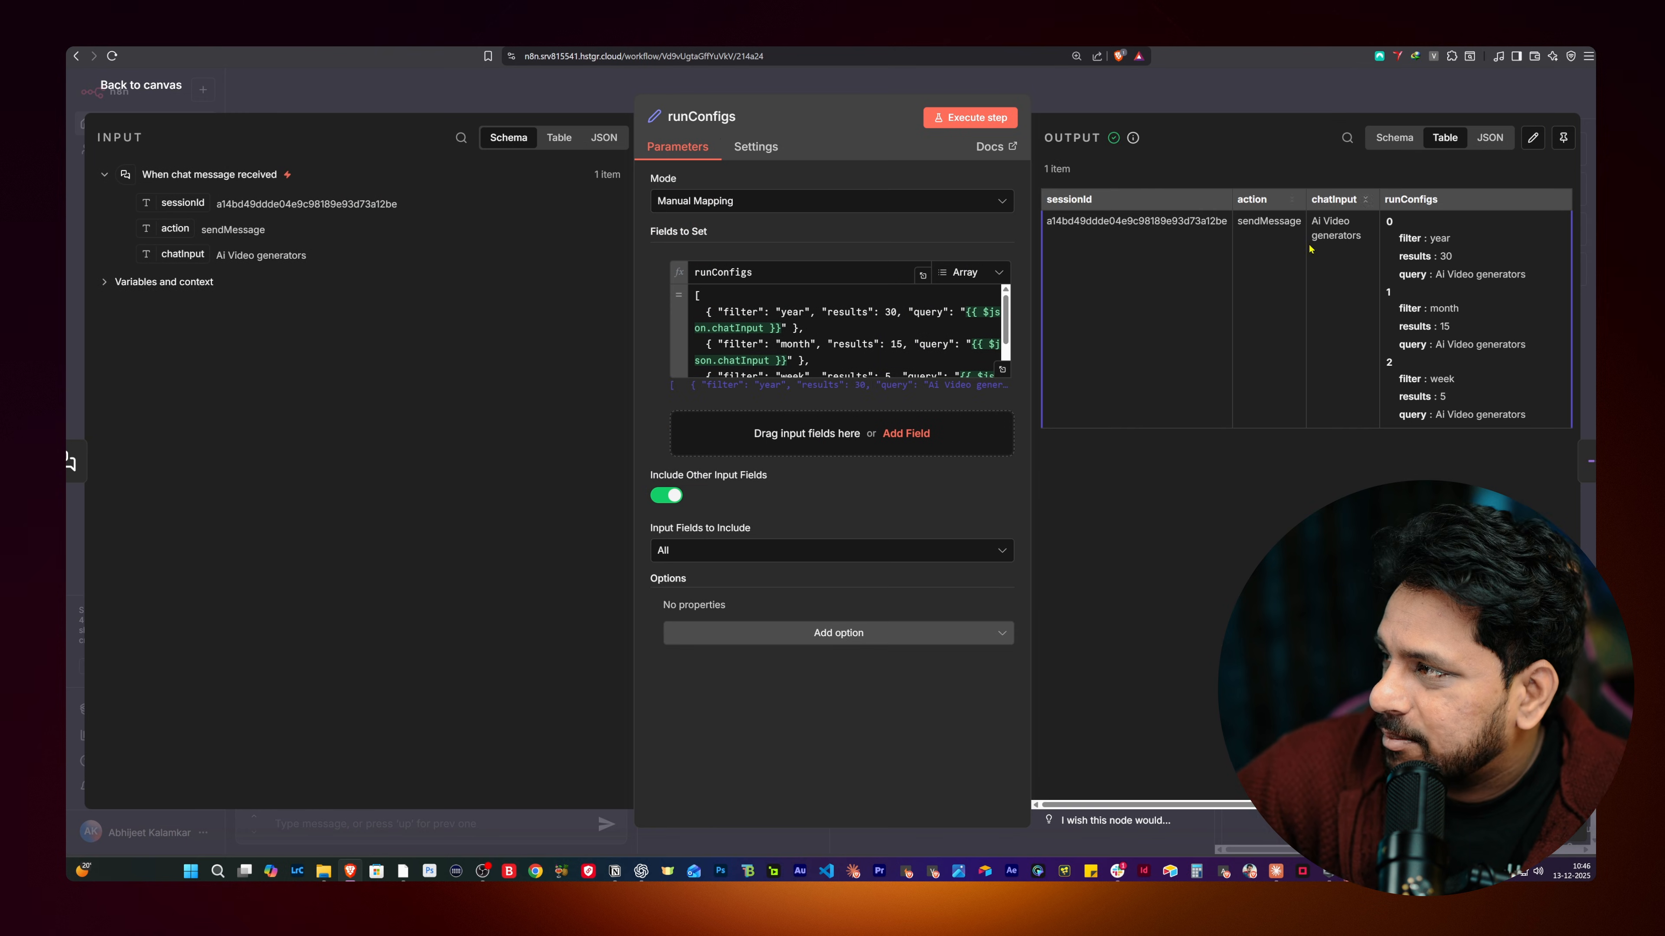
drag(1171, 807, 1252, 806)
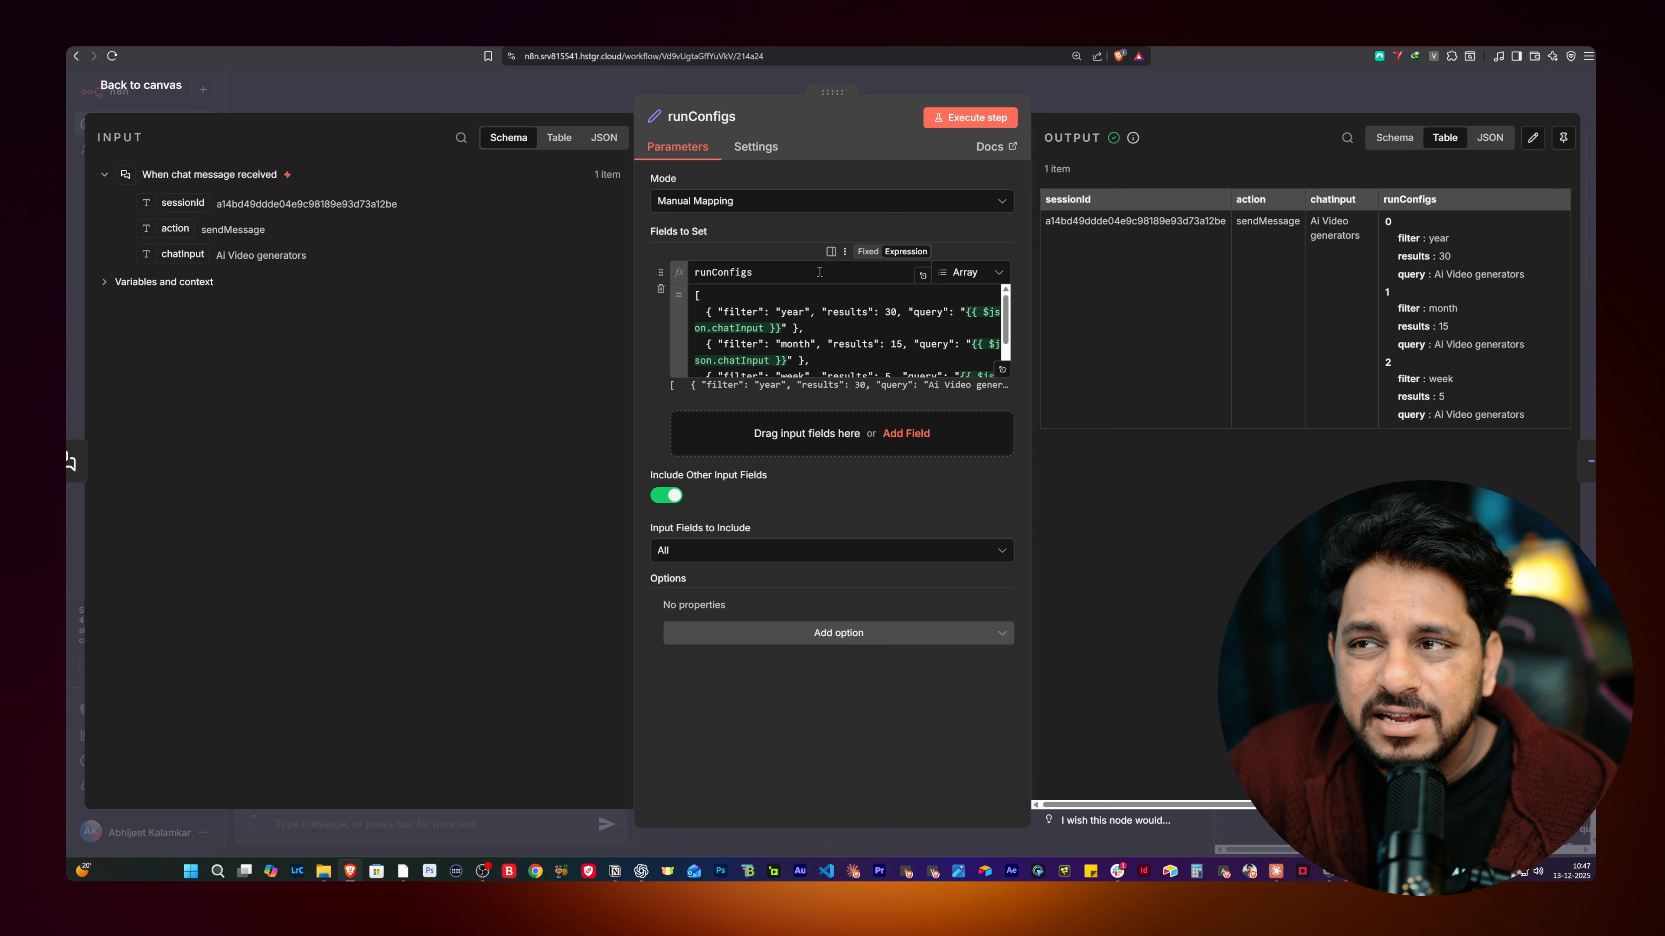
click(396, 108)
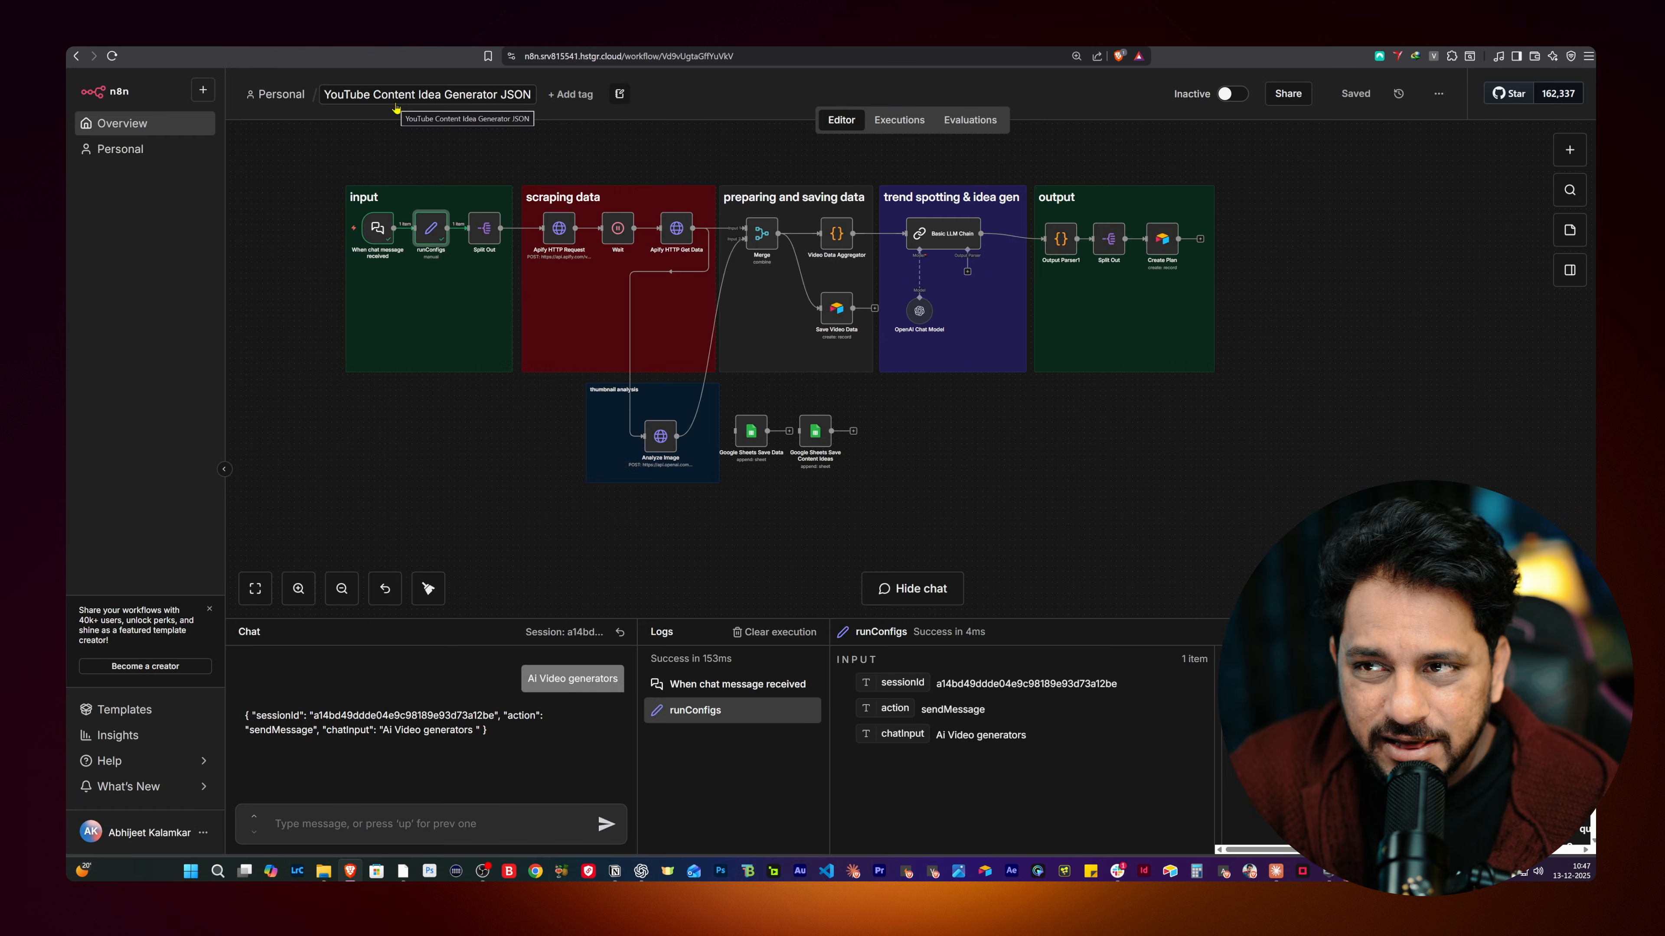
Step: Execute the Split Out node and display its output as JSON
double_click(484, 228)
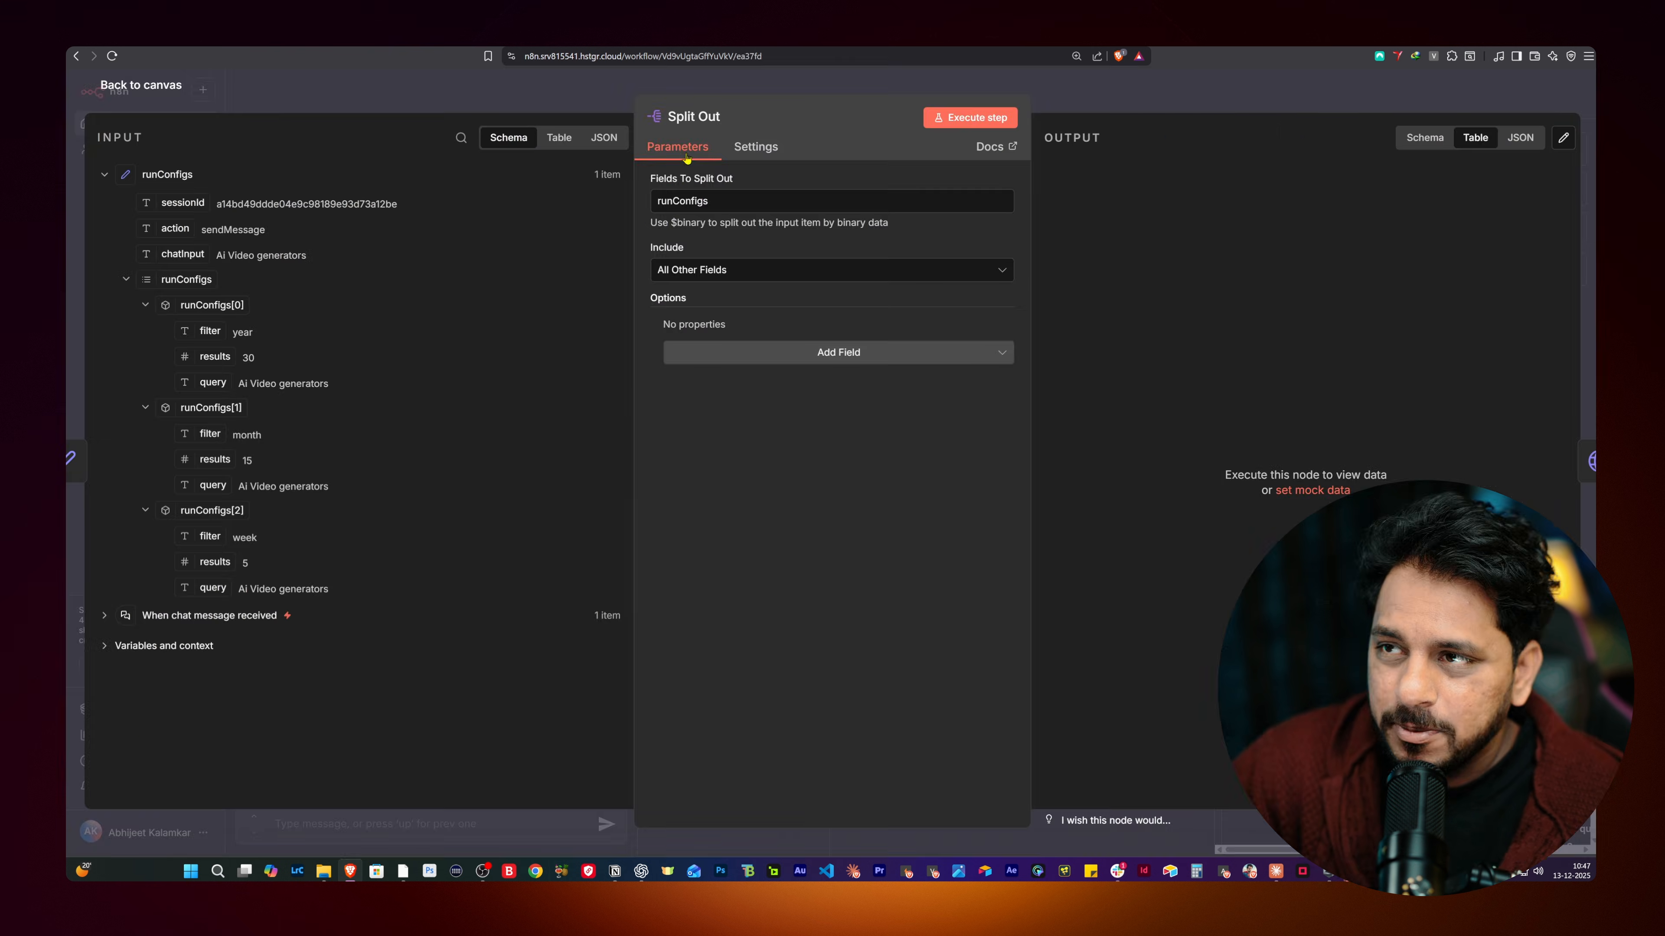
click(985, 123)
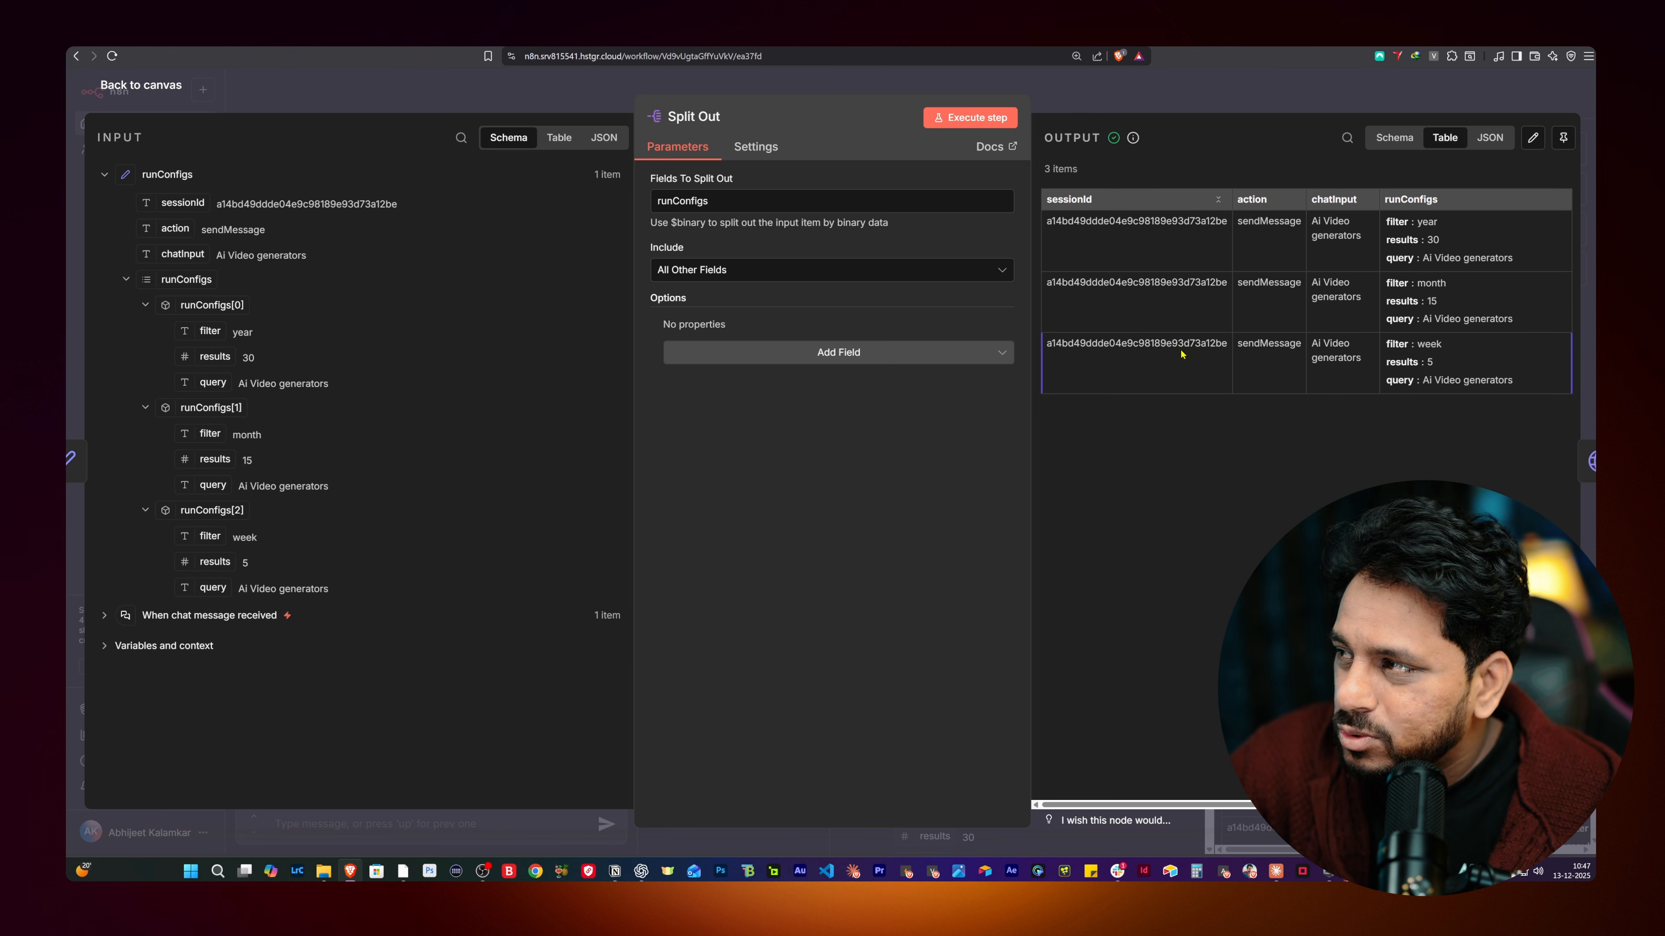
click(1480, 139)
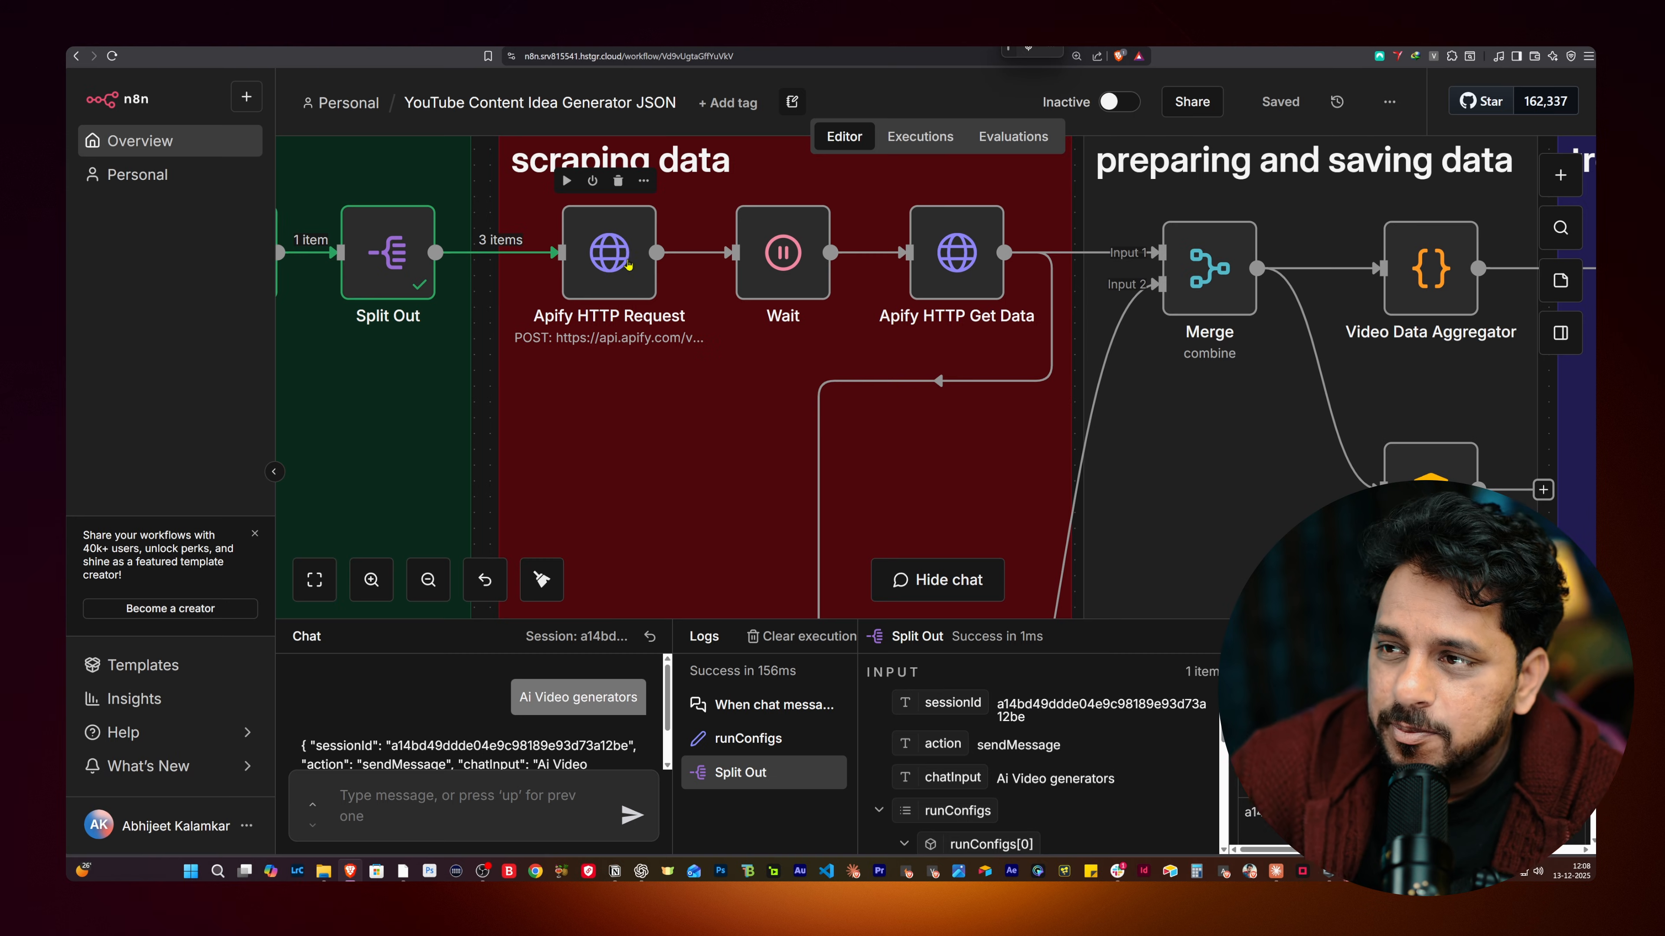
Step: Open the Apify HTTP Request node in the scraping data section and examine the YouTube scraper endpoint in its URL
double_click(609, 261)
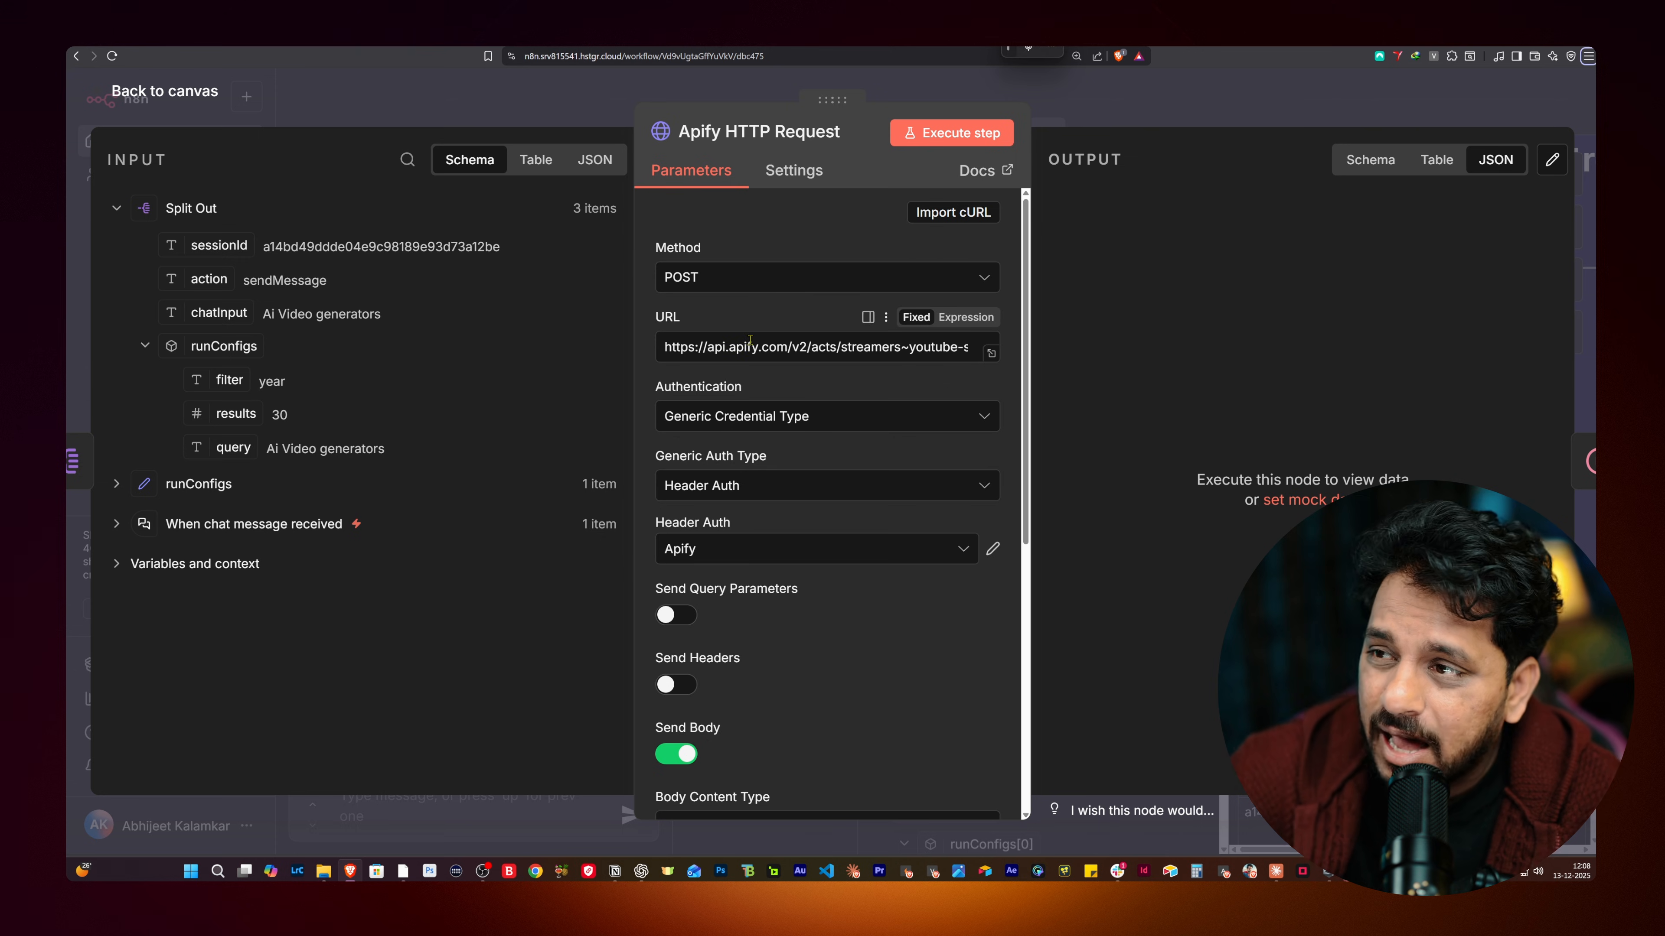
drag(902, 347, 976, 348)
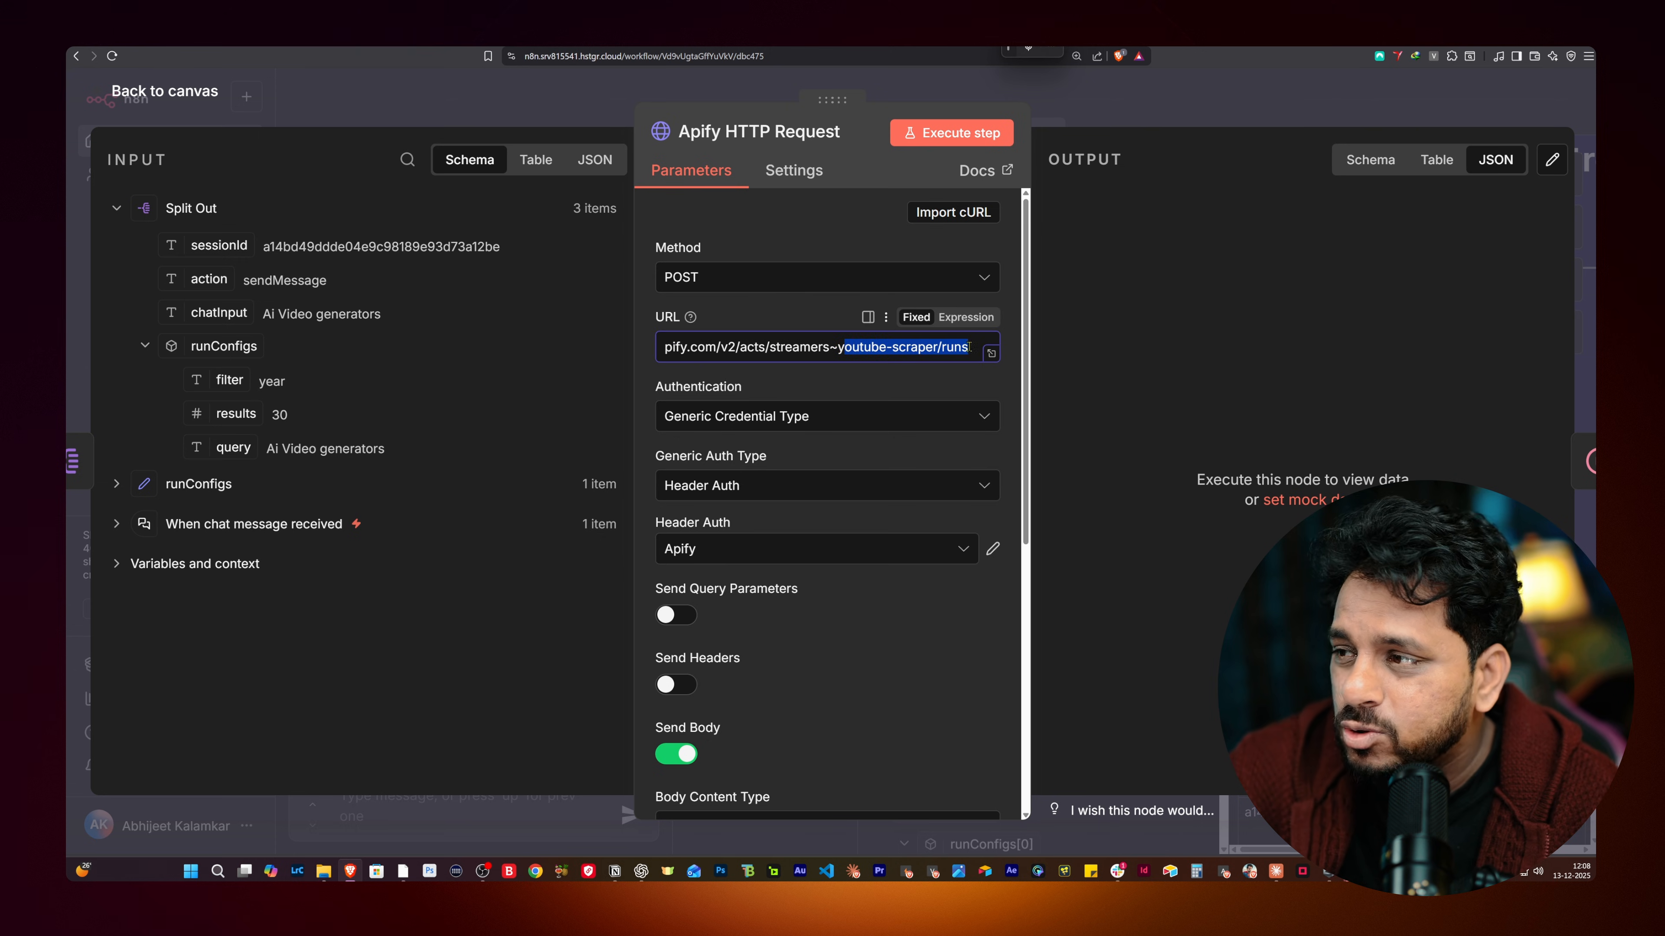
click(748, 347)
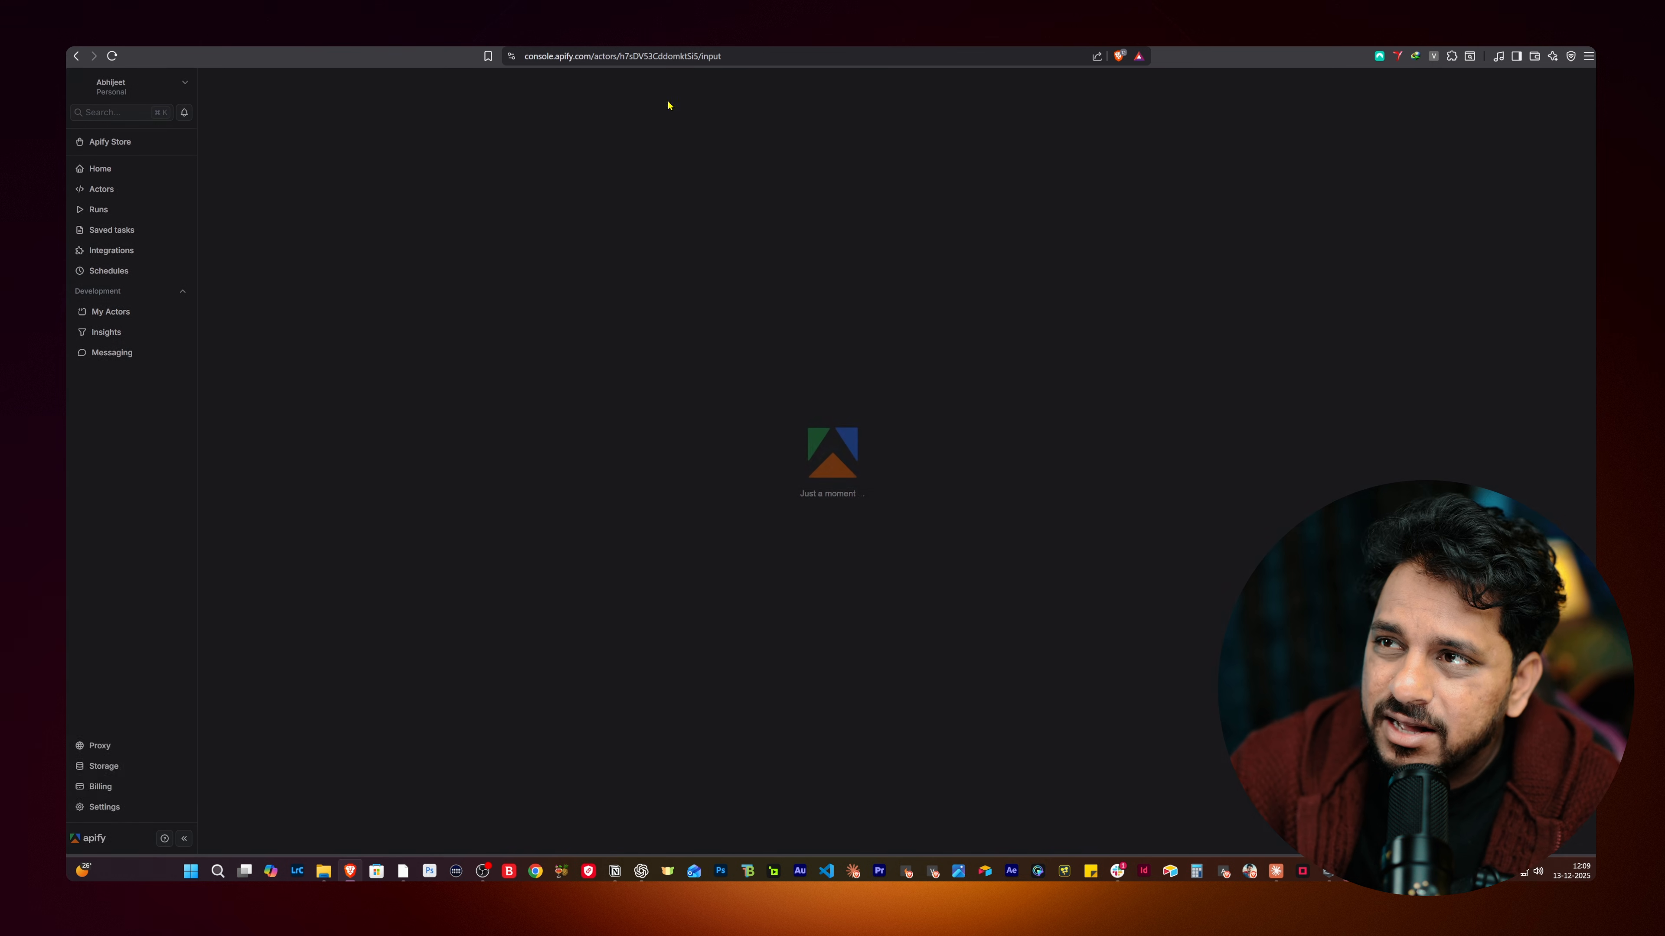
Step: In Apify Console, view the YouTube Scraper actor's API client code, and open the account settings from the home page
drag(264, 118, 385, 120)
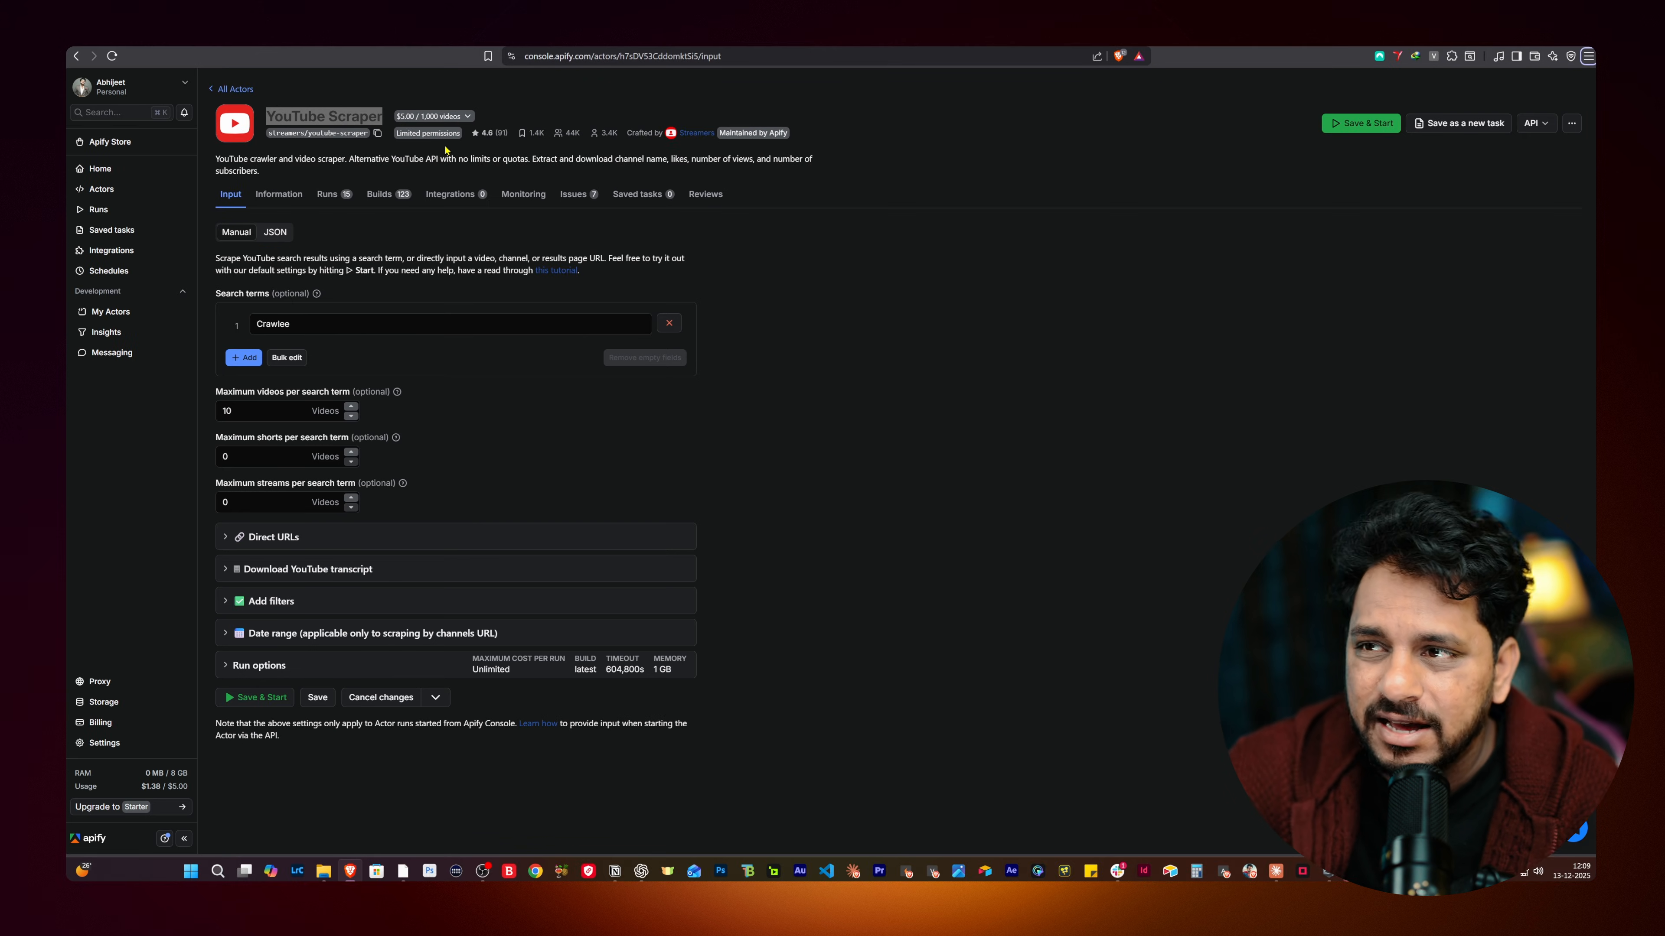
click(1534, 123)
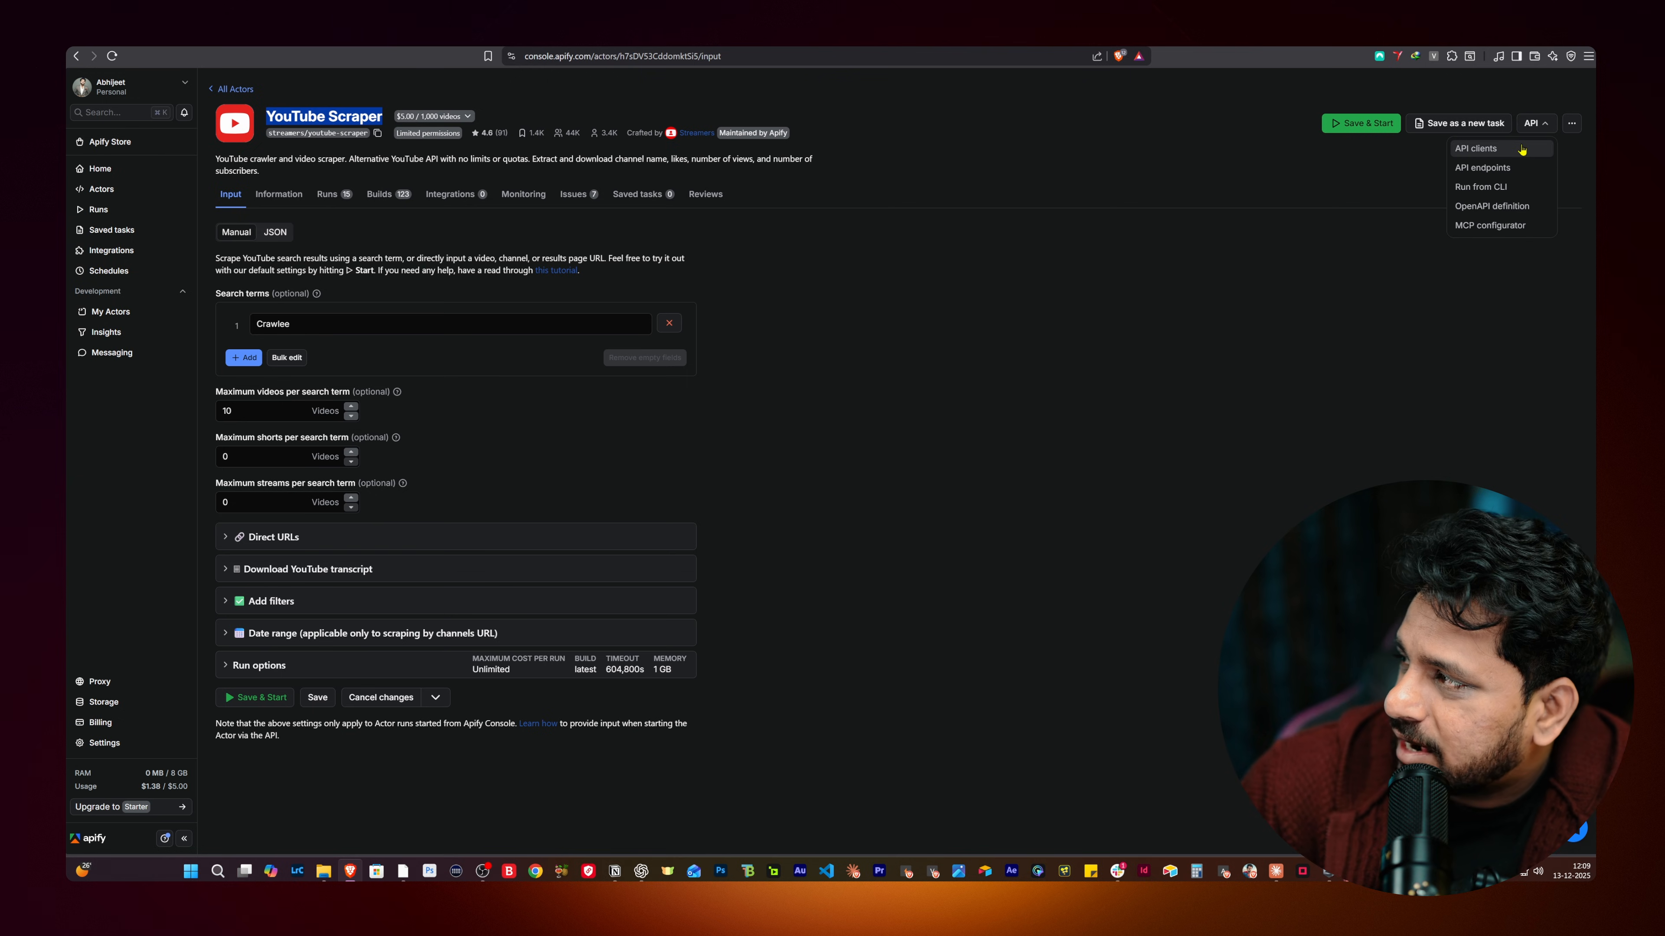
click(1520, 148)
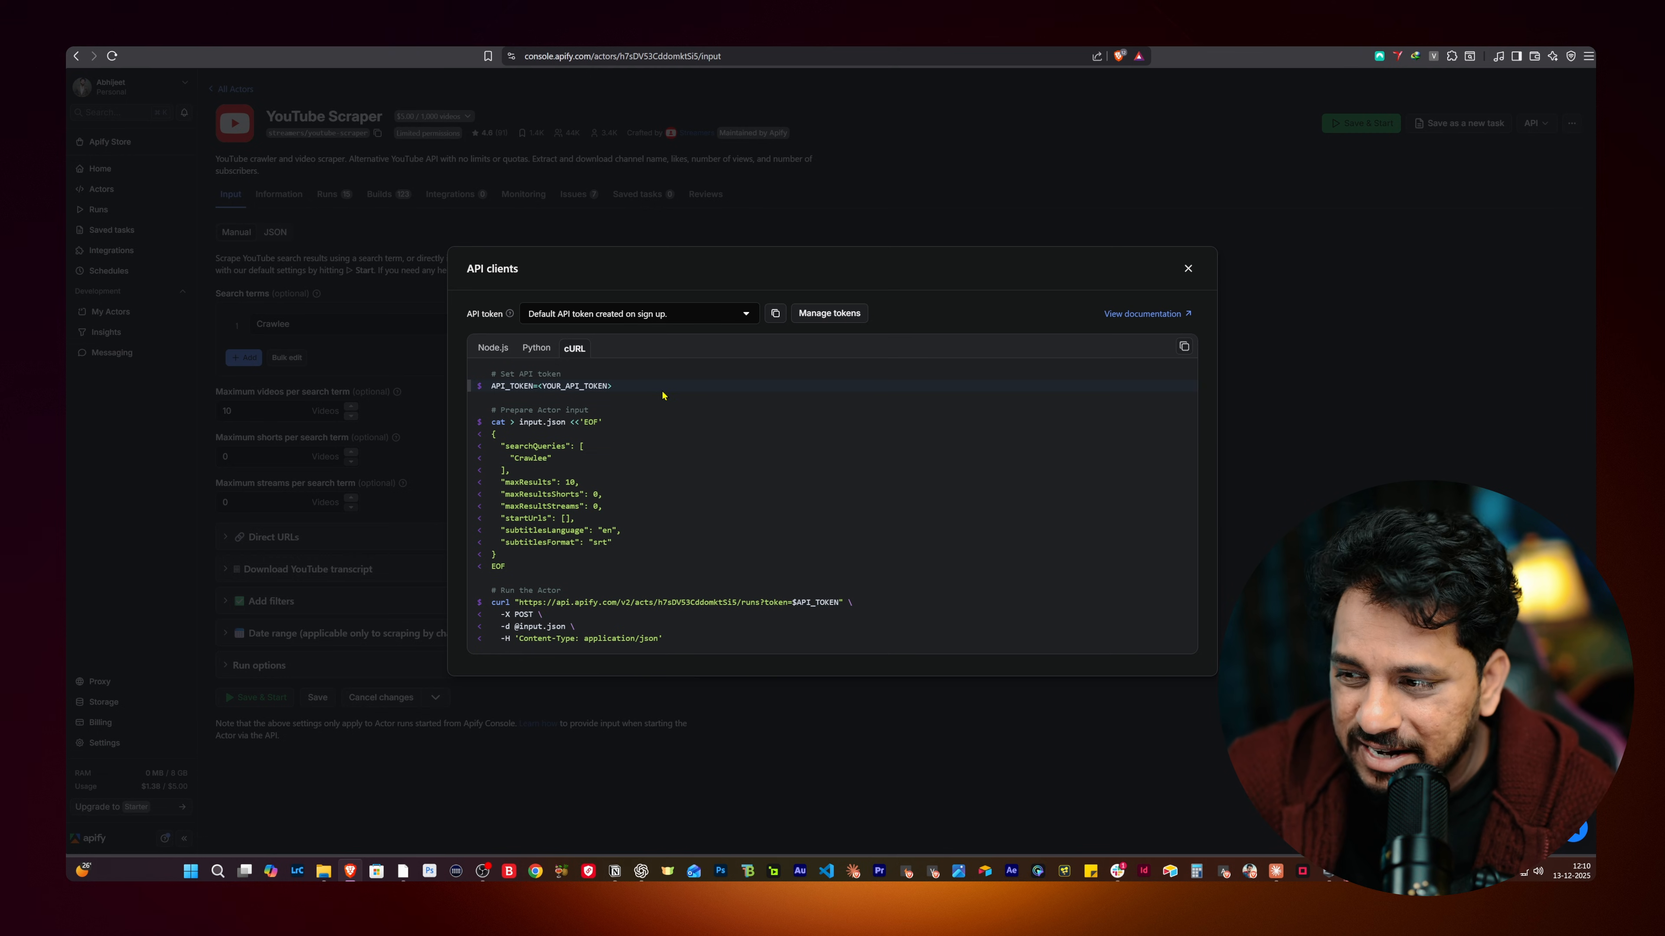
click(900, 153)
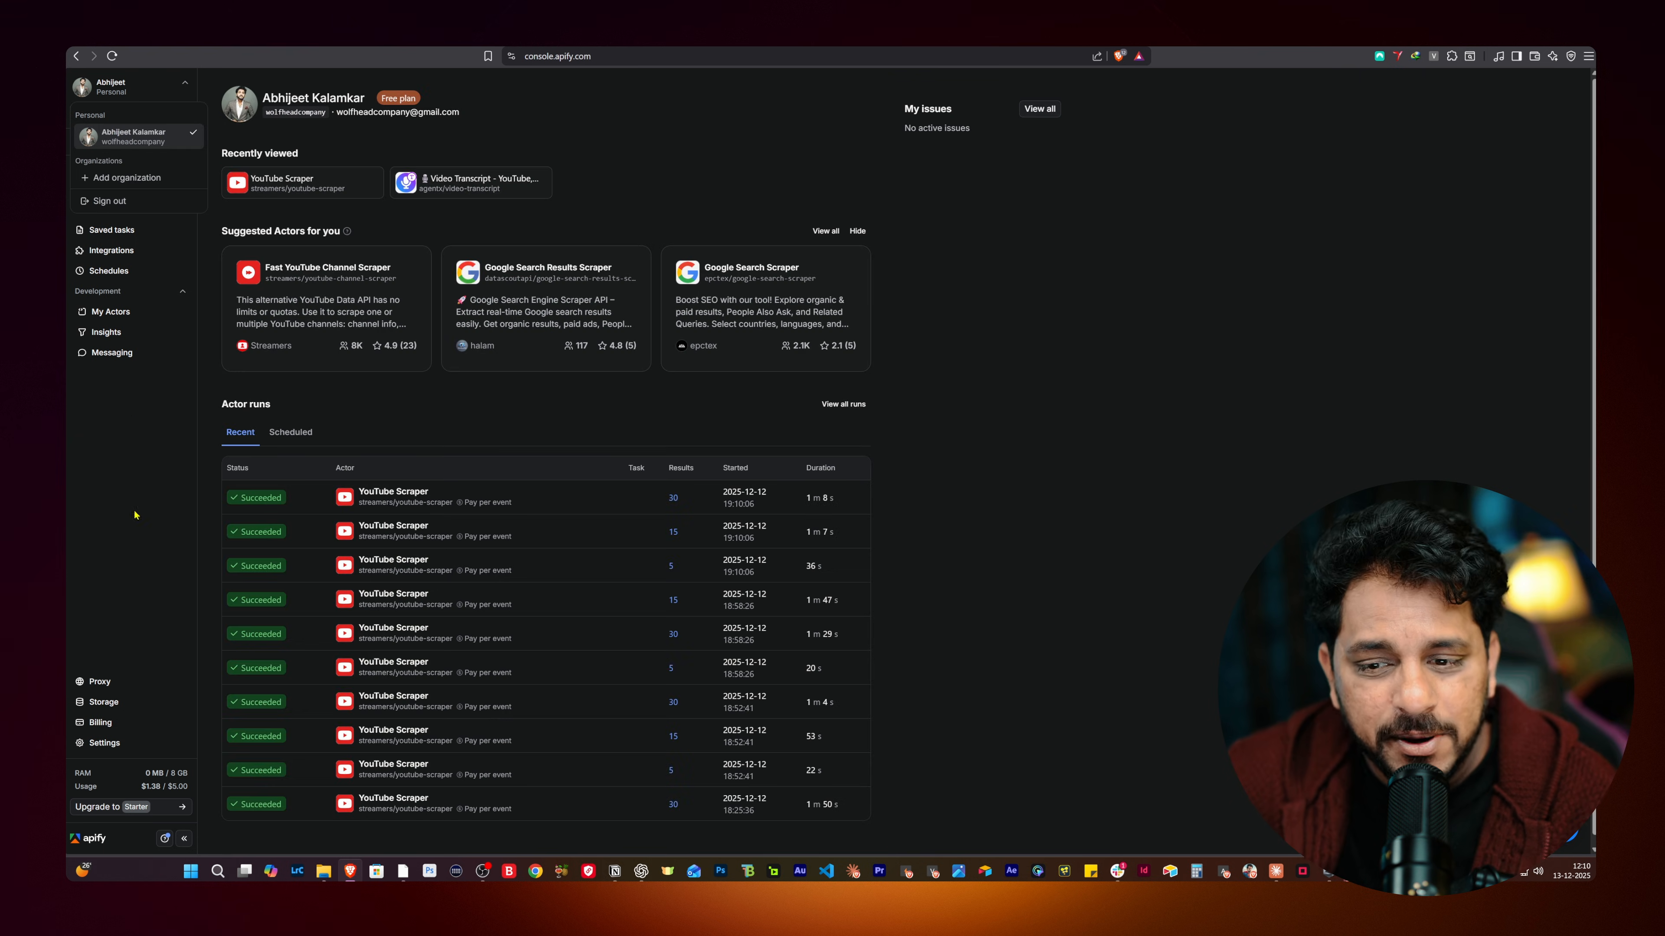
click(104, 742)
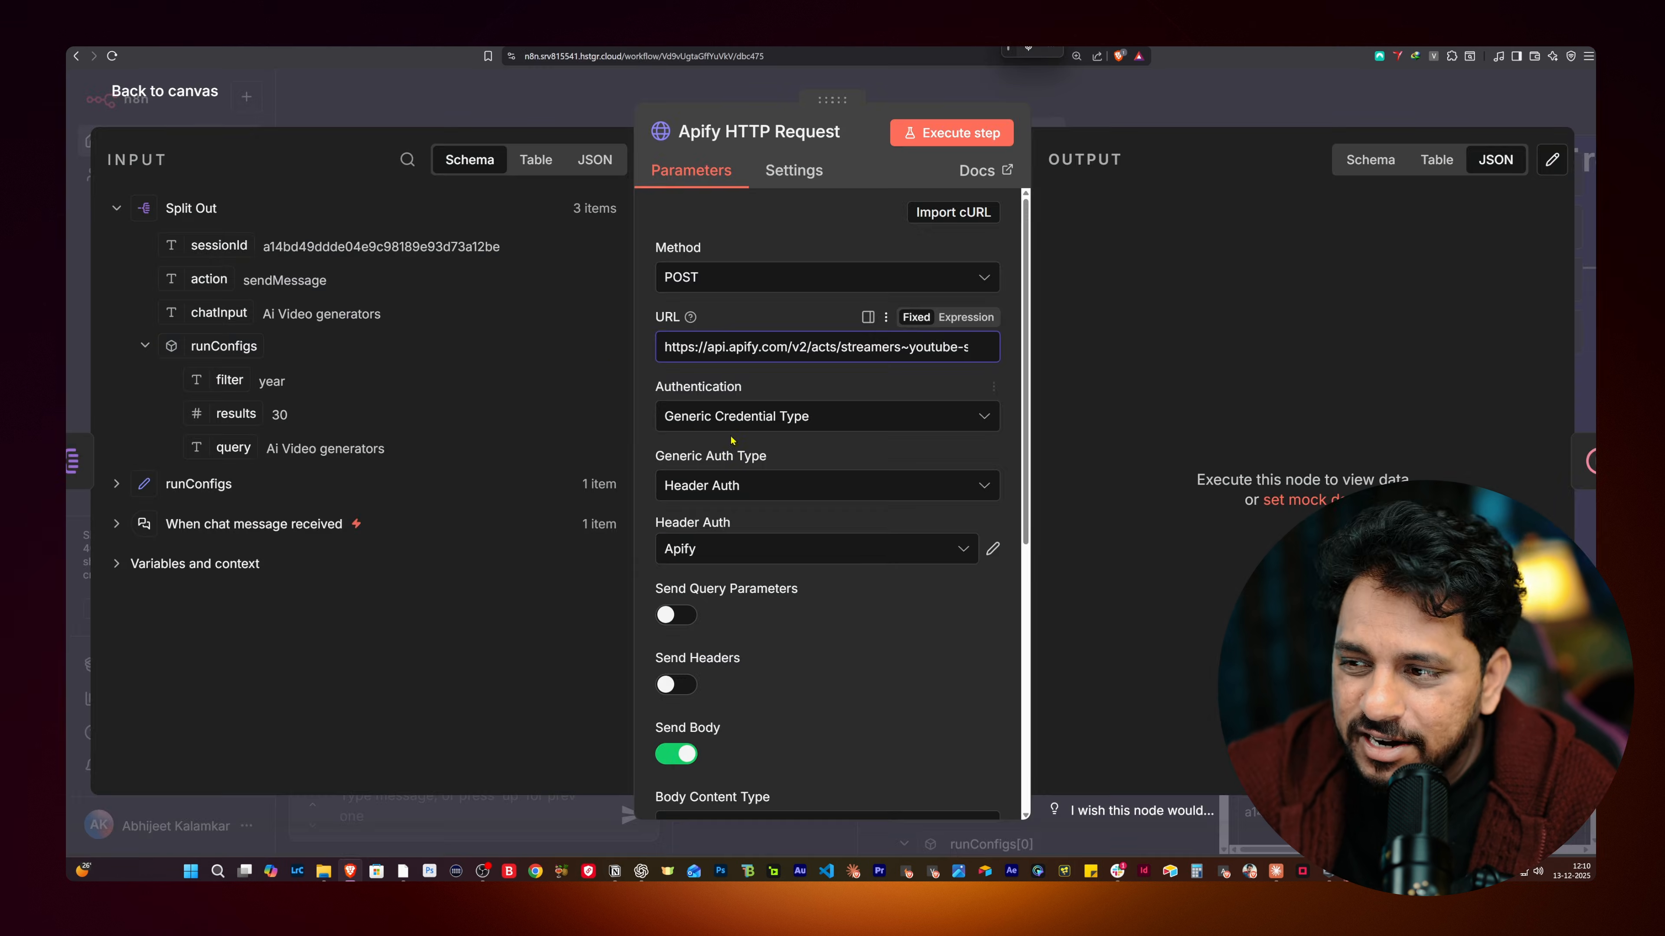
Step: Back in n8n, examine the Apify HTTP Request node's full JSON body expression, and return to the canvas
scroll(755, 434, down, 6)
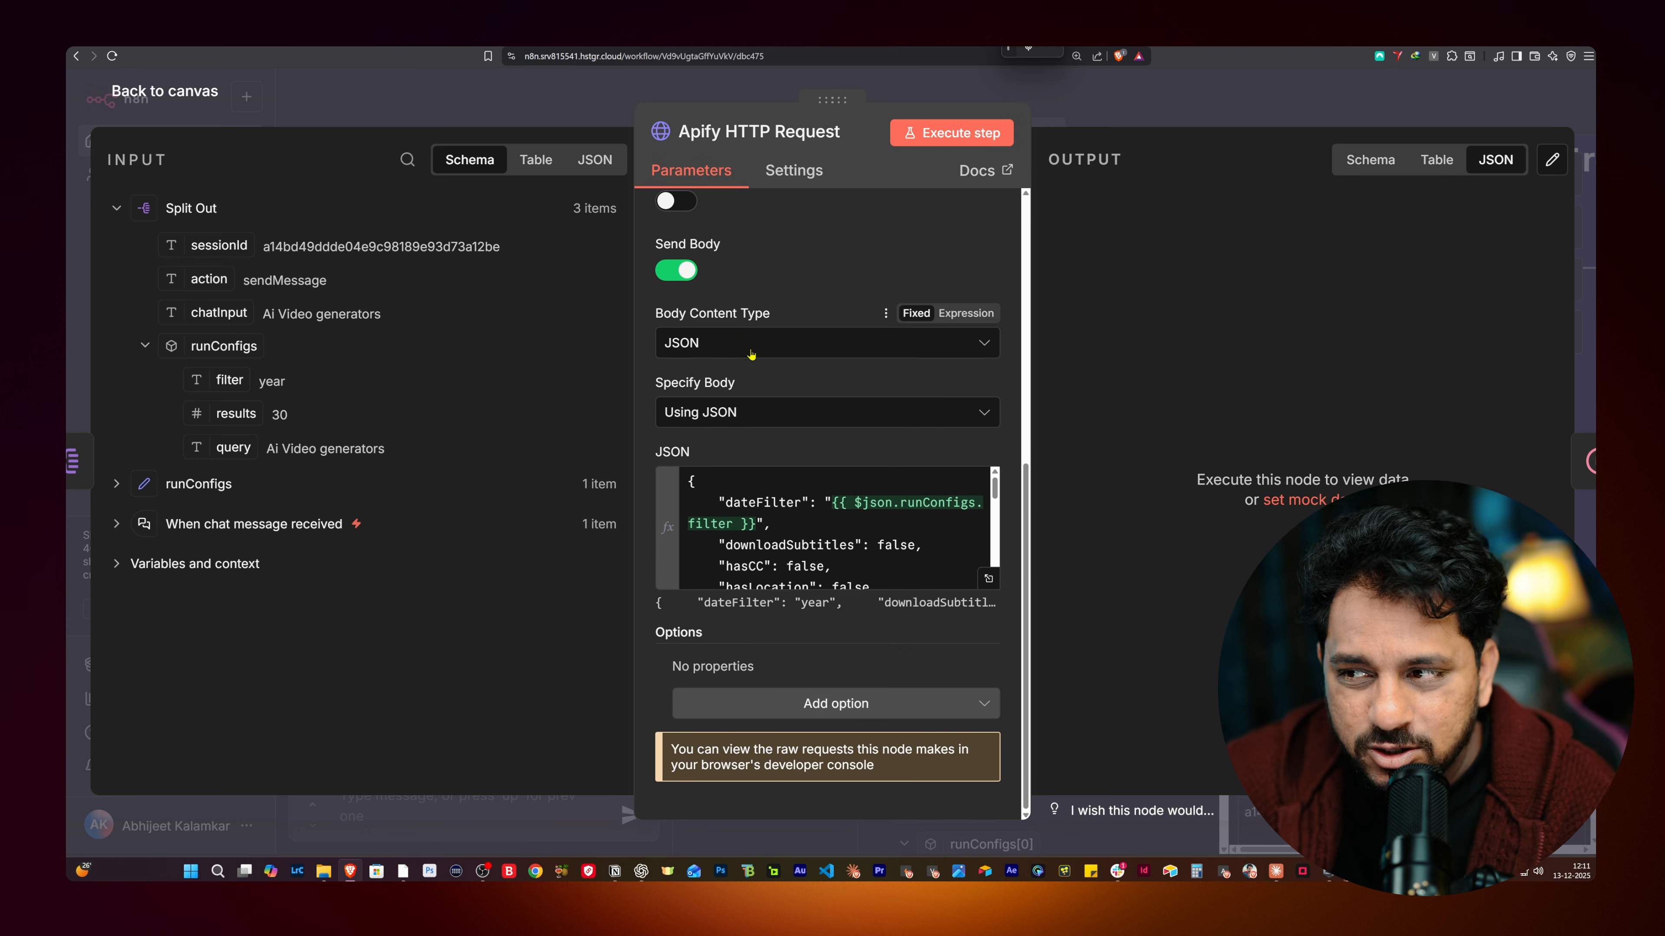
scroll(798, 515, down, 2)
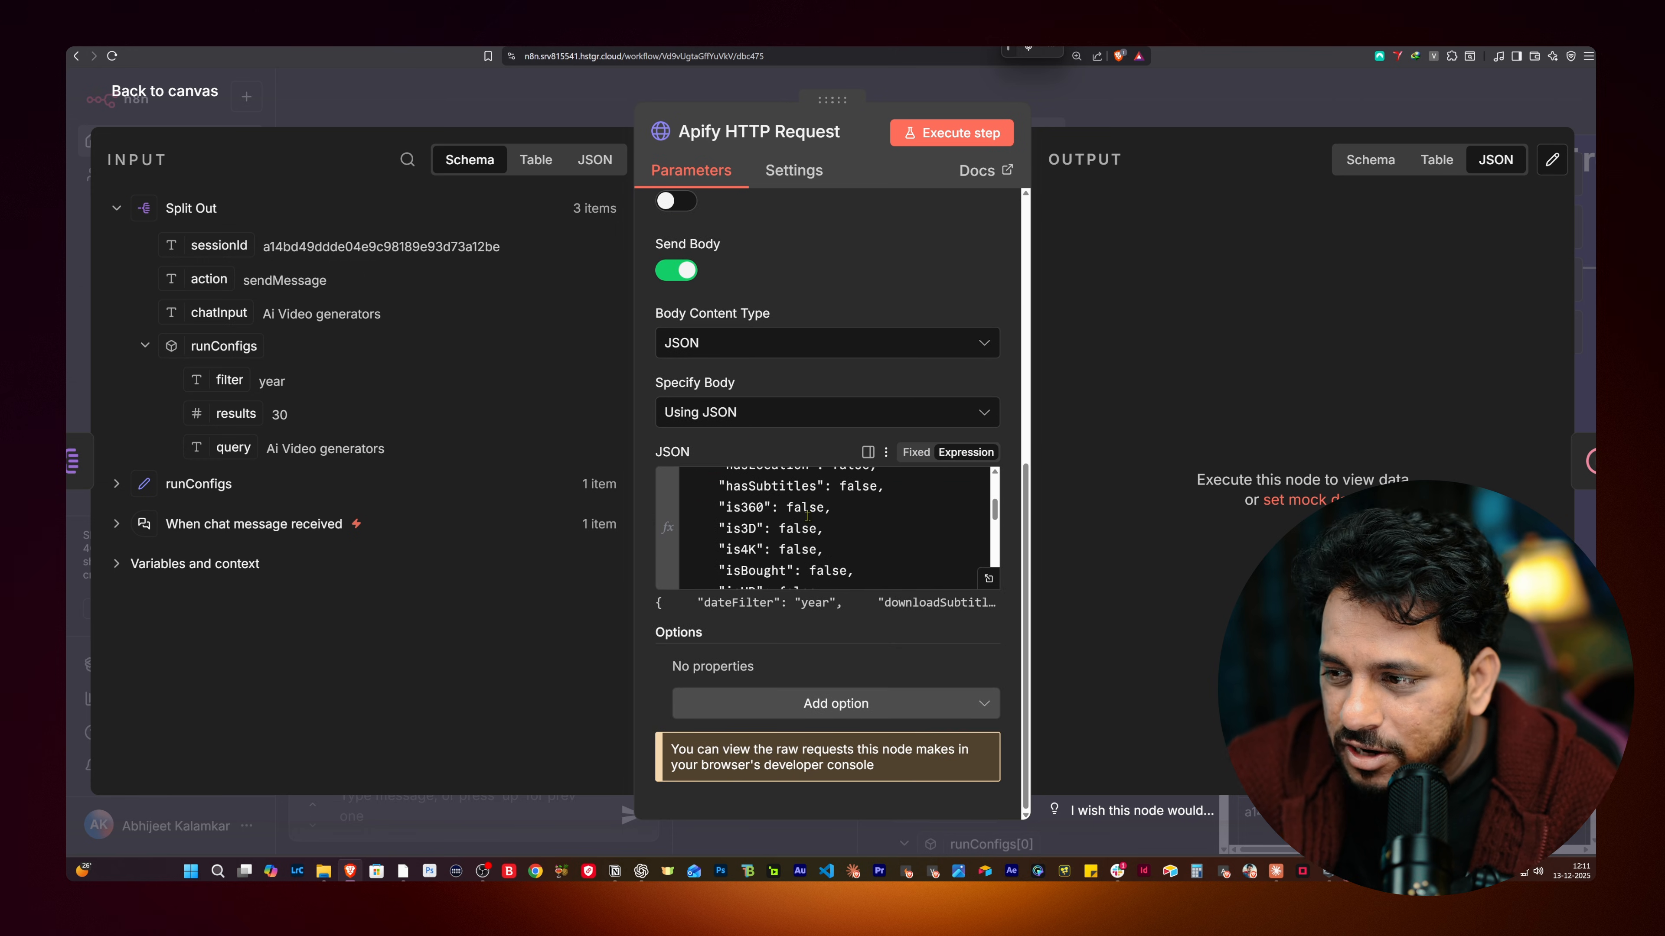
click(986, 579)
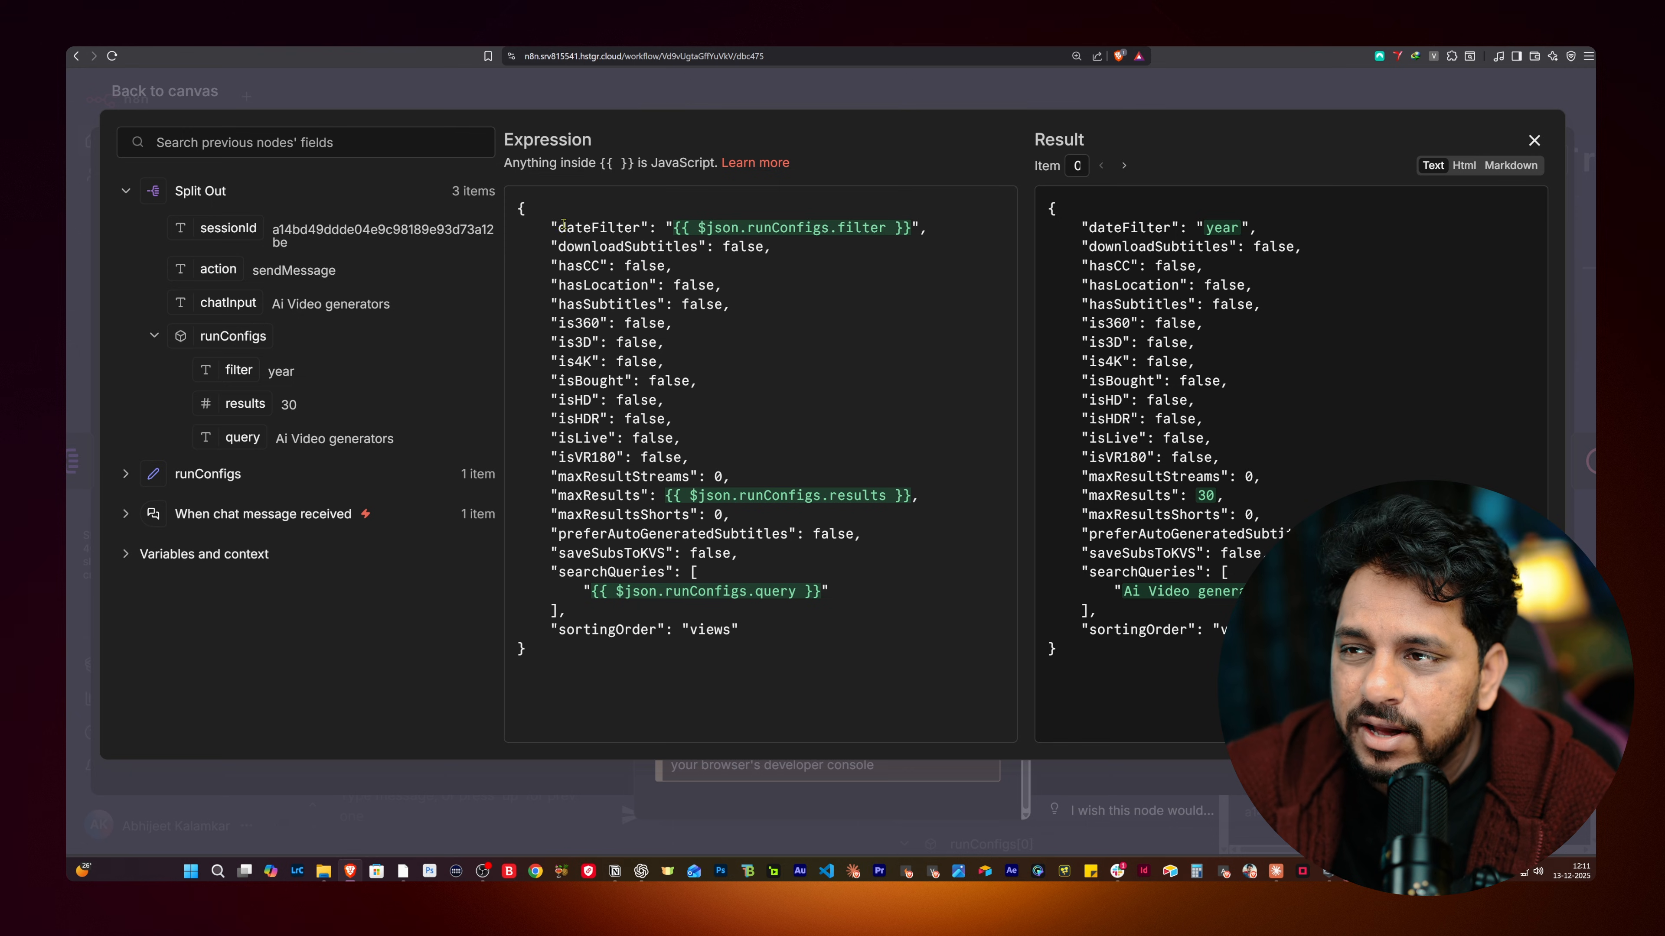
drag(553, 225, 774, 594)
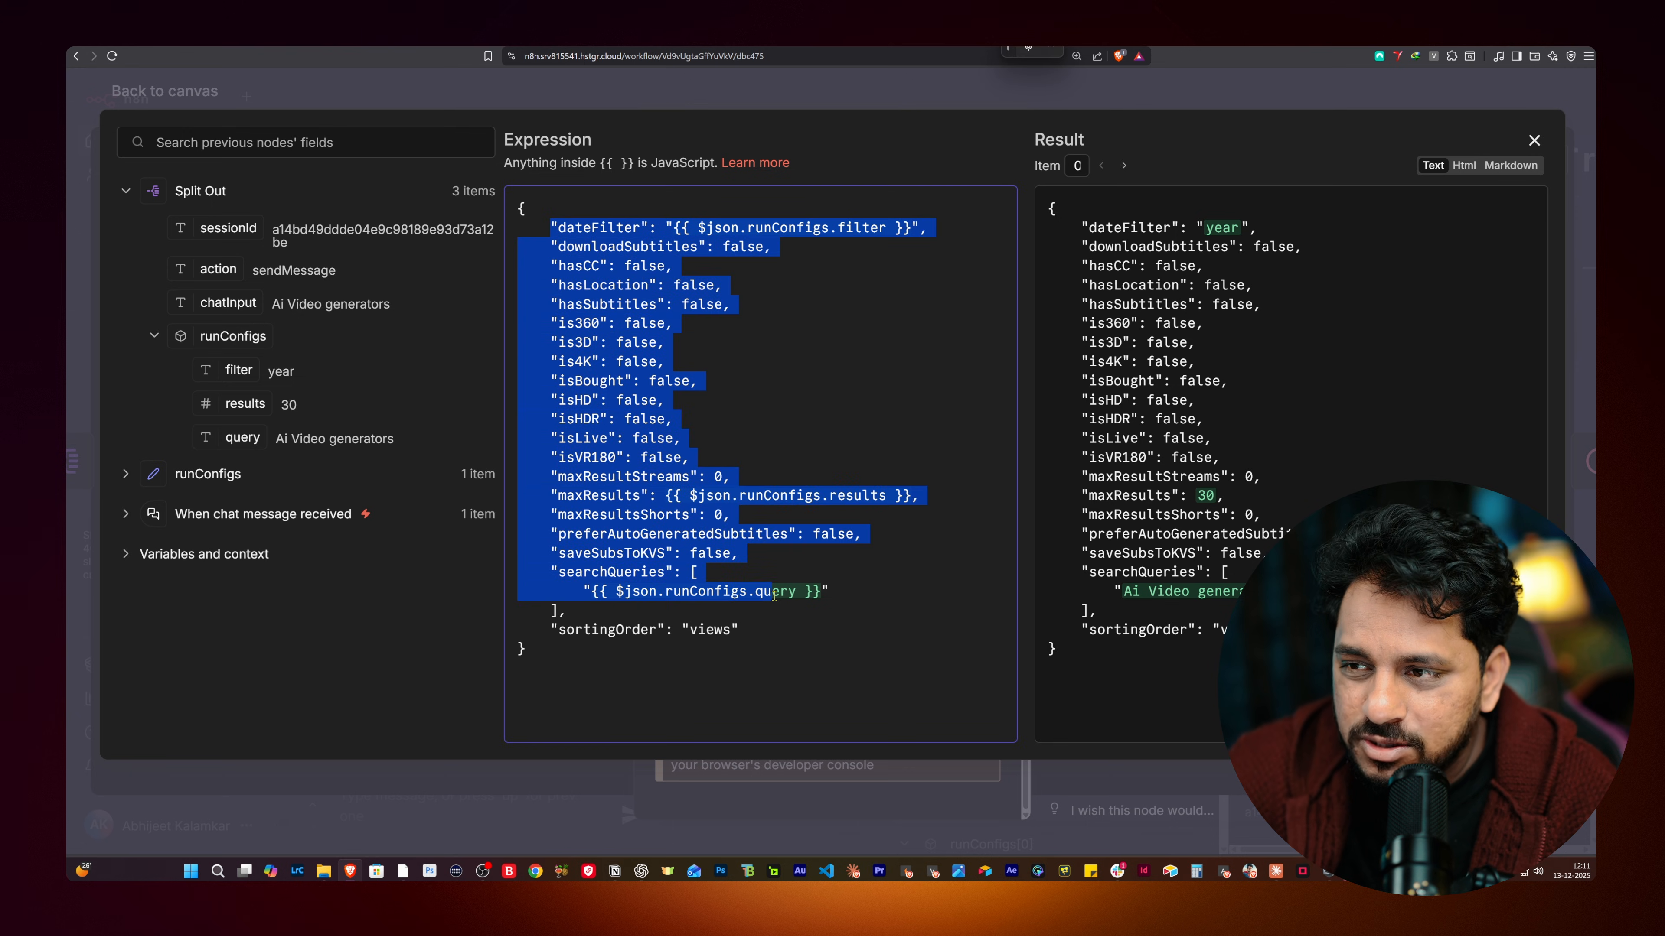
click(834, 649)
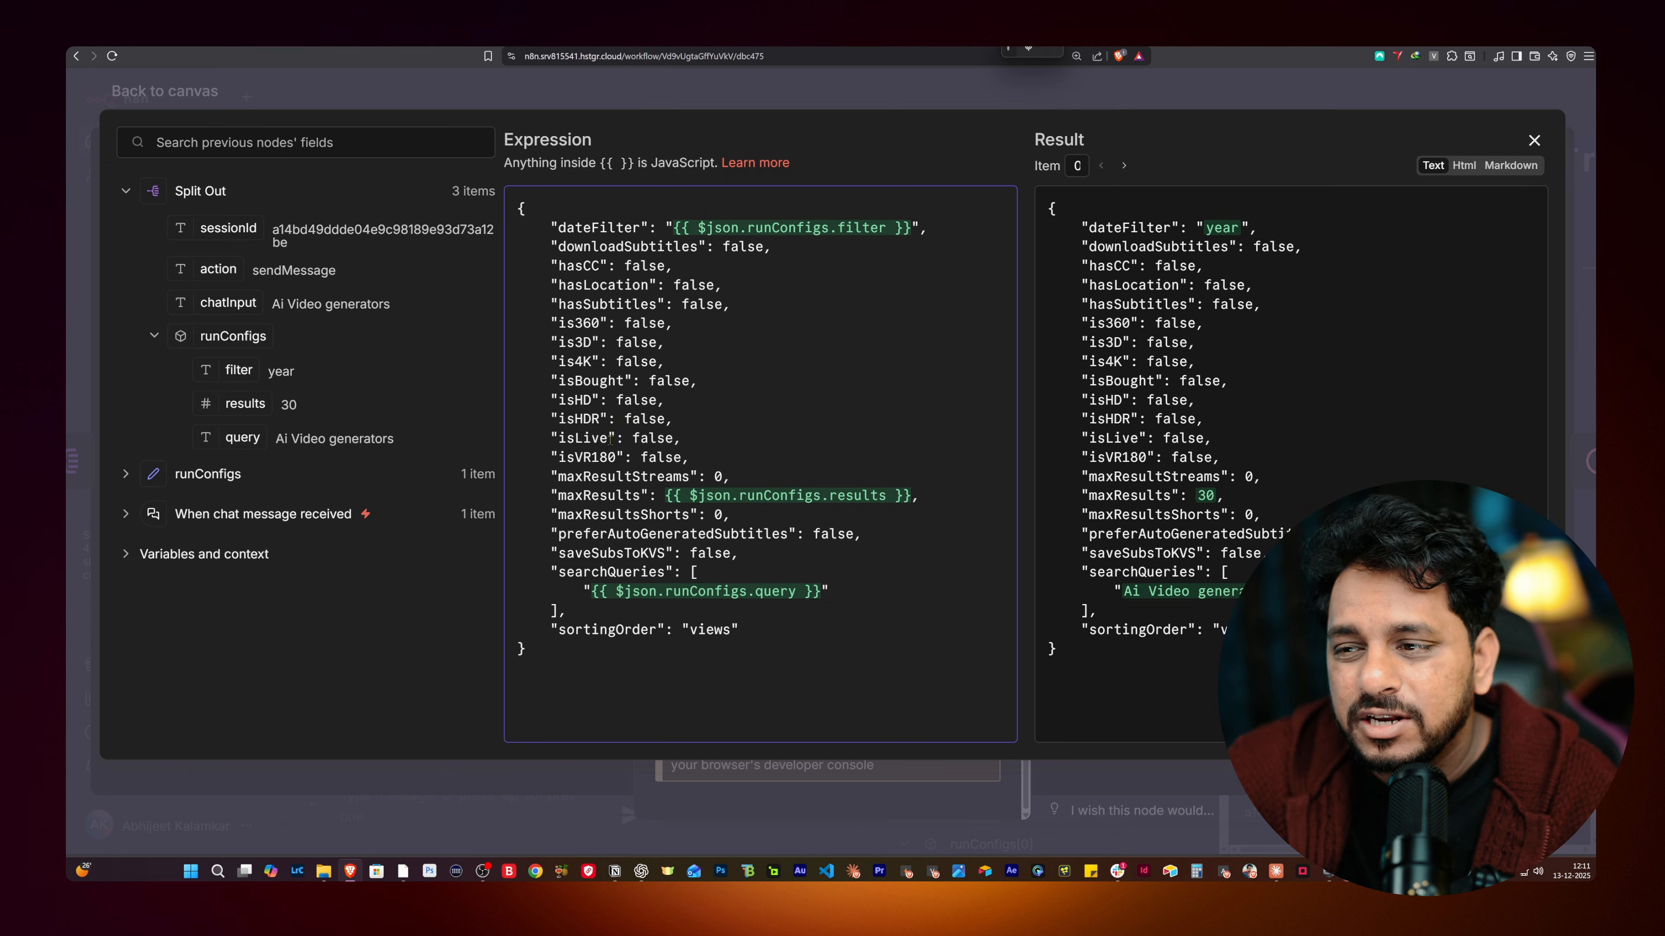
drag(653, 656, 531, 192)
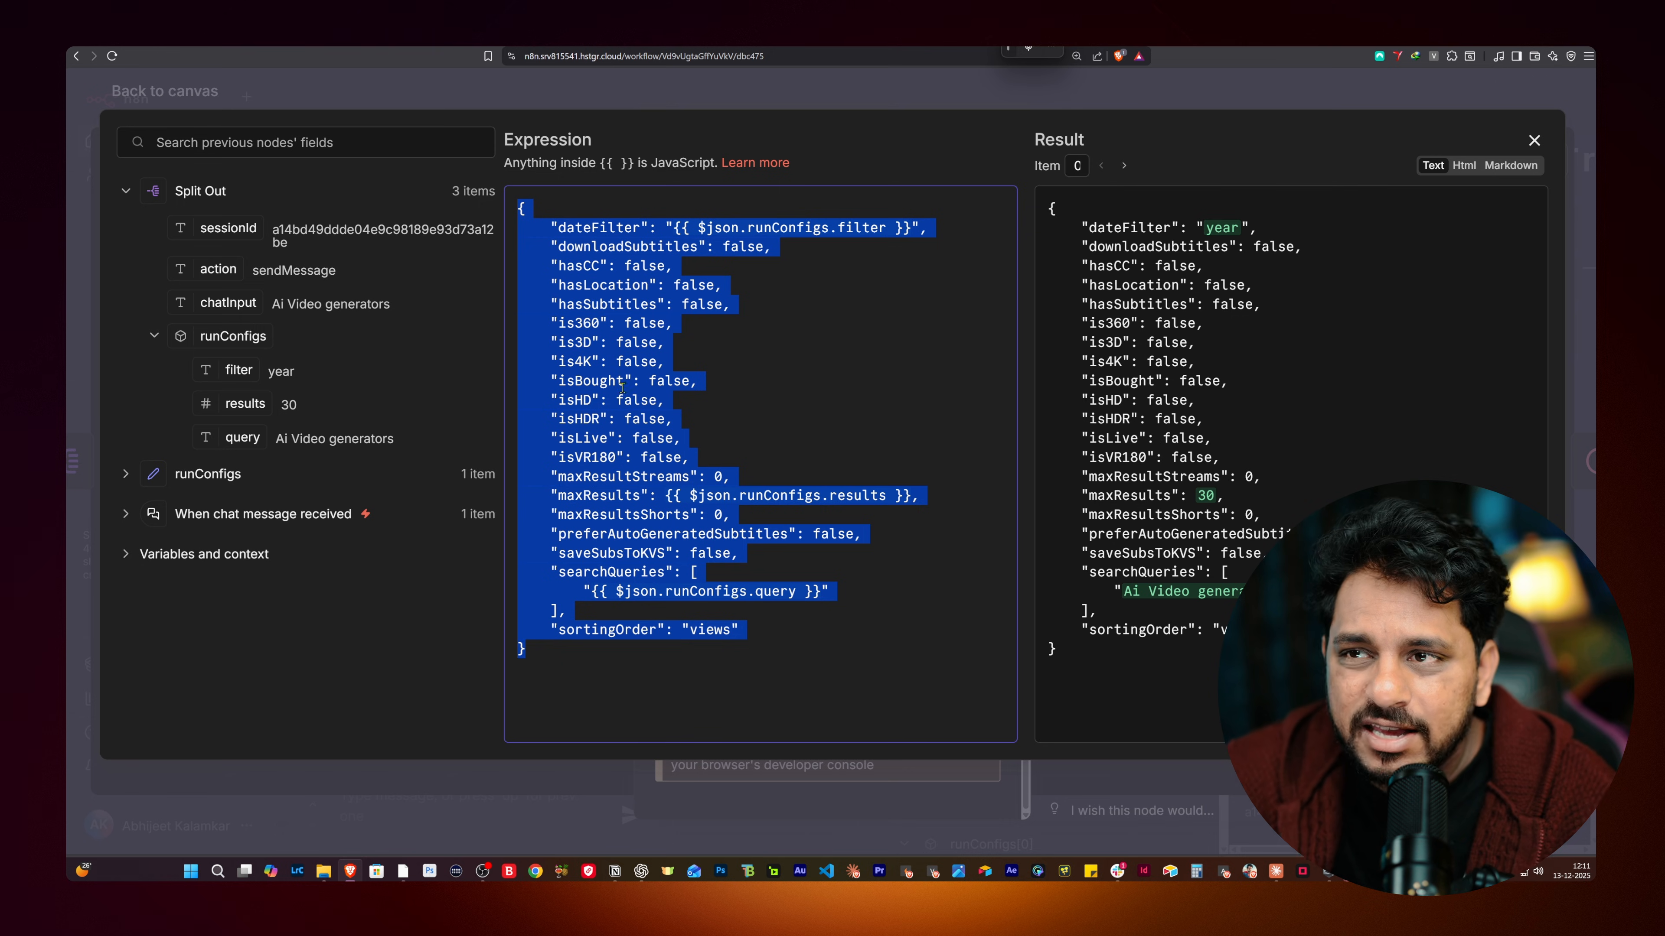
key(Escape)
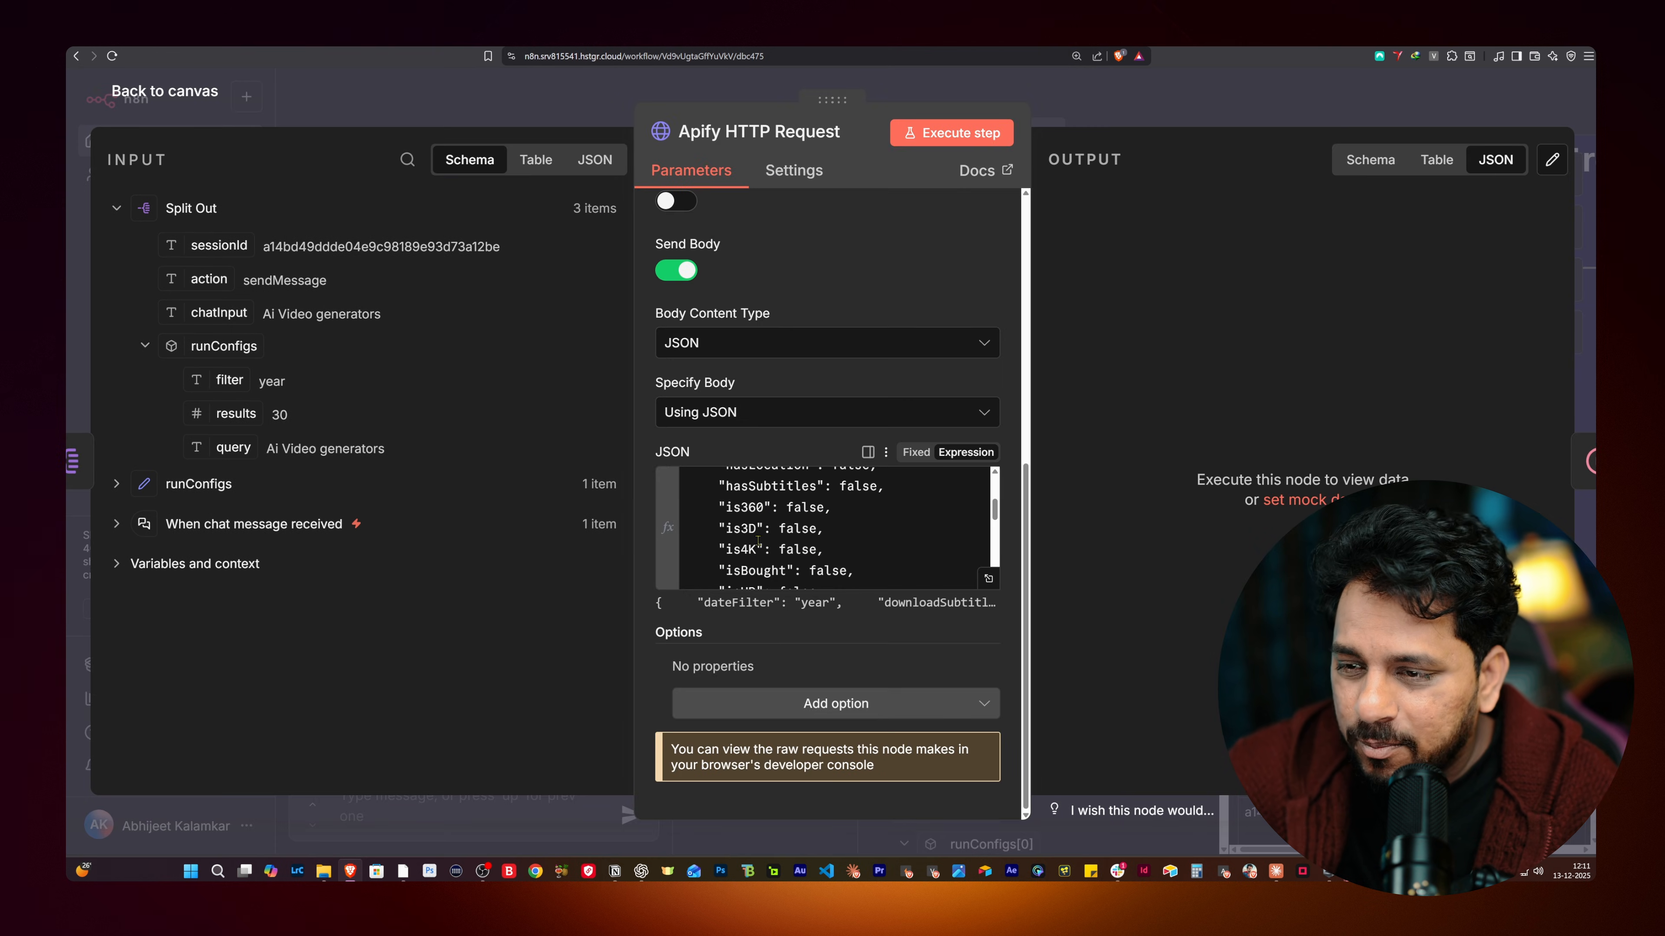
scroll(757, 510, up, 10)
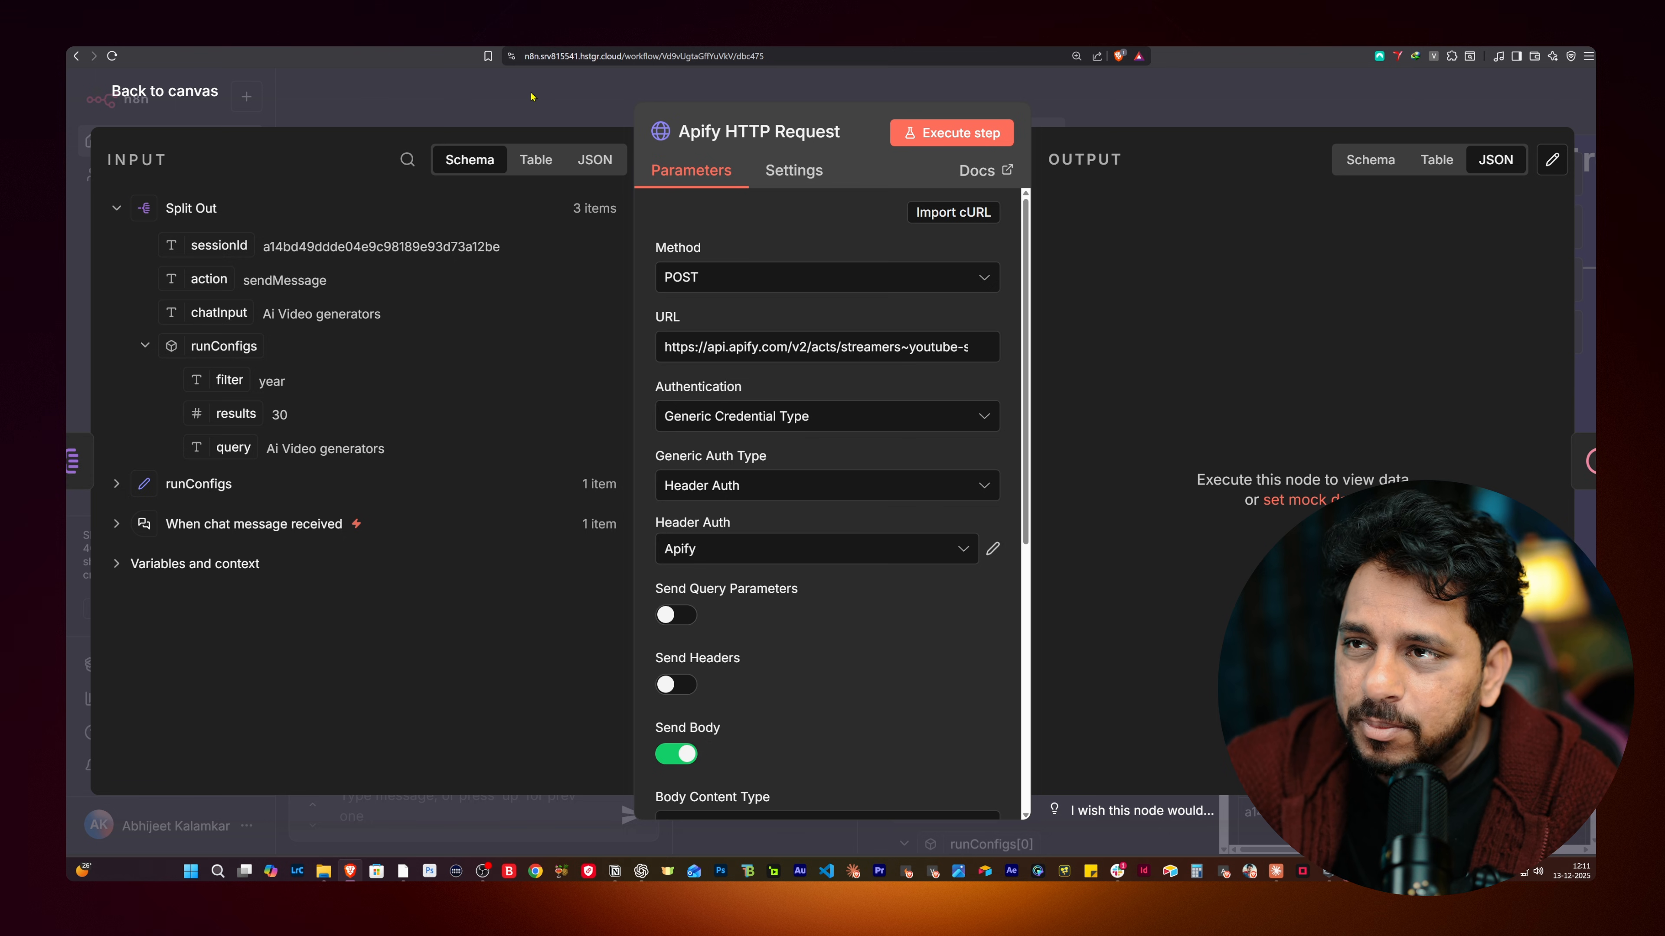
click(530, 103)
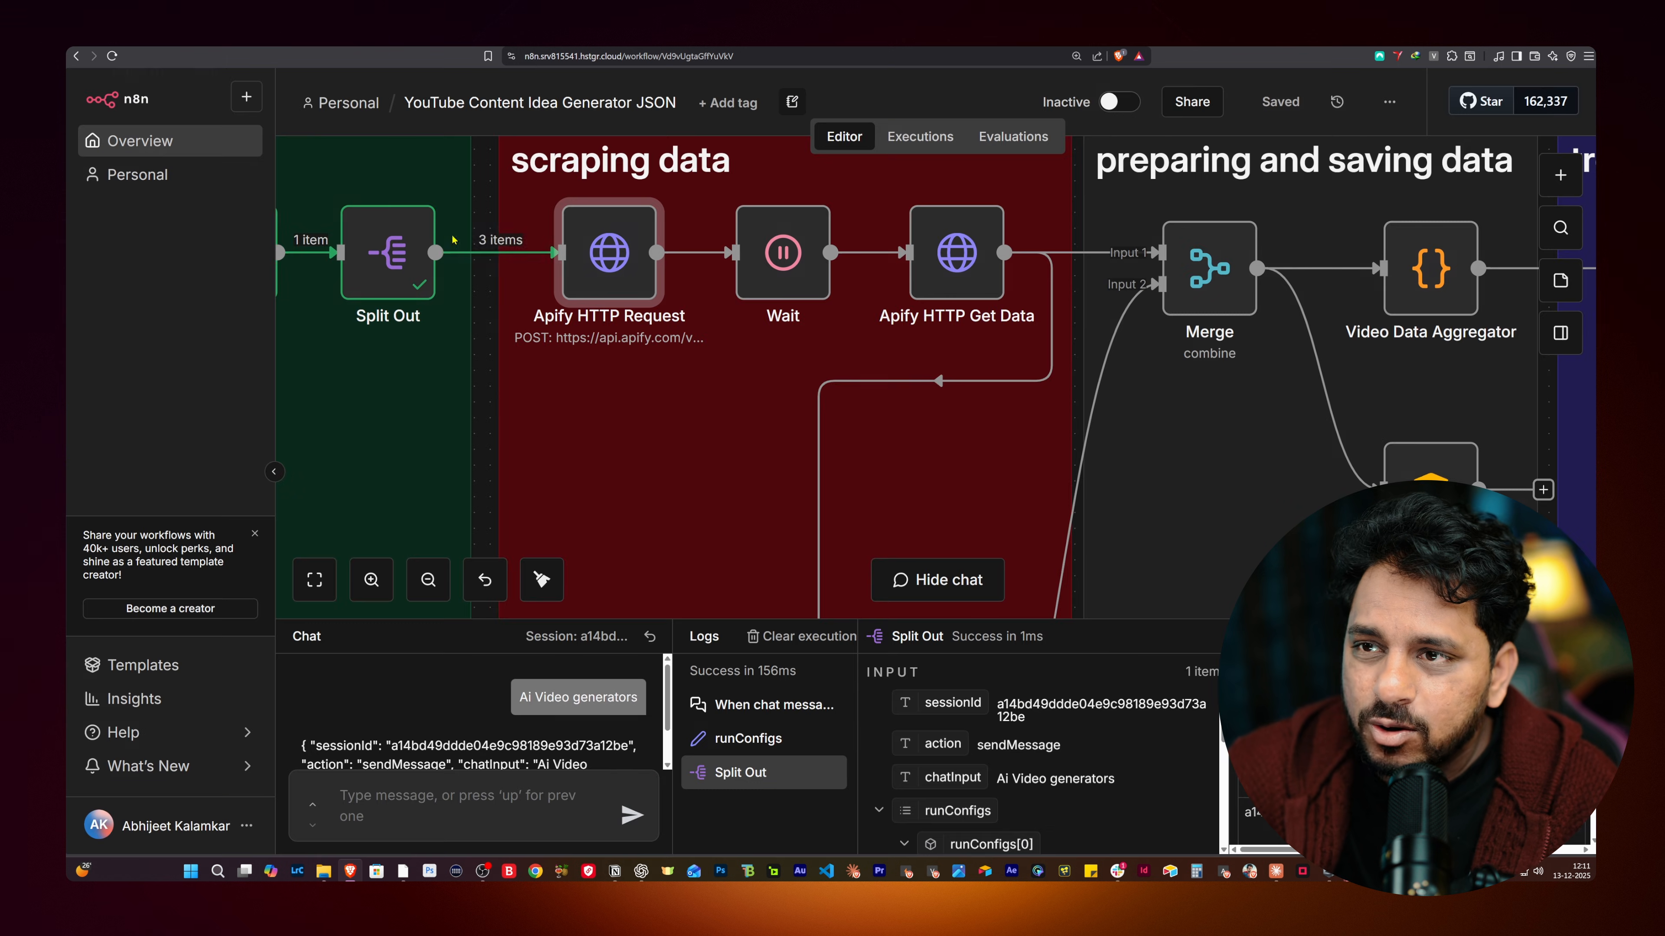
Step: Execute the Apify HTTP Request node to start the YouTube scraping runs
double_click(613, 265)
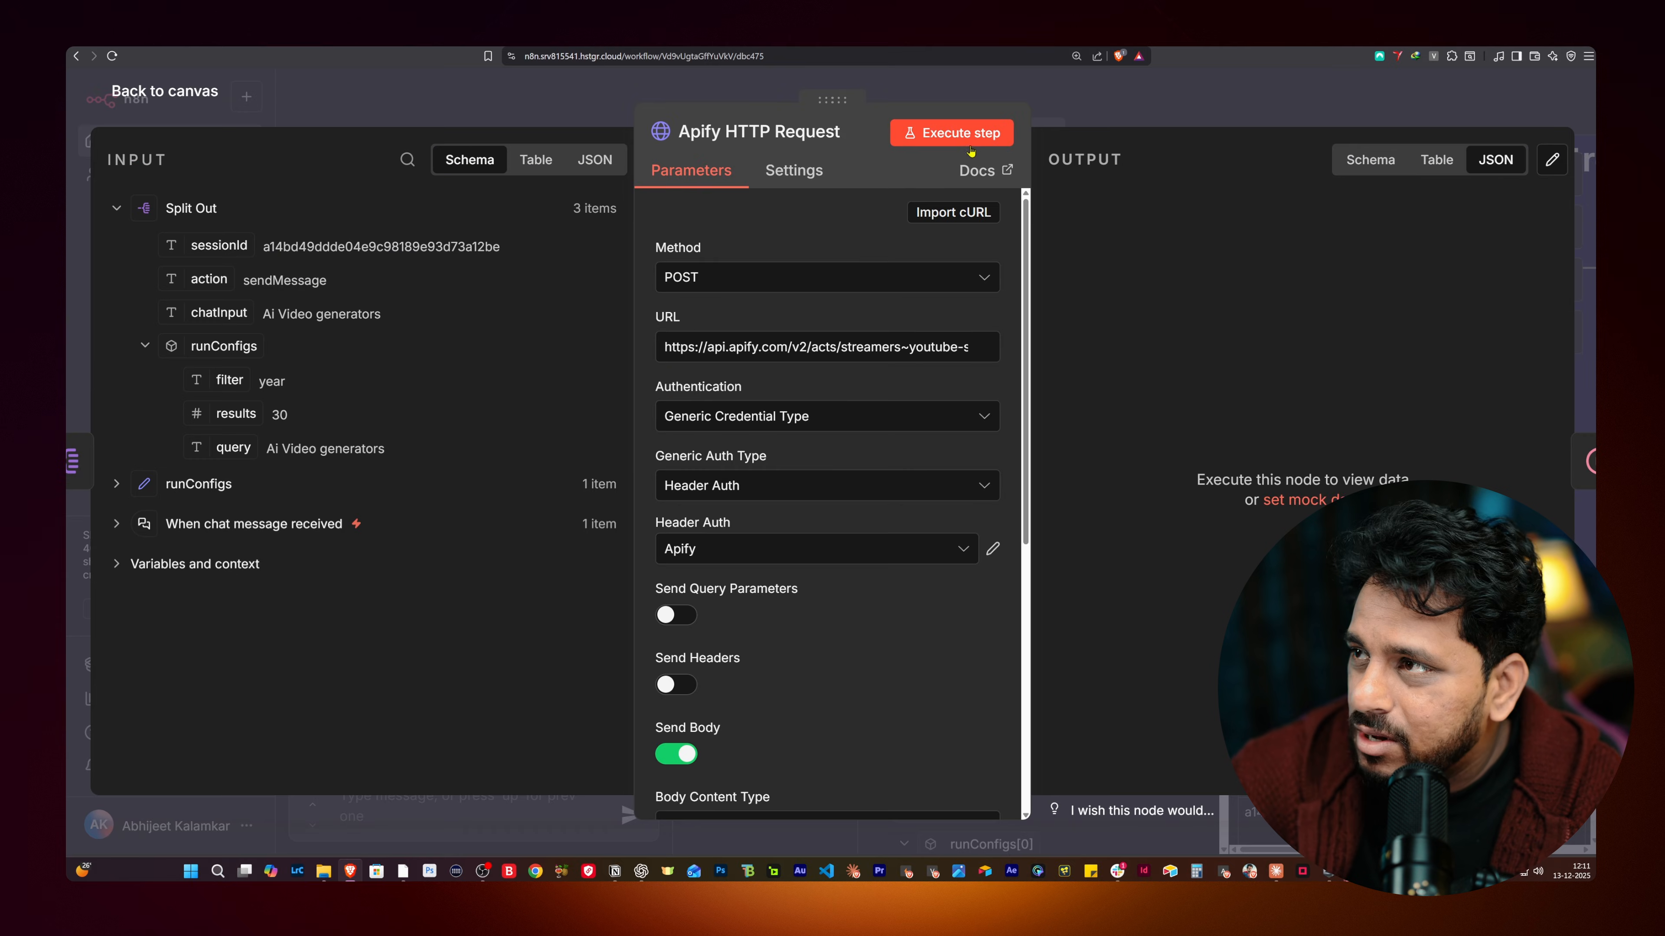
click(970, 146)
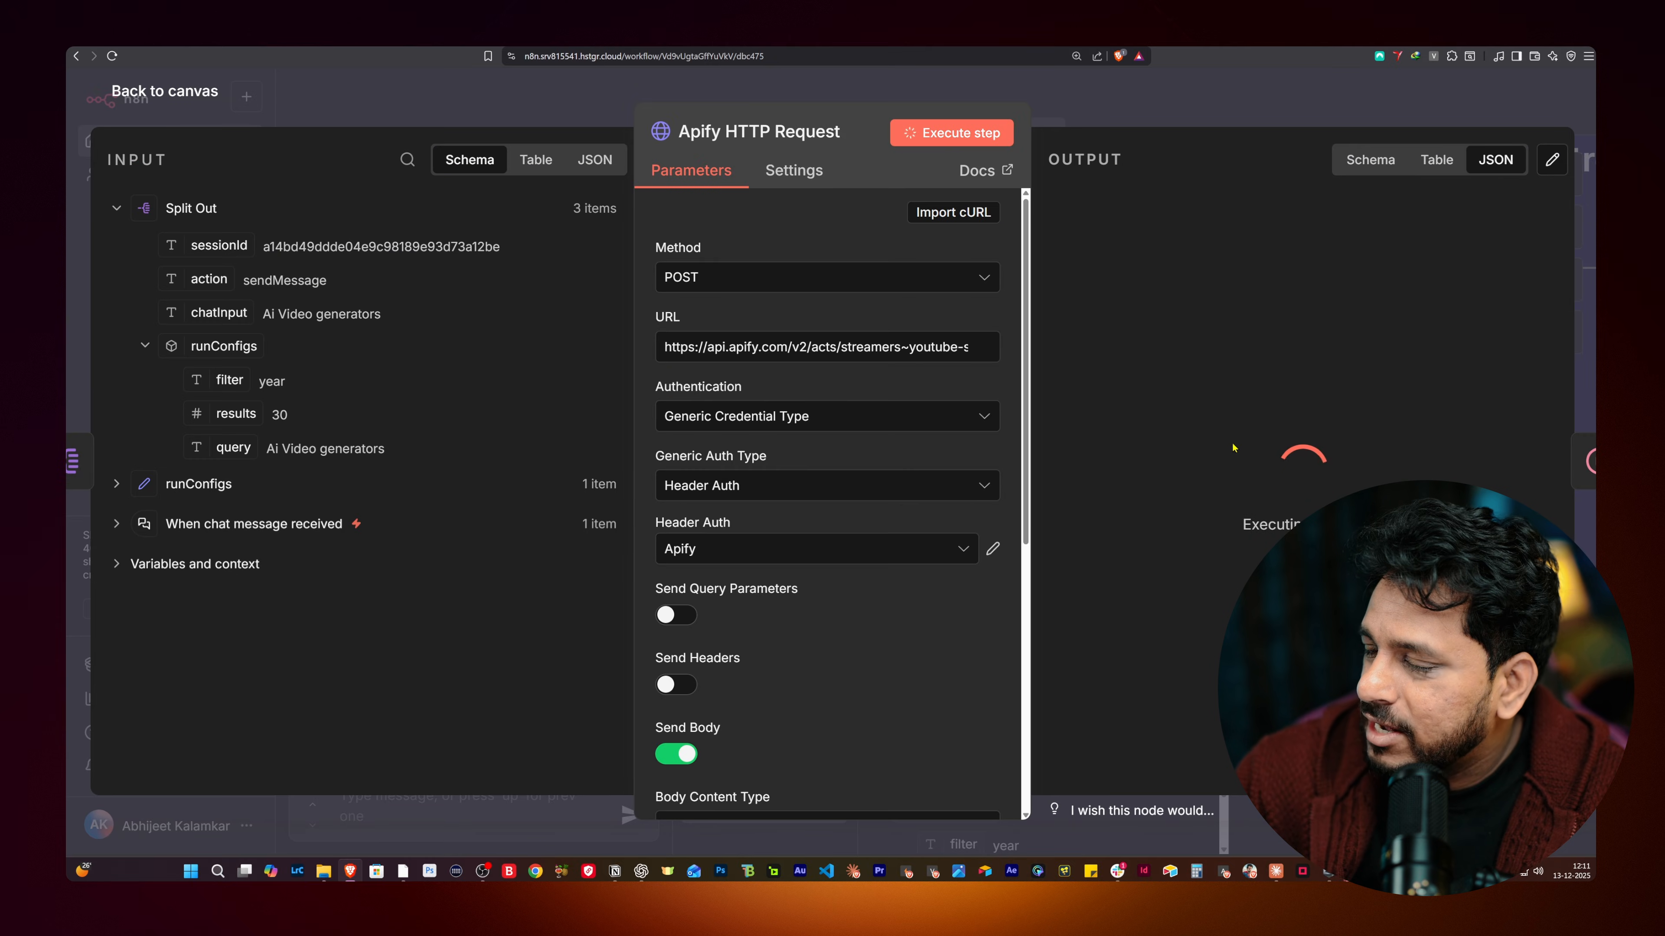
Step: Check the scraping runs in Apify Console, and close the executed Apify HTTP Request node back in n8n
scroll(1194, 438, down, 15)
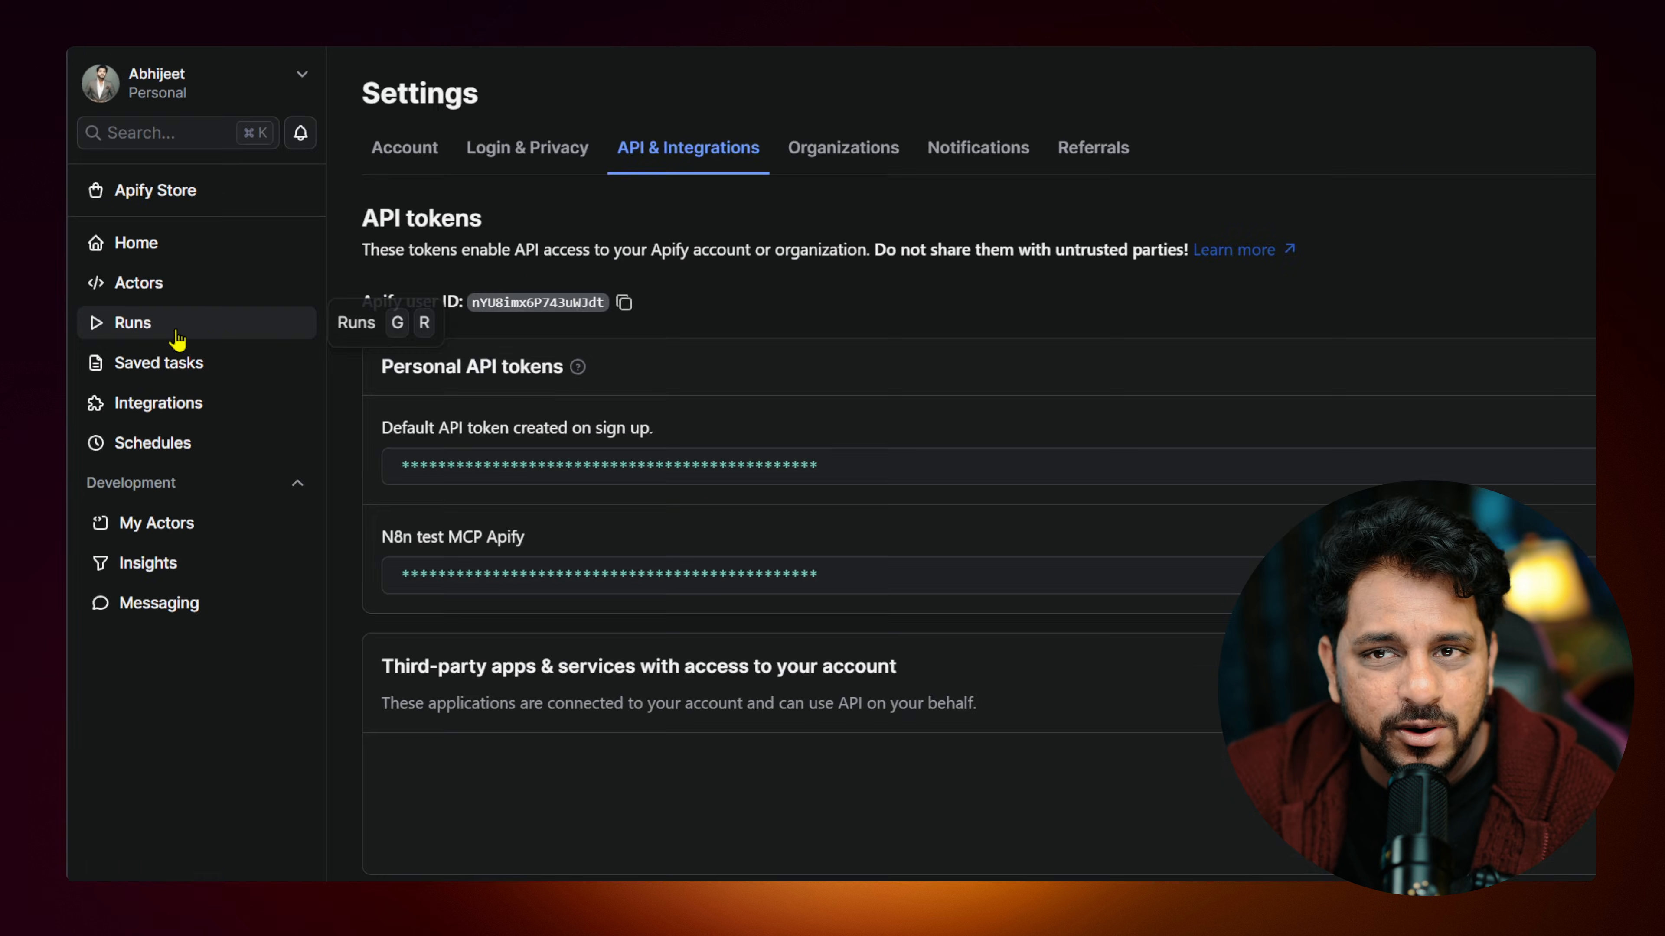
click(240, 471)
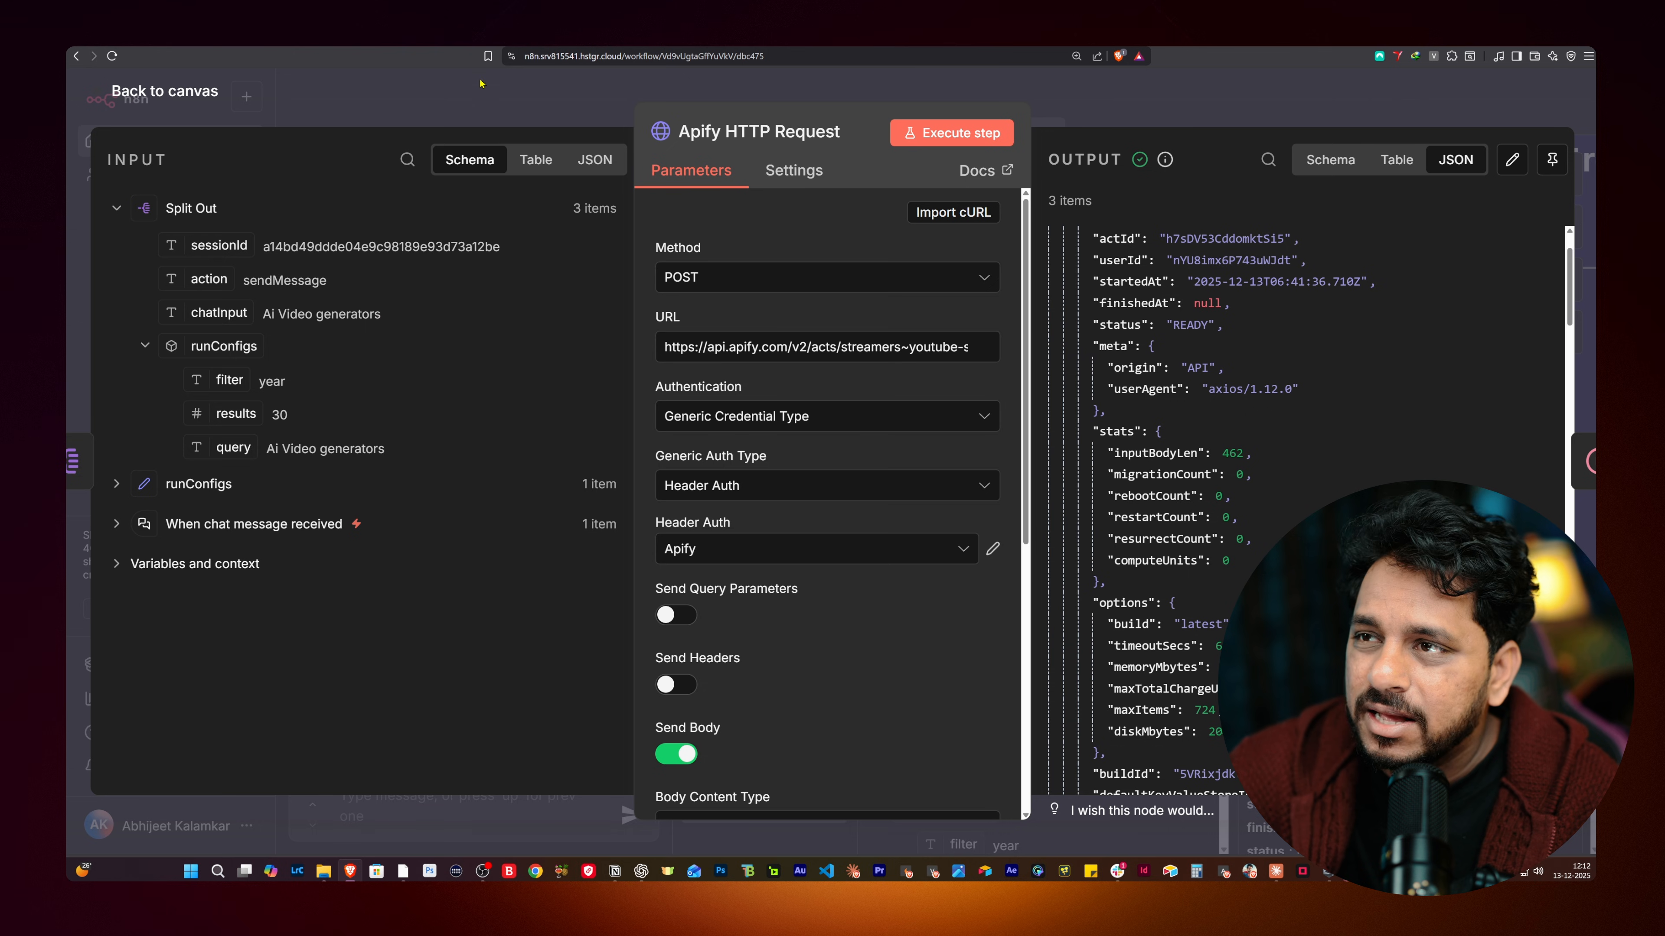
click(479, 83)
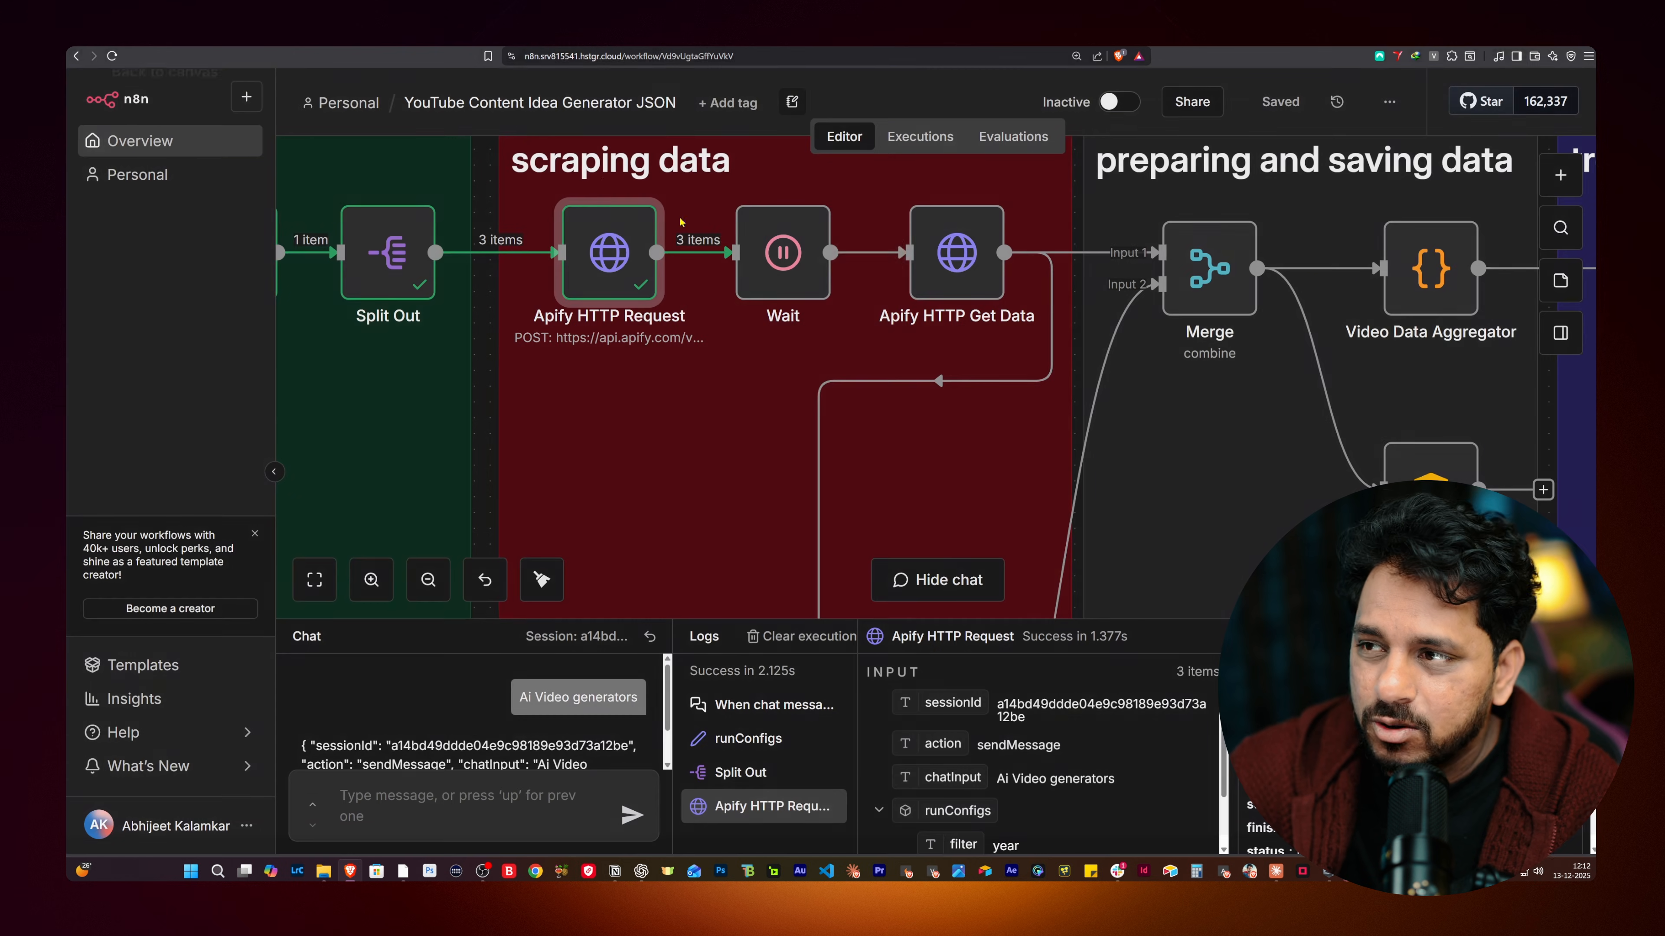
Step: Execute the Wait node with its 90-second interval, and return to the canvas
double_click(783, 253)
click(935, 134)
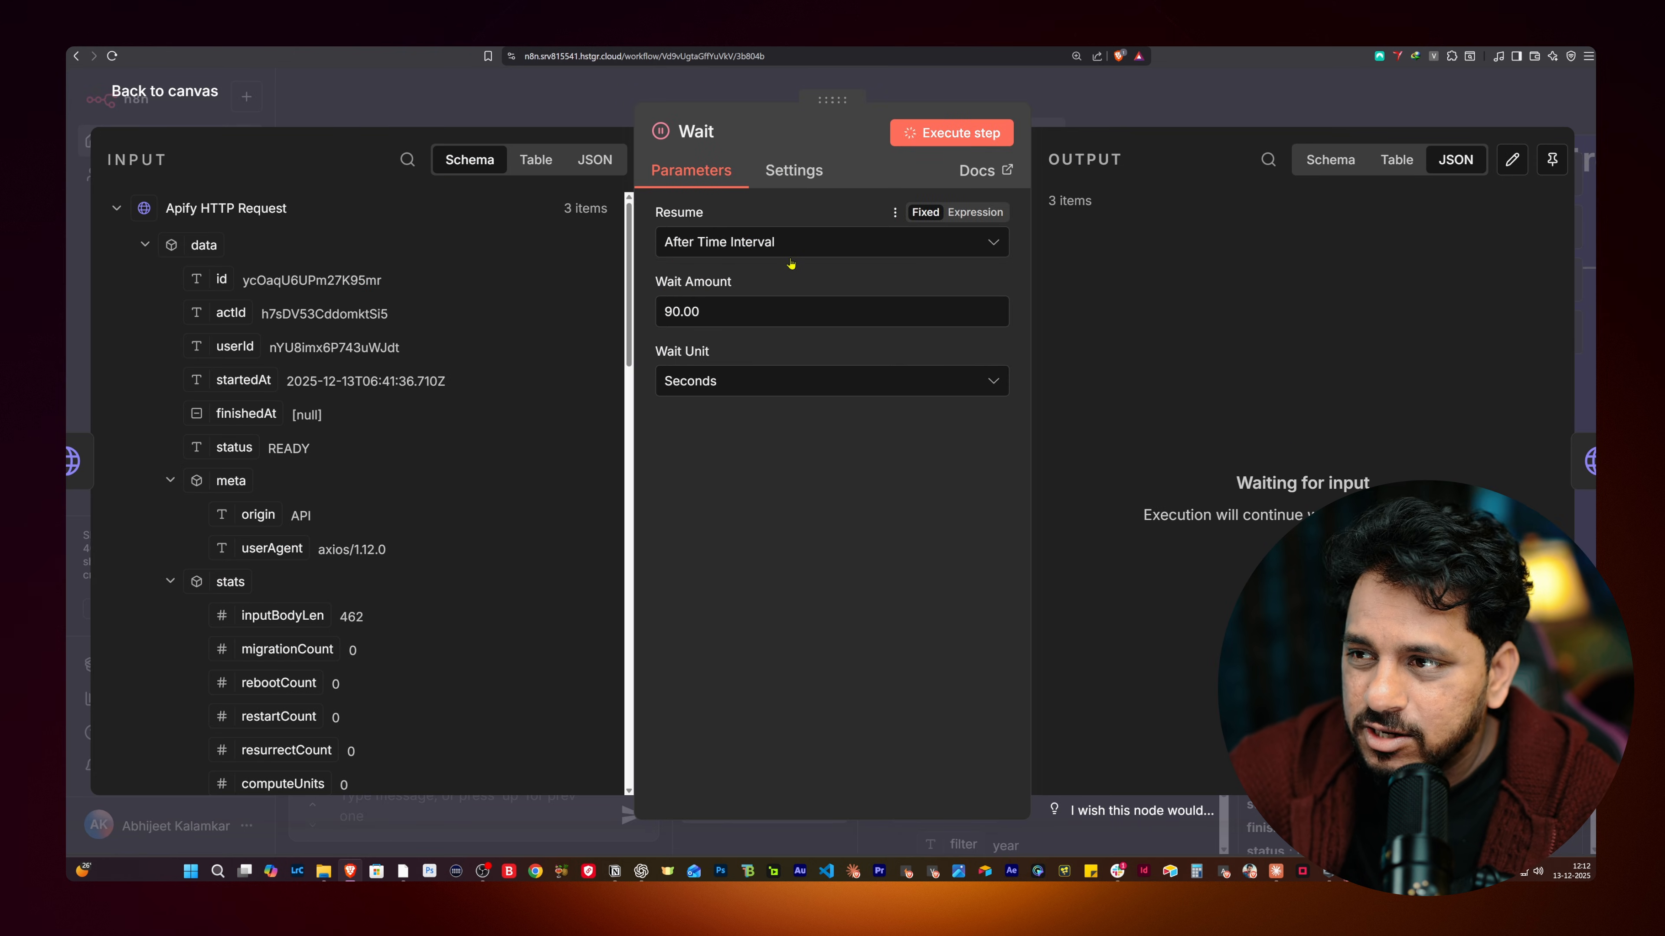
key(Escape)
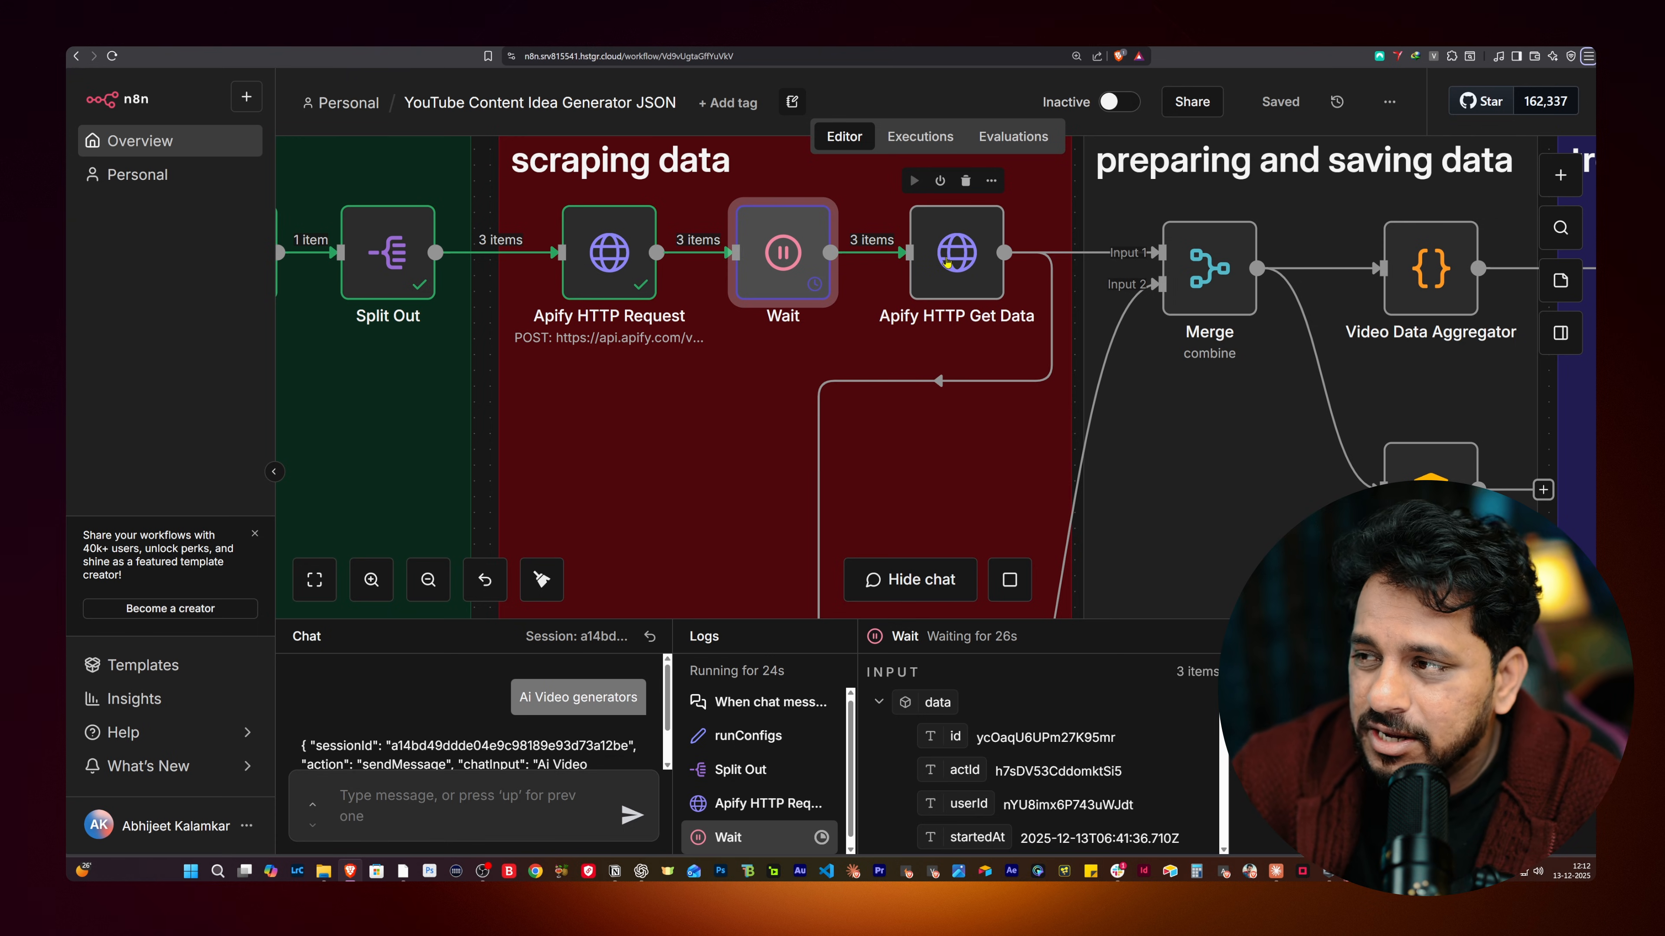
Step: Examine the Apify HTTP Get Data node's dataset URL expression, authentication and remaining settings, and return to the canvas
double_click(979, 260)
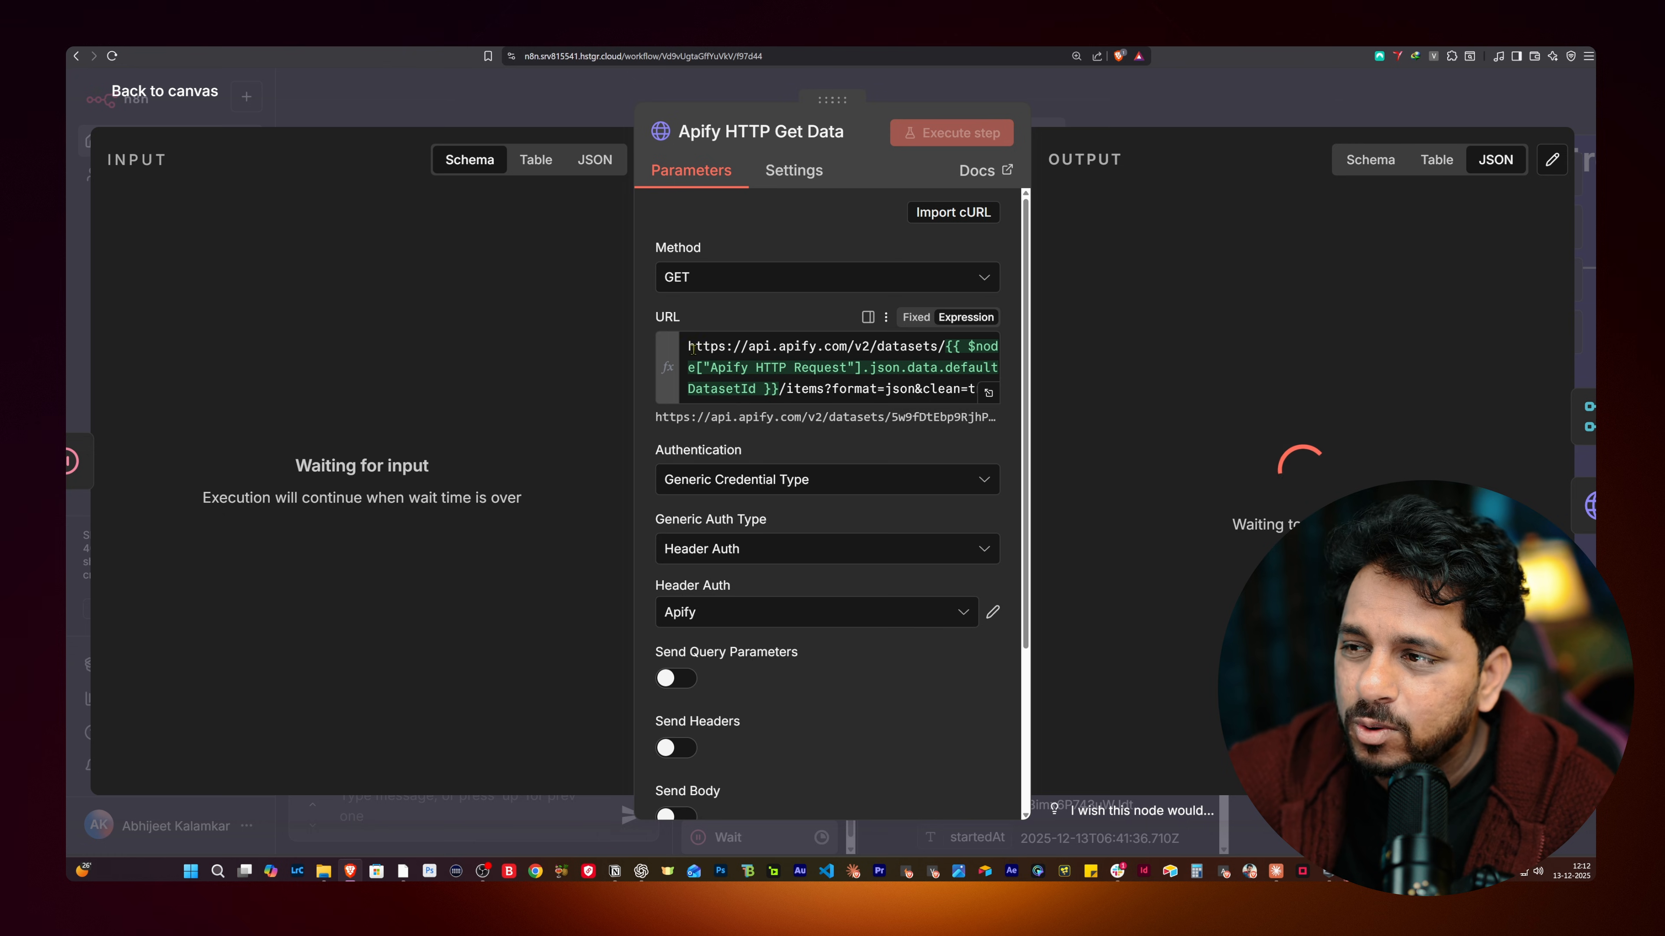
drag(684, 346, 990, 397)
click(989, 397)
drag(516, 208, 753, 246)
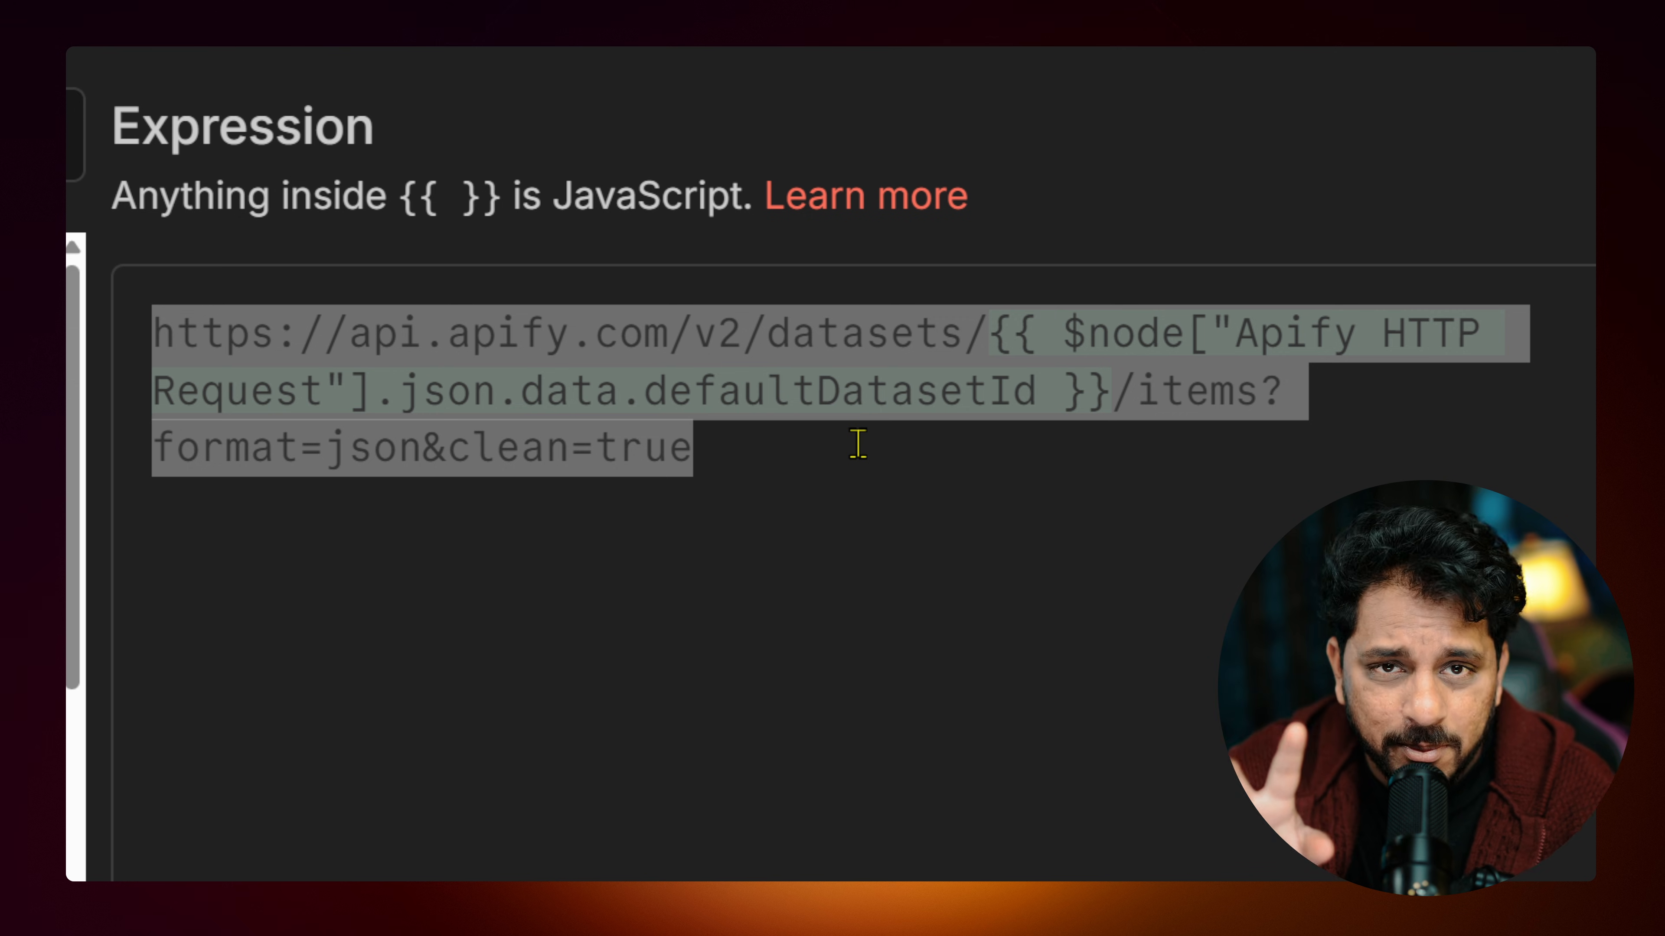
click(870, 500)
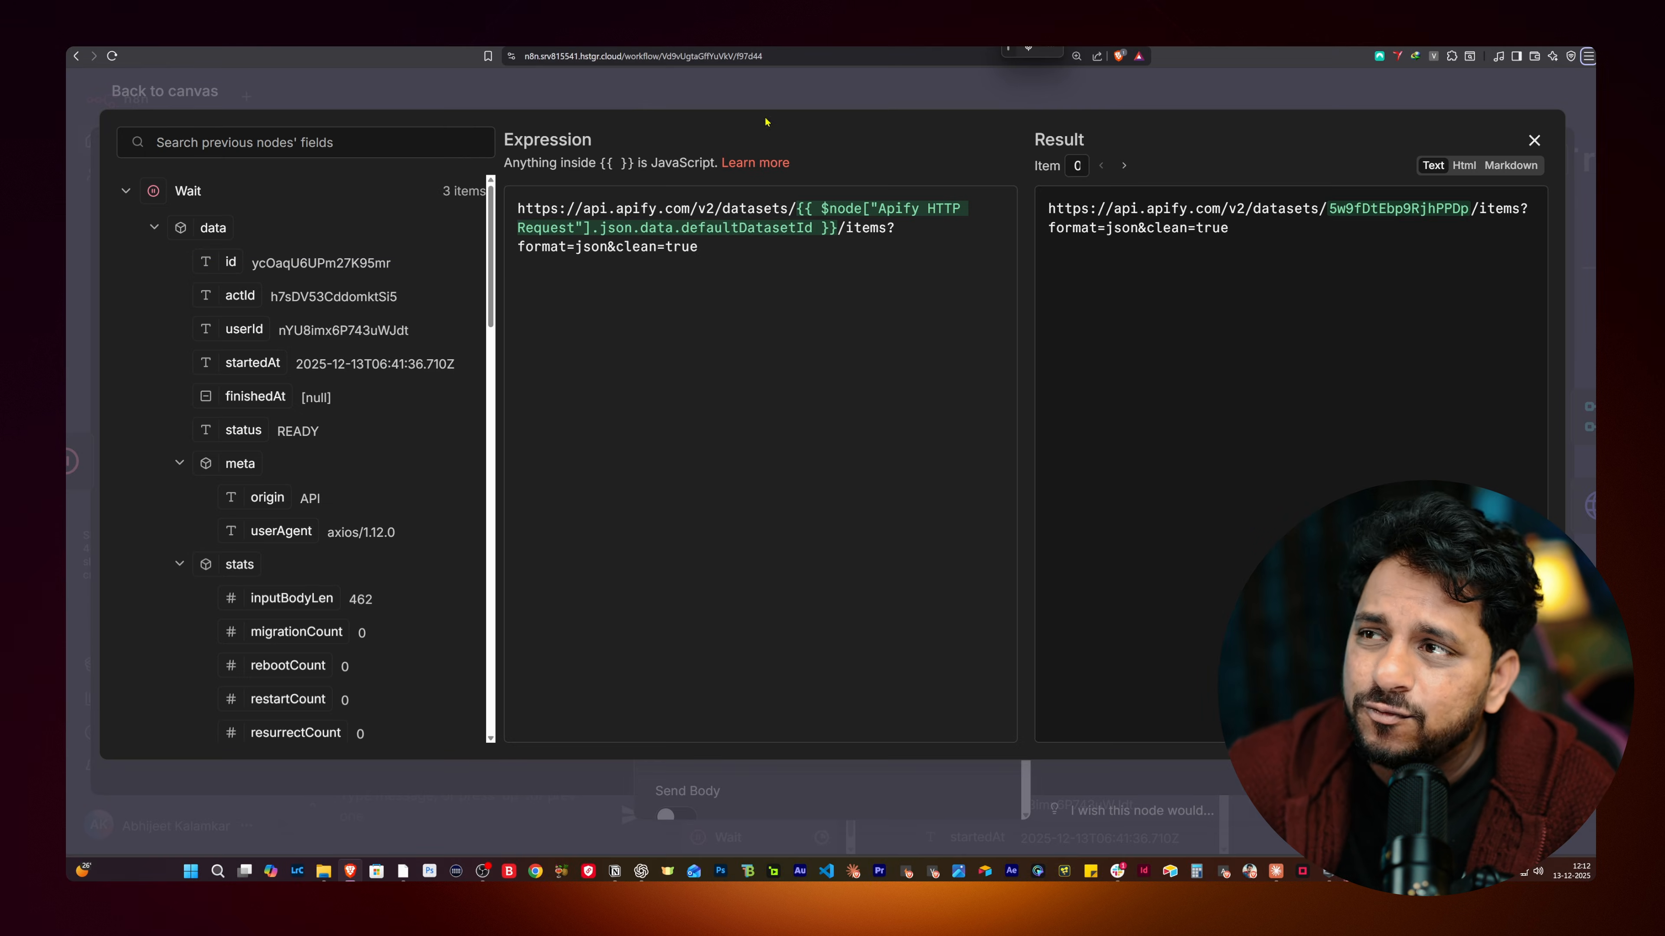
click(774, 92)
scroll(784, 473, down, 3)
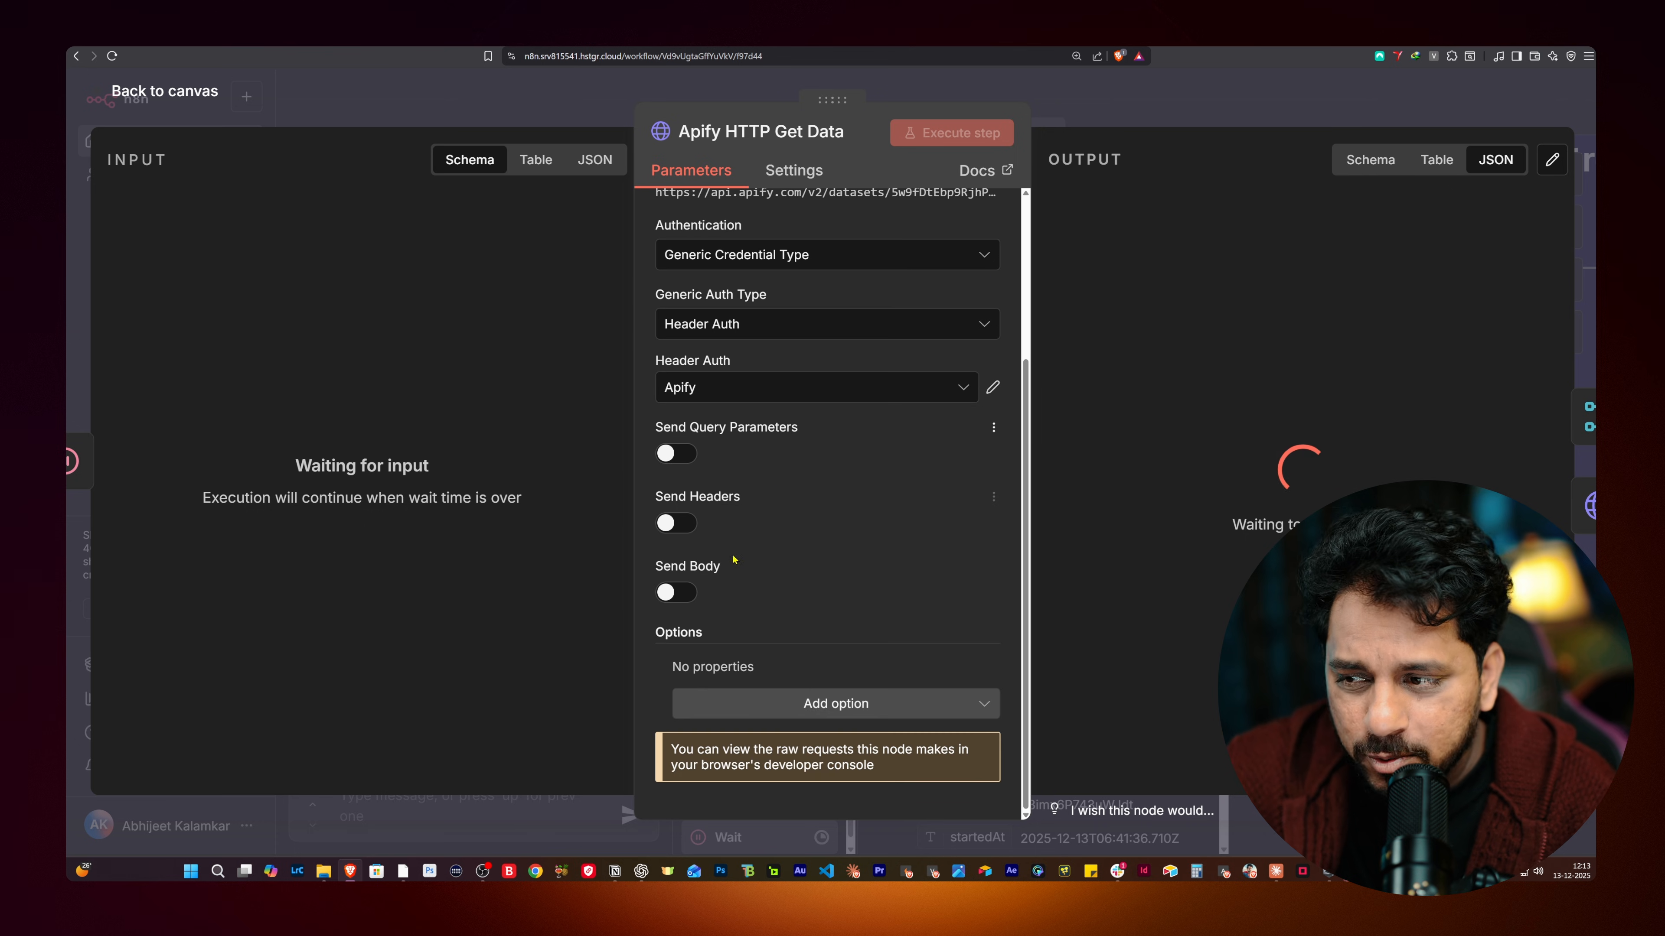
scroll(737, 558, up, 3)
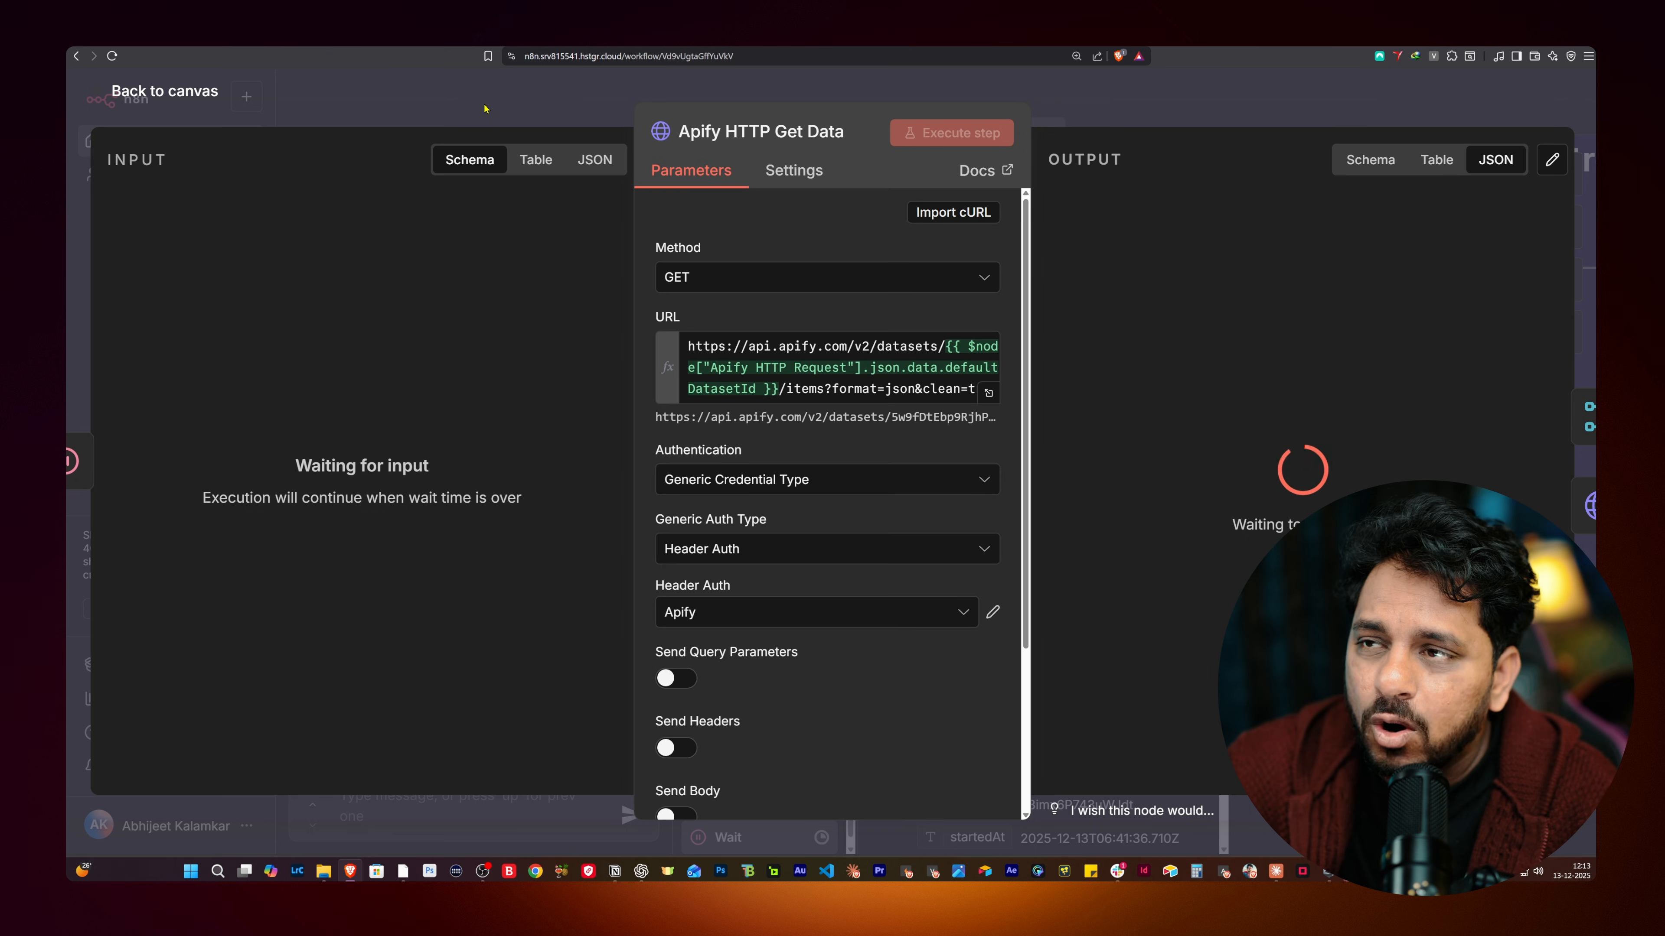
key(Escape)
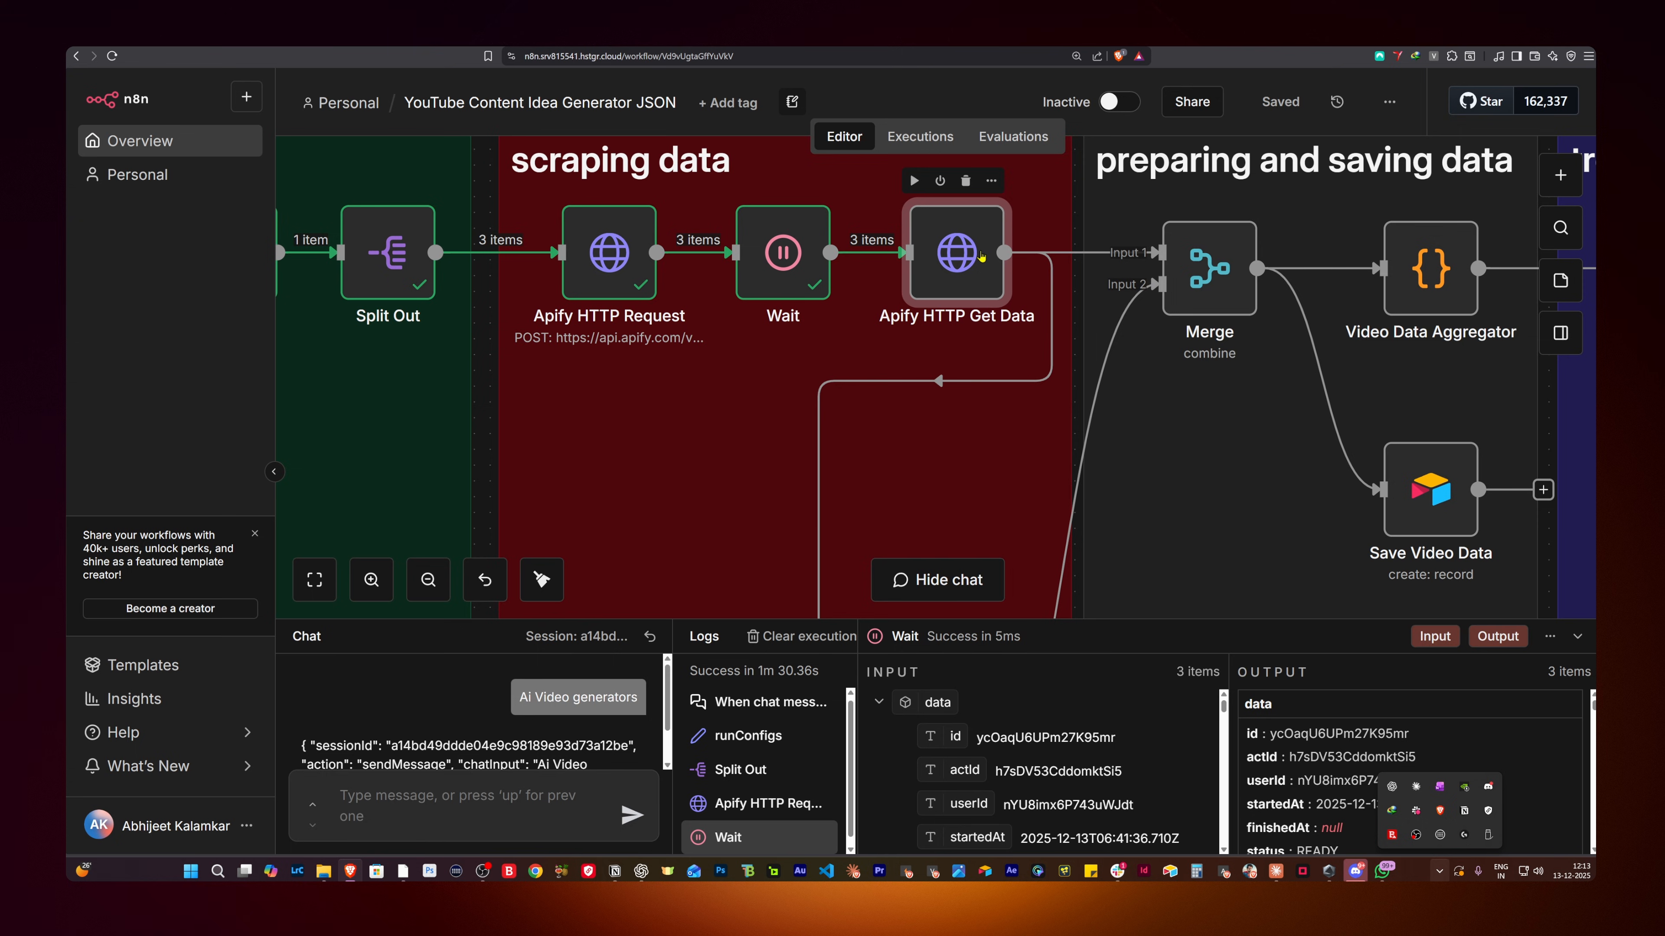
Step: Execute the Apify HTTP Get Data node to fetch the scraped YouTube videos, and look through its JSON output
double_click(1311, 325)
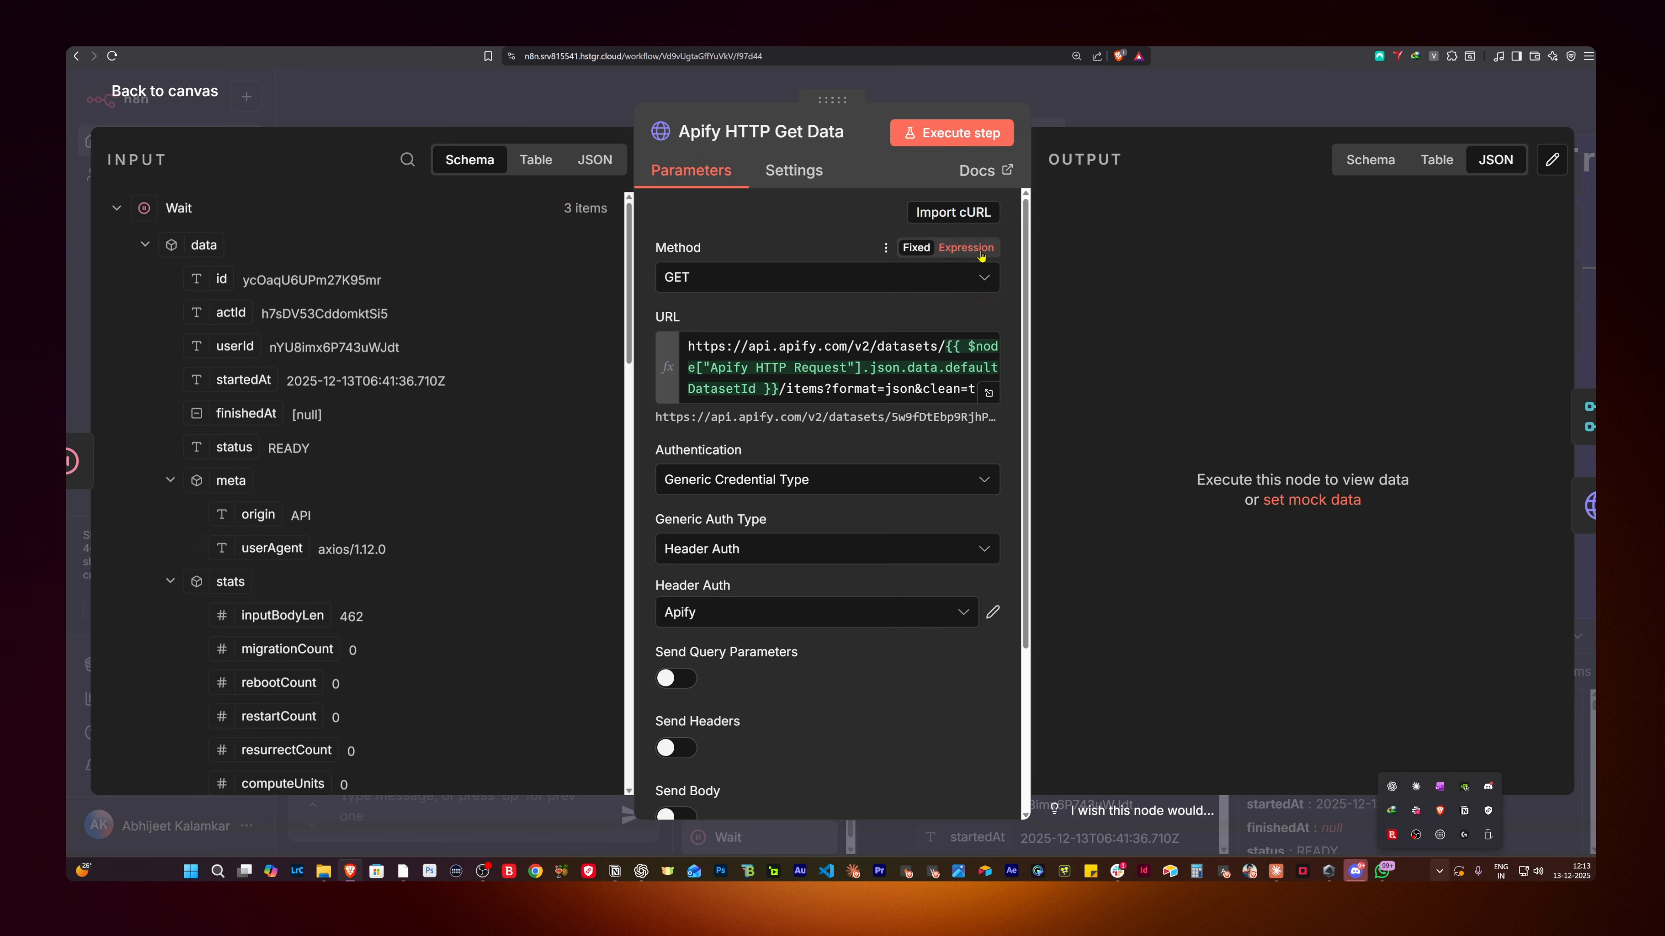
click(995, 139)
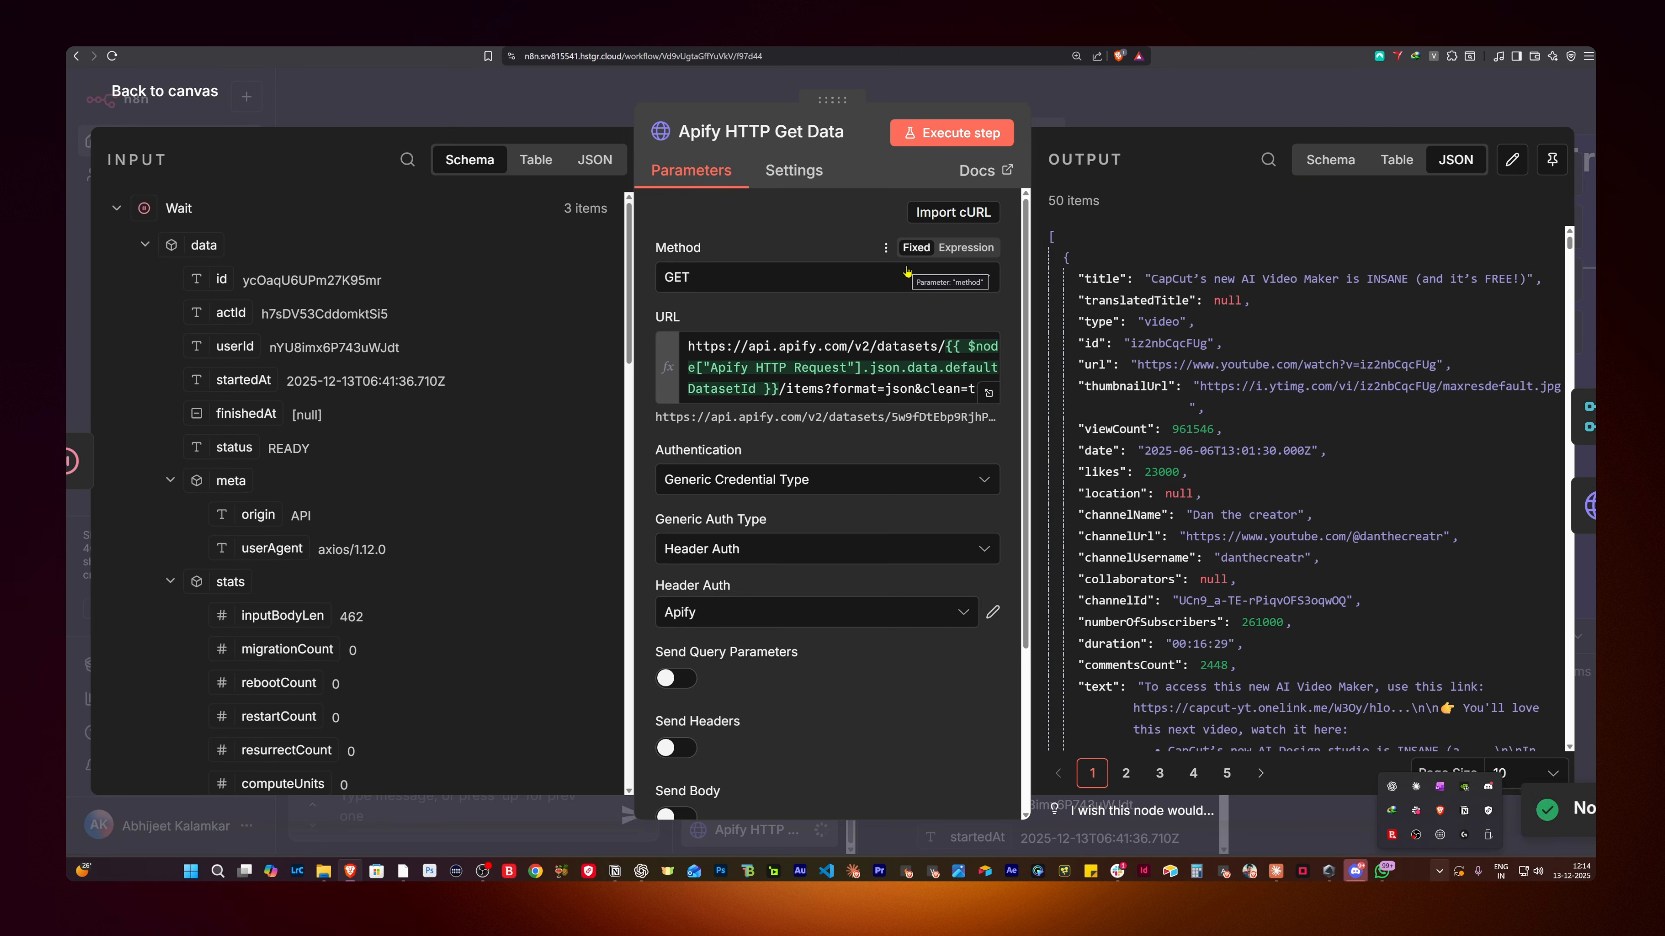
scroll(1238, 351, down, 5)
scroll(1239, 351, down, 3)
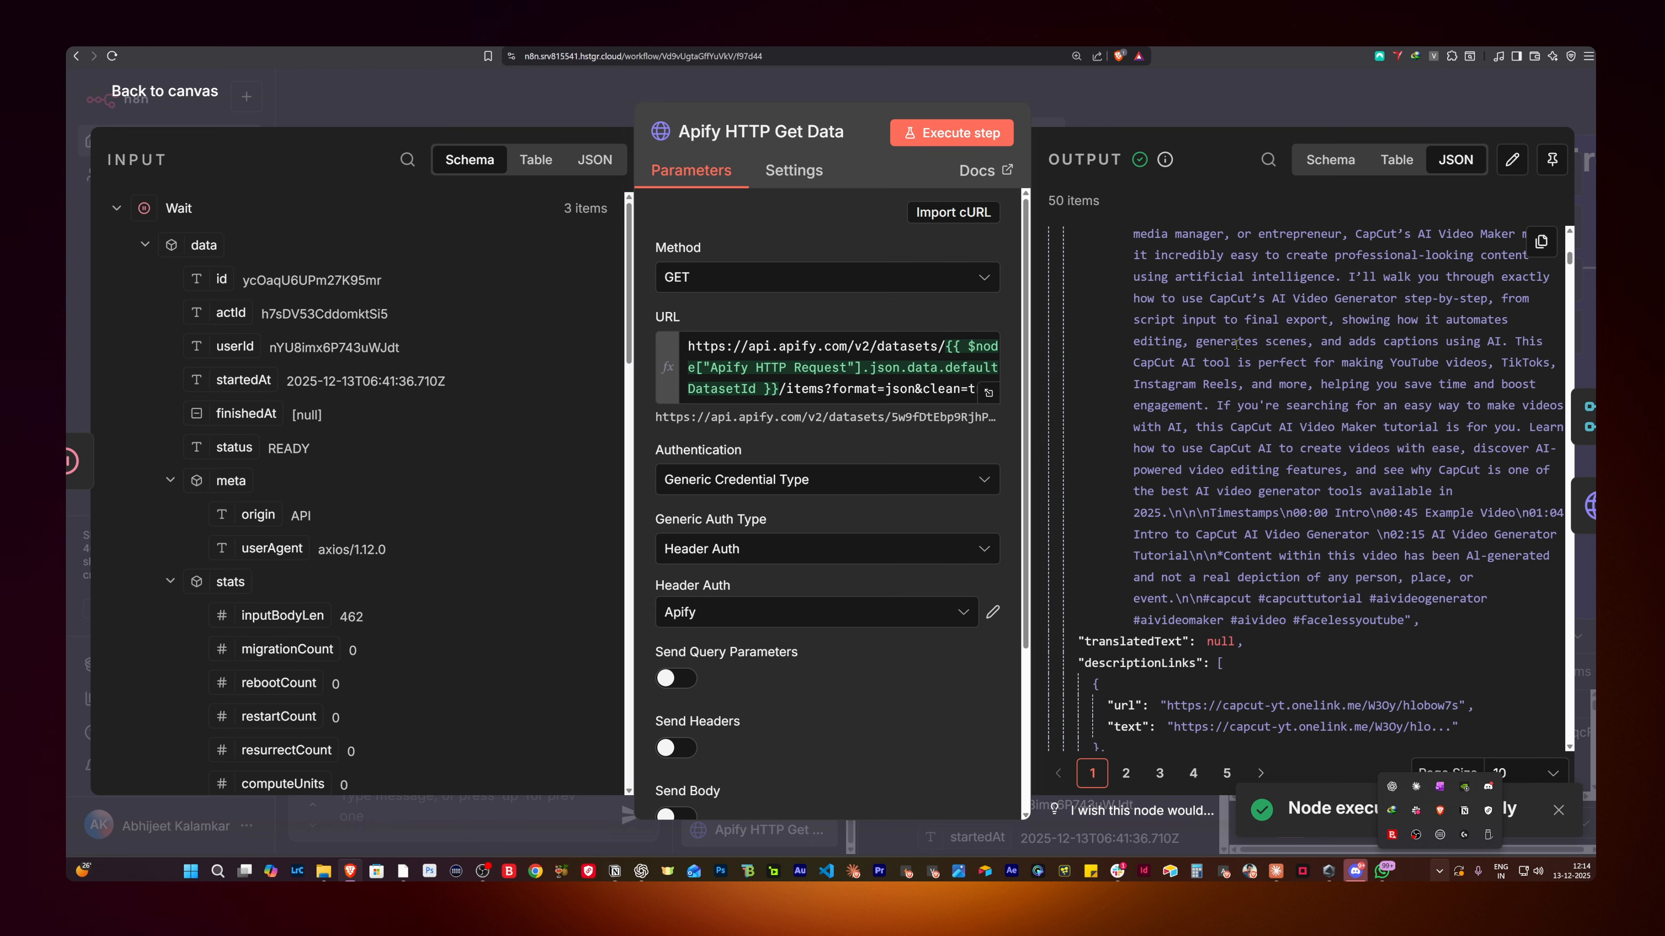
Step: Examine the Apify HTTP Get Data output as schema and as a table, and close the node
click(1331, 162)
scroll(1212, 337, down, 5)
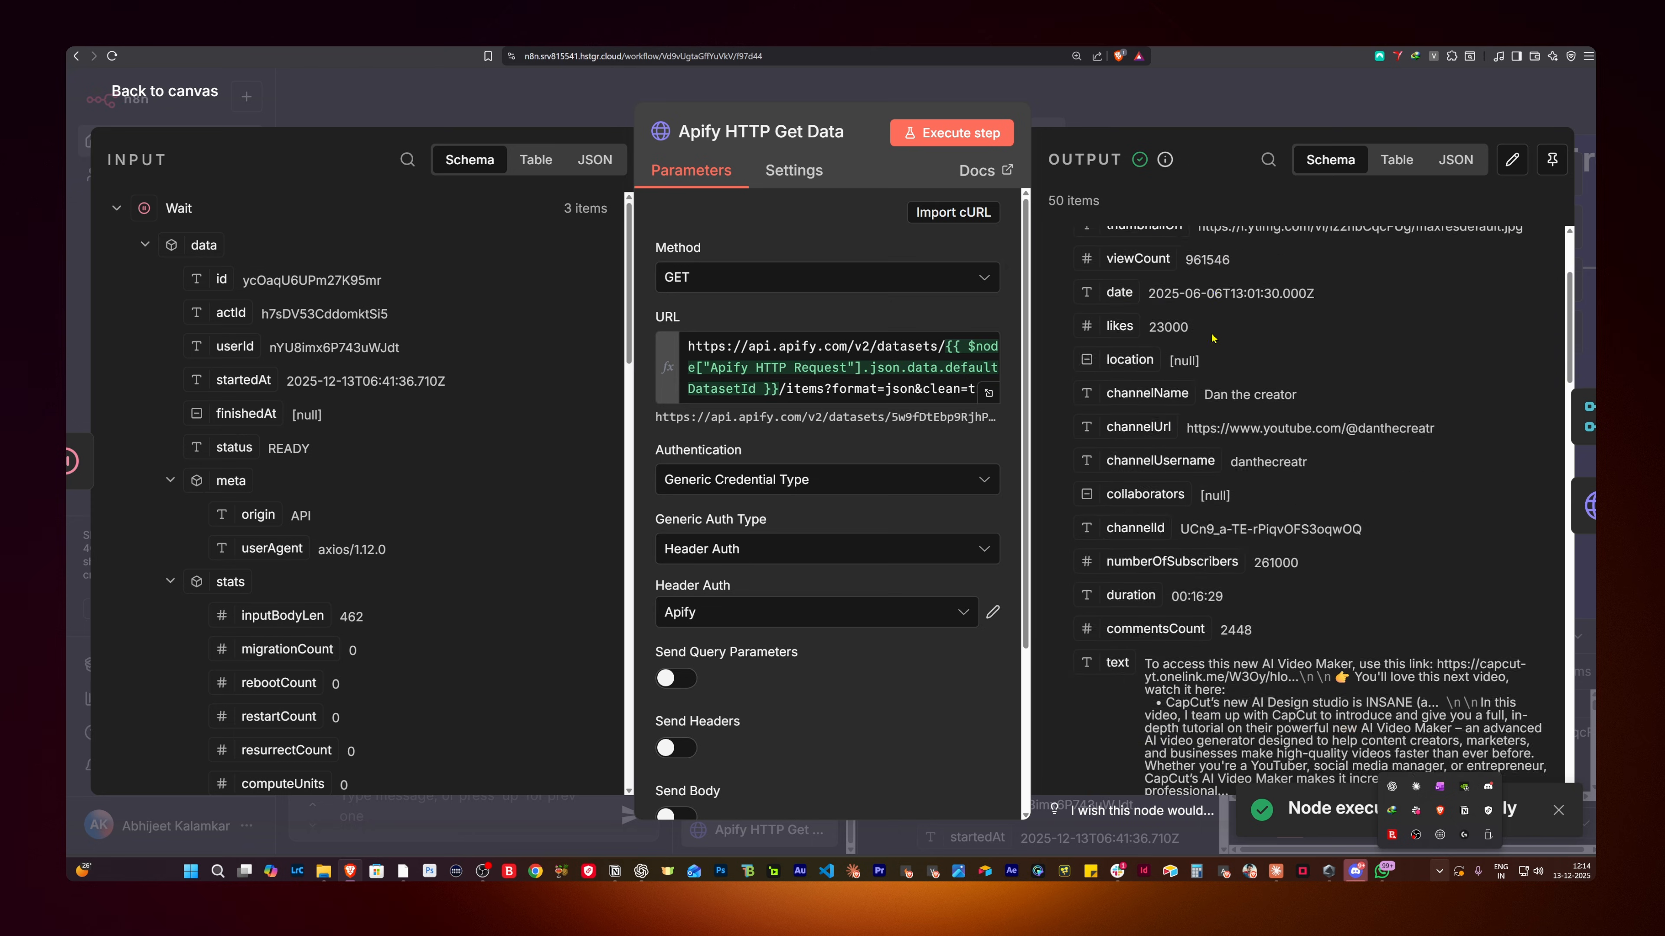
scroll(1212, 338, up, 5)
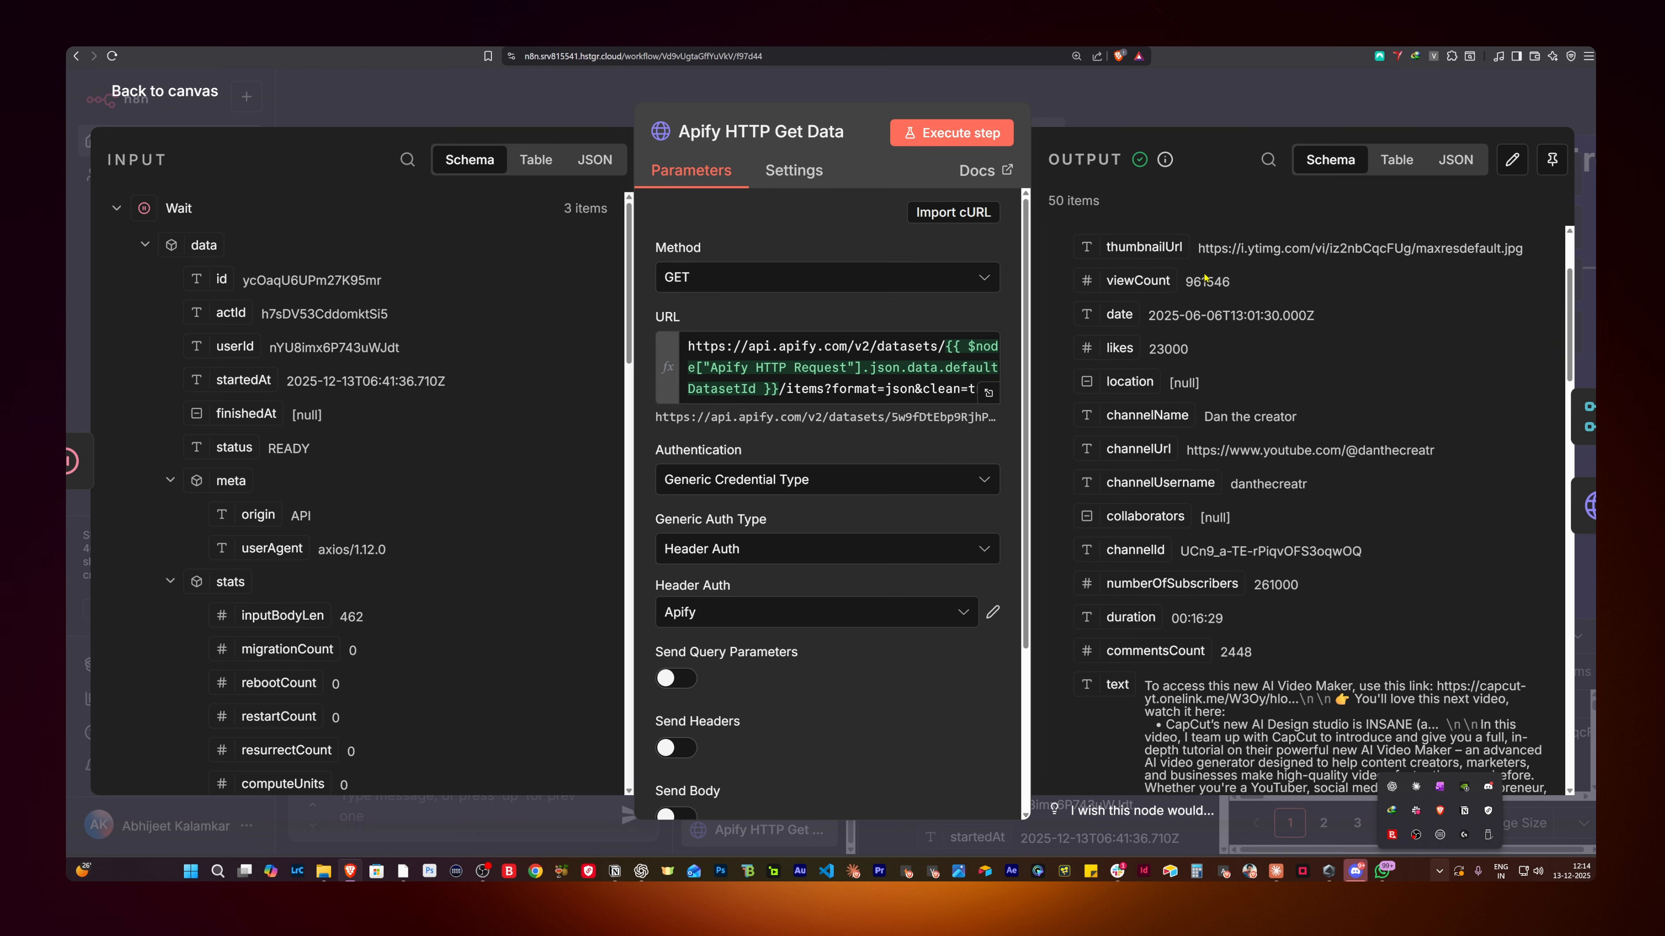
scroll(1205, 278, down, 15)
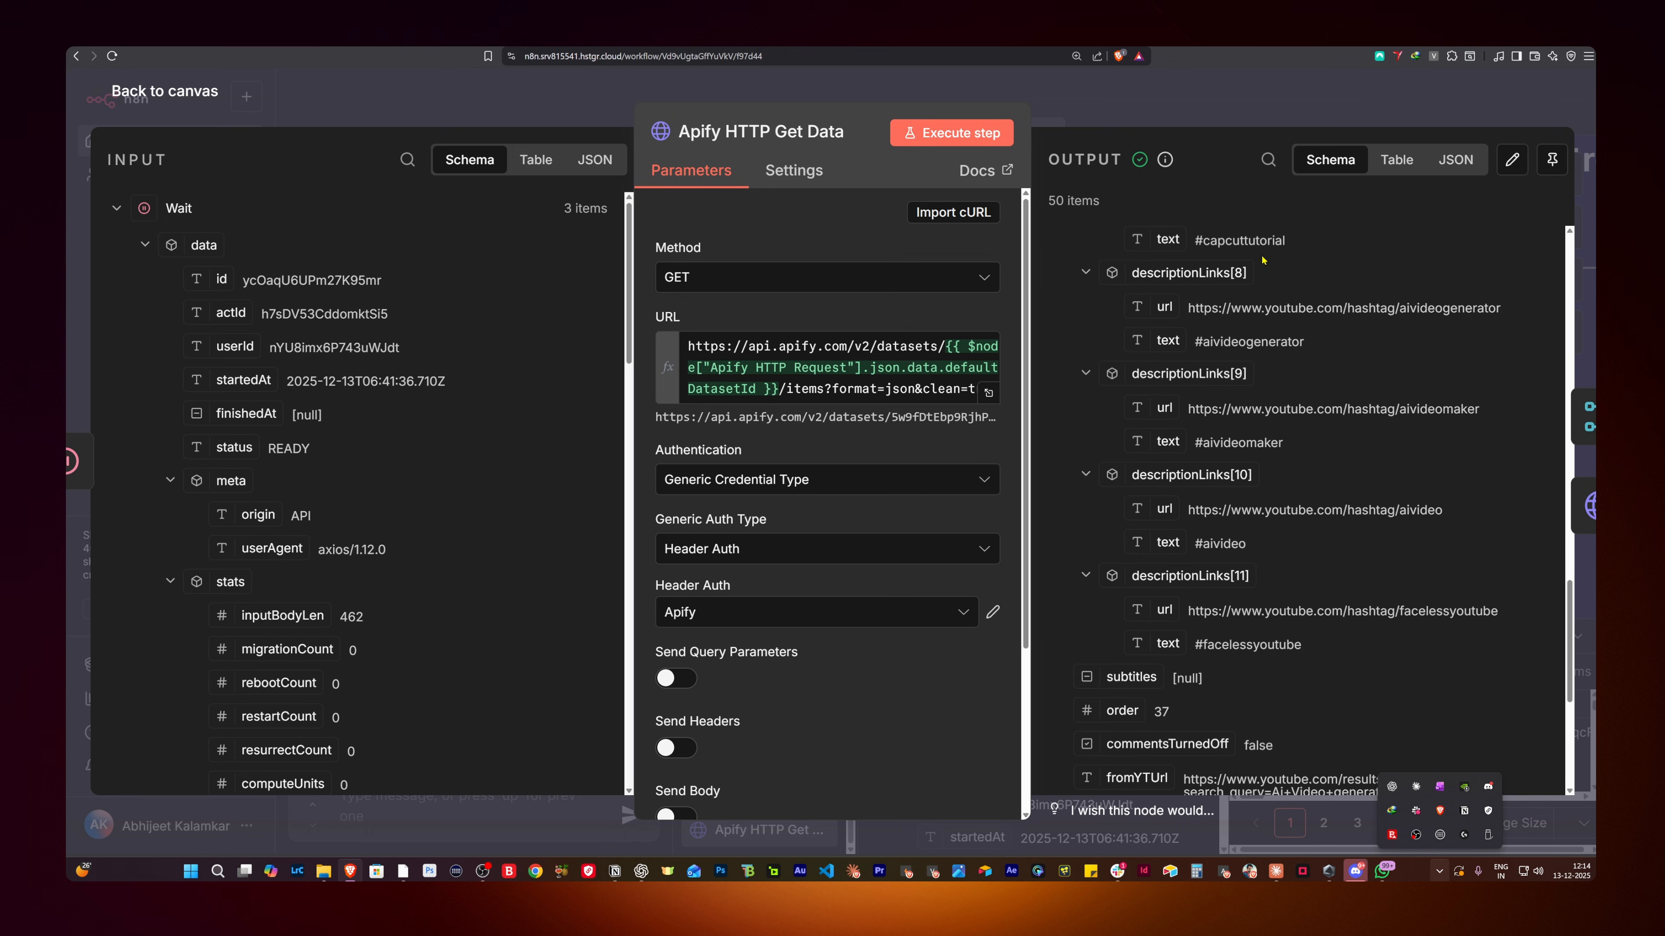
click(1396, 162)
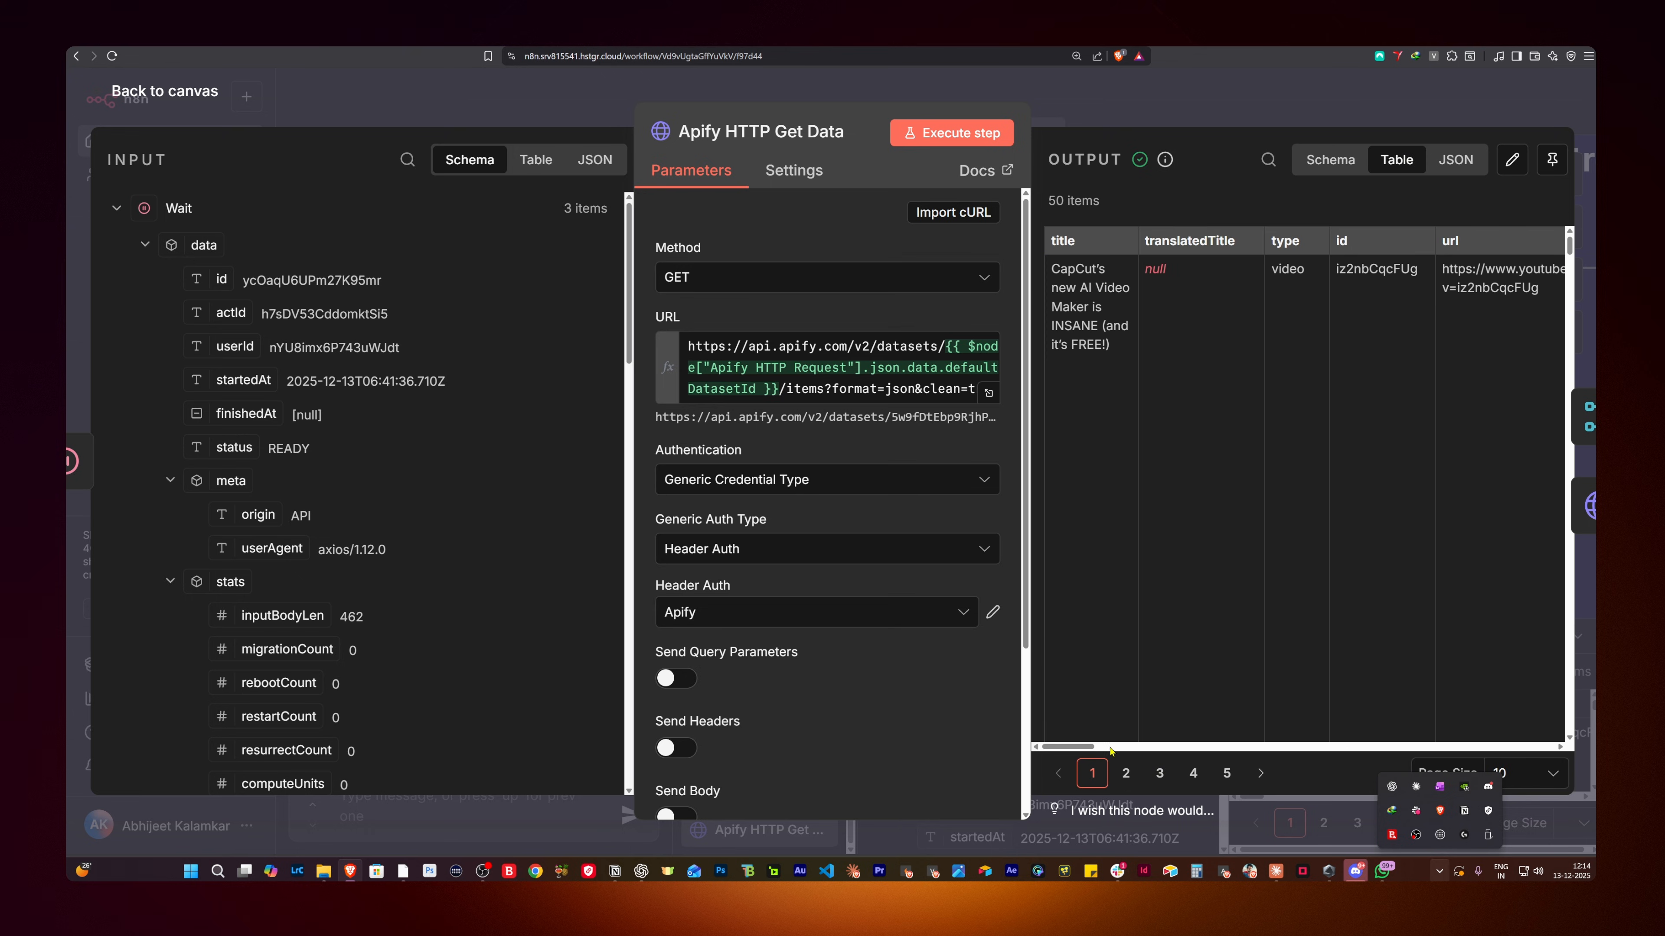
scroll(1119, 750, right, 3)
drag(1119, 750, 1332, 743)
scroll(1337, 475, down, 10)
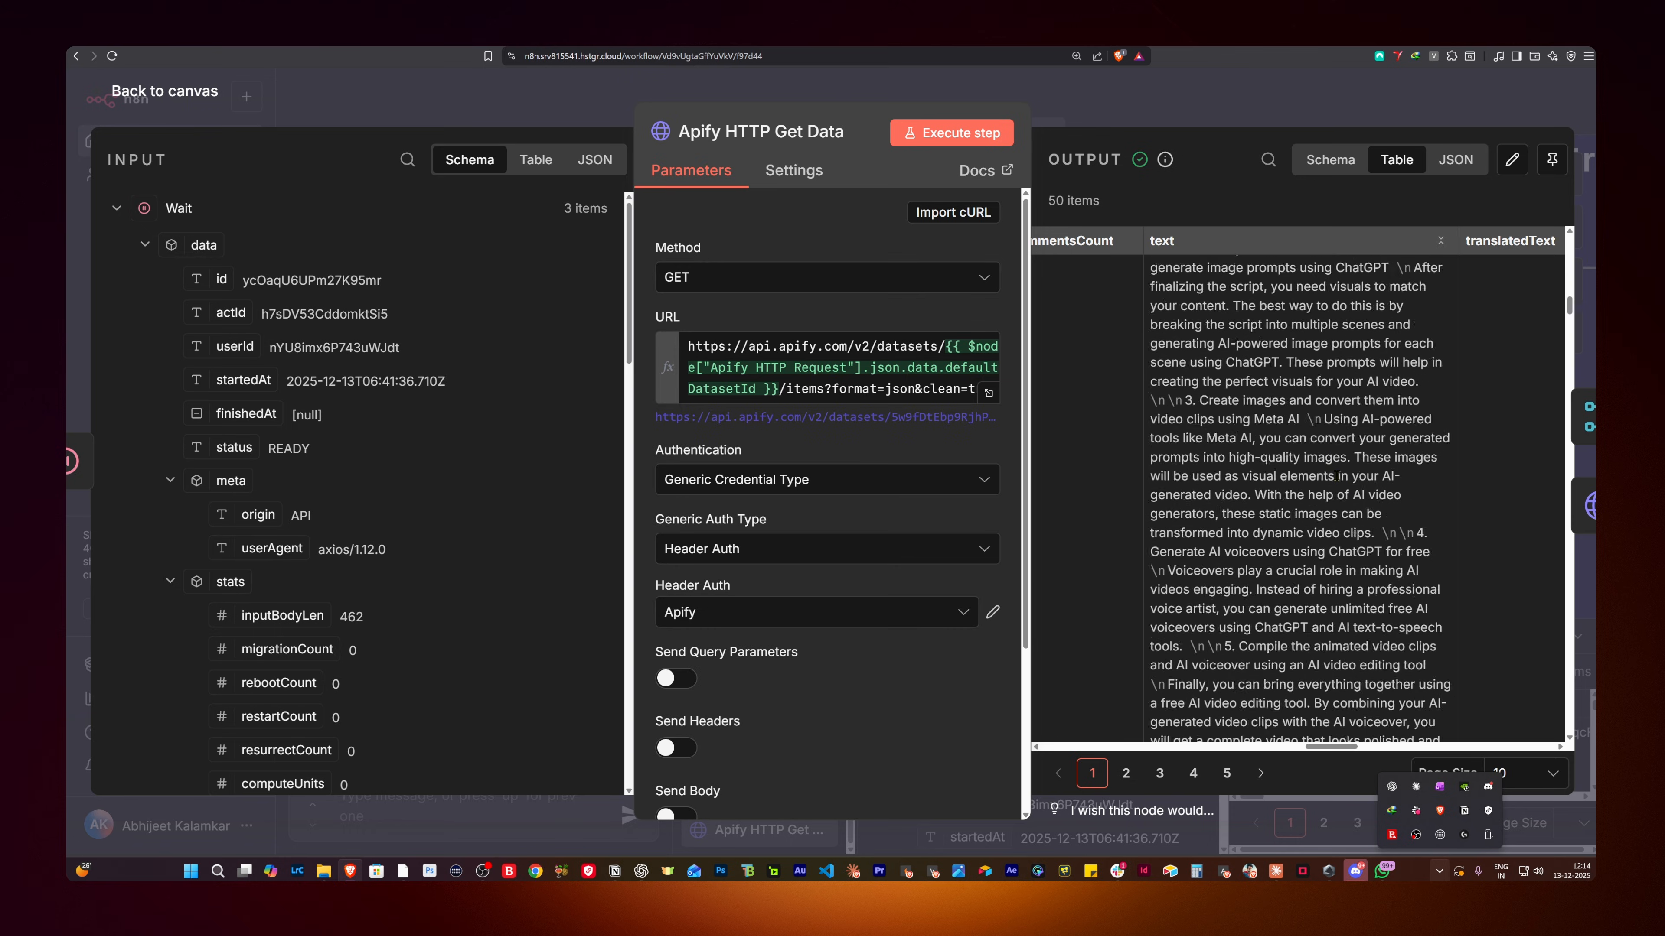
scroll(1337, 475, down, 5)
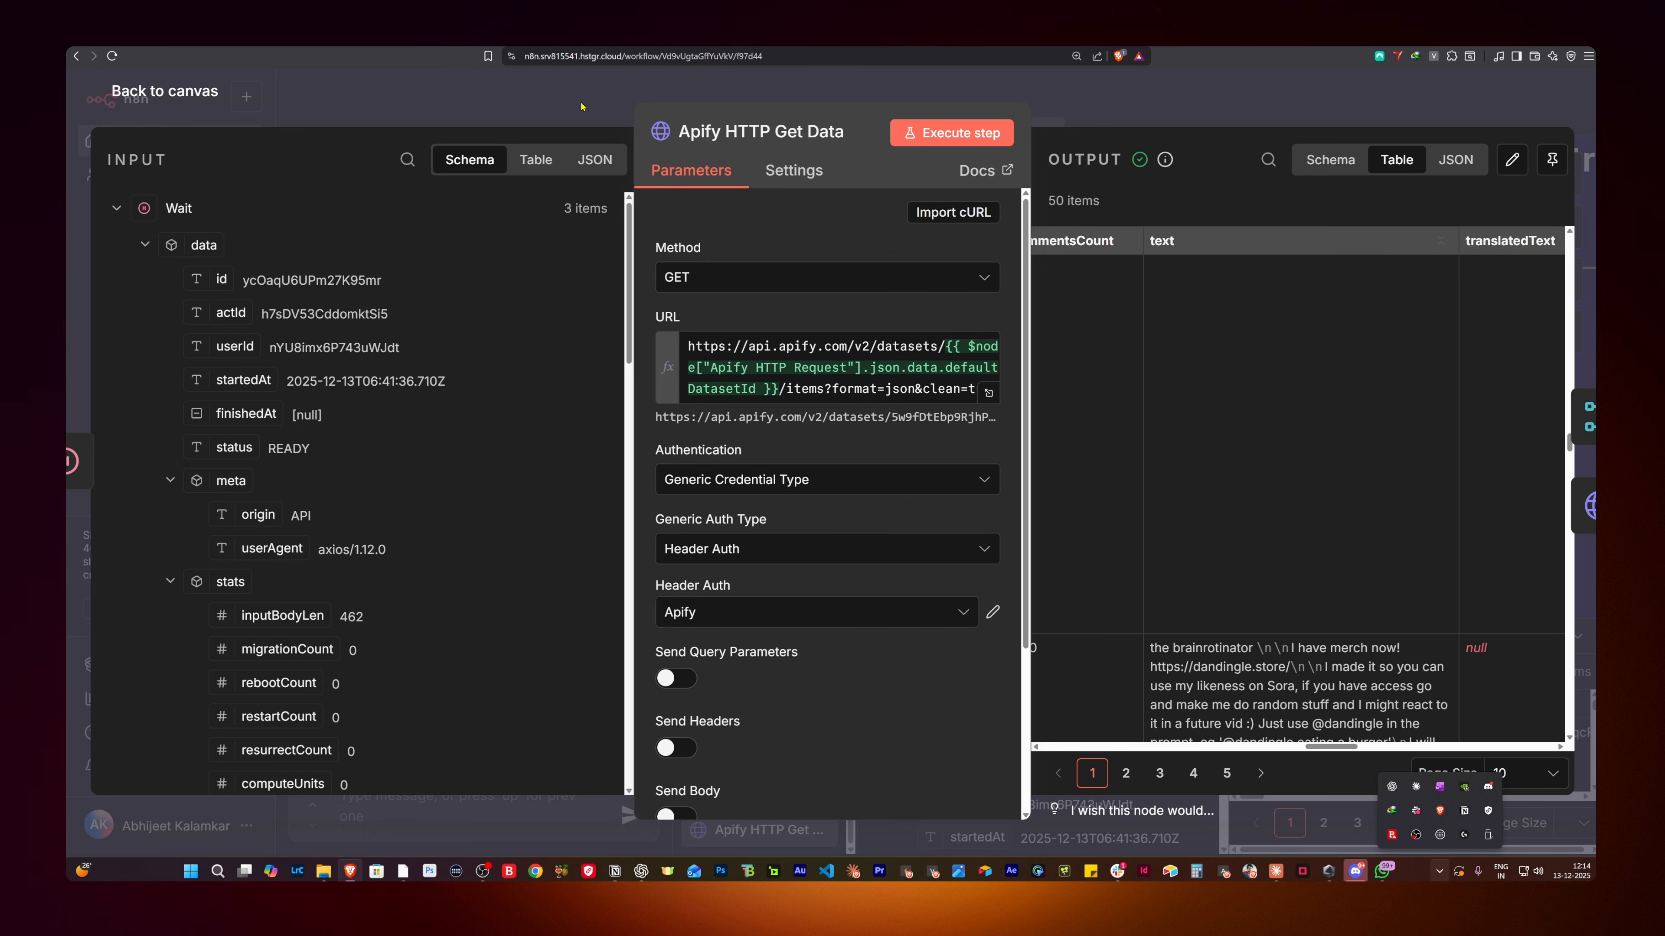
key(Escape)
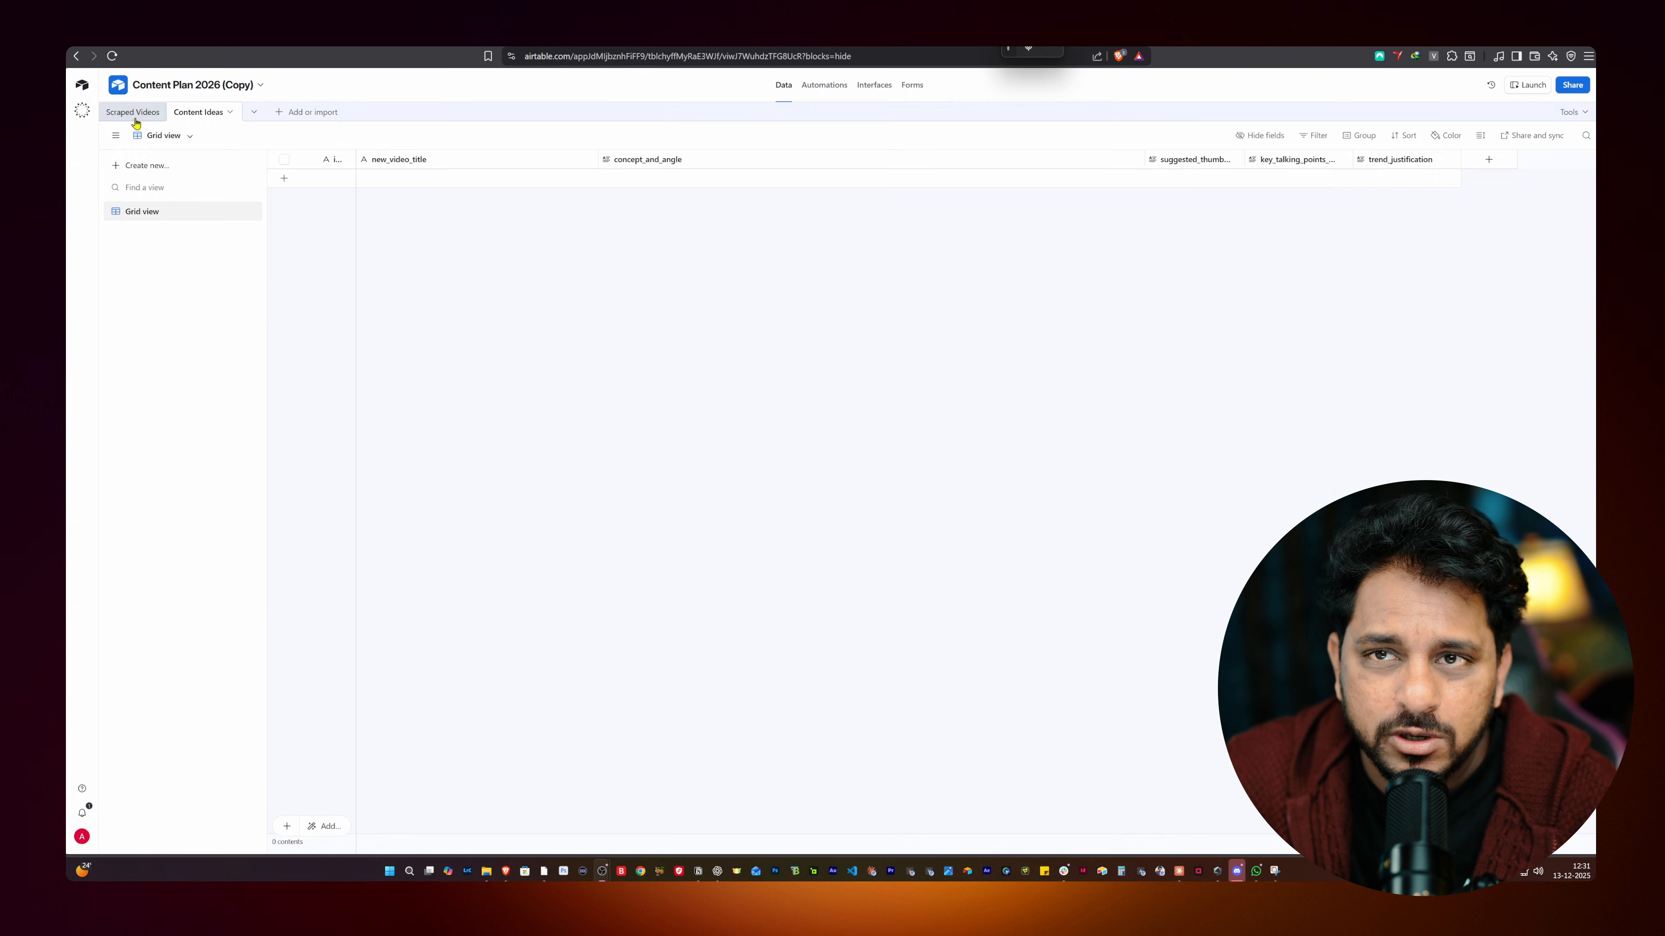
Step: In Airtable's Content Plan 2026 (Copy) base, compare the columns of the Scraped Videos and Content Ideas tables
click(135, 120)
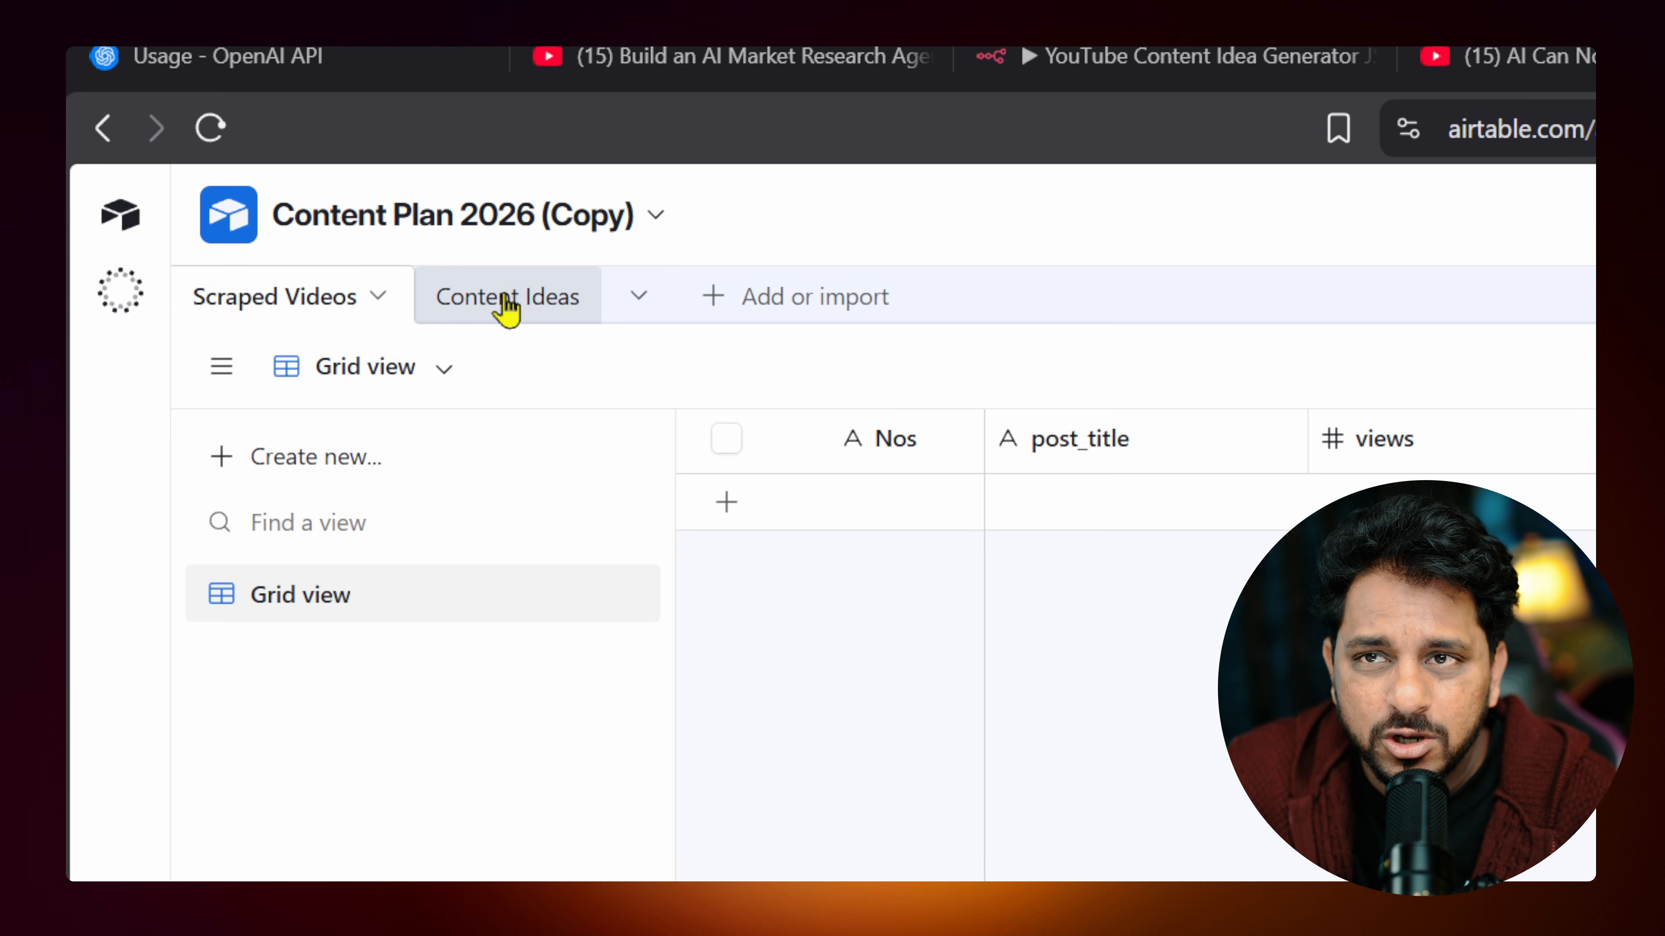
click(554, 310)
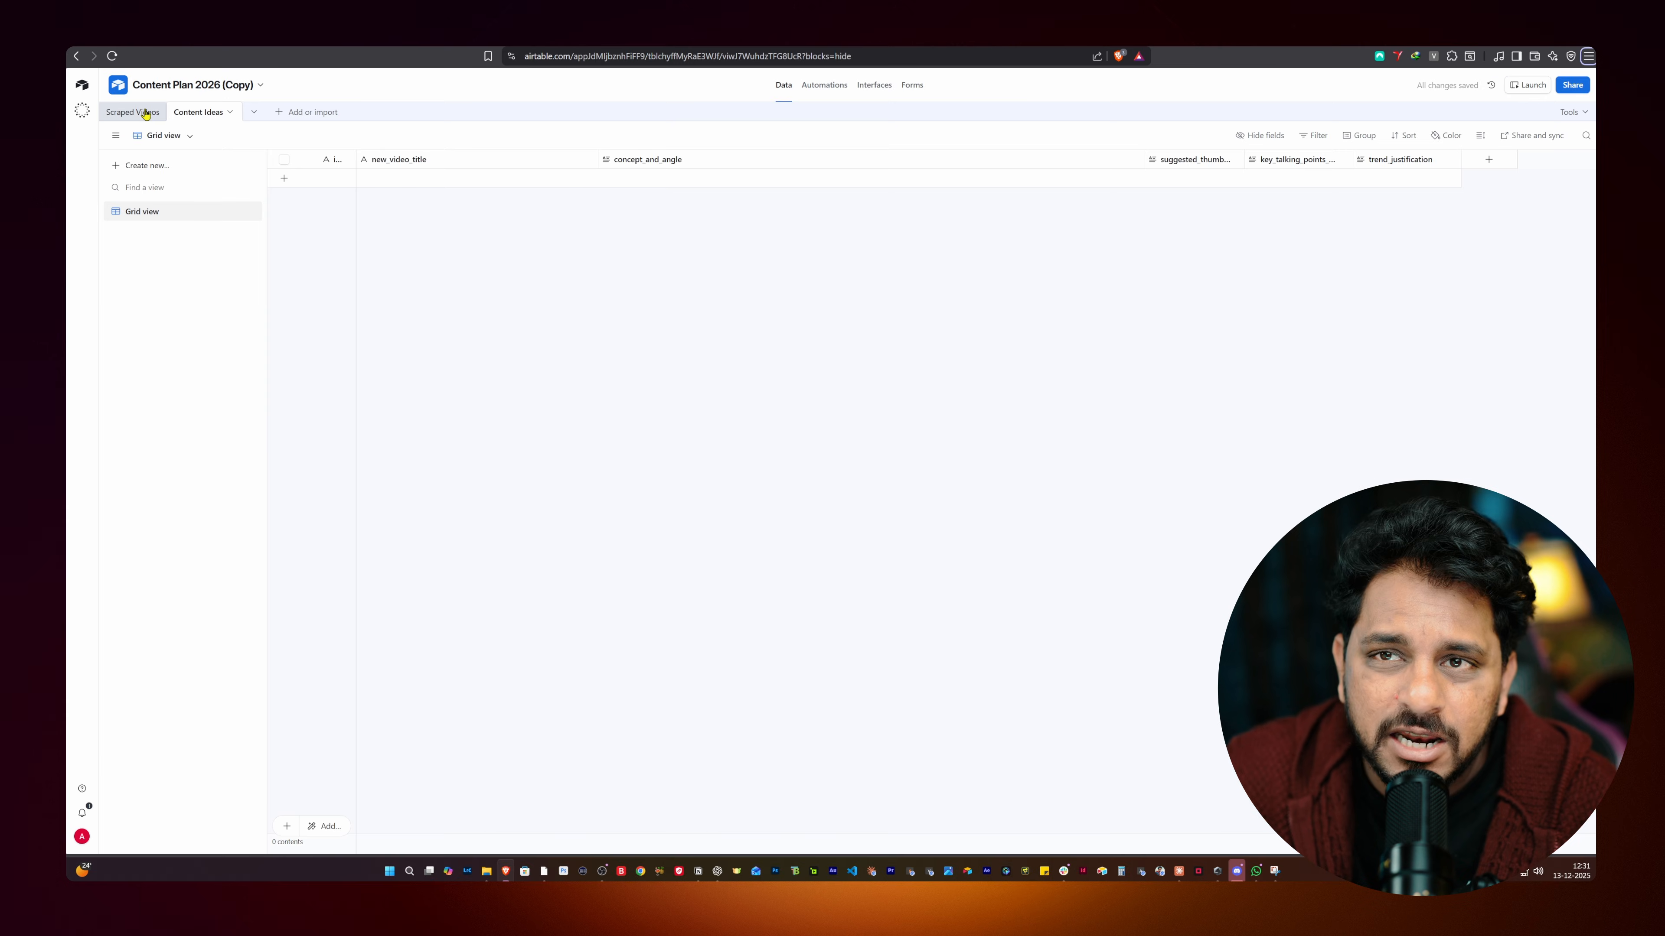
click(272, 297)
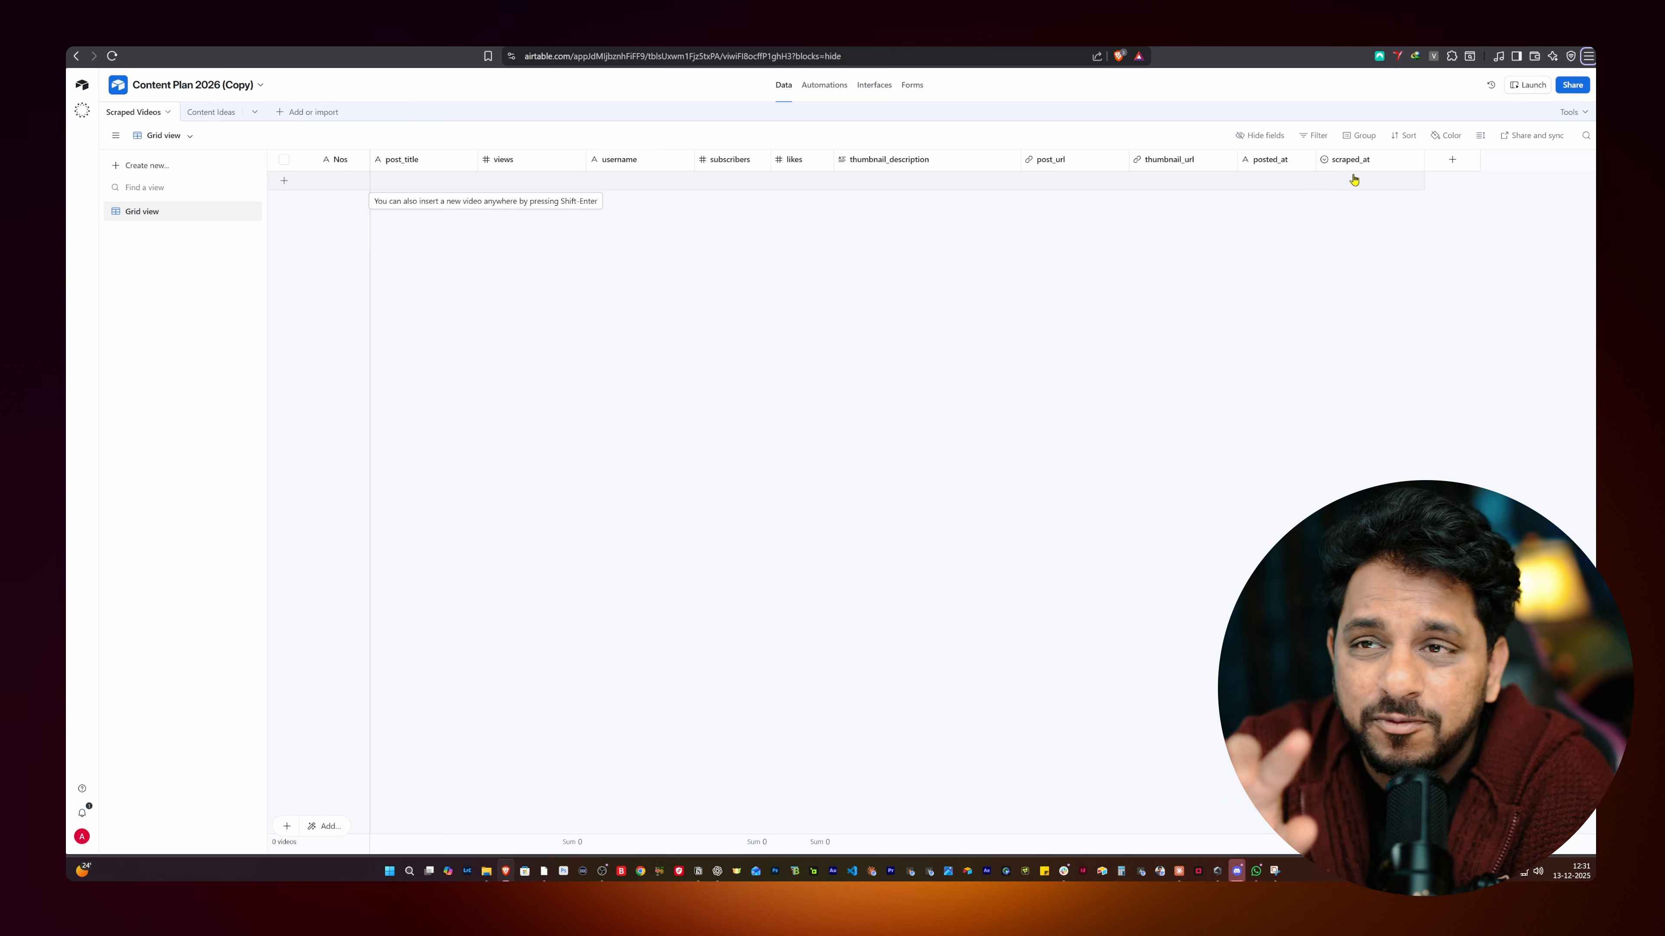
click(202, 116)
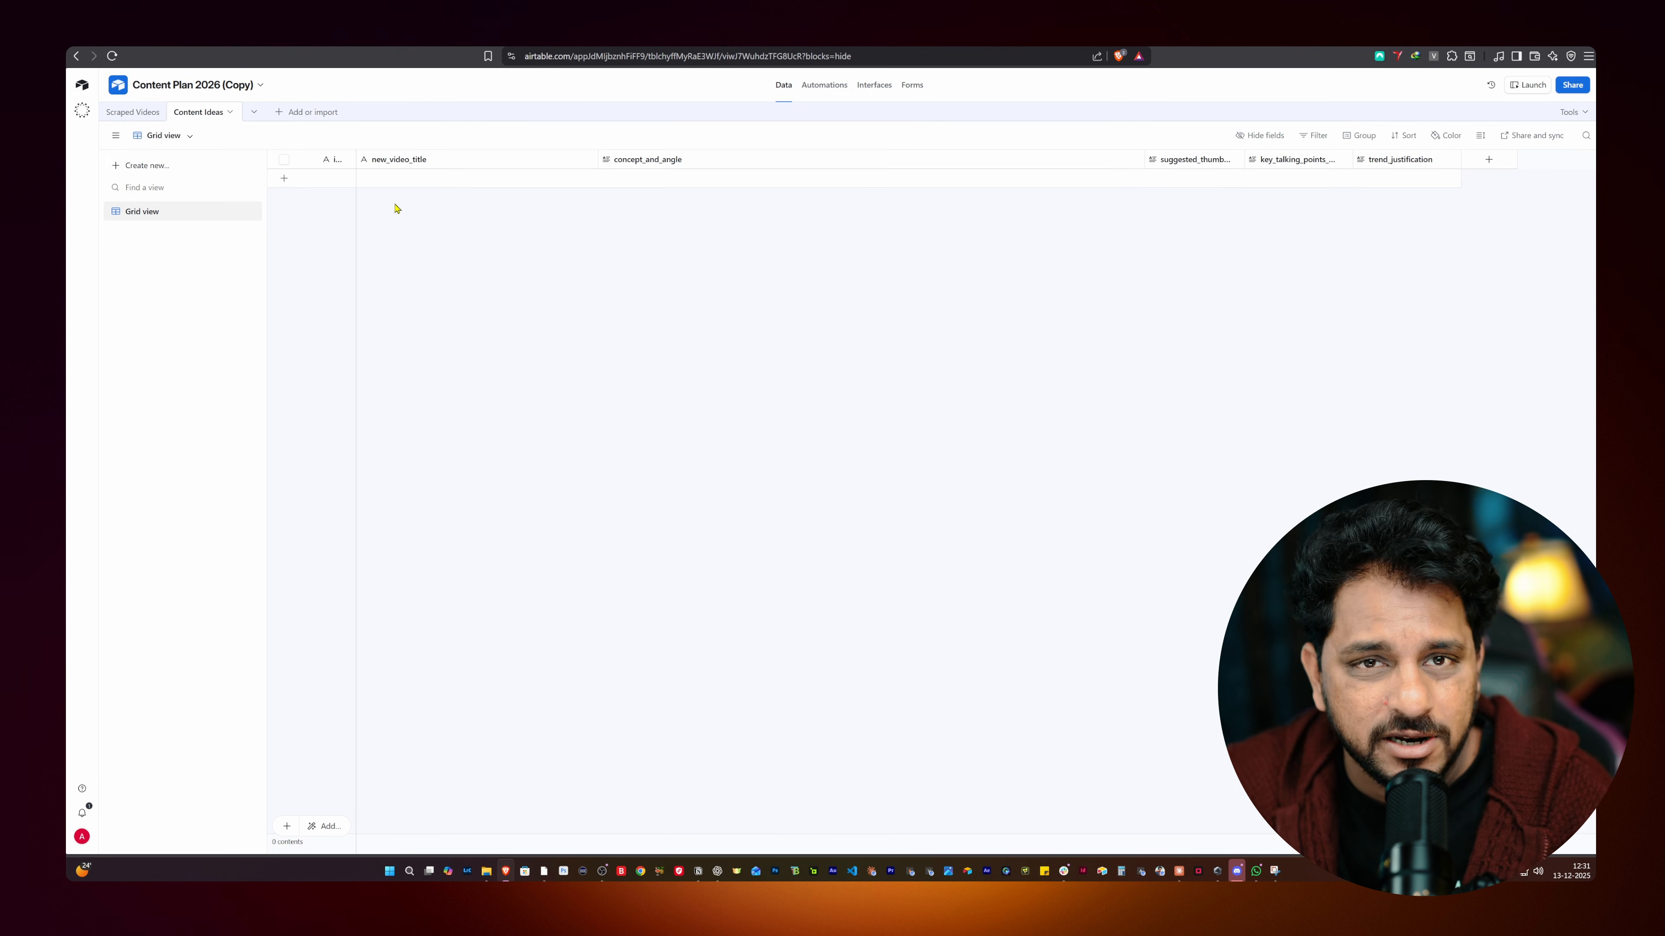
click(128, 114)
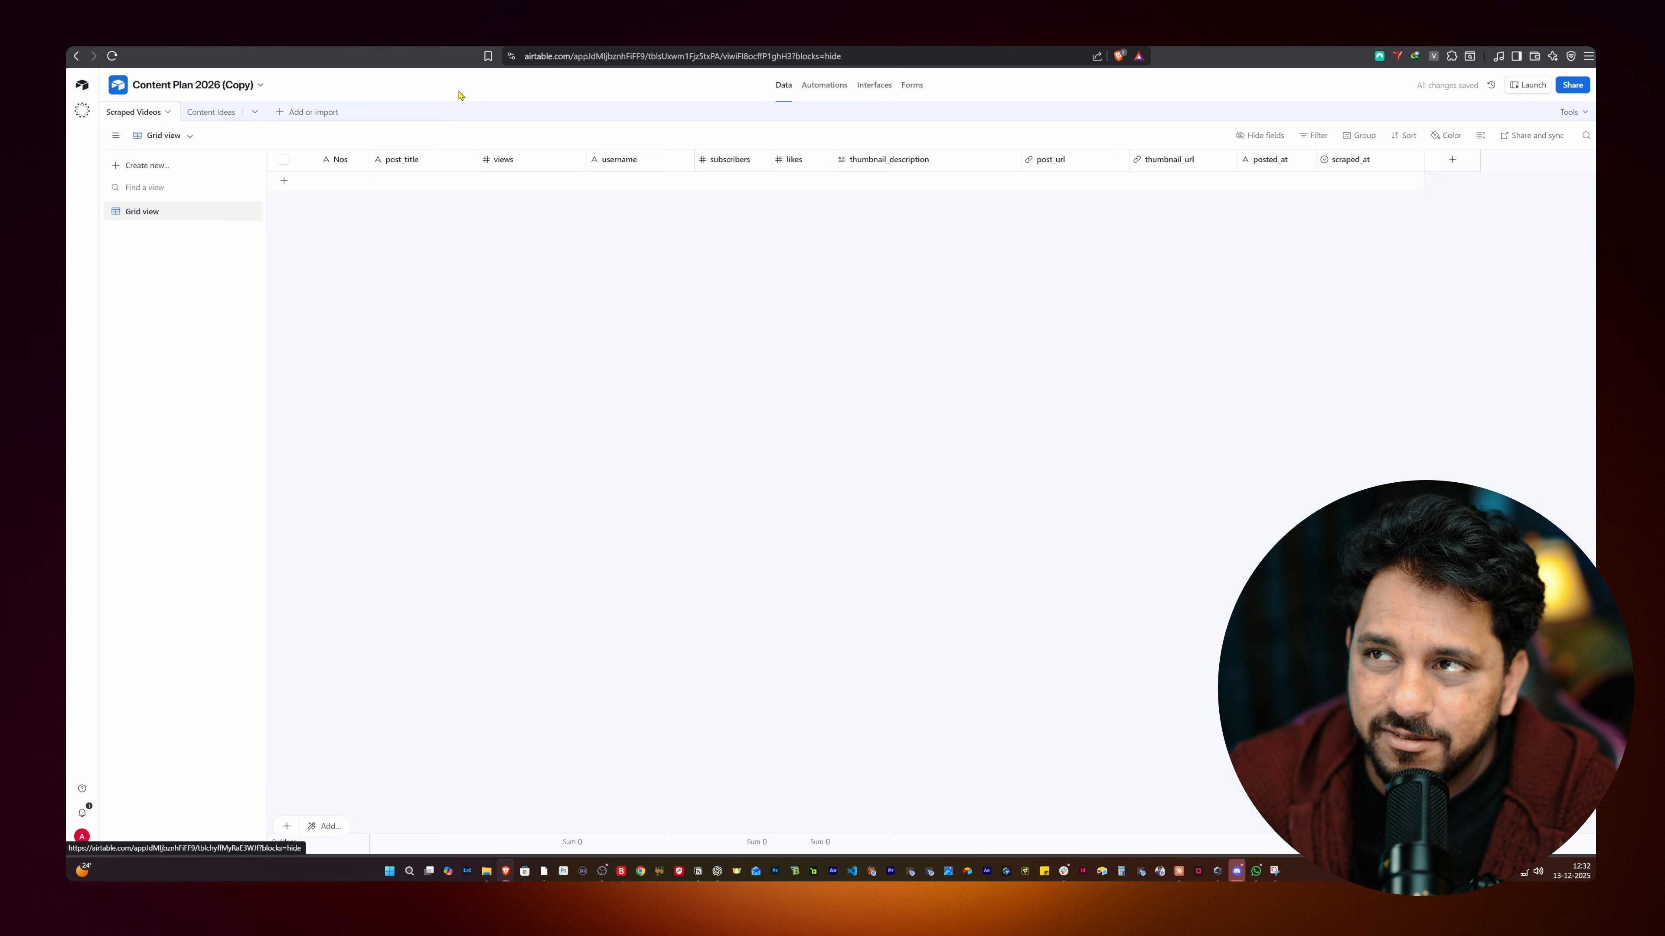
Step: Switch to the Content Plan Google Sheet and review its Scraped YouTube Data and AI Video Ideas sheets
key(ctrl+Tab)
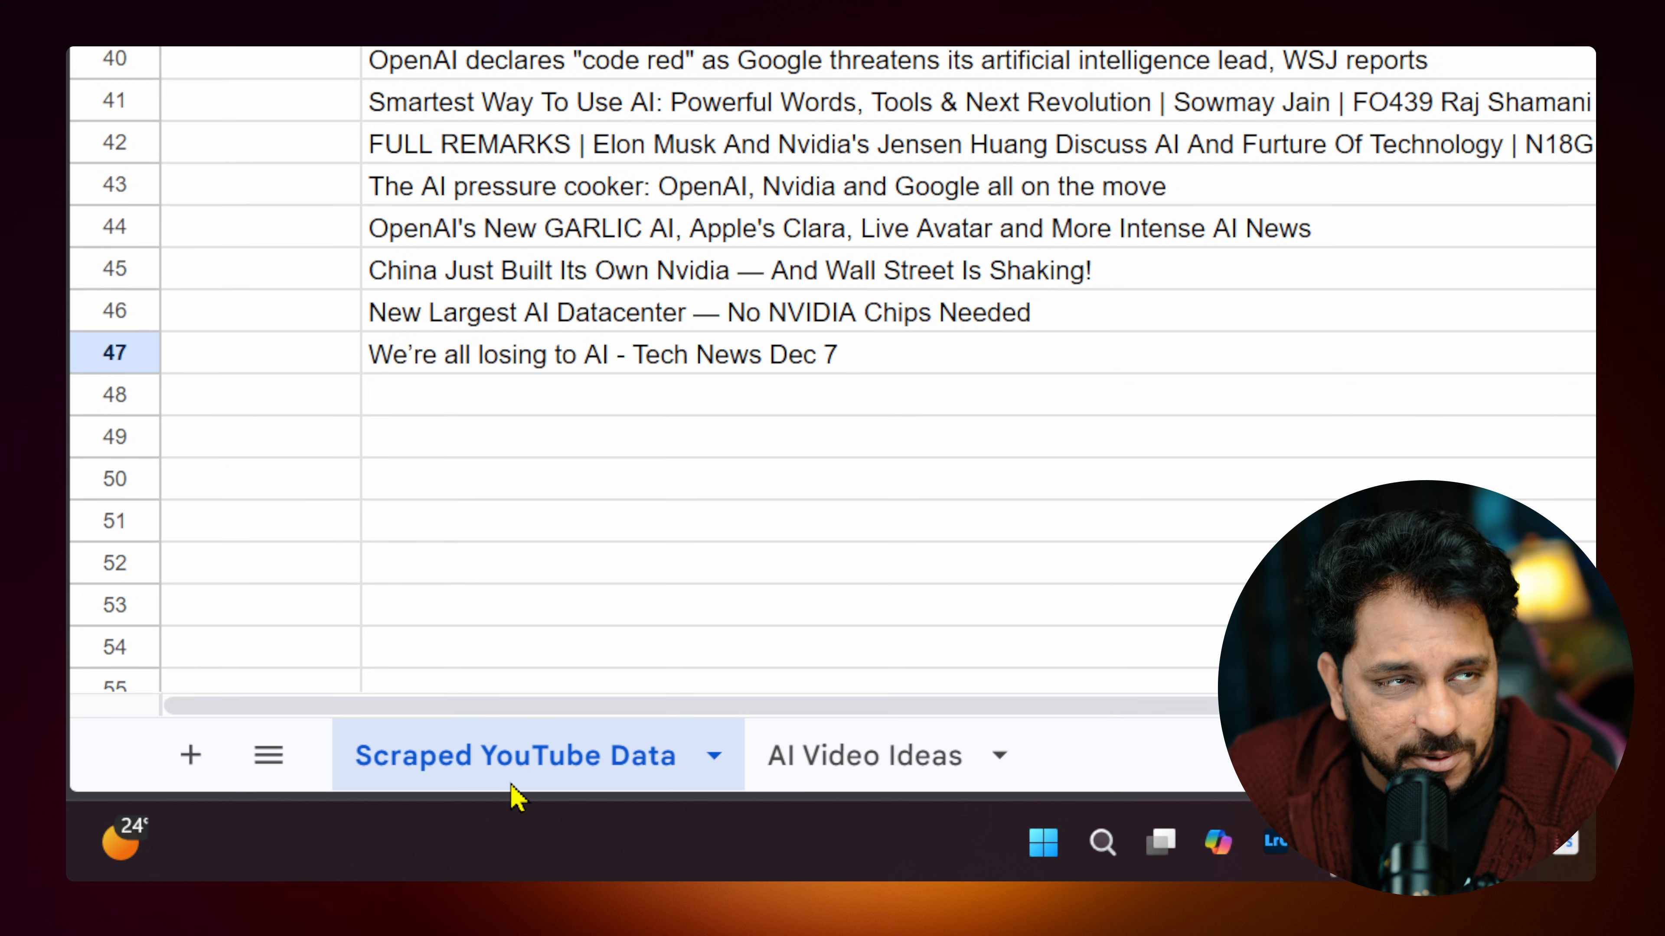
click(911, 770)
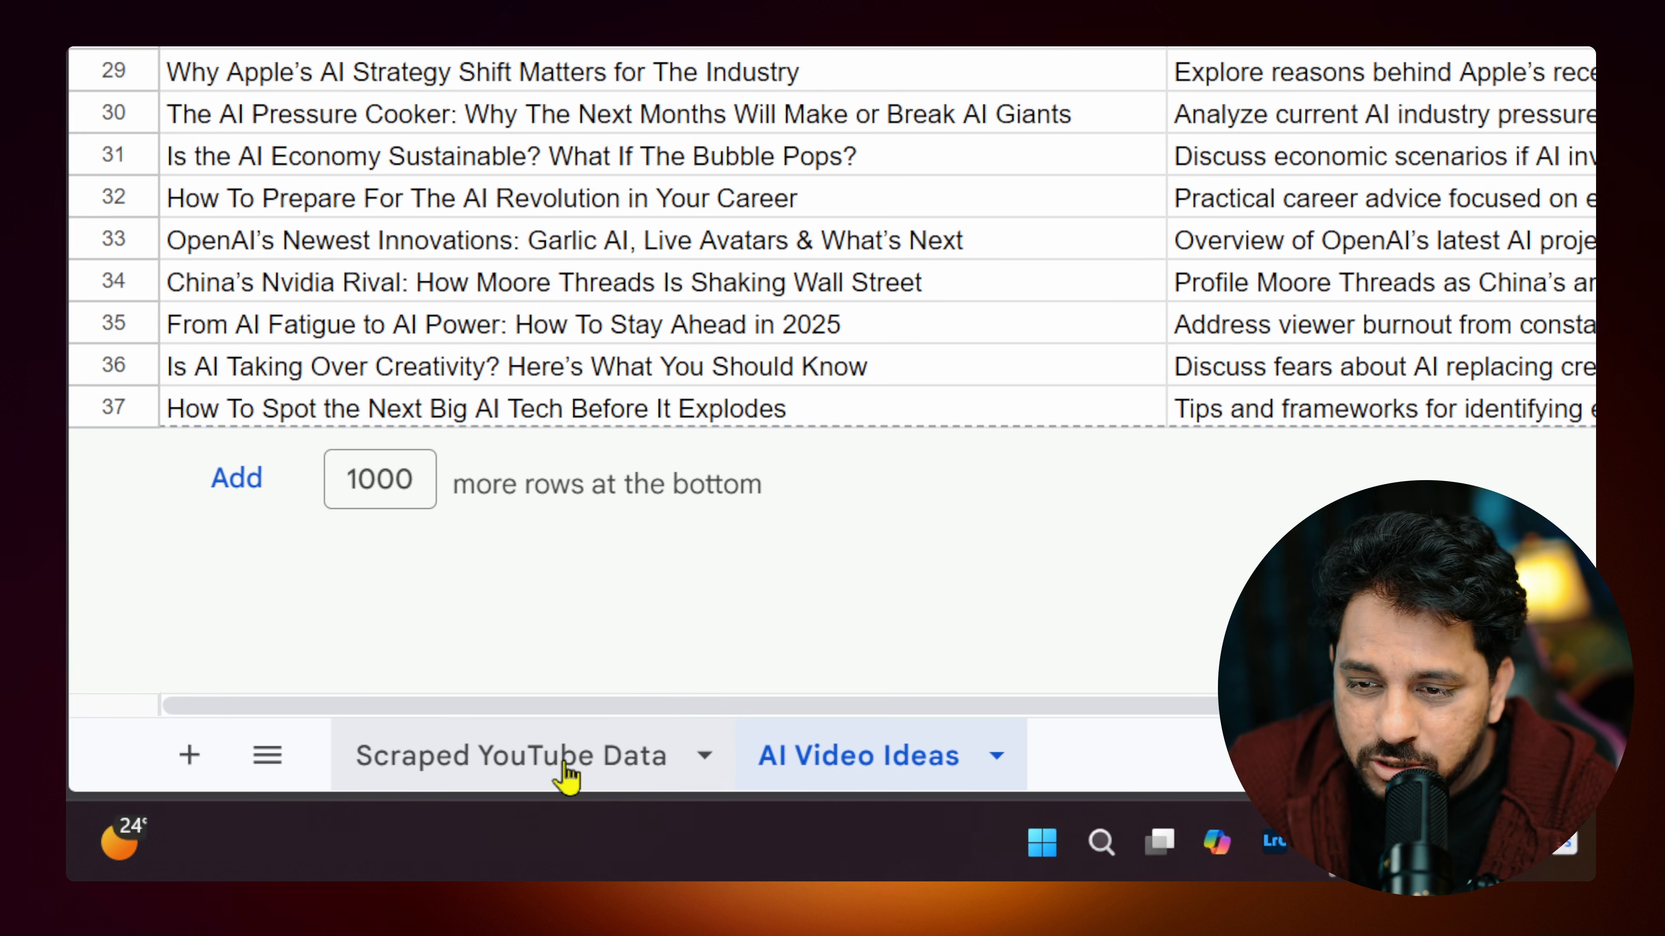
click(387, 759)
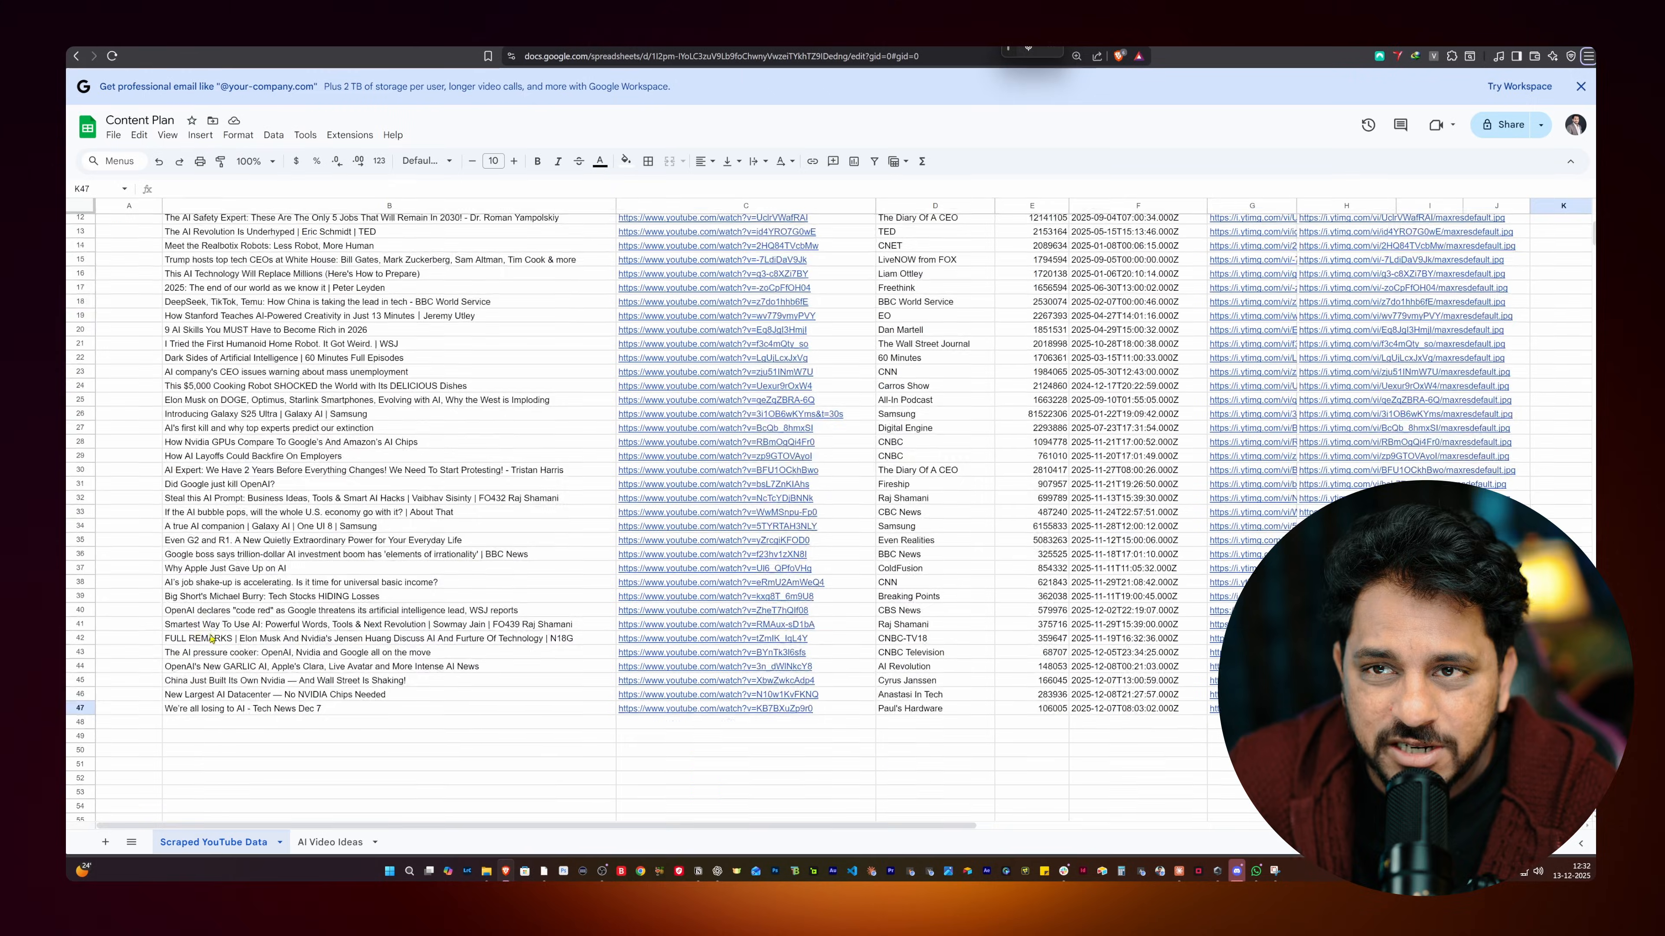
scroll(276, 292, up, 4)
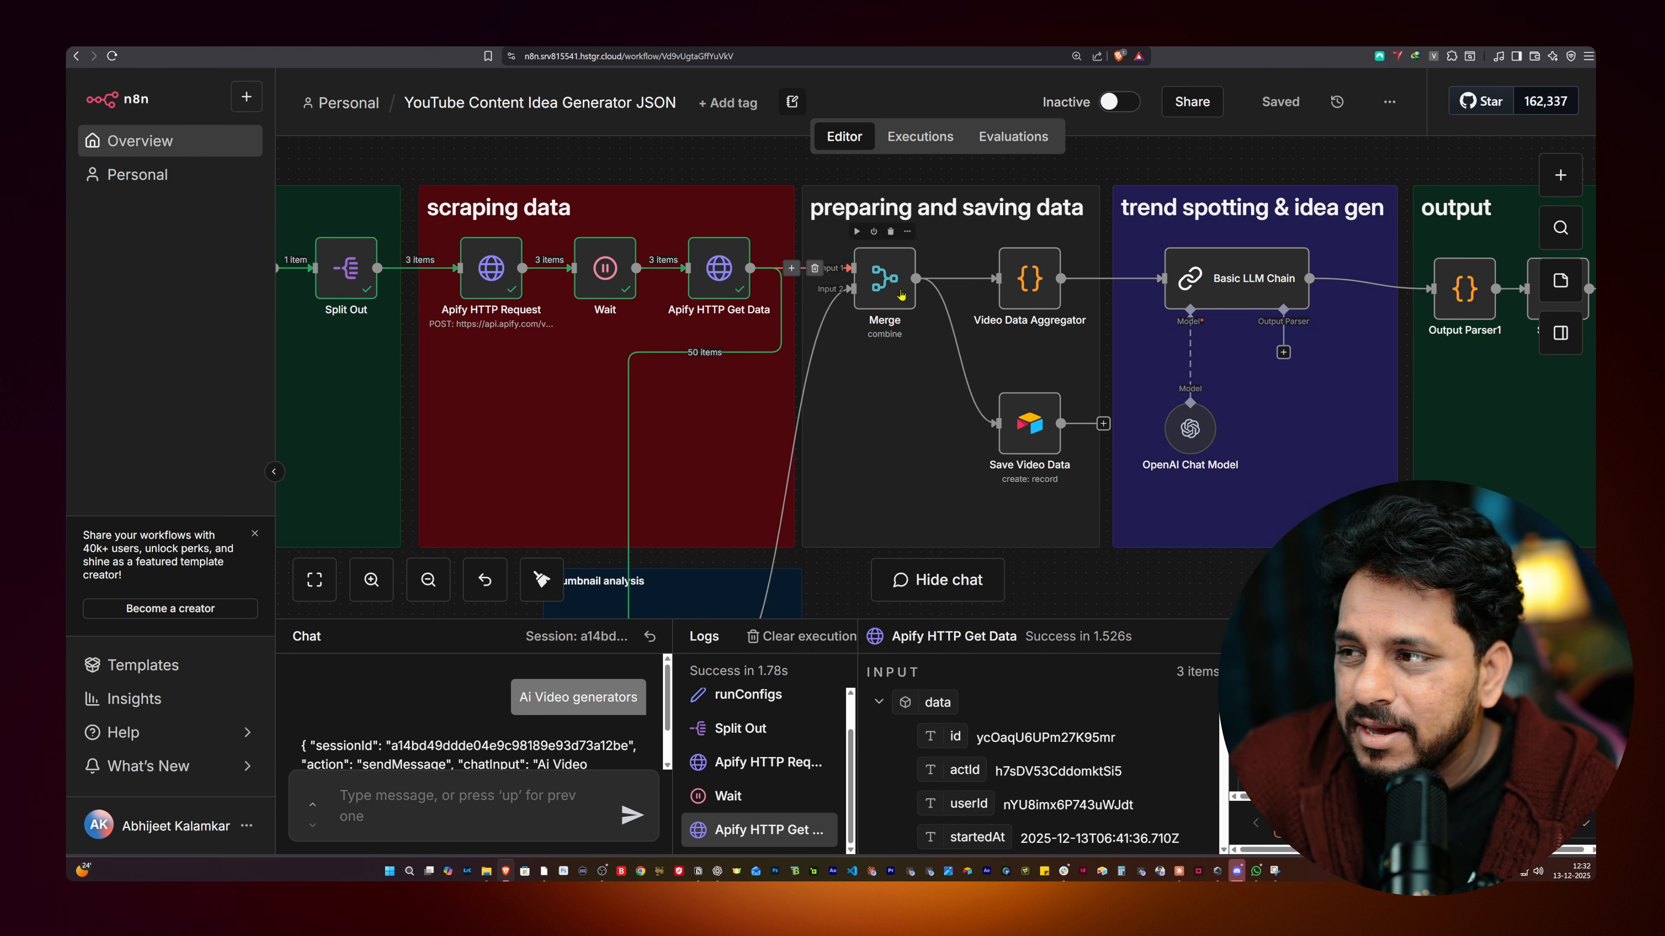
Step: In n8n, pin the Apify HTTP Get Data node's output data, and view the connected thumbnail analysis branch on the canvas
double_click(736, 274)
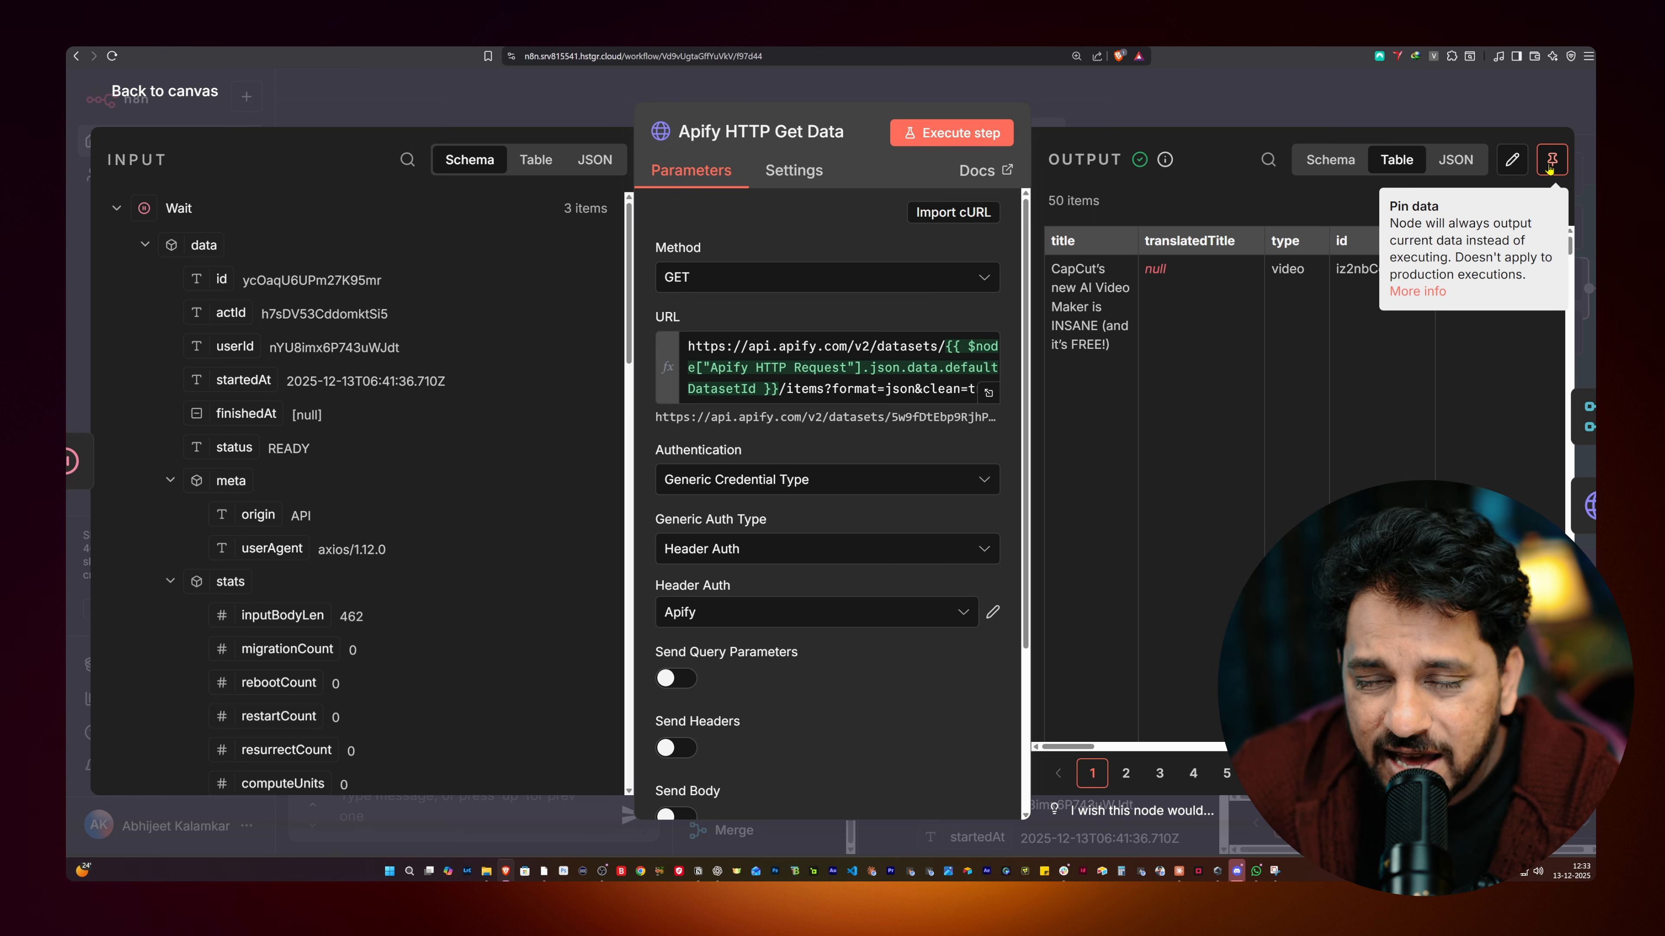
click(1550, 163)
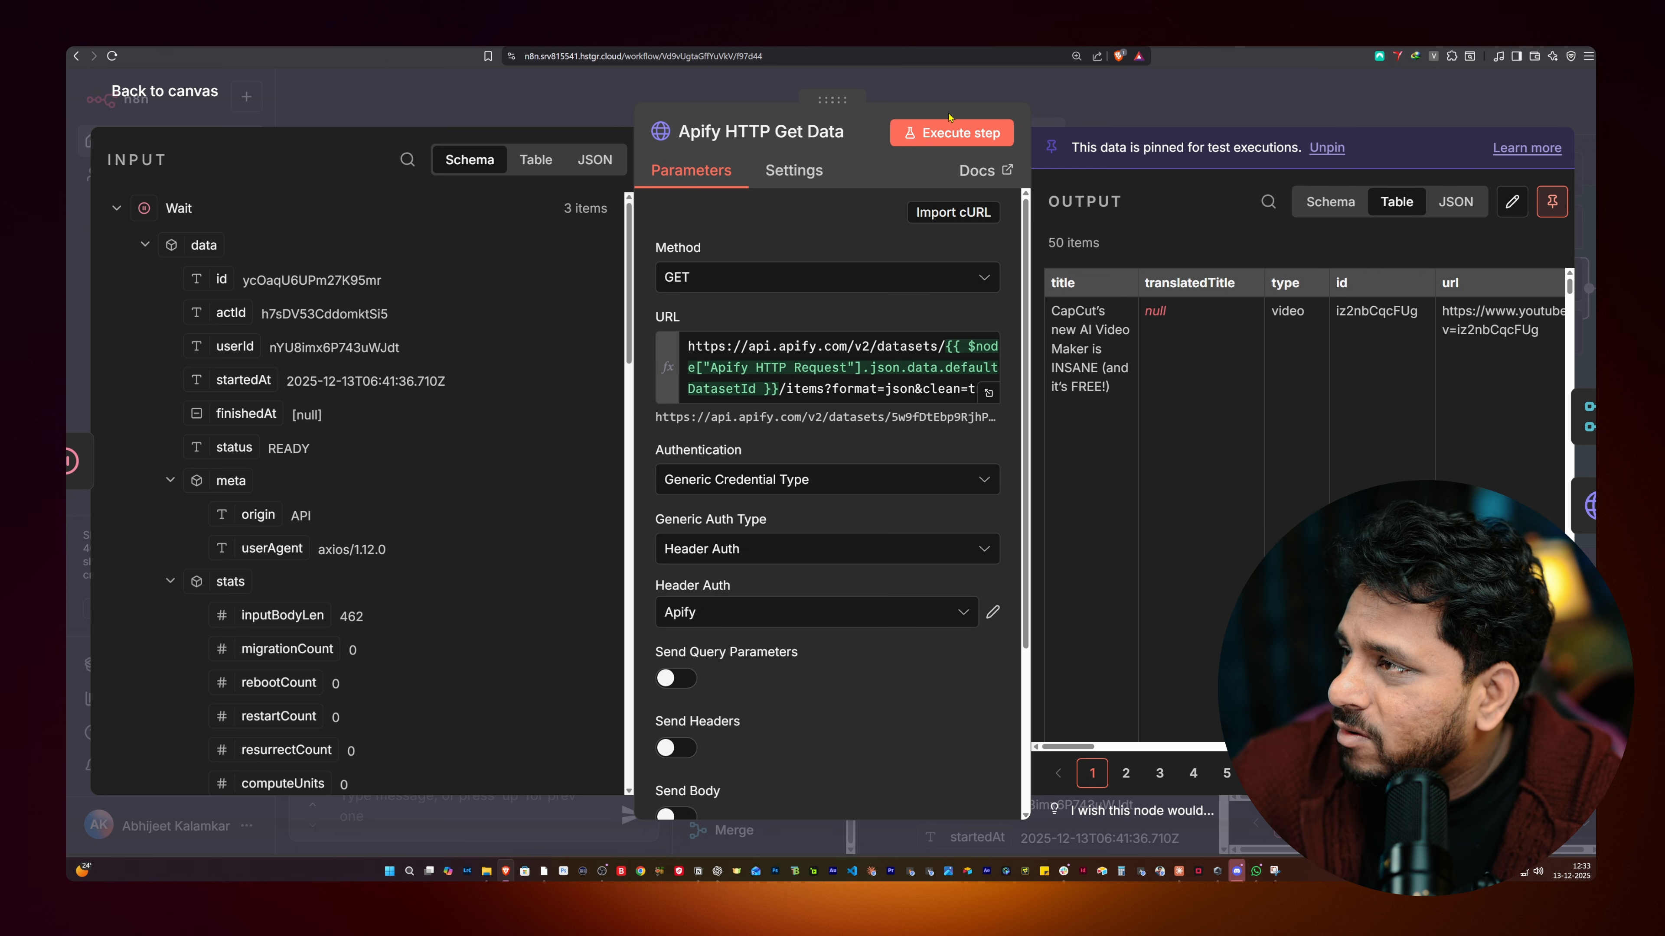
click(944, 100)
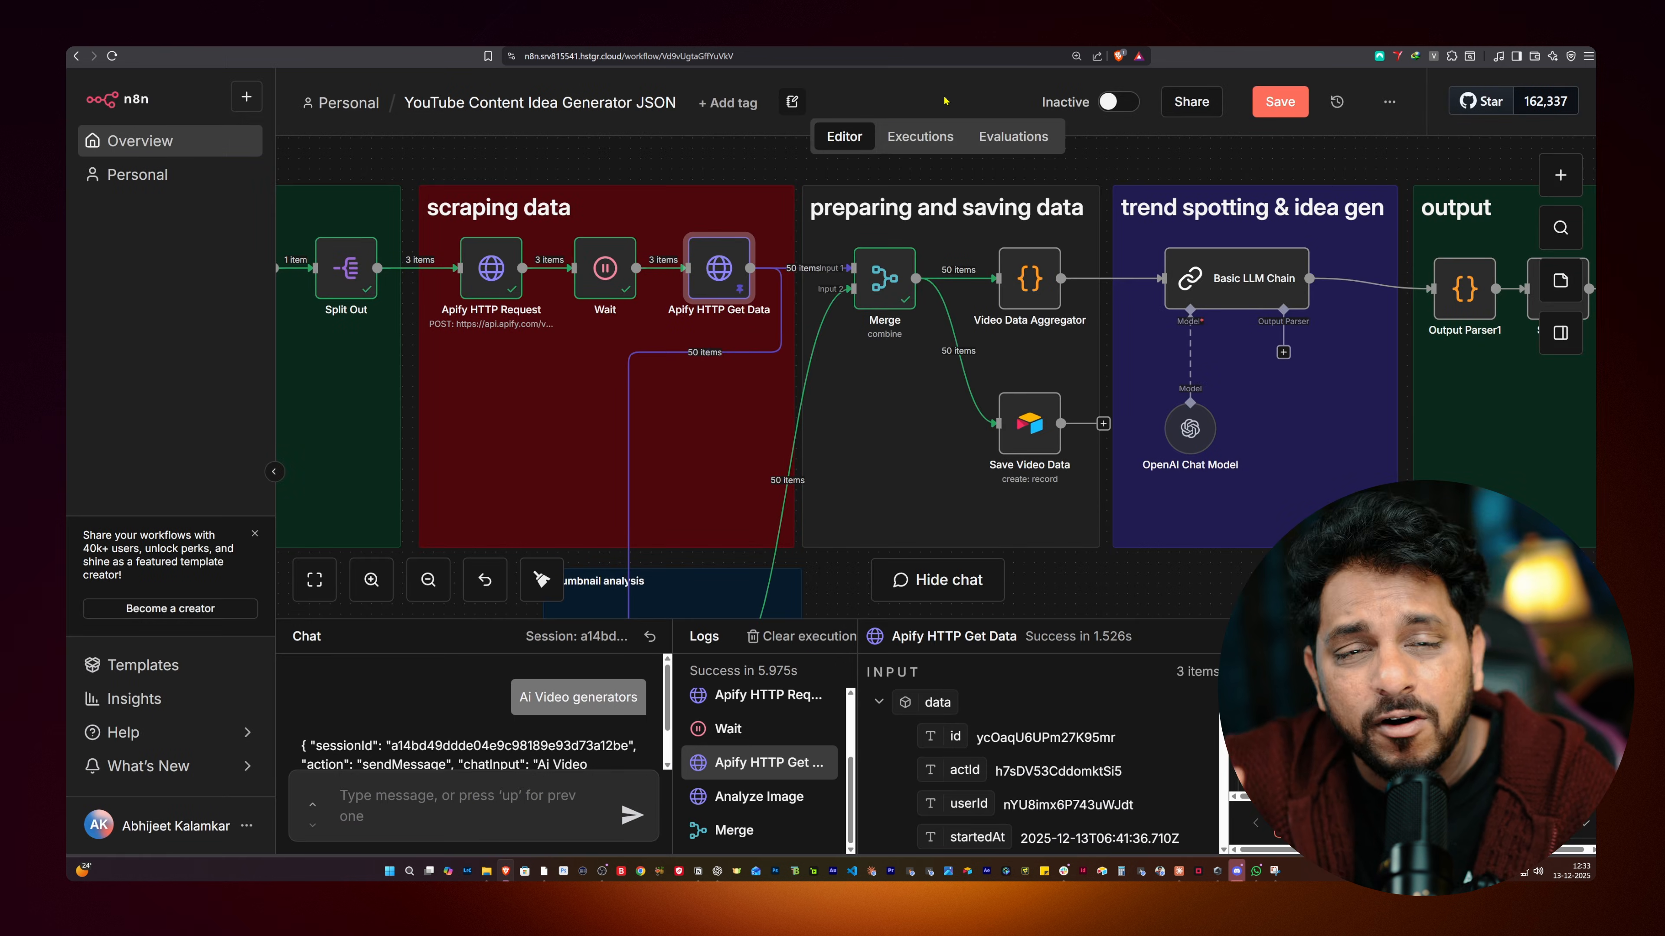
scroll(776, 326, down, 2)
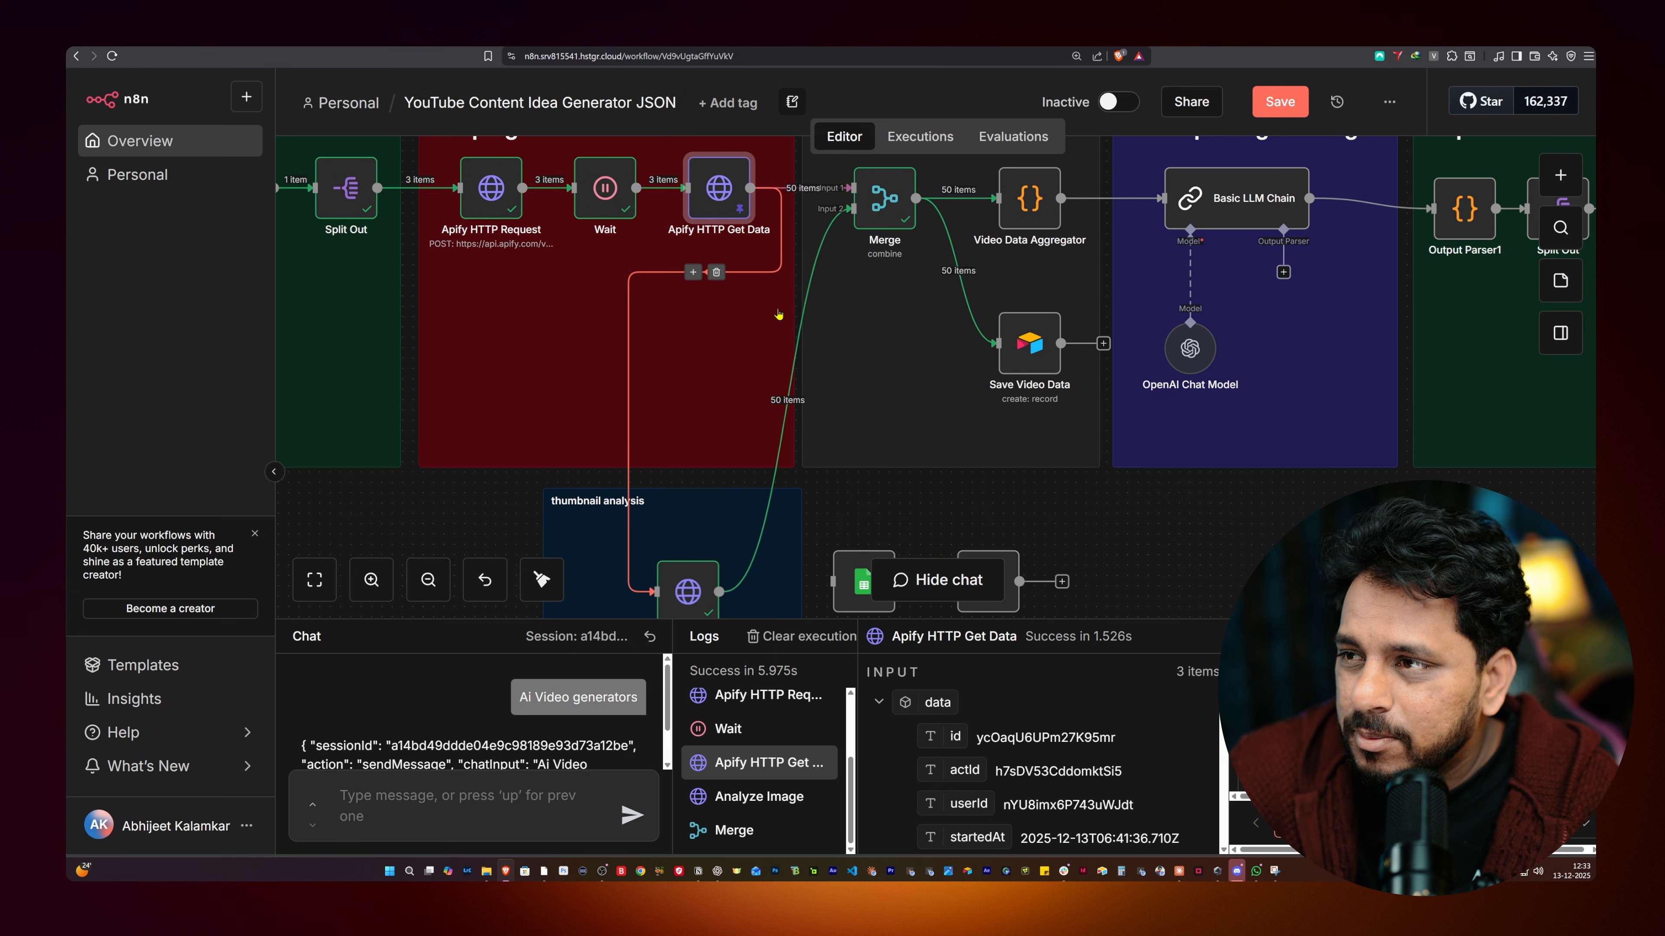
scroll(859, 242, down, 2)
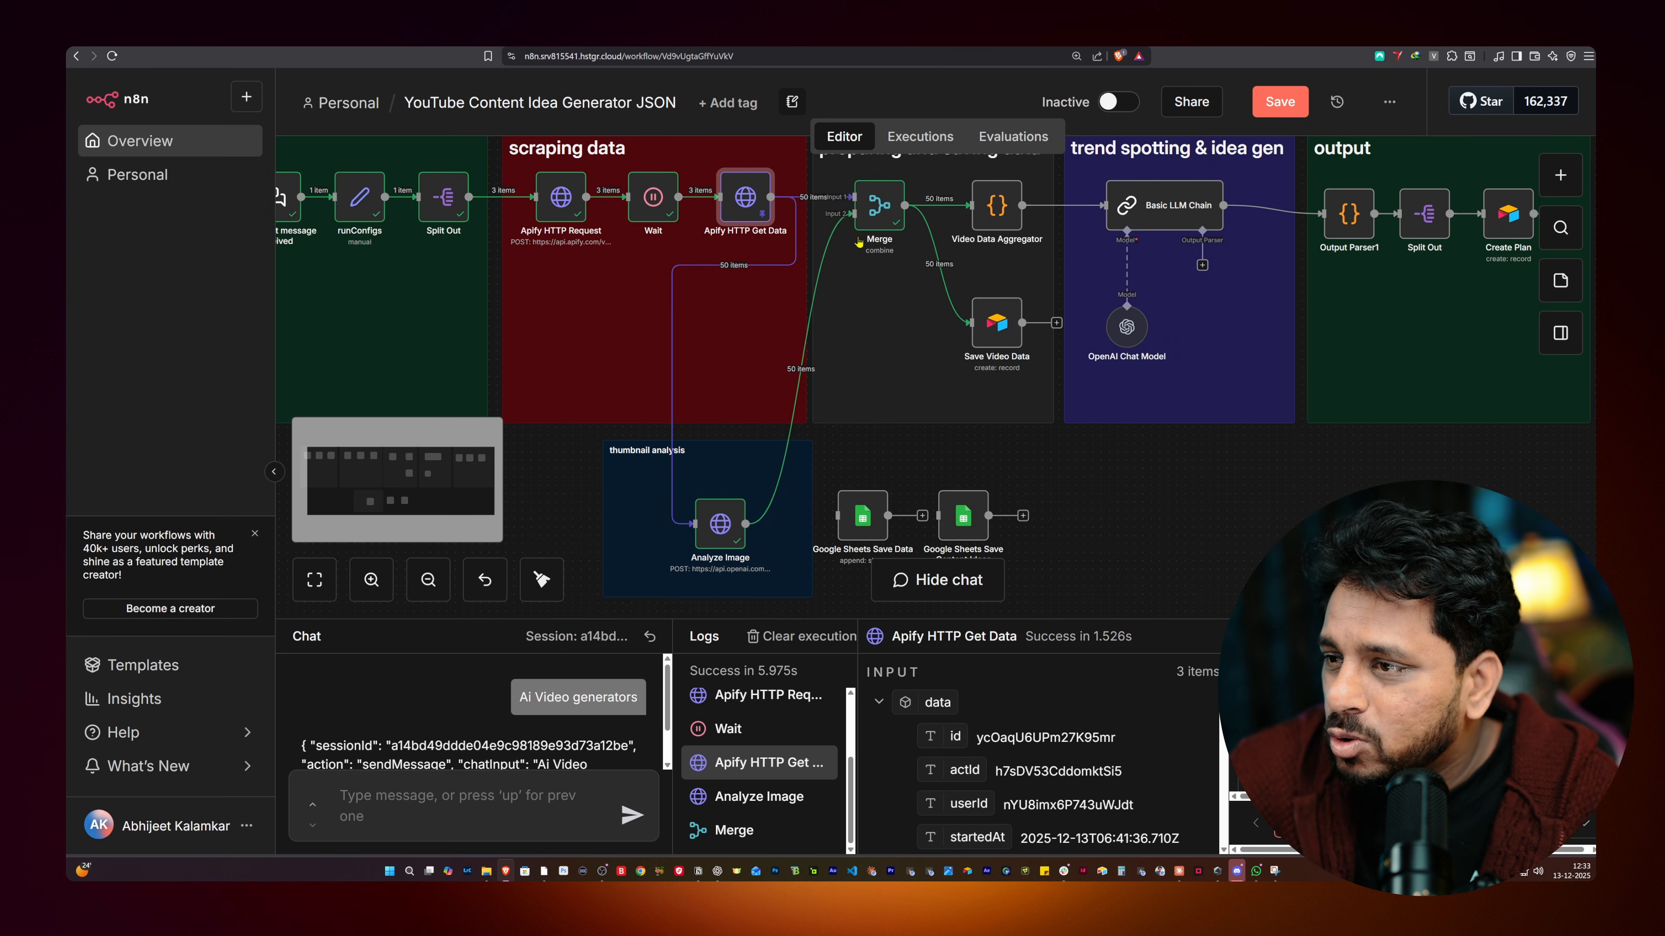
Step: Open the Analyze Image node in the thumbnail analysis branch and review its request URL, headers and body settings
mouse_move(889, 219)
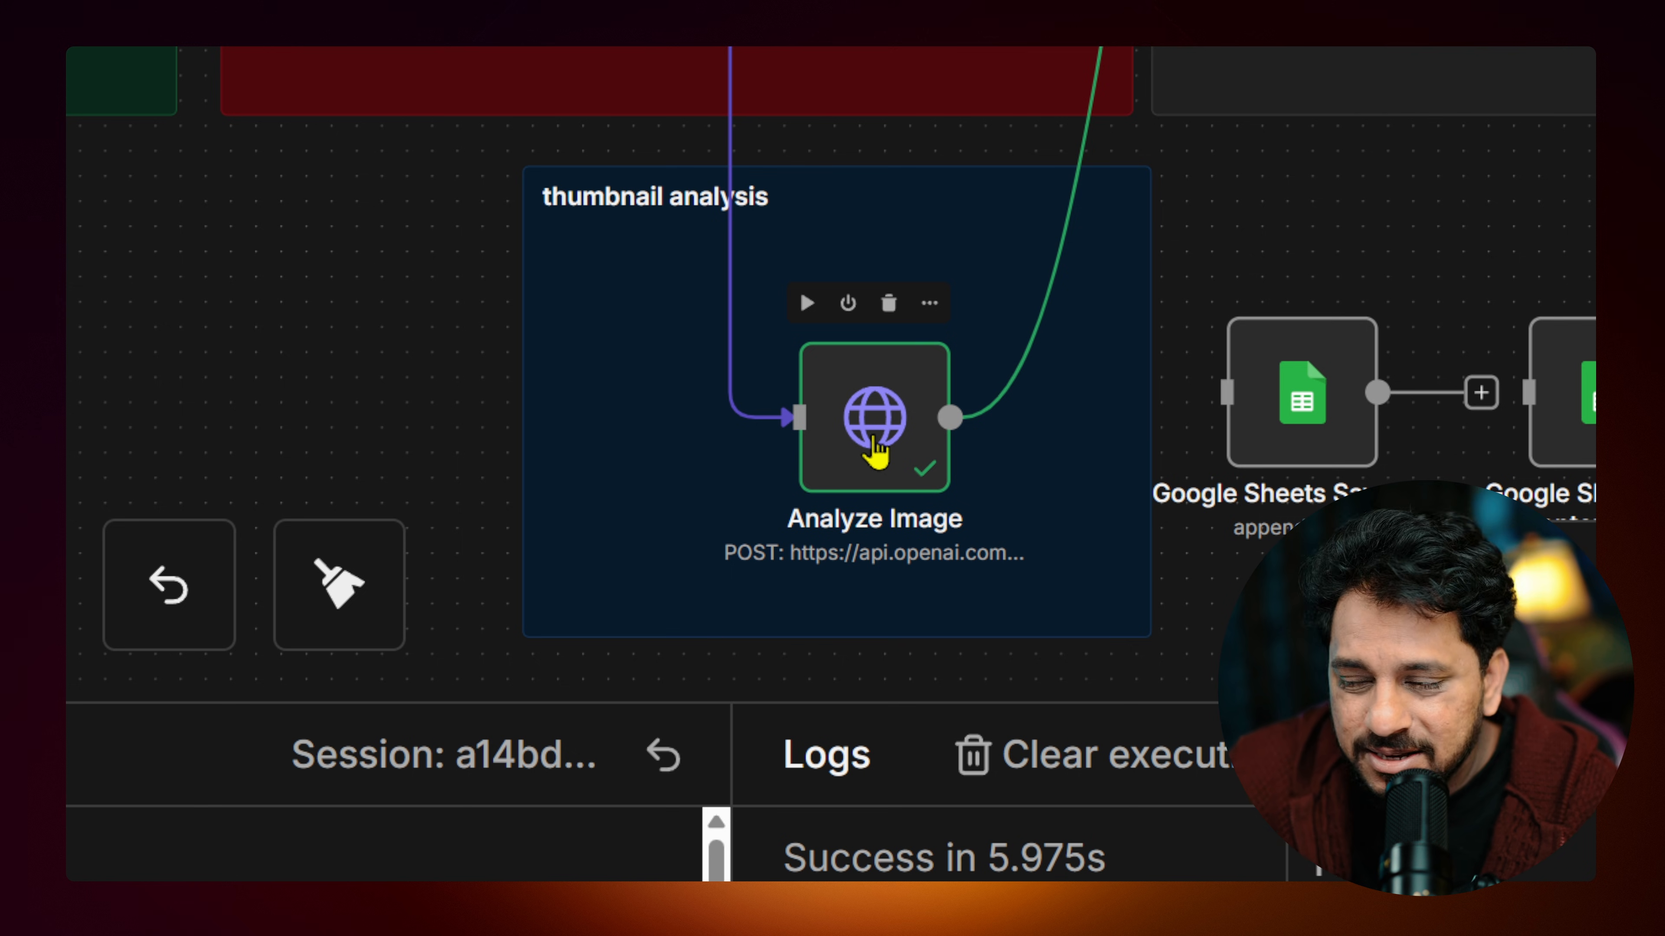
double_click(878, 451)
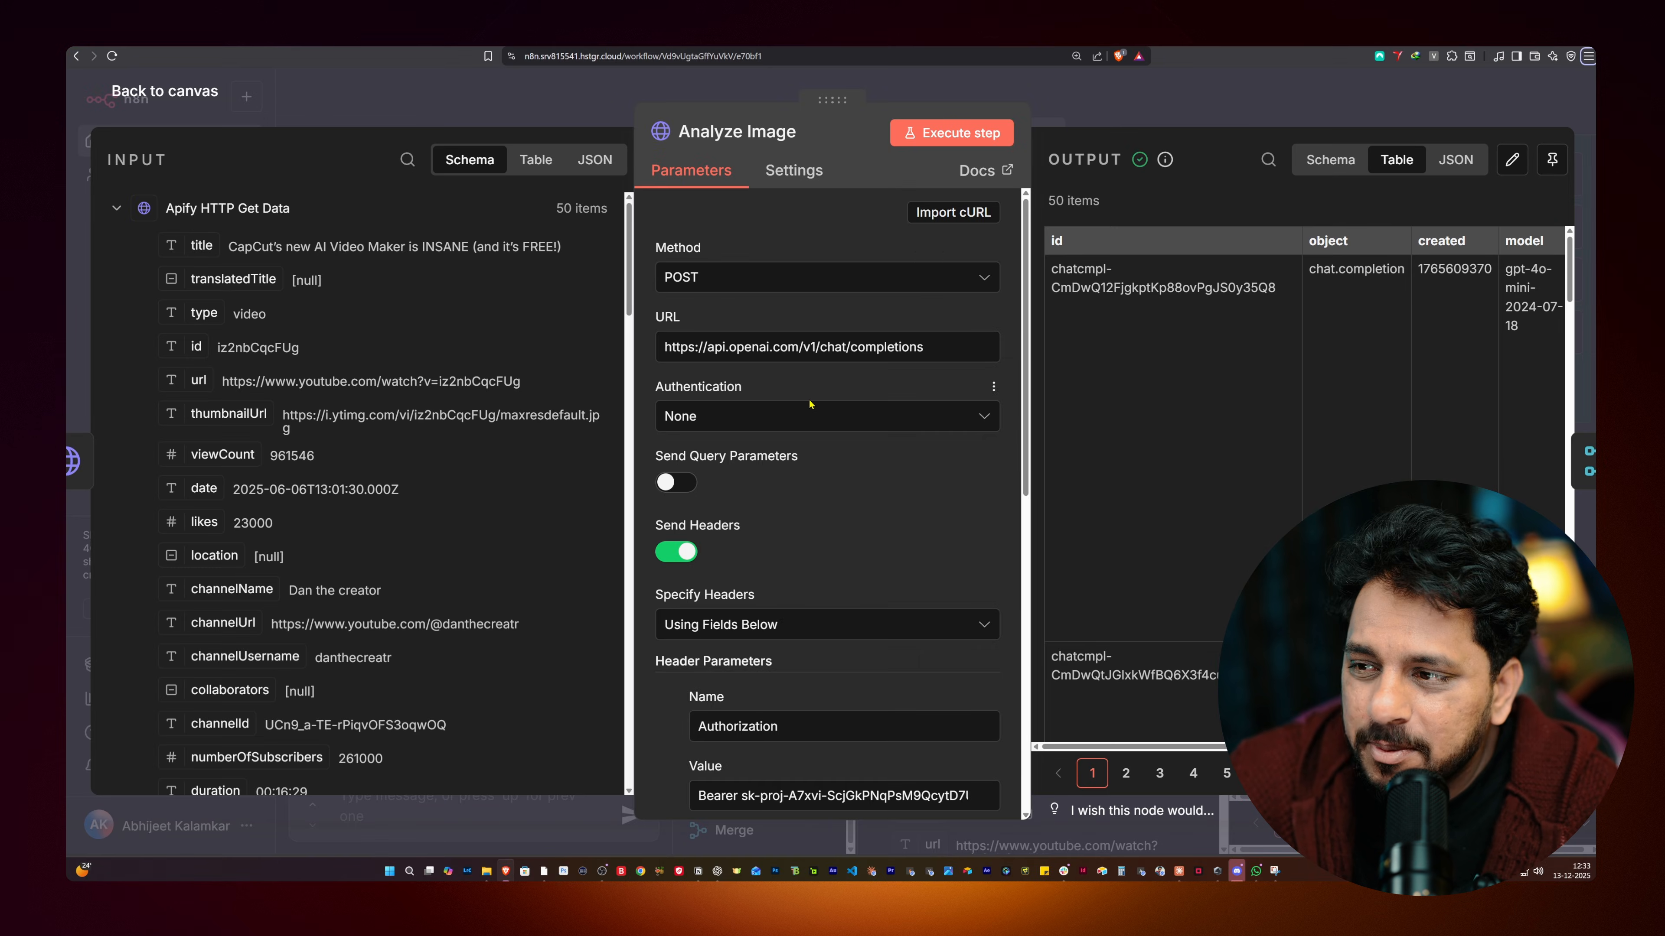
scroll(810, 393, down, 7)
scroll(811, 392, up, 5)
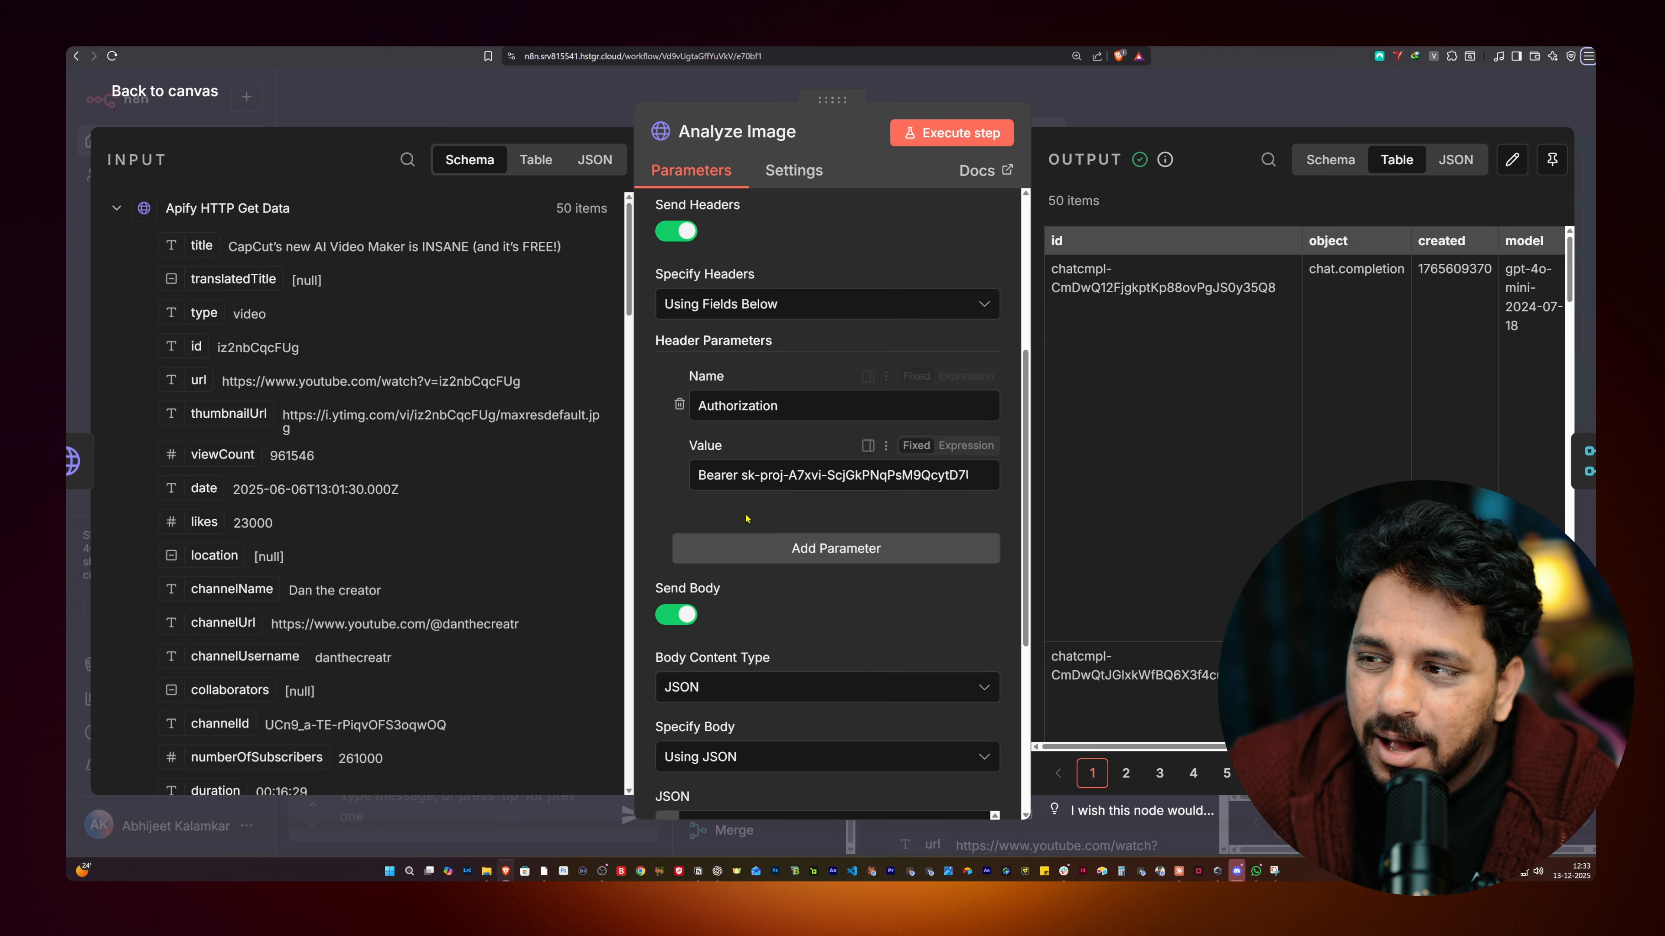
scroll(686, 538, up, 2)
scroll(721, 459, down, 7)
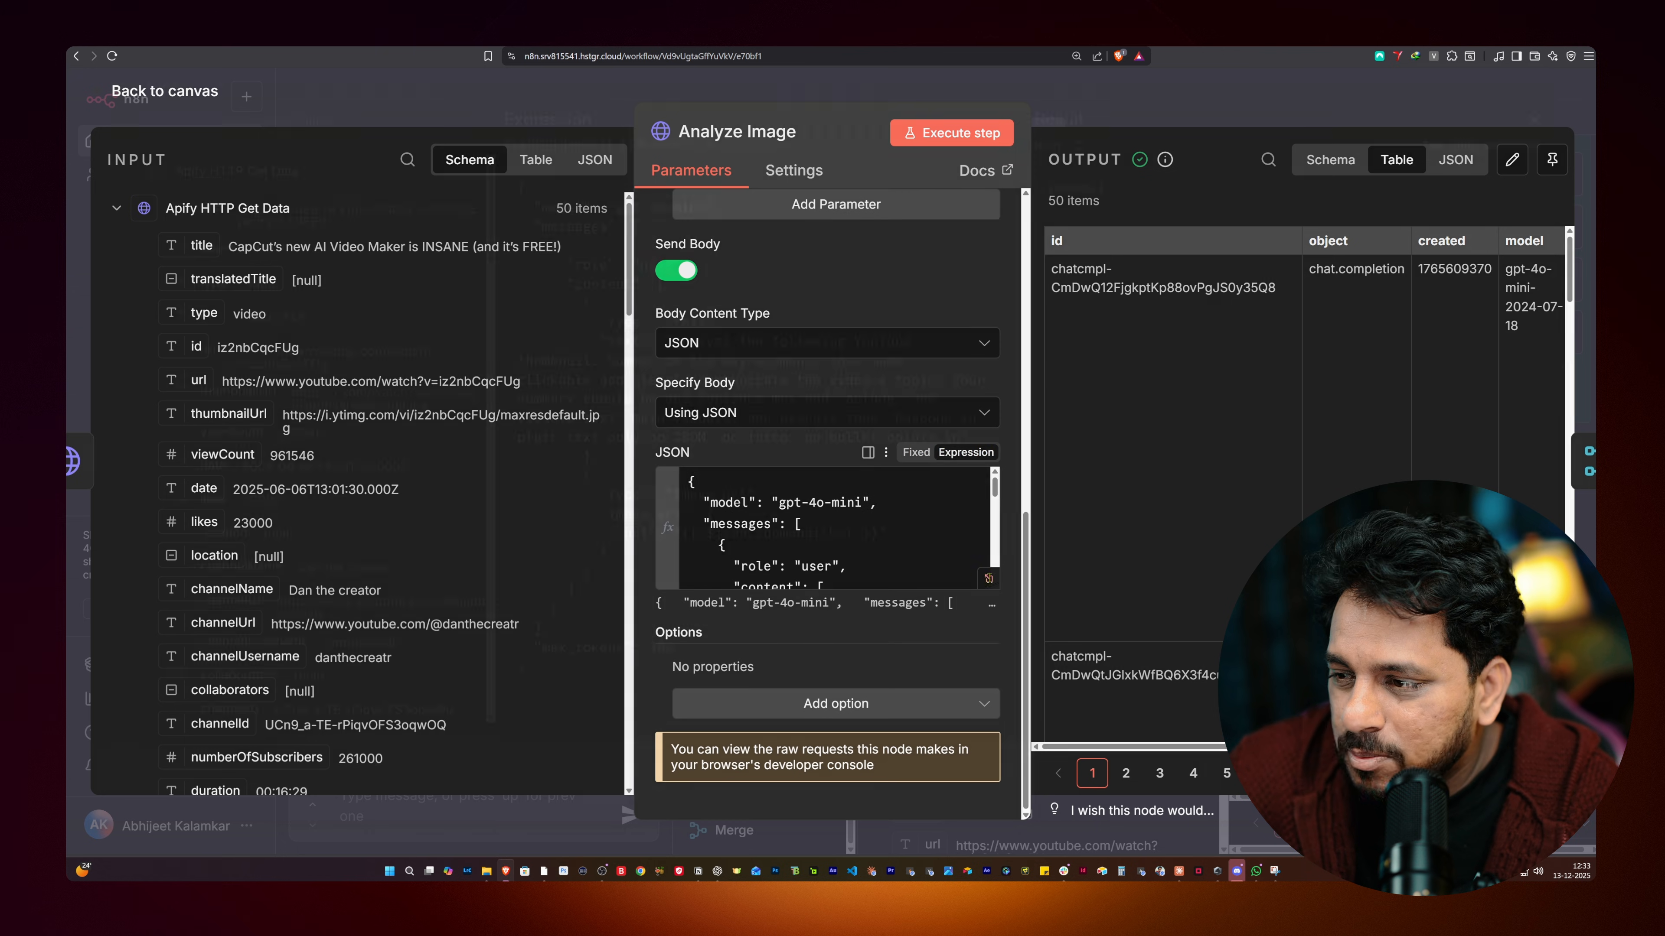
Step: Expand the Analyze Image node's JSON body expression, examine the thumbnail prompt and the {{ $json.thumbnailUrl }} reference, and close the expression editor
click(988, 579)
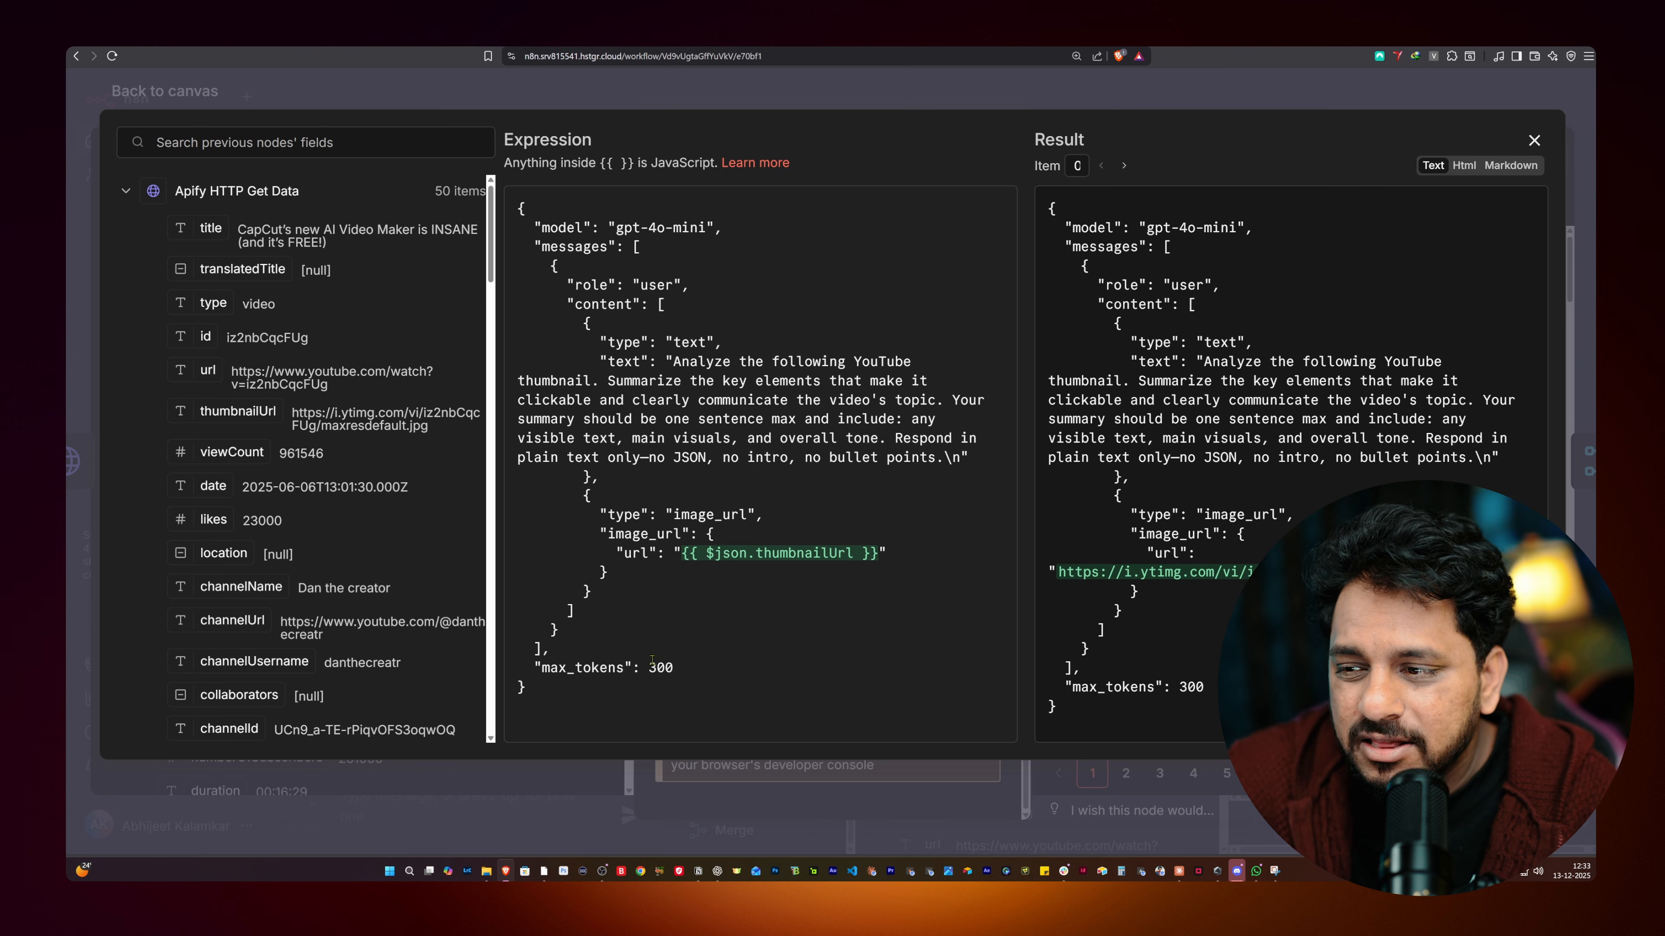
drag(642, 703, 642, 203)
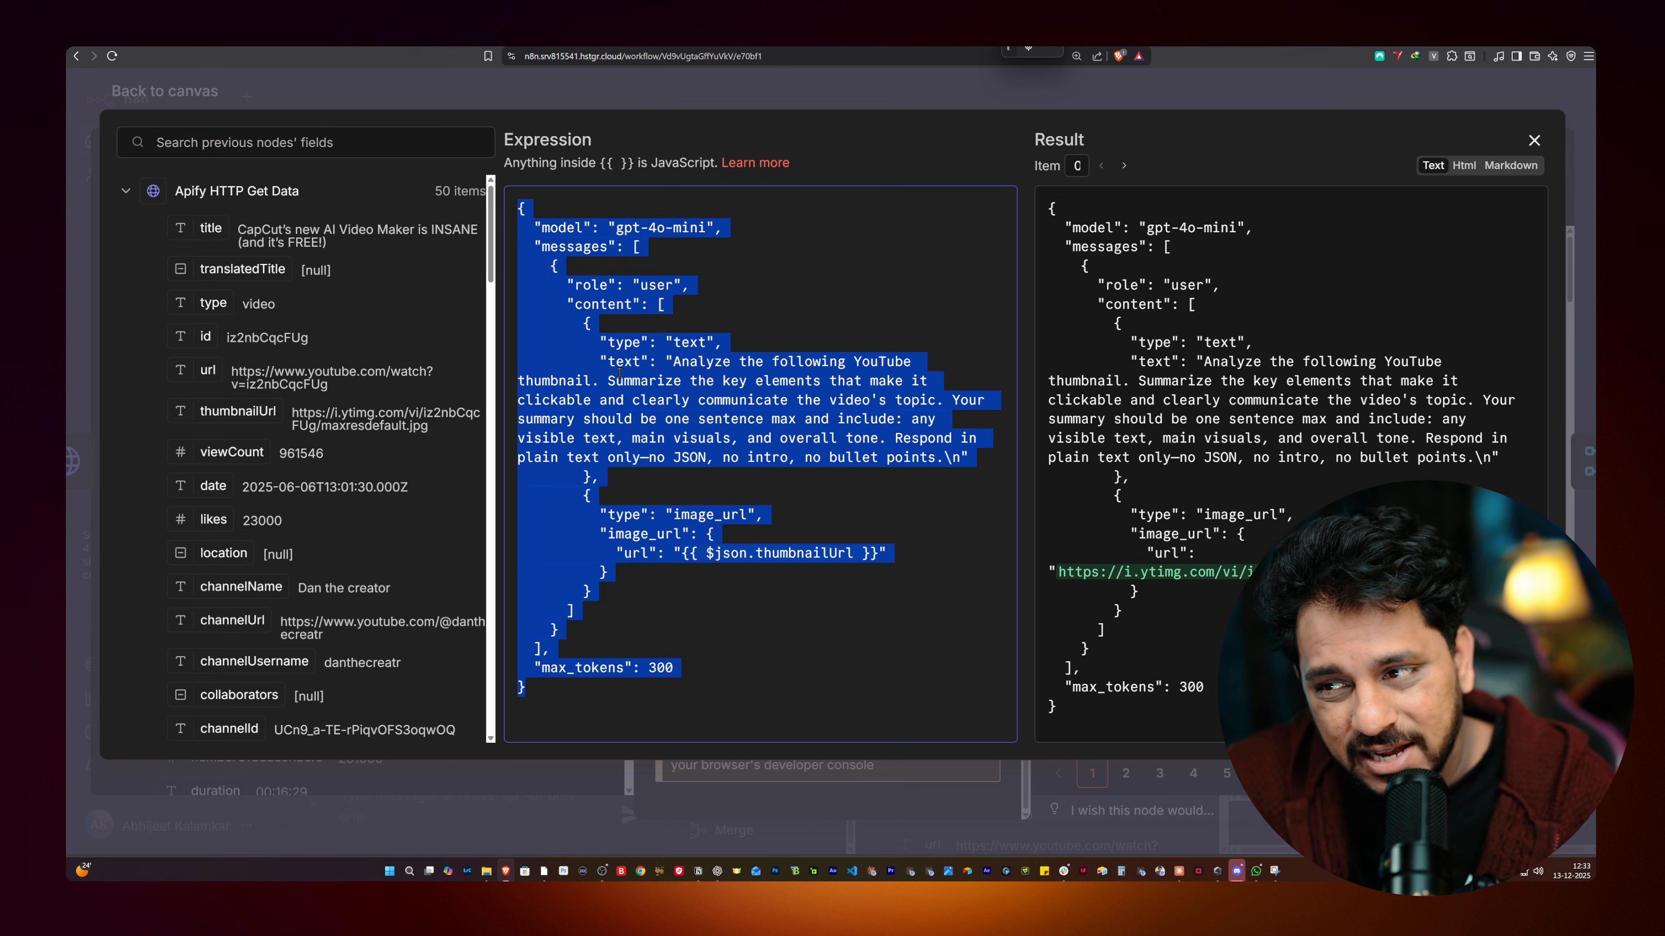
click(630, 360)
drag(514, 200, 759, 724)
click(812, 666)
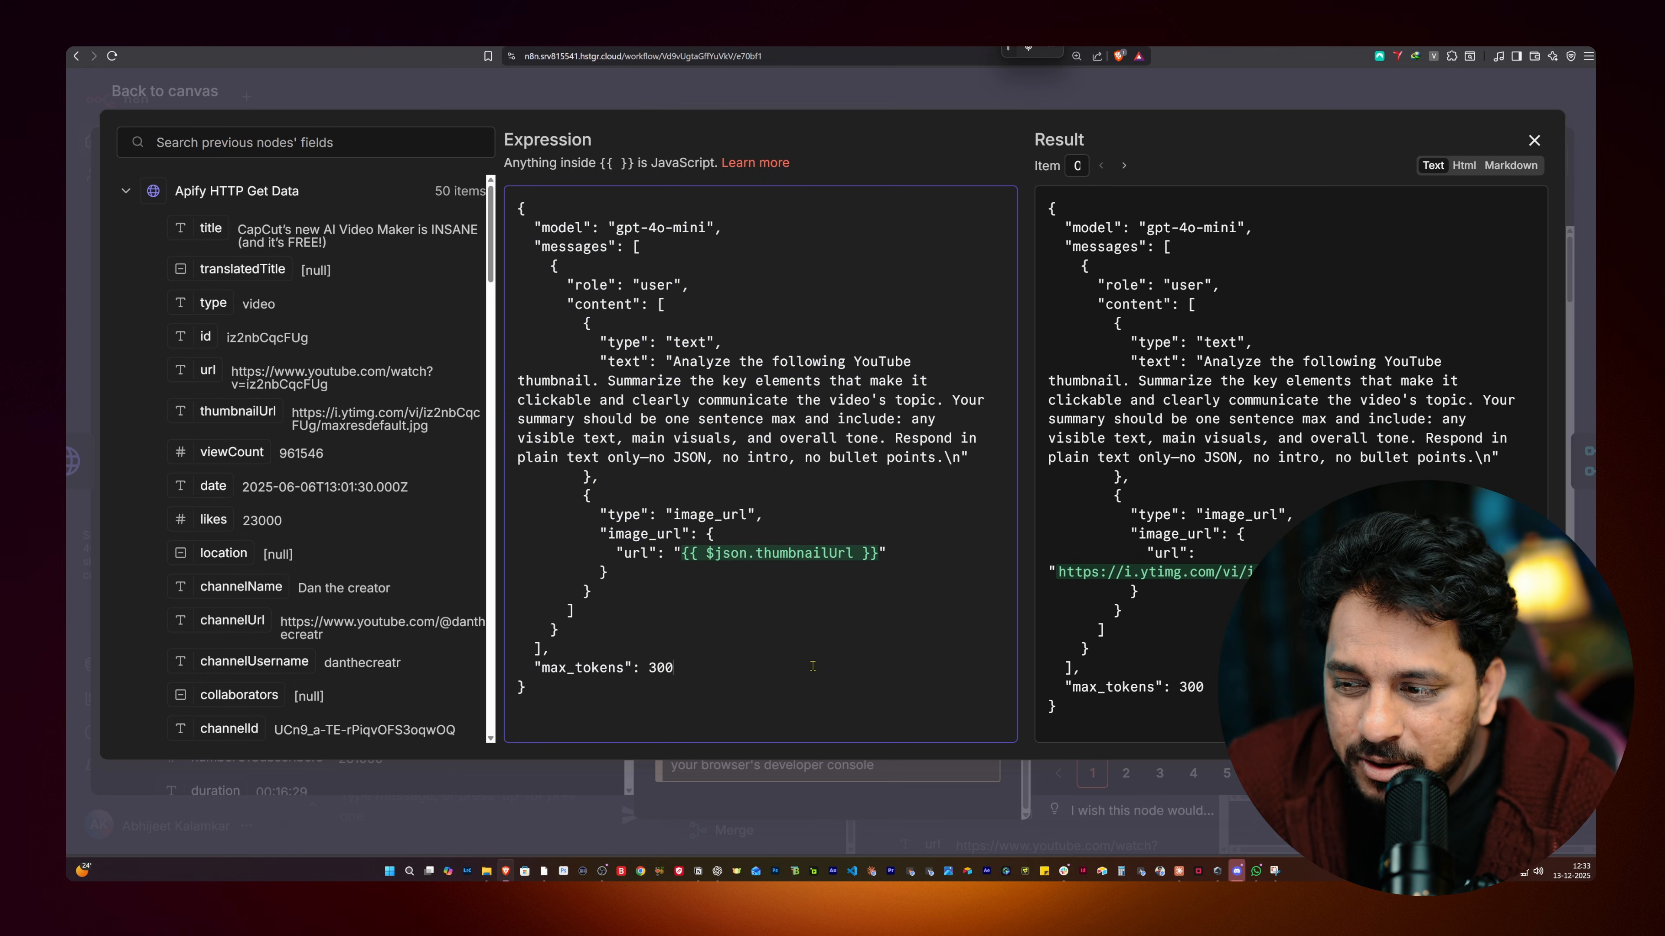
drag(681, 554, 879, 554)
click(840, 598)
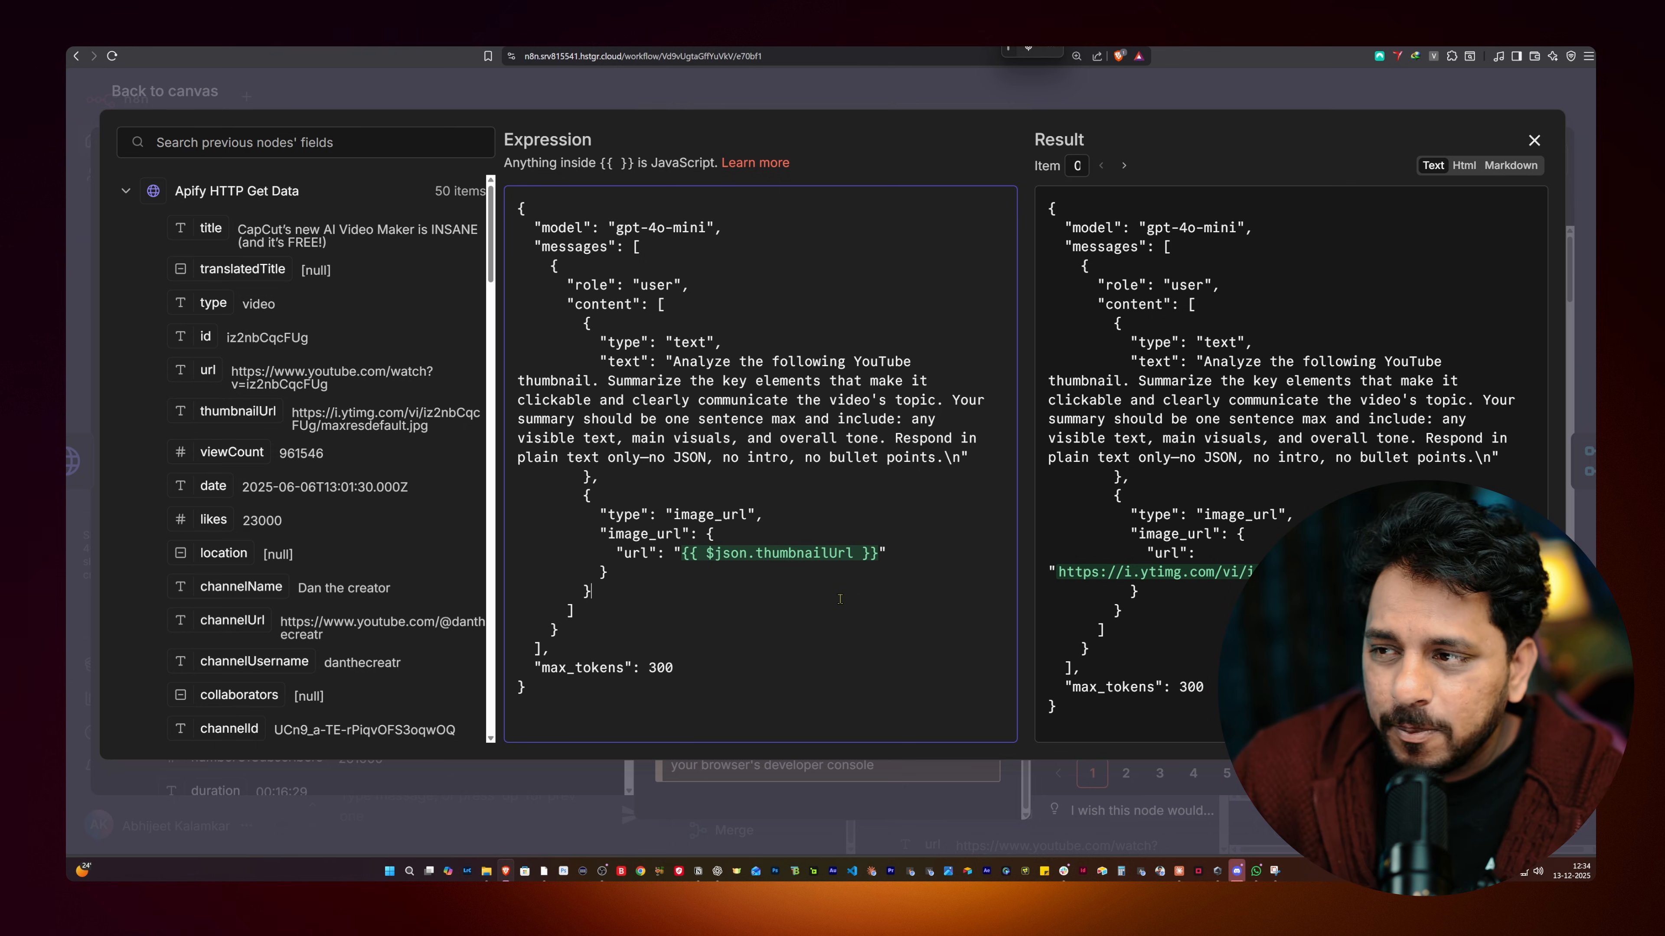
drag(684, 554, 874, 554)
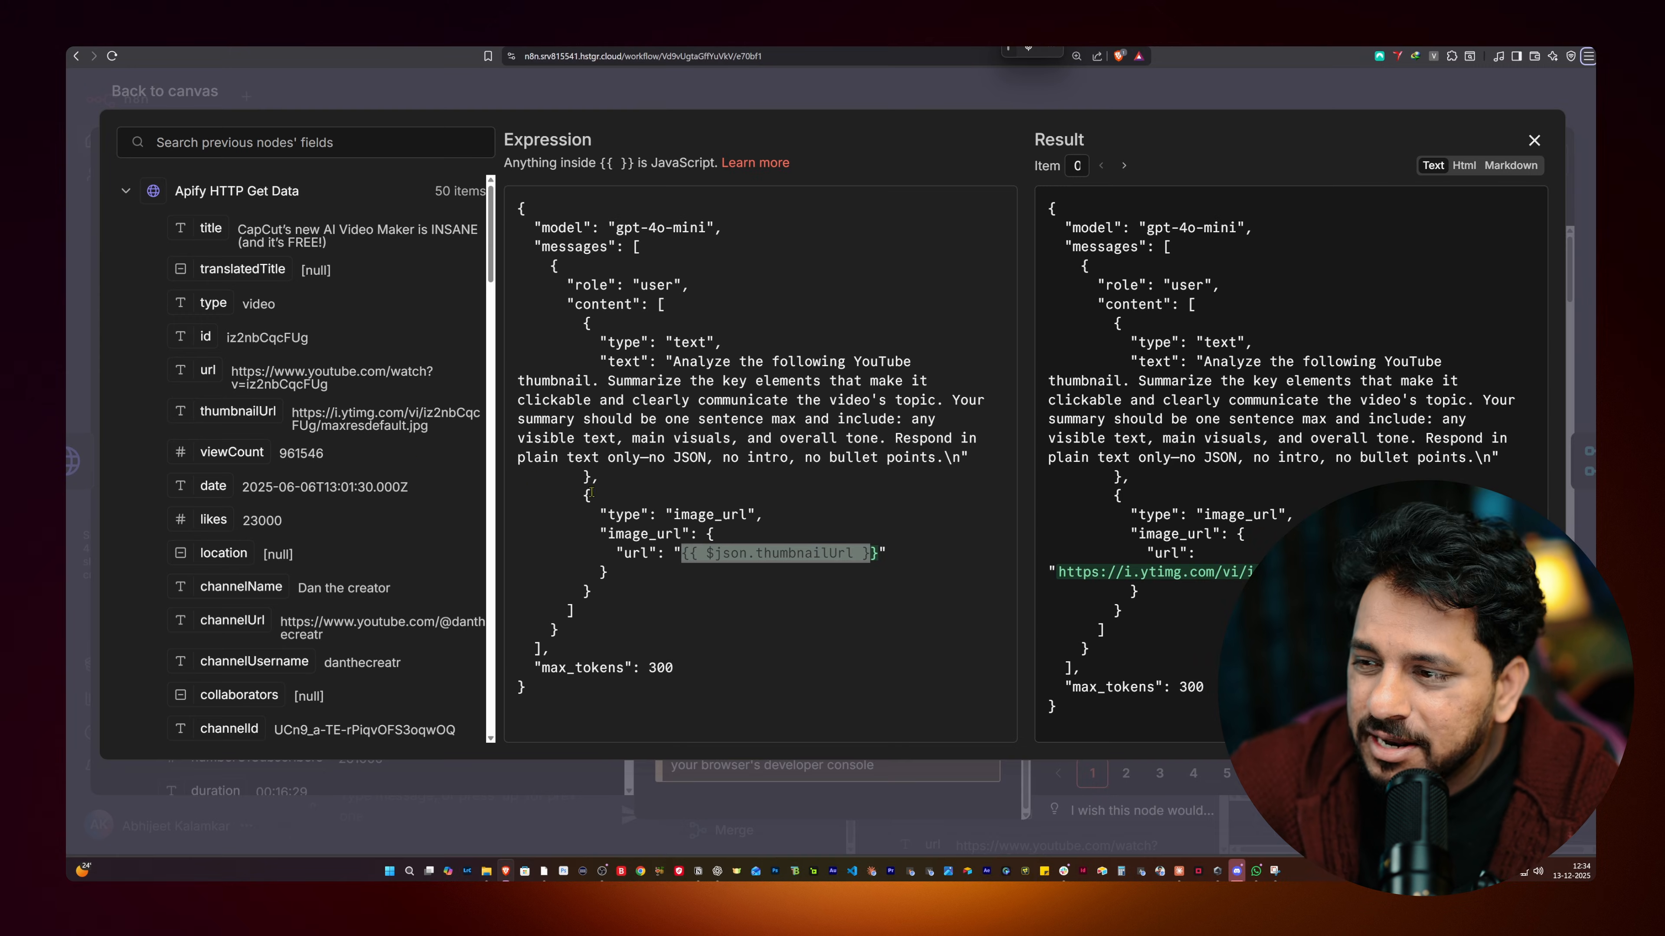
click(630, 490)
click(685, 107)
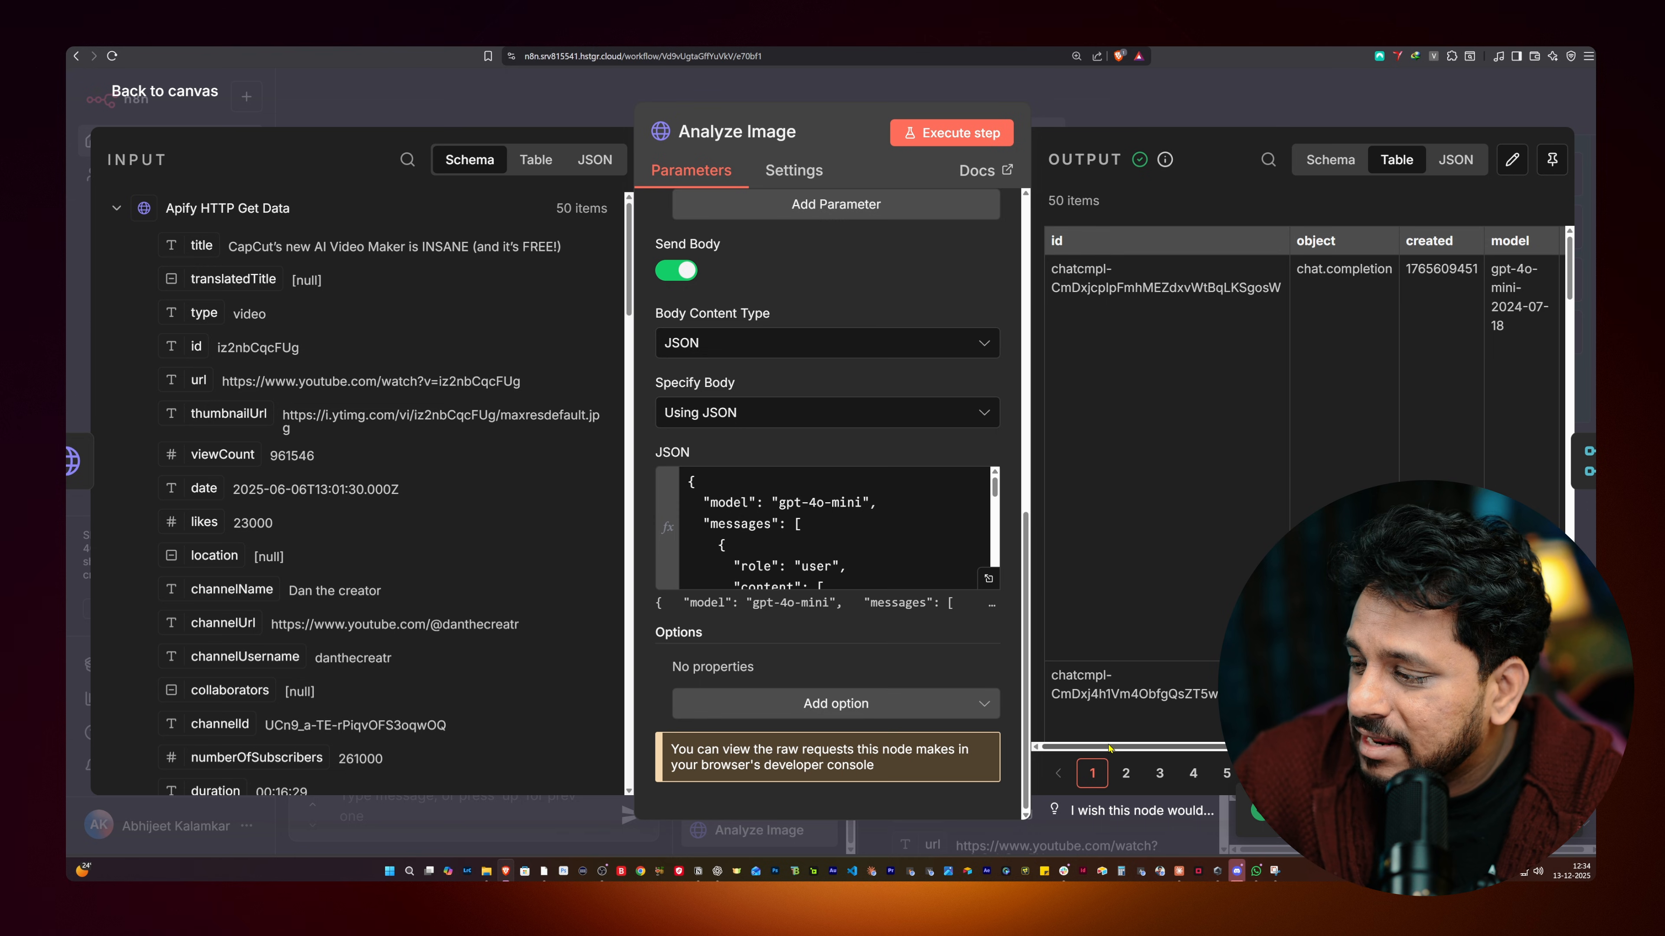
Step: Examine the Analyze Image output as a table, focusing on the first item's thumbnail description in the choices column
scroll(1105, 768, right, 10)
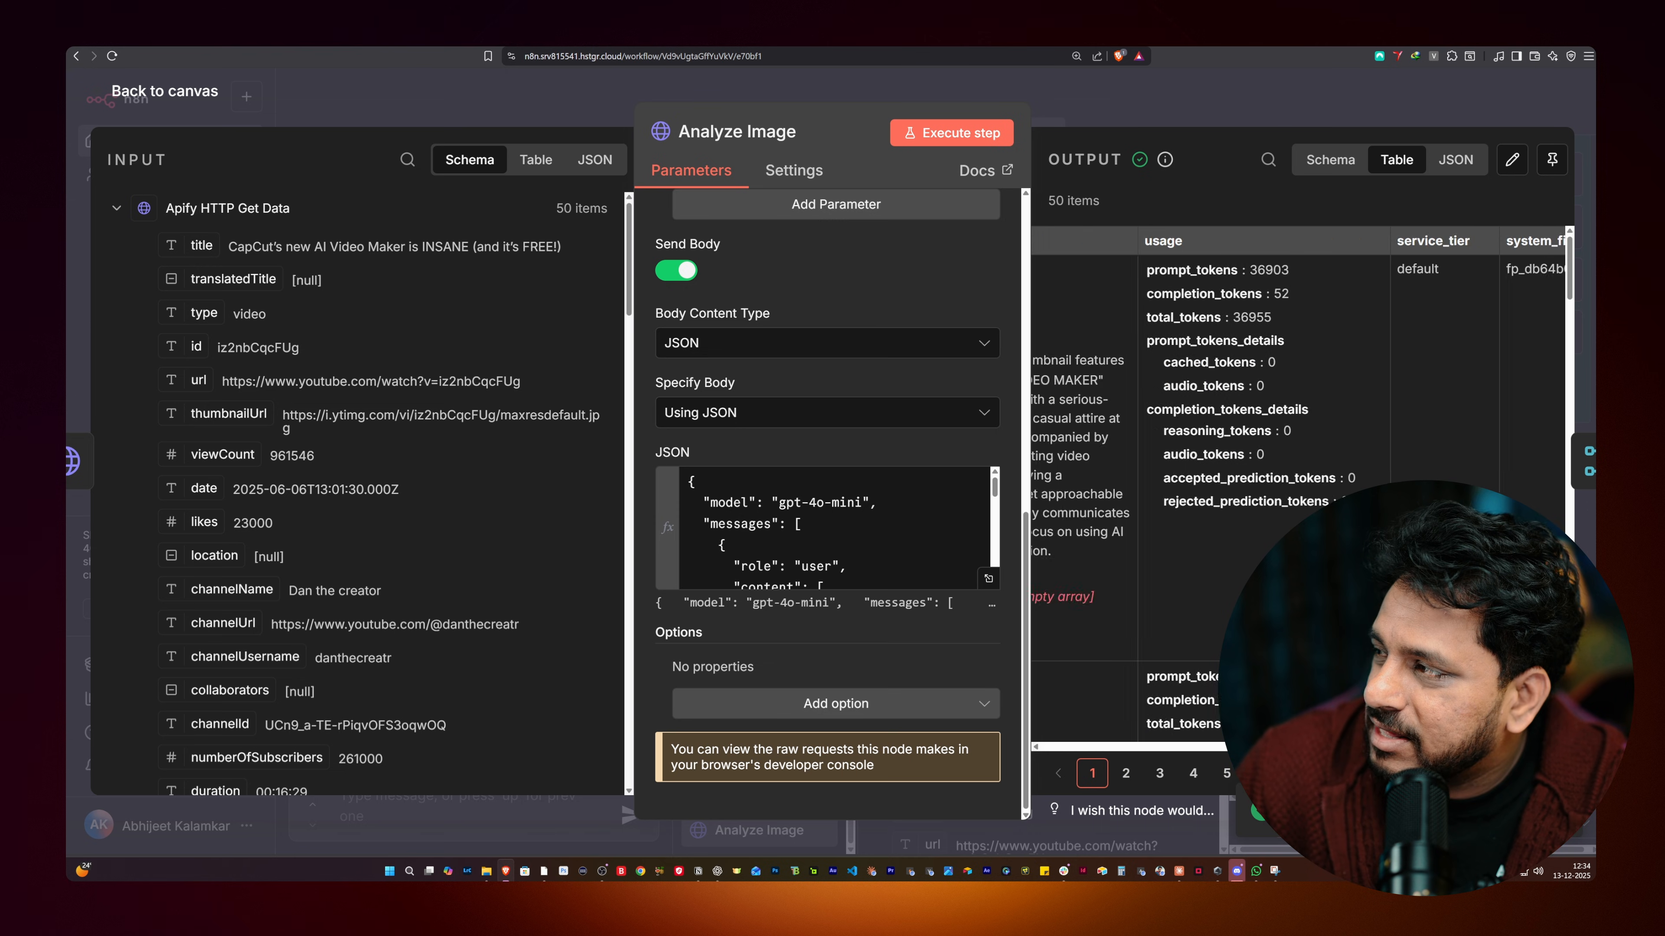
scroll(1062, 557, left, 10)
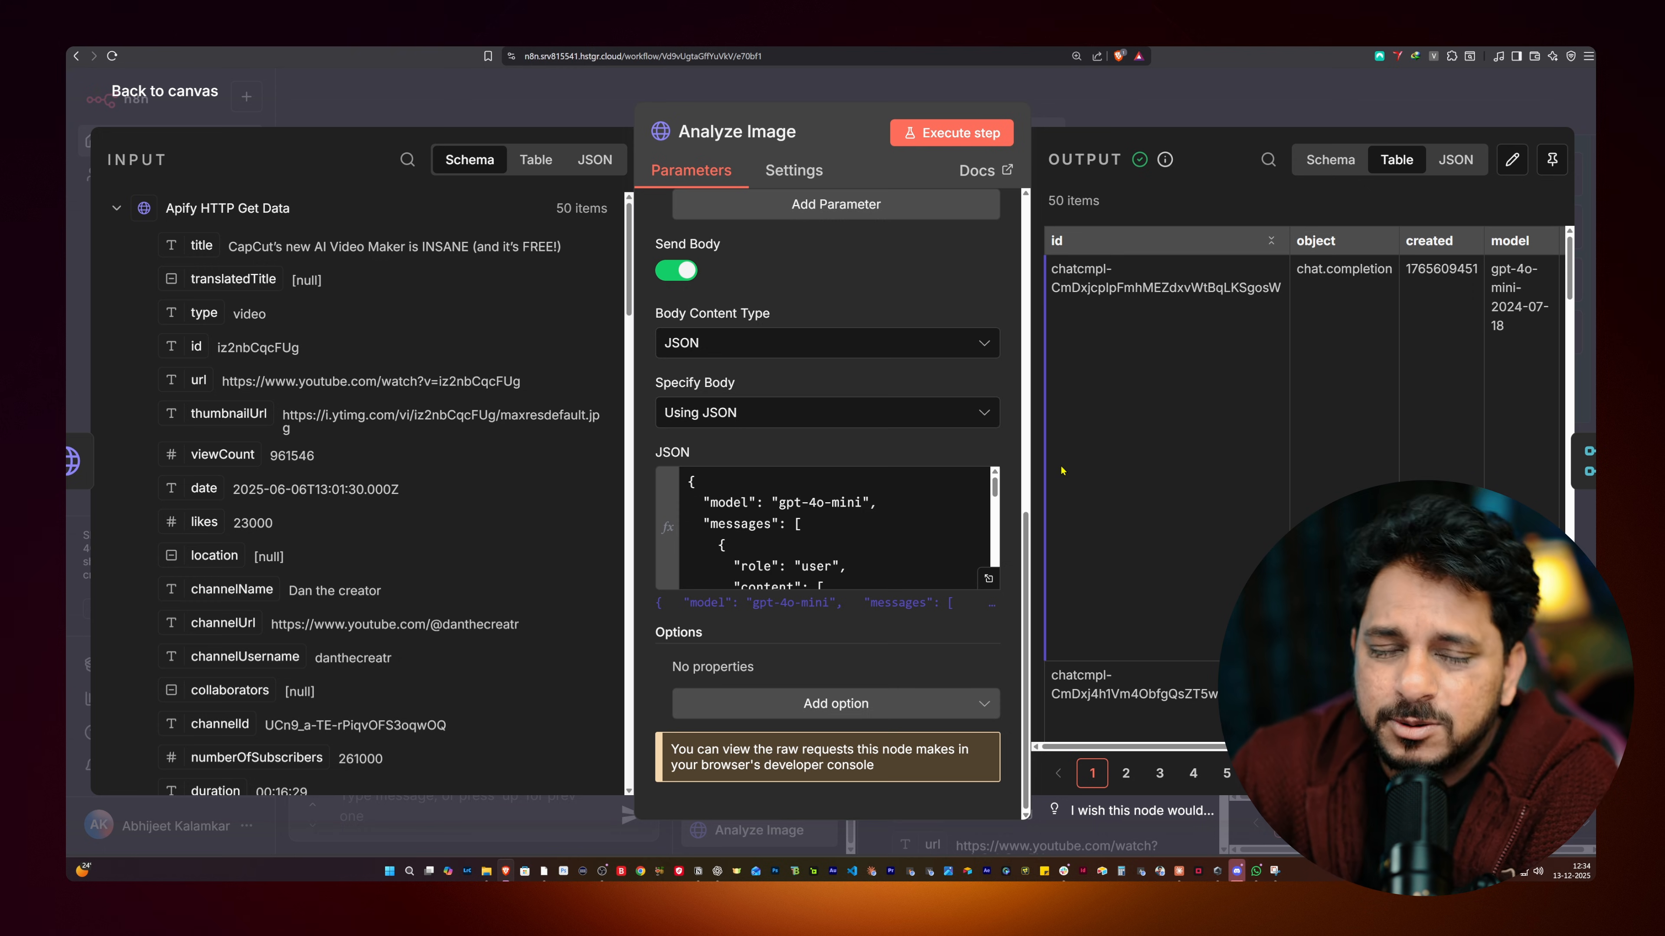
click(493, 112)
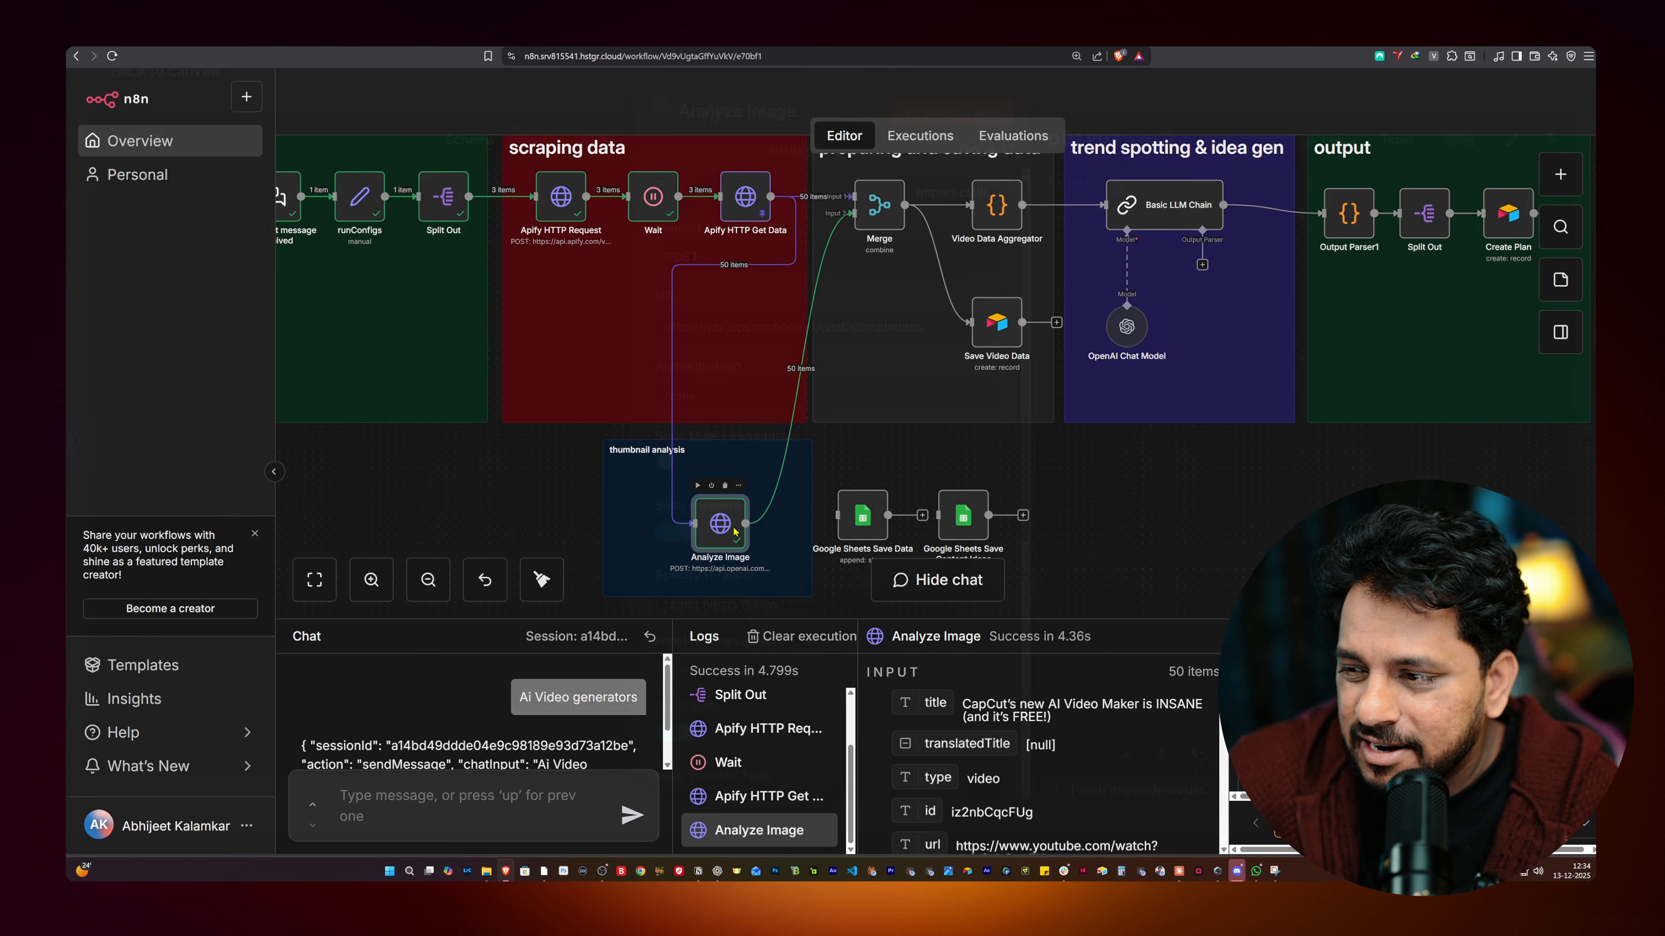
double_click(734, 533)
drag(1095, 747, 1271, 747)
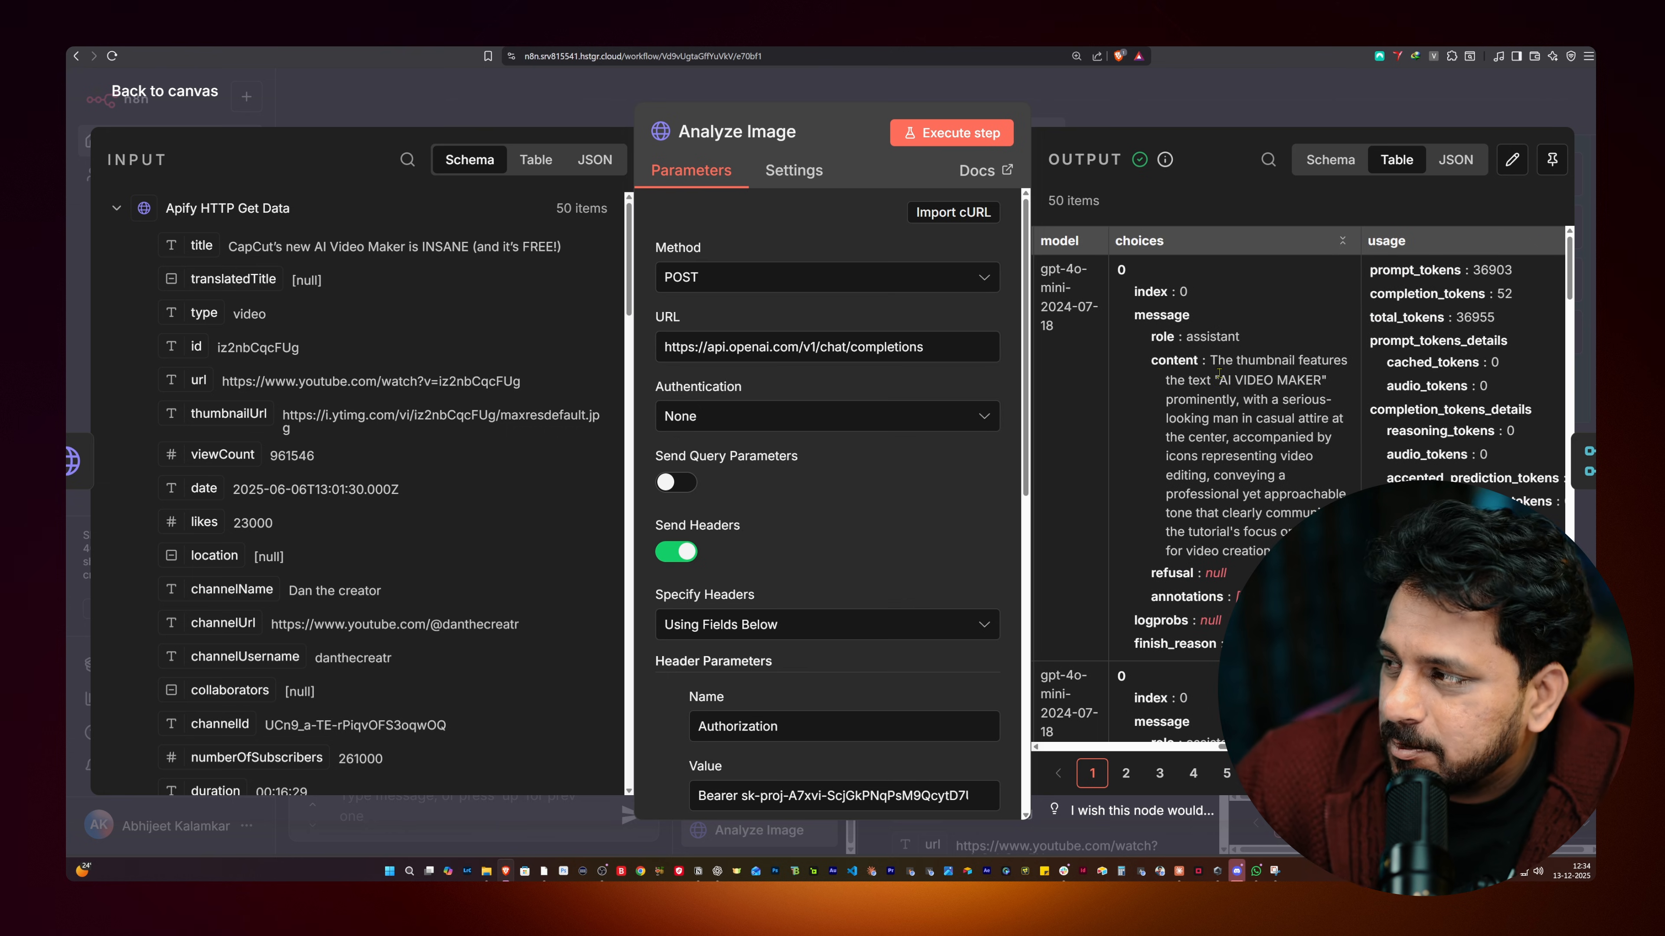
drag(1211, 359, 1259, 554)
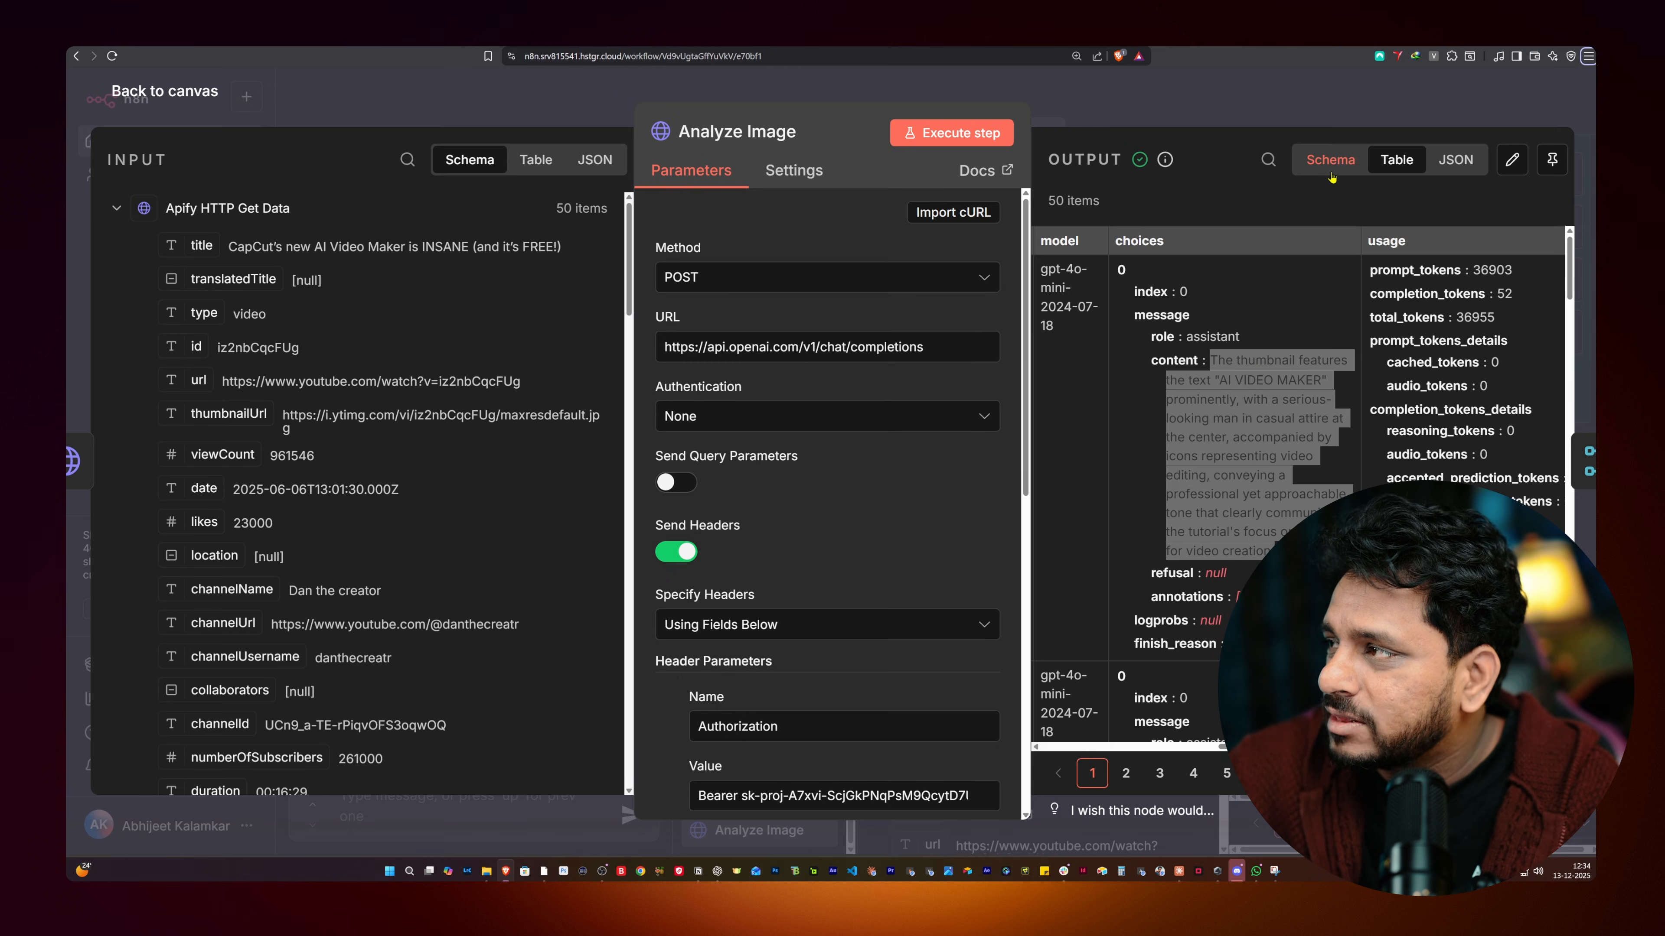
Step: Review the Analyze Image output as schema and as JSON, including result pages 2 and 5, and close the node
click(1331, 160)
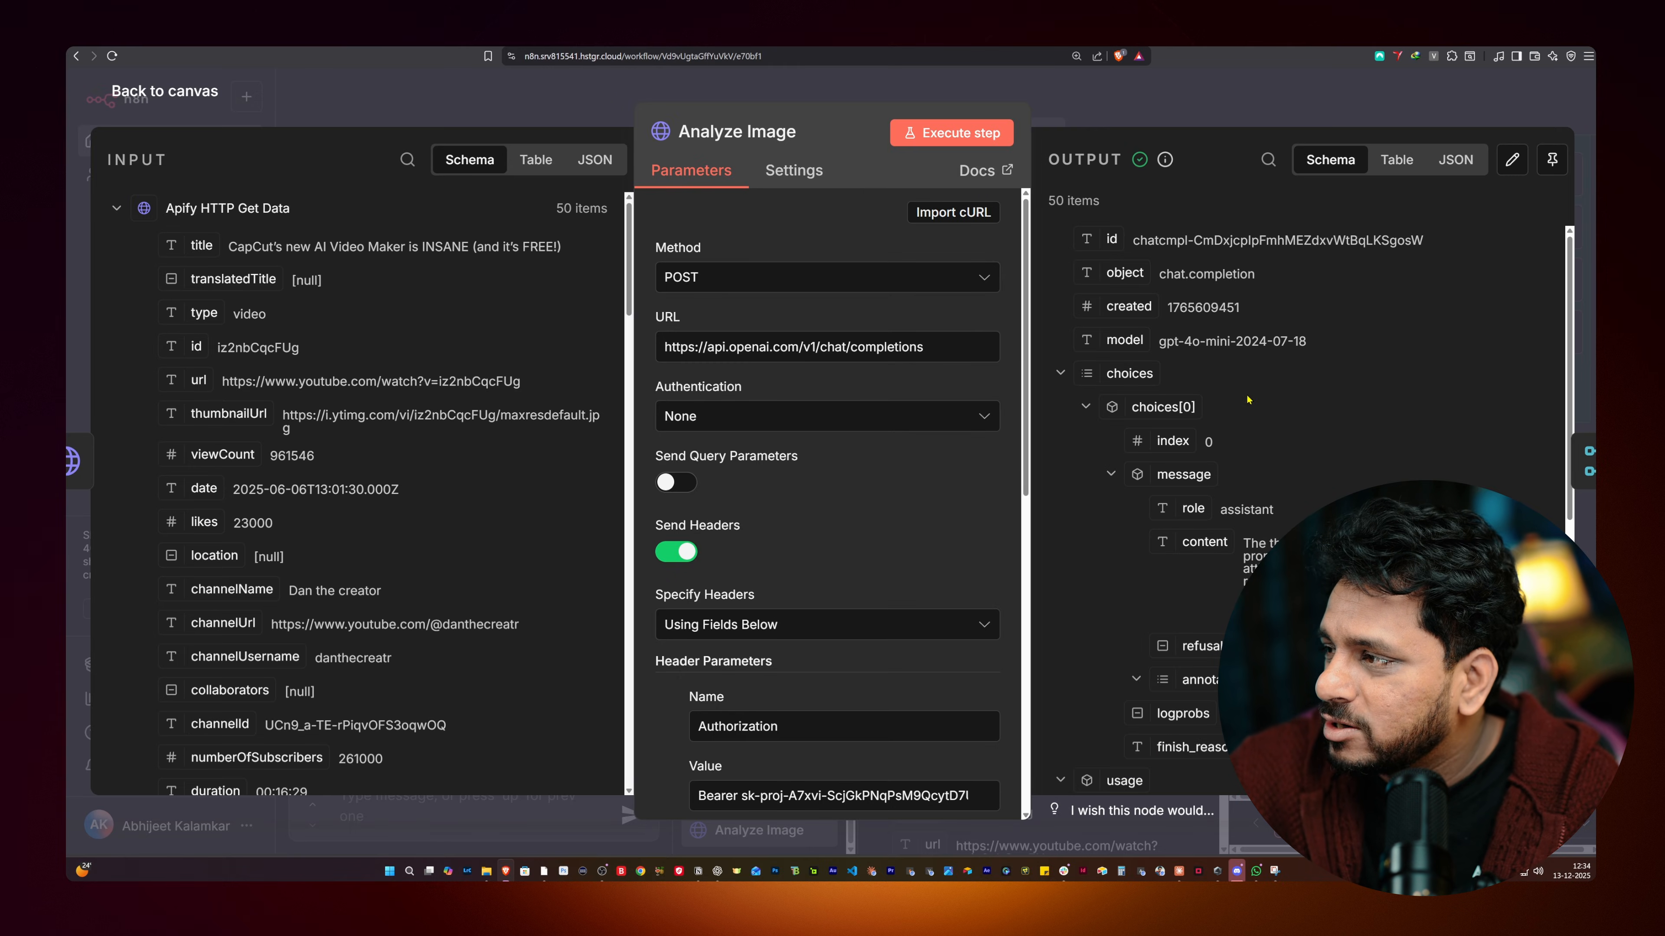
scroll(1250, 389, down, 5)
scroll(1306, 320, up, 8)
click(1454, 159)
scroll(1177, 360, down, 10)
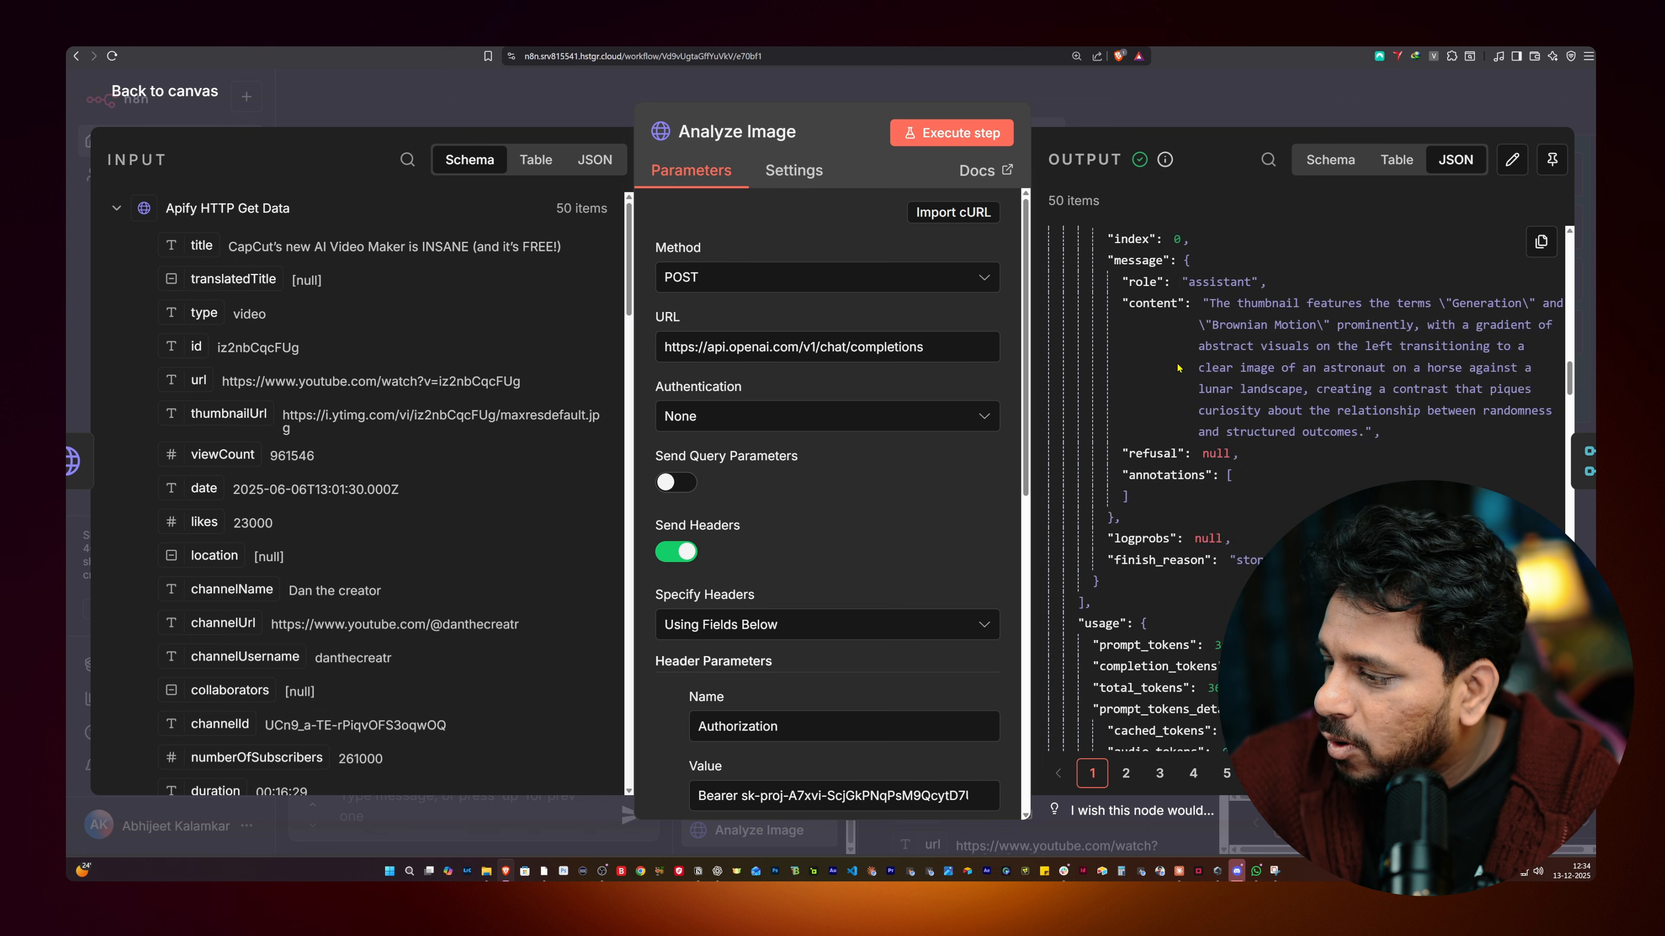
scroll(1173, 380, down, 7)
click(1126, 774)
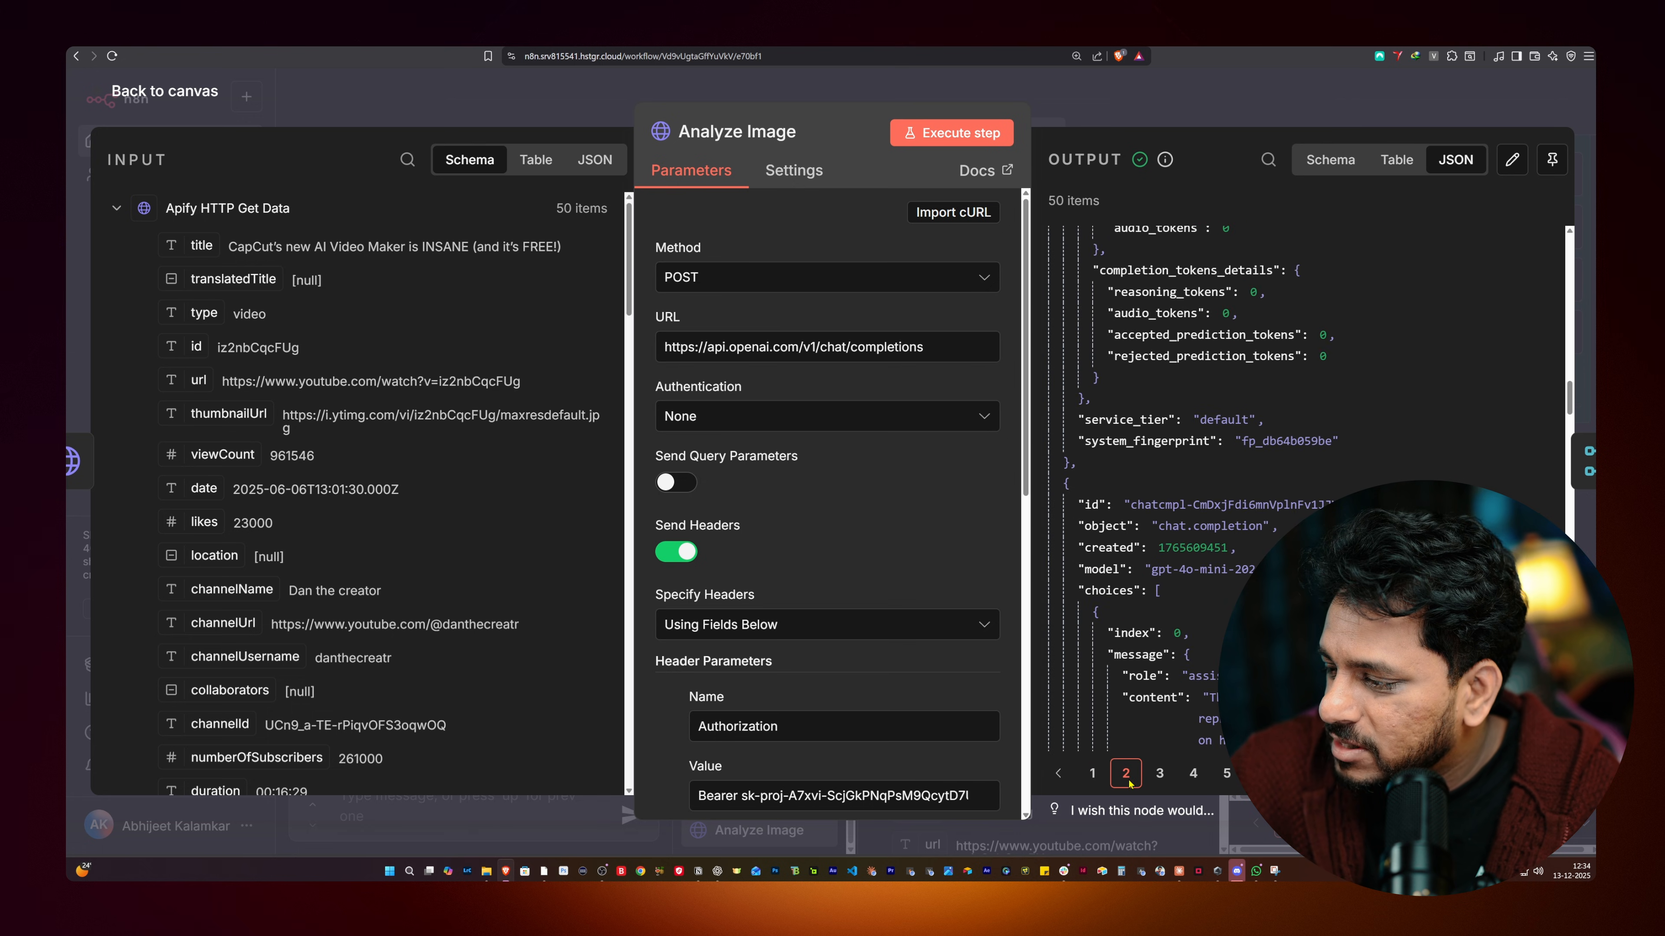
click(1228, 781)
scroll(1268, 422, up, 10)
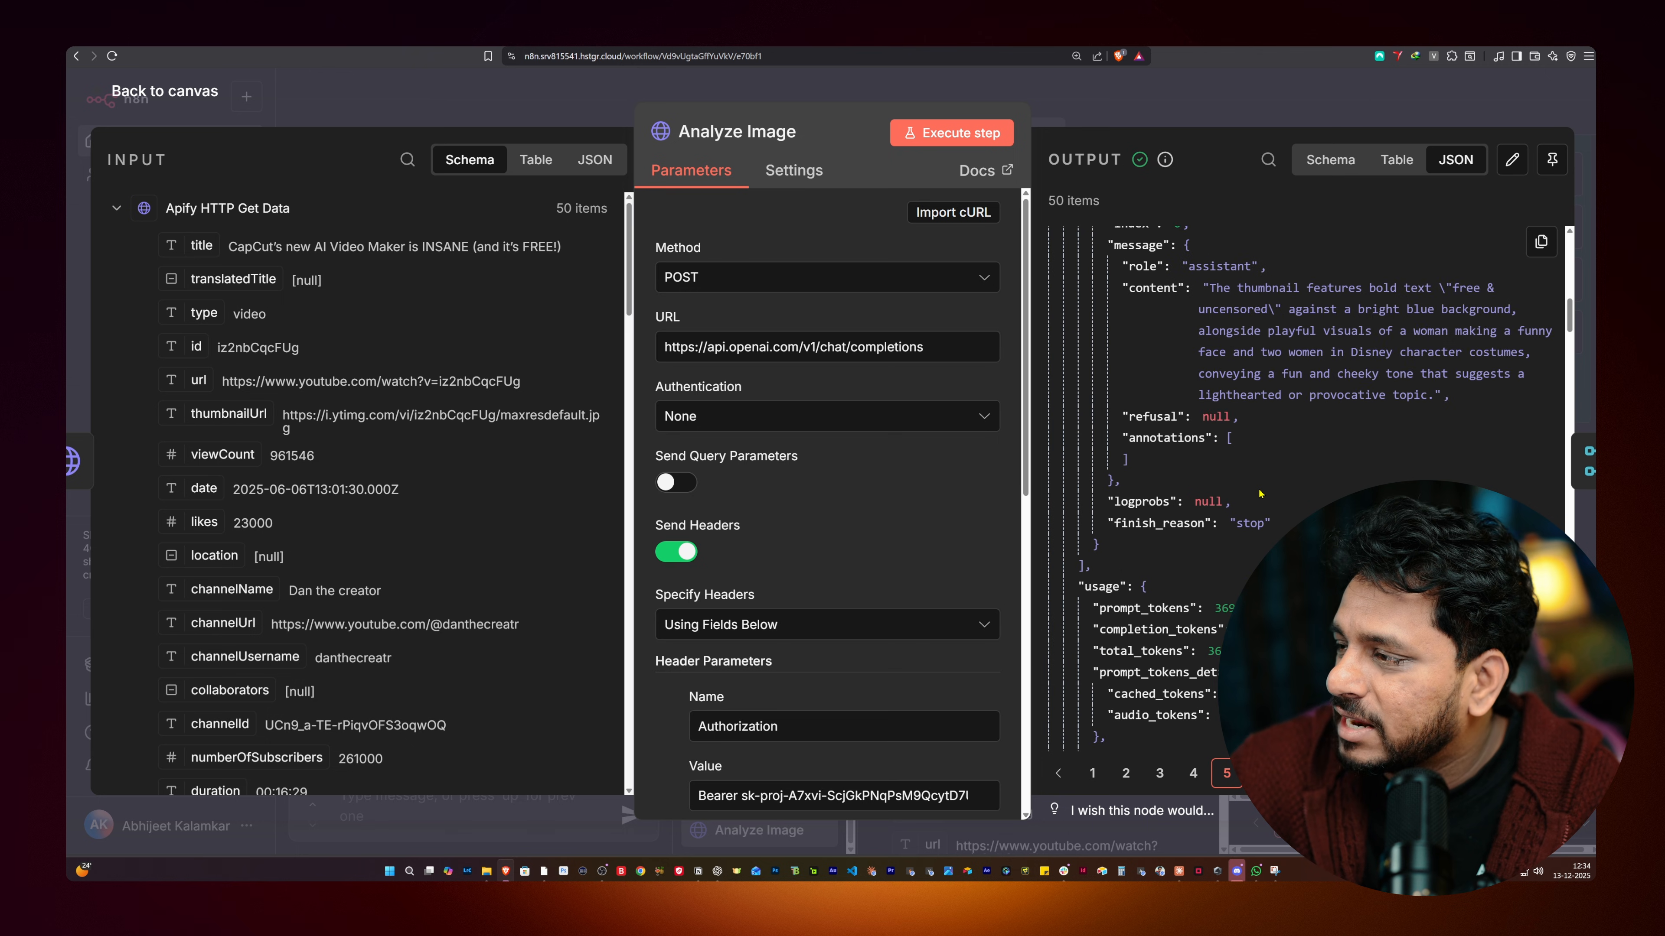
key(Escape)
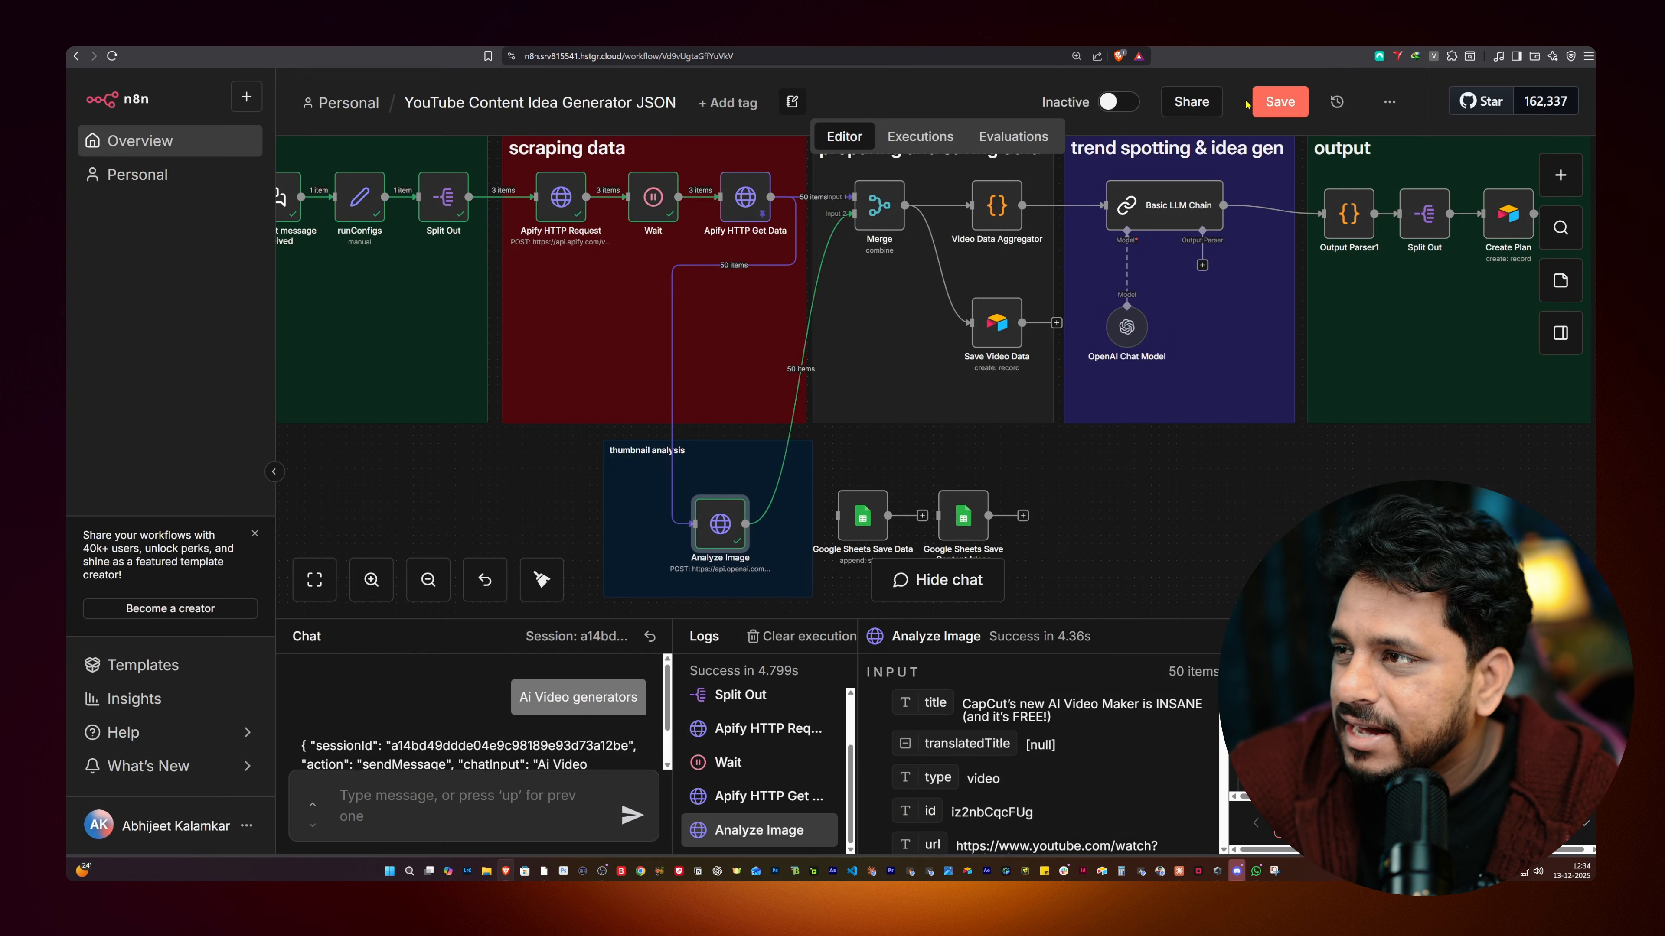
Step: Execute the Merge node, look through its combined JSON output, and close the node
double_click(878, 205)
click(957, 138)
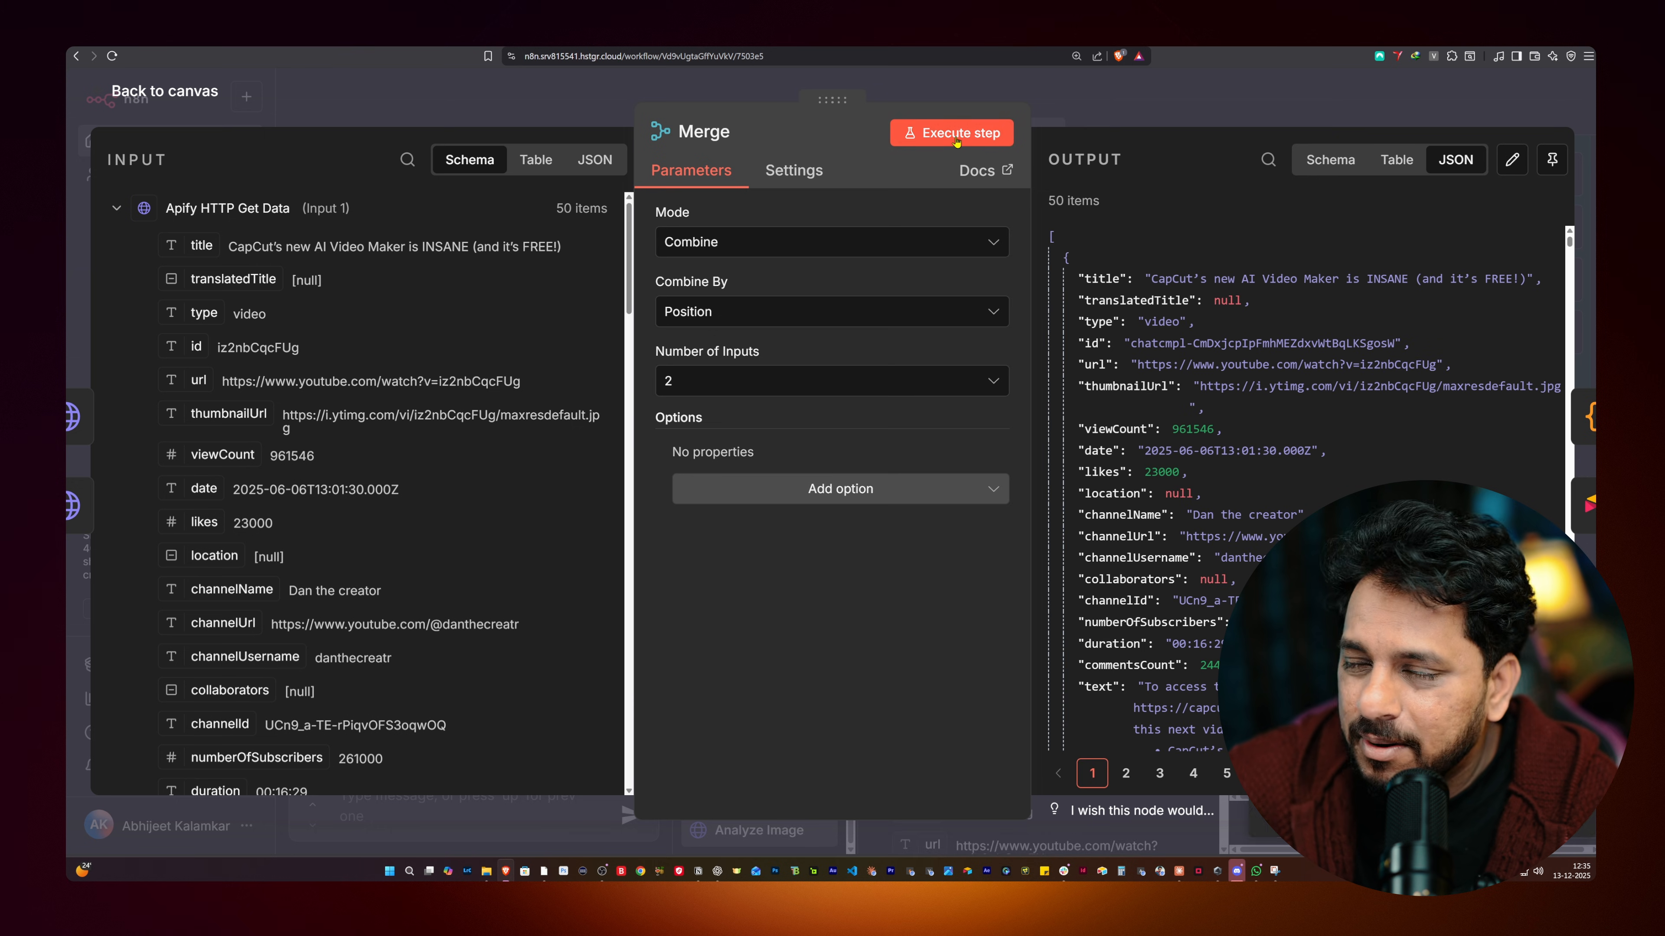
scroll(1210, 323, down, 10)
scroll(1210, 323, down, 15)
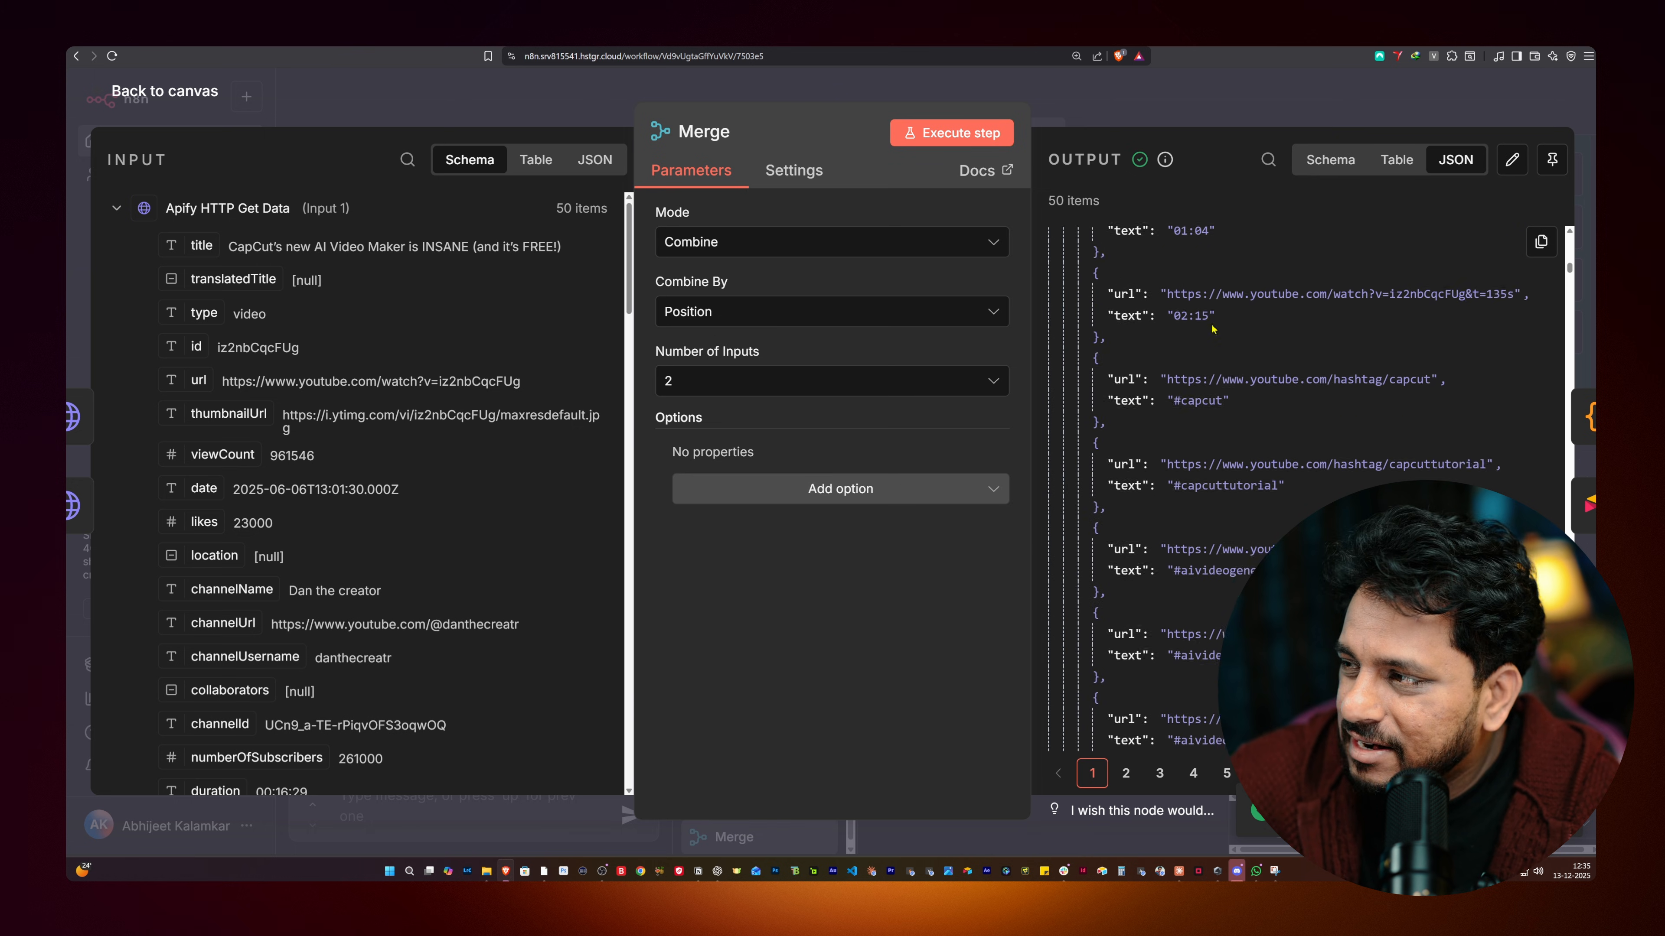
scroll(1210, 323, down, 10)
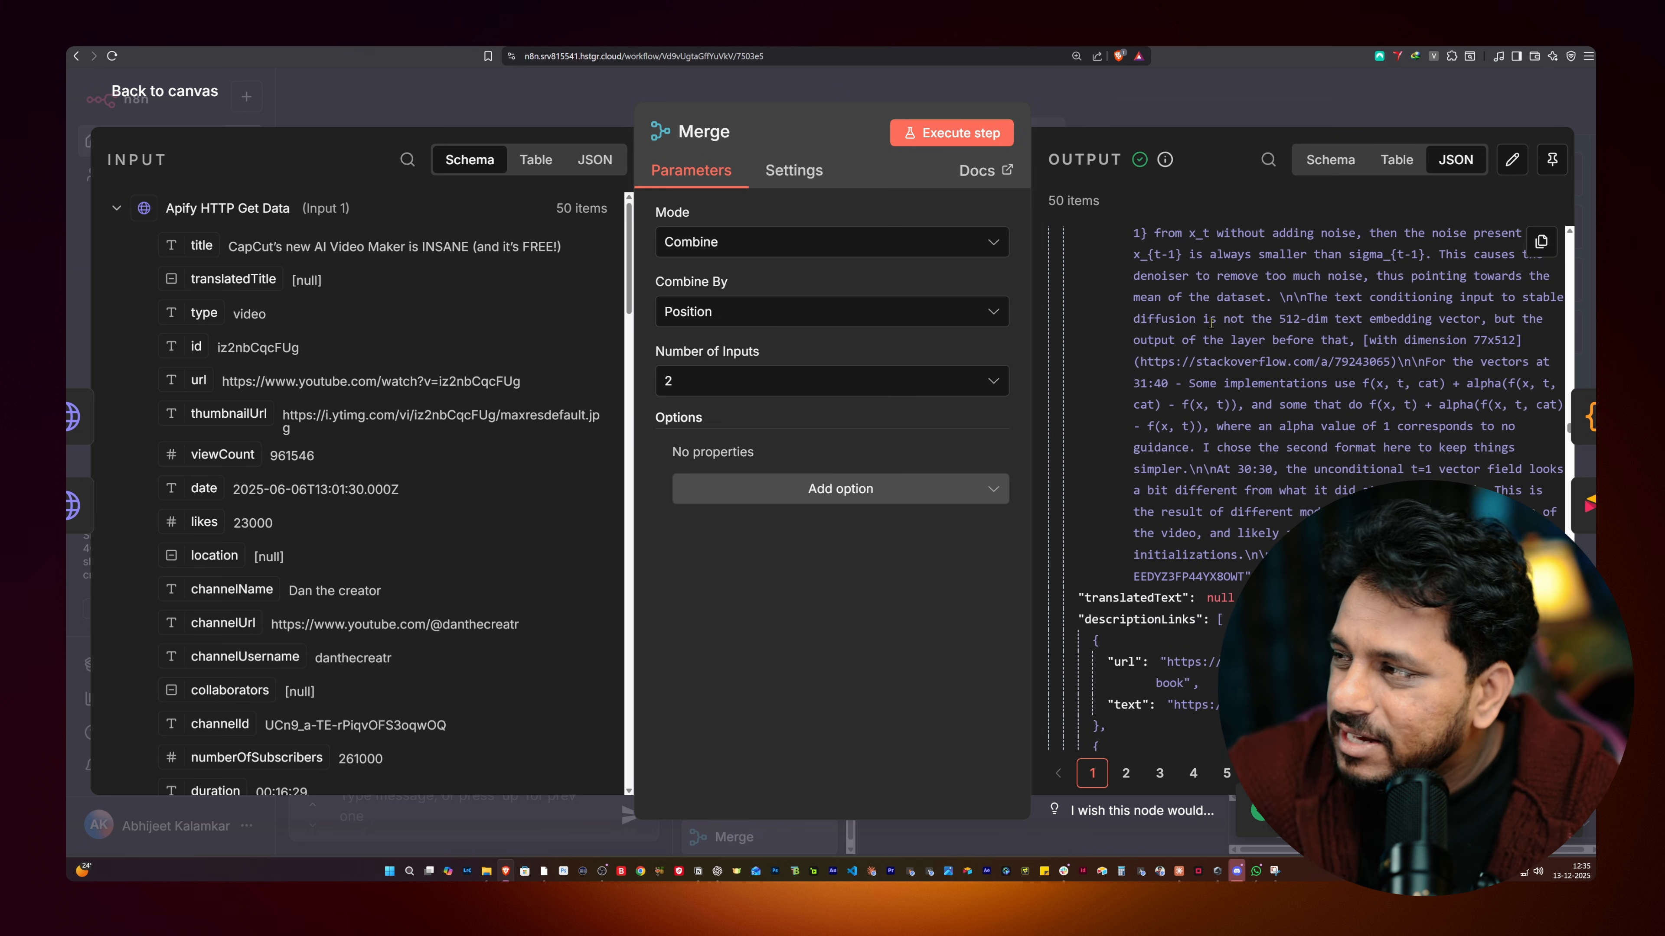
key(Escape)
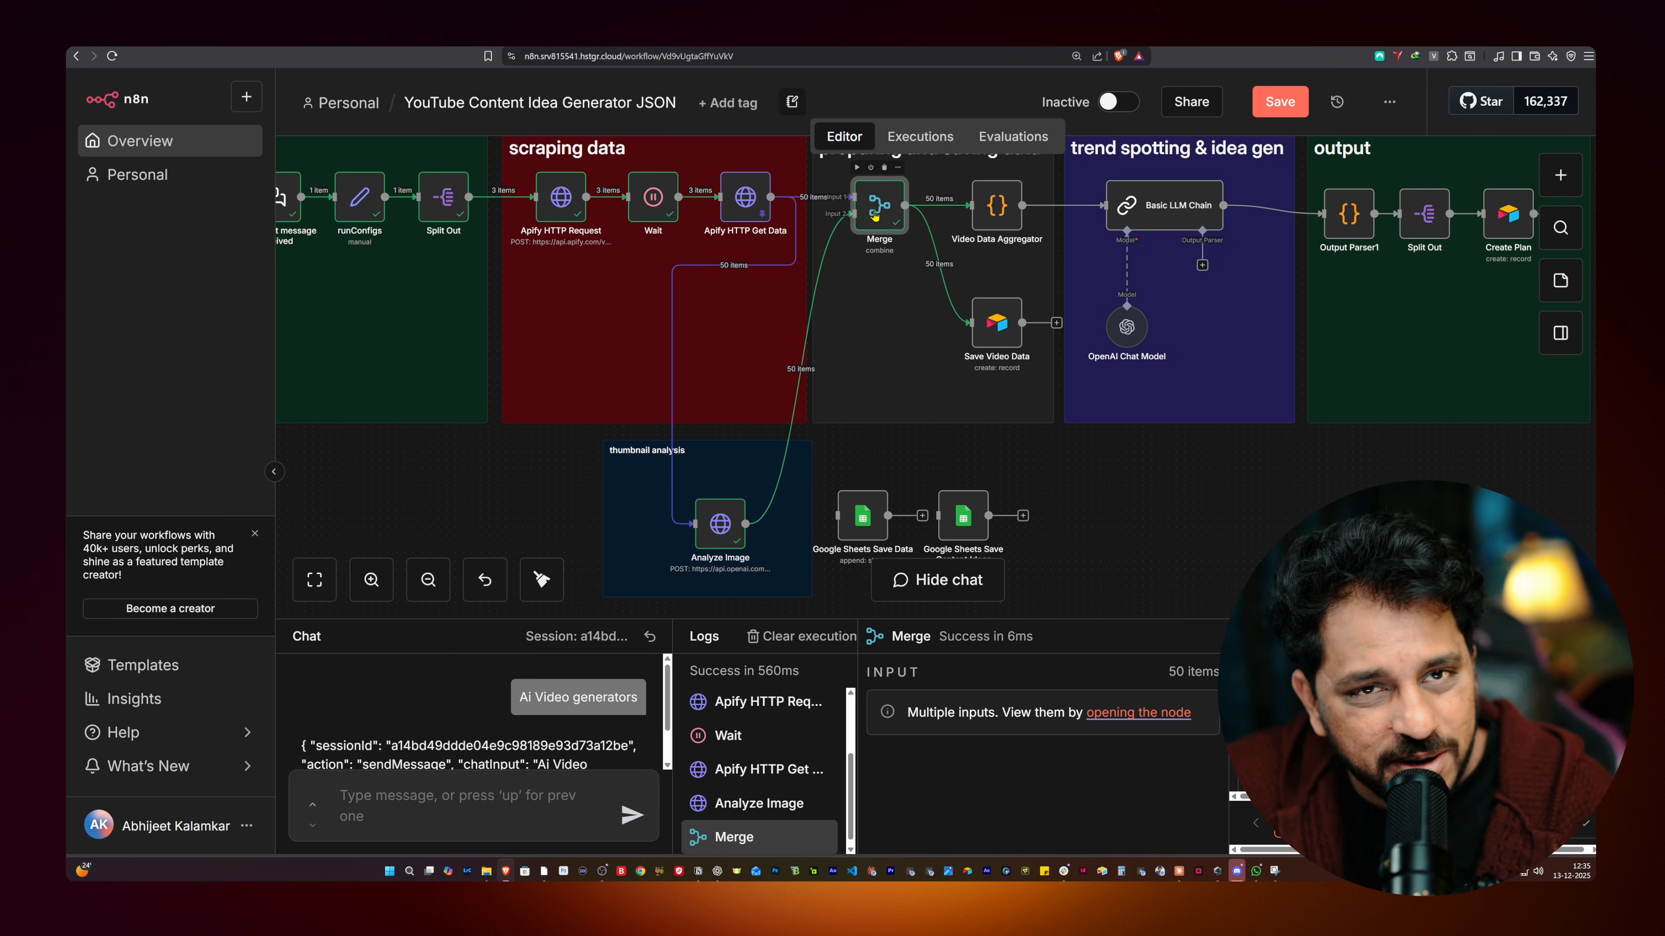
Step: Open the Save Video Data node and examine its Airtable base, table and column mappings from post_title to posted_at
double_click(998, 322)
scroll(890, 405, down, 5)
scroll(890, 400, up, 5)
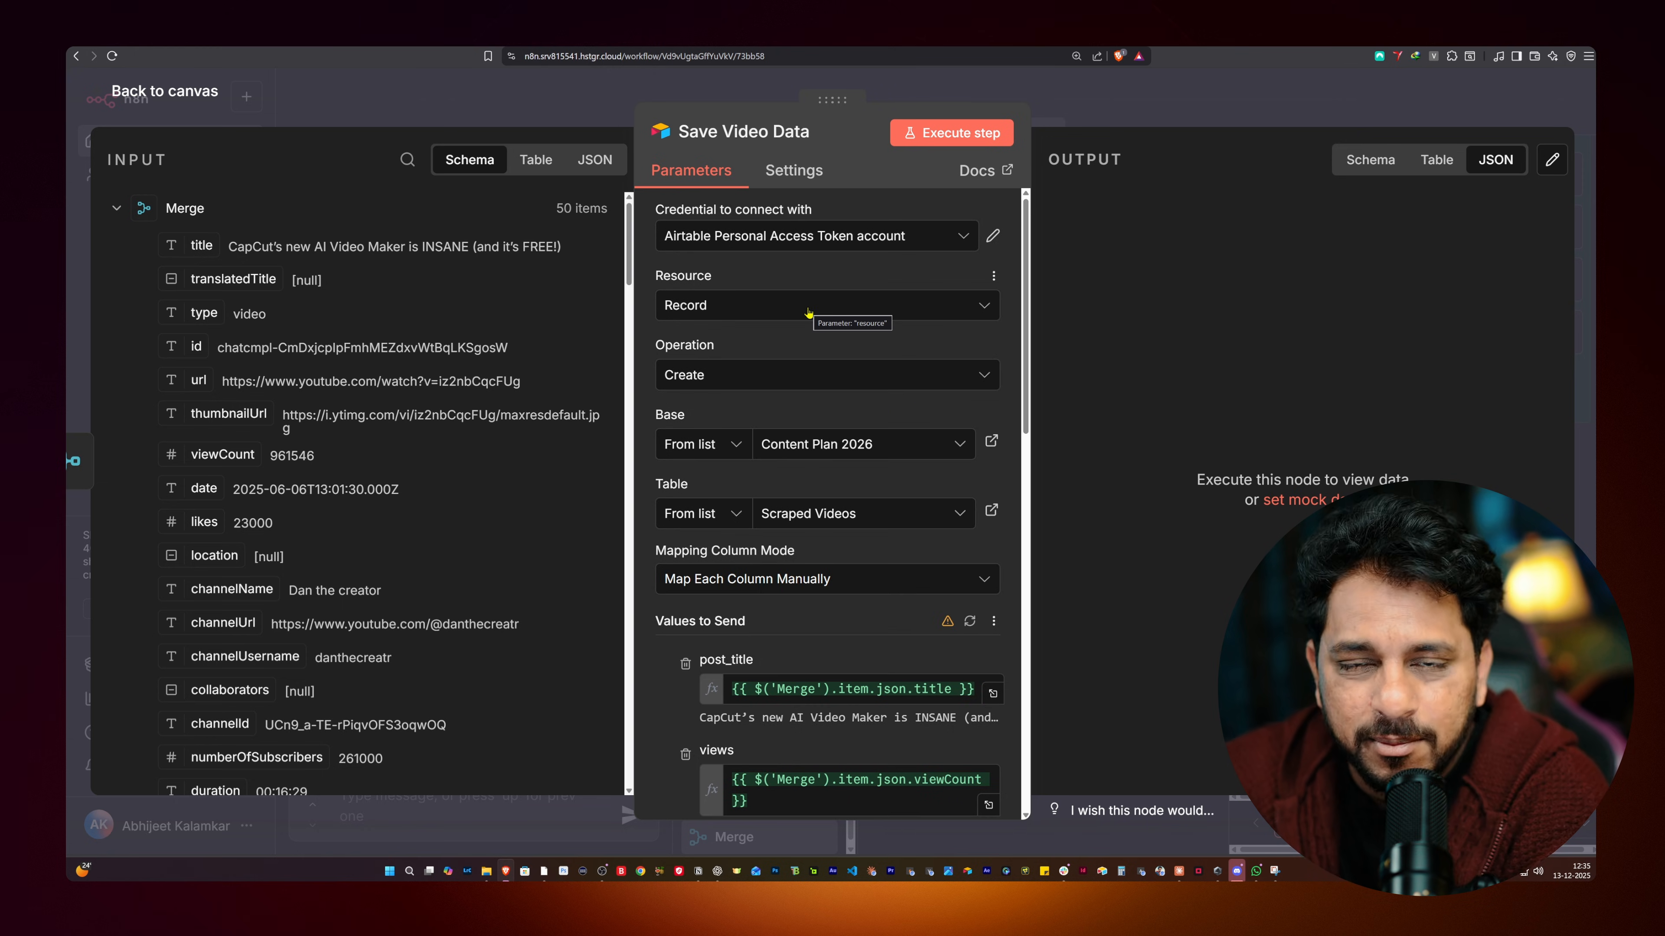
scroll(818, 419, down, 2)
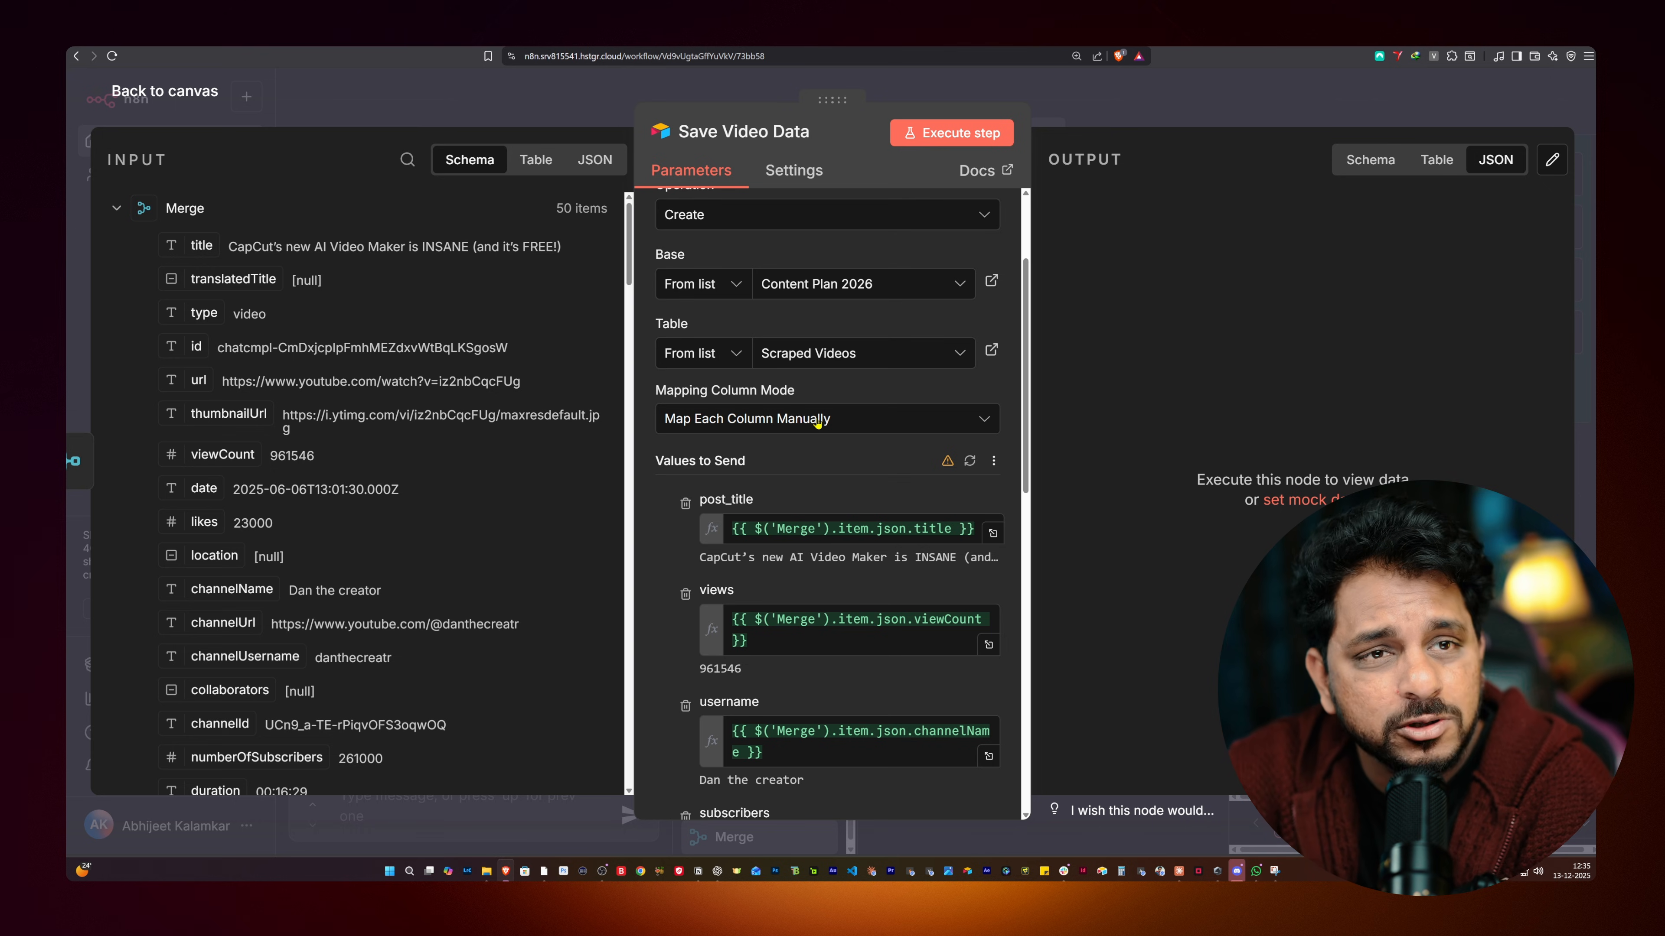
scroll(842, 328, down, 4)
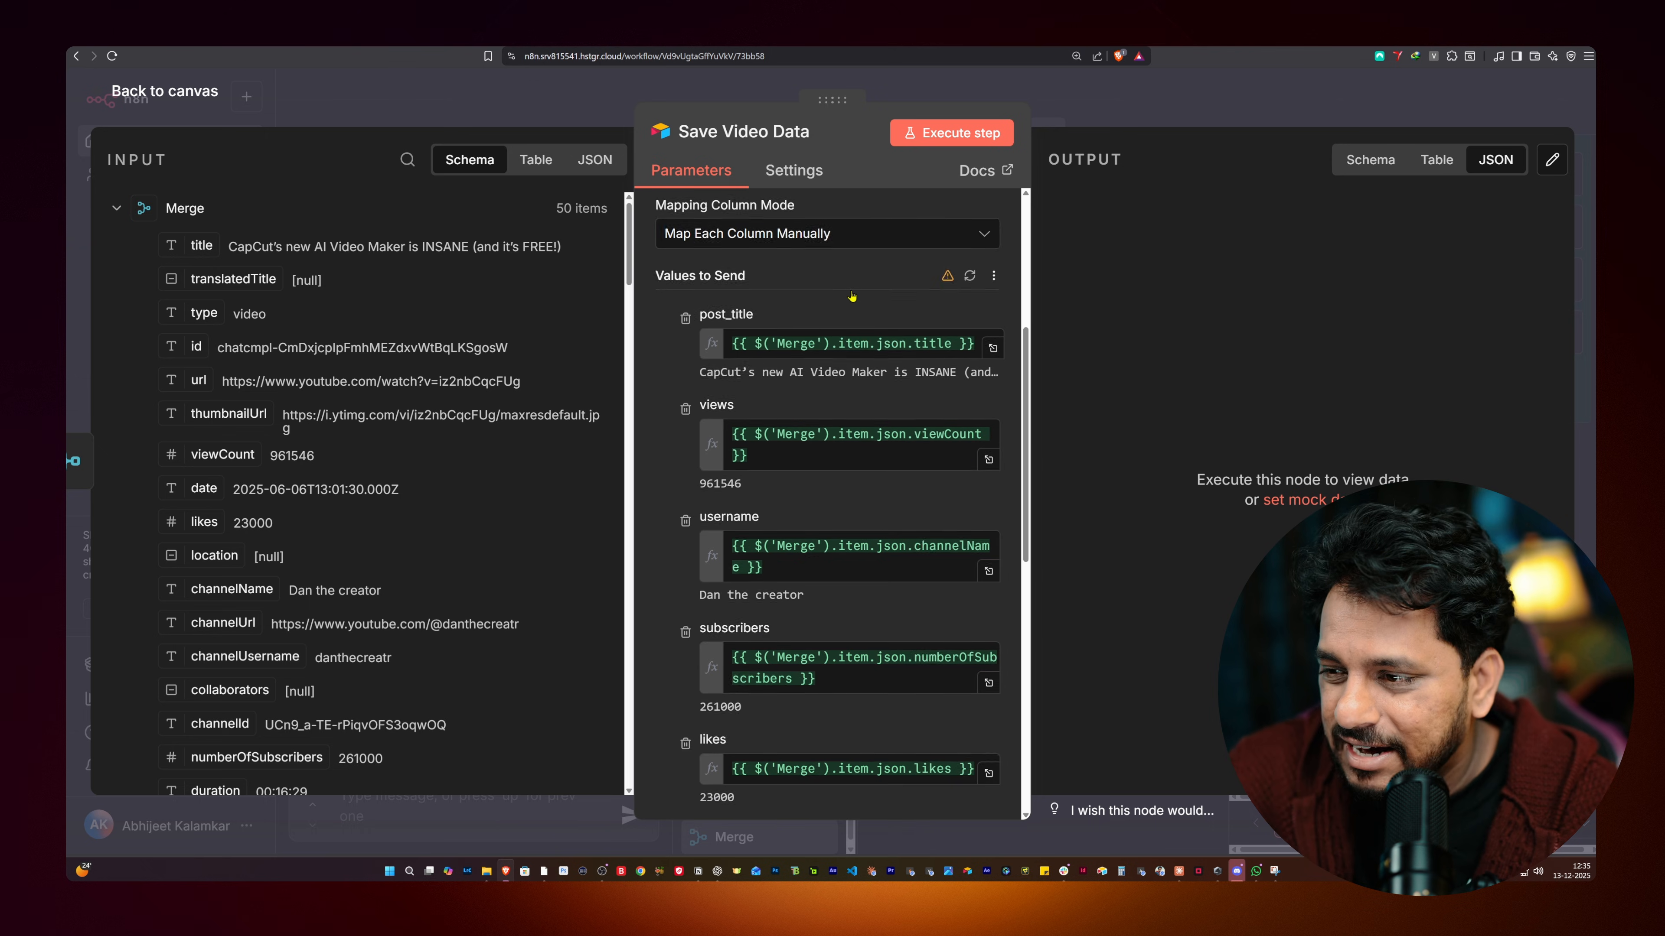
scroll(850, 297, down, 7)
scroll(822, 583, up, 12)
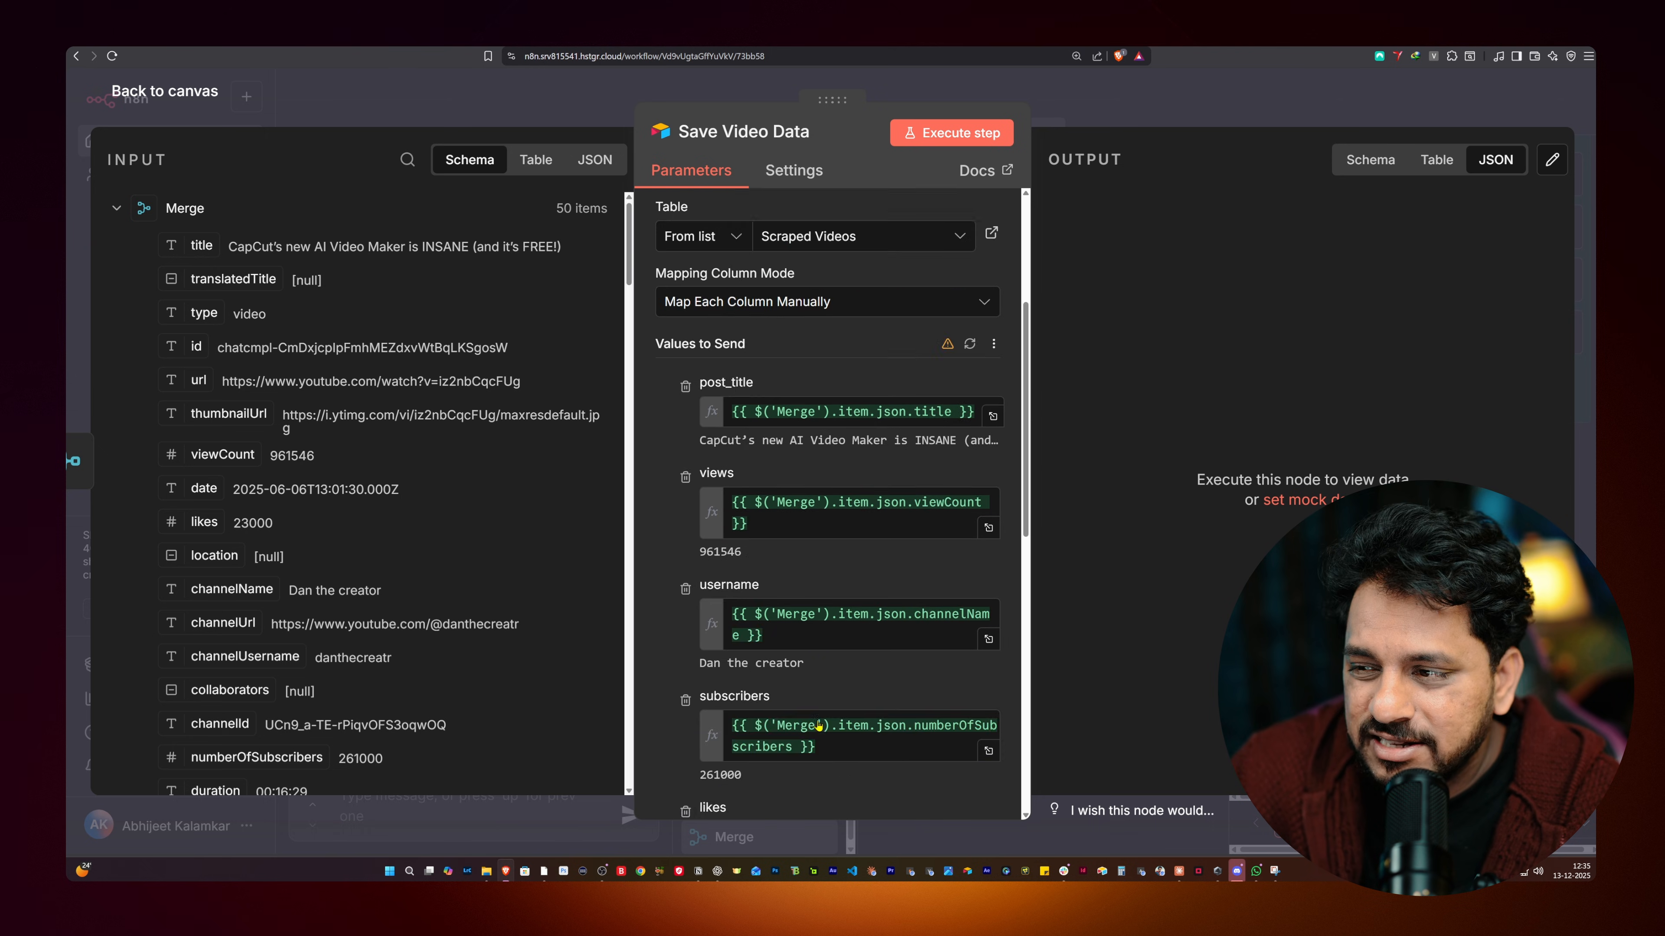
scroll(823, 584, down, 4)
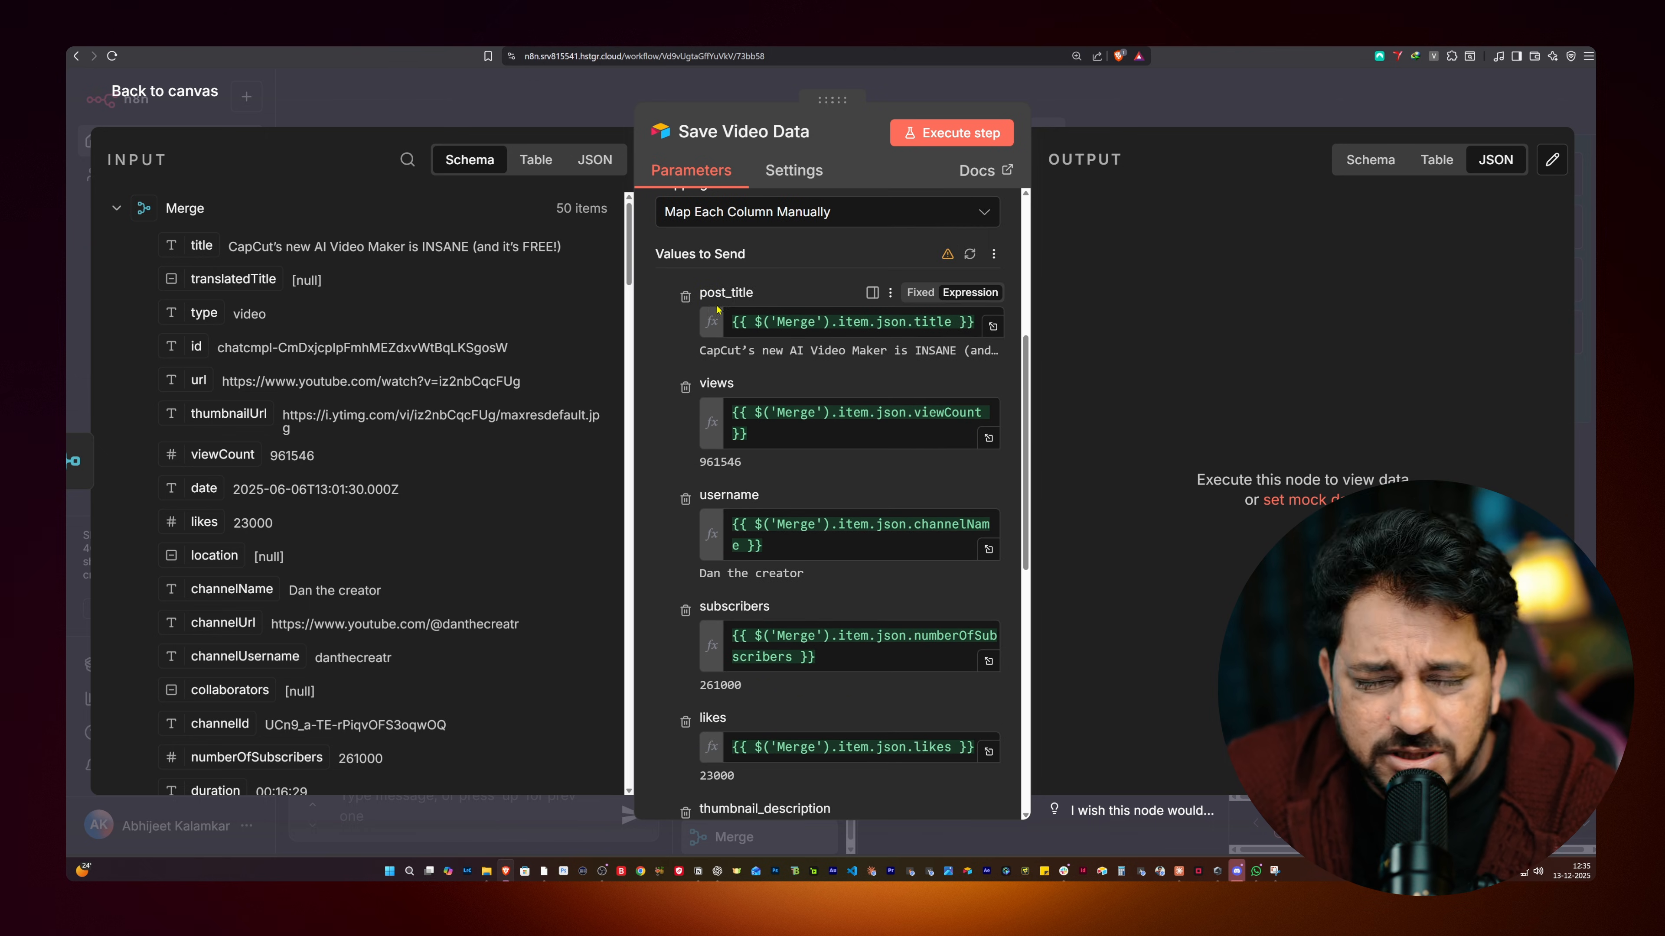
scroll(692, 435, down, 4)
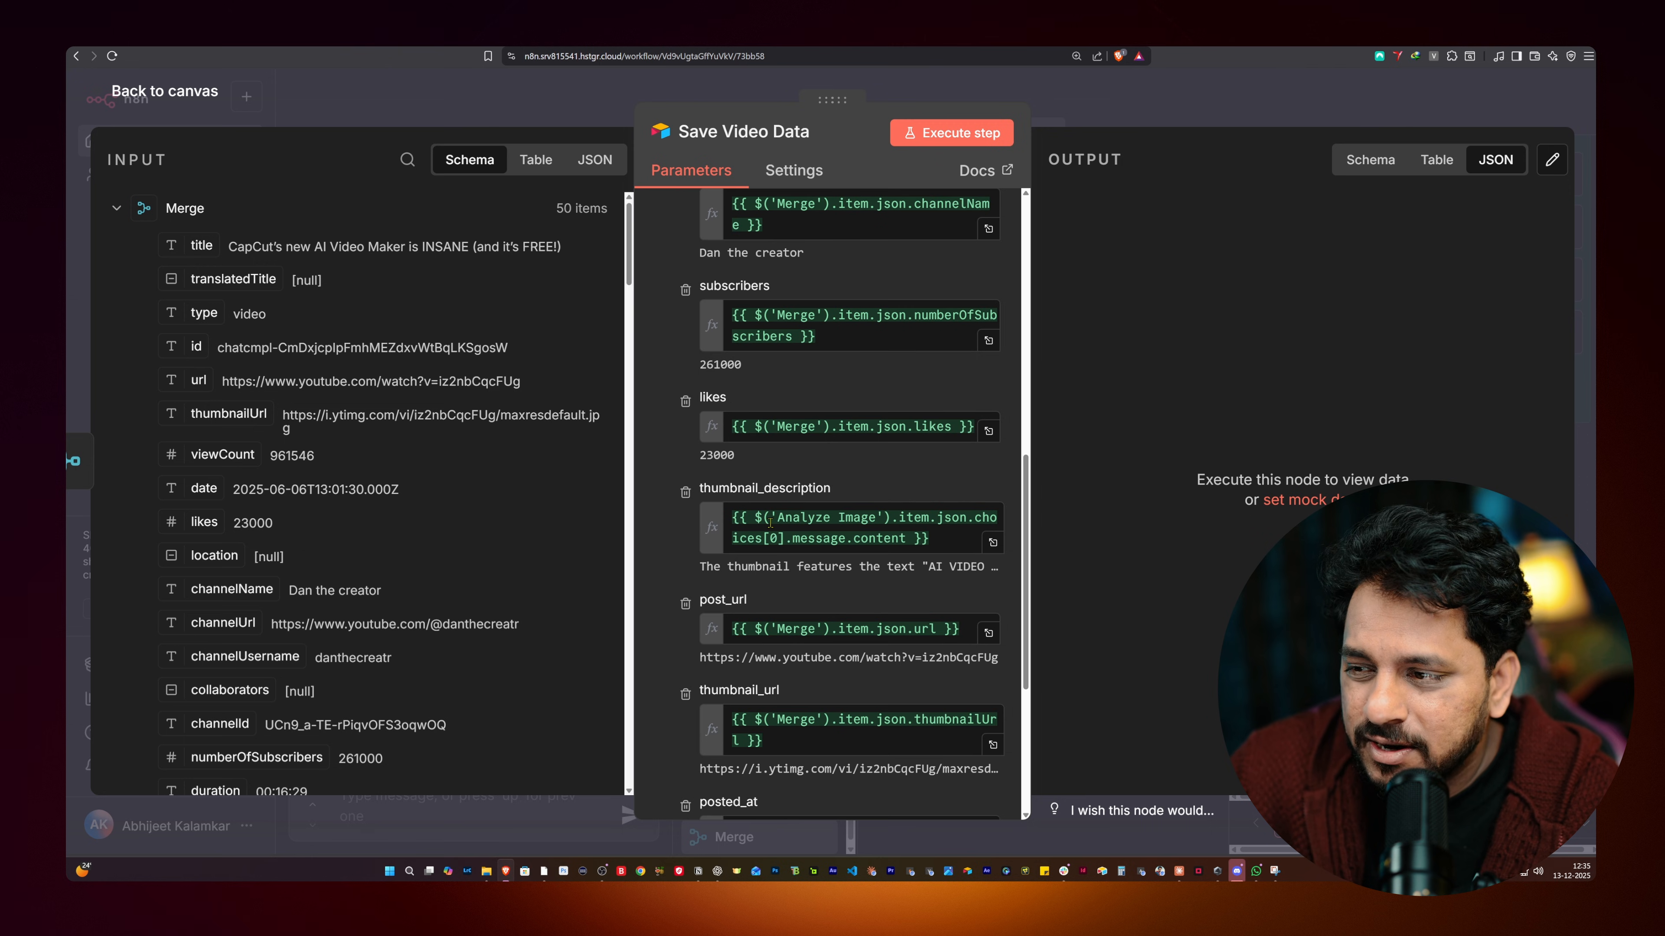
scroll(165, 251, down, 4)
scroll(168, 249, up, 4)
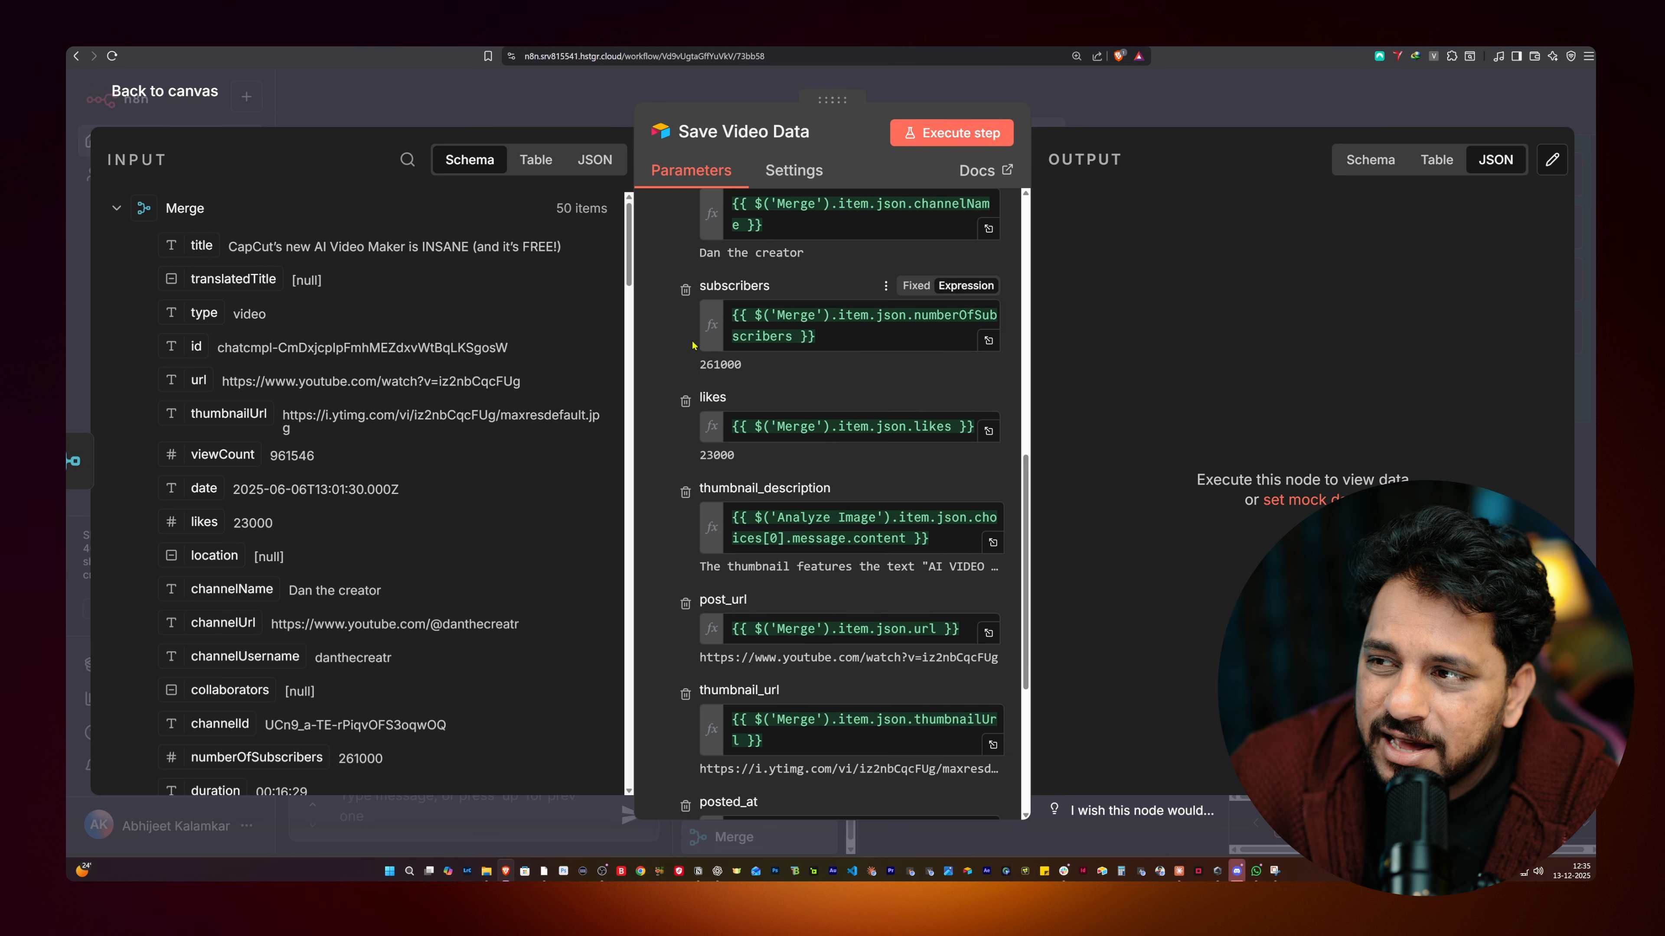
Step: Replace the post_title mapping in Save Video Data with the title field from the Merge input, {{ $json.title }}
scroll(781, 478, up, 8)
triple_click(782, 480)
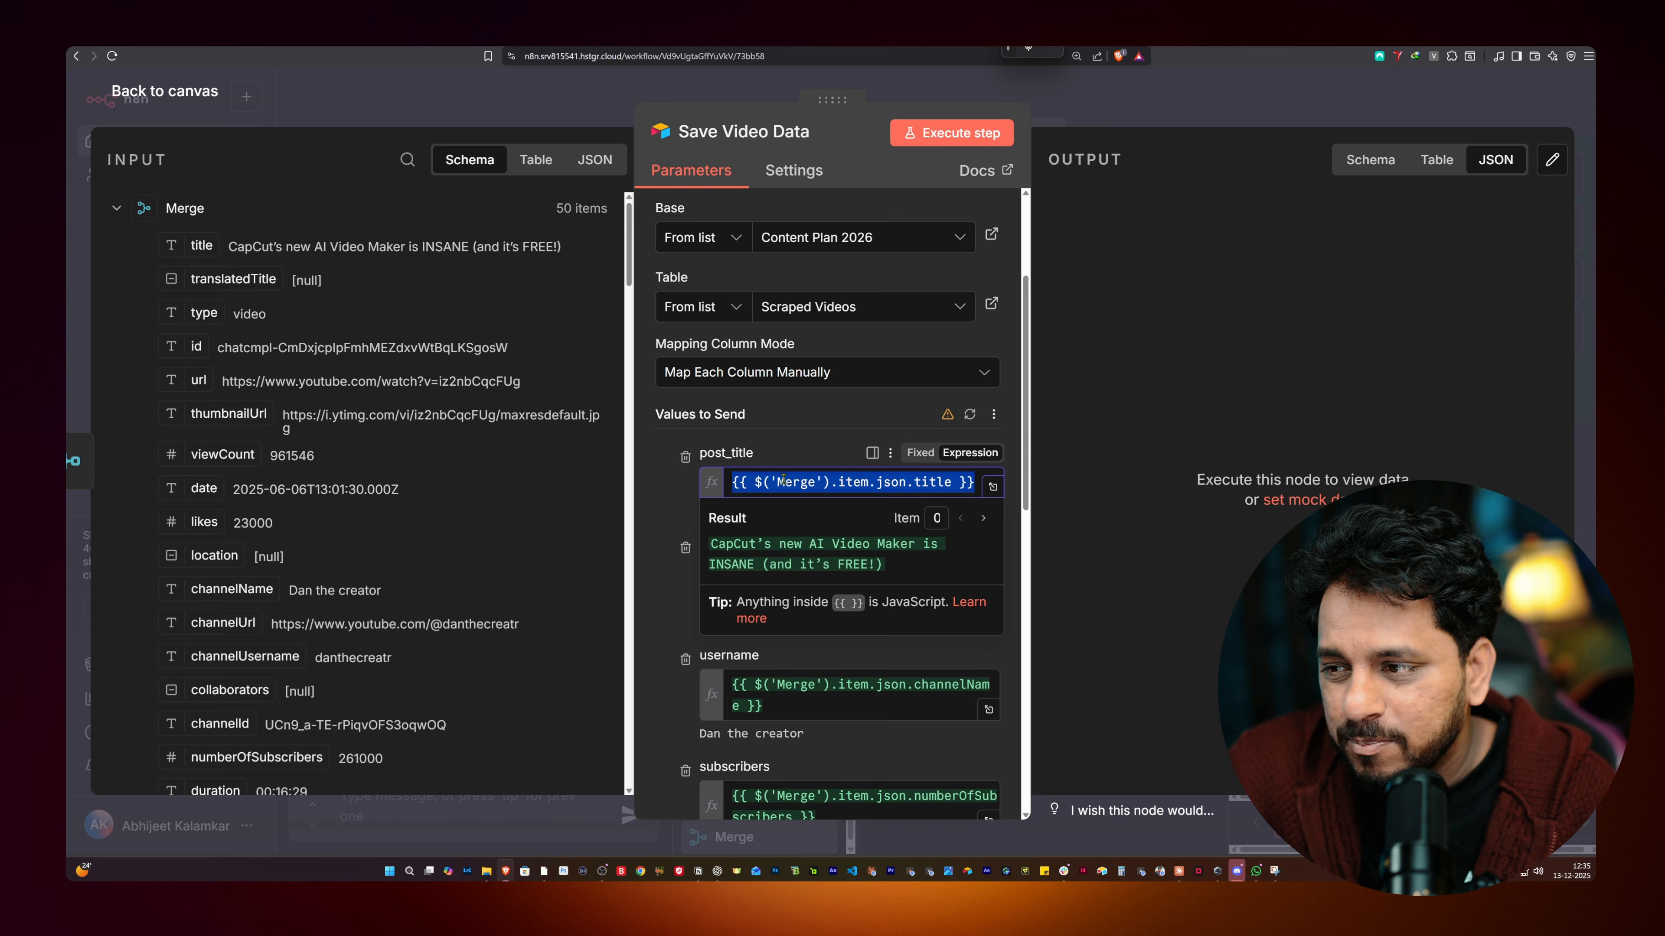
key(BackSpace)
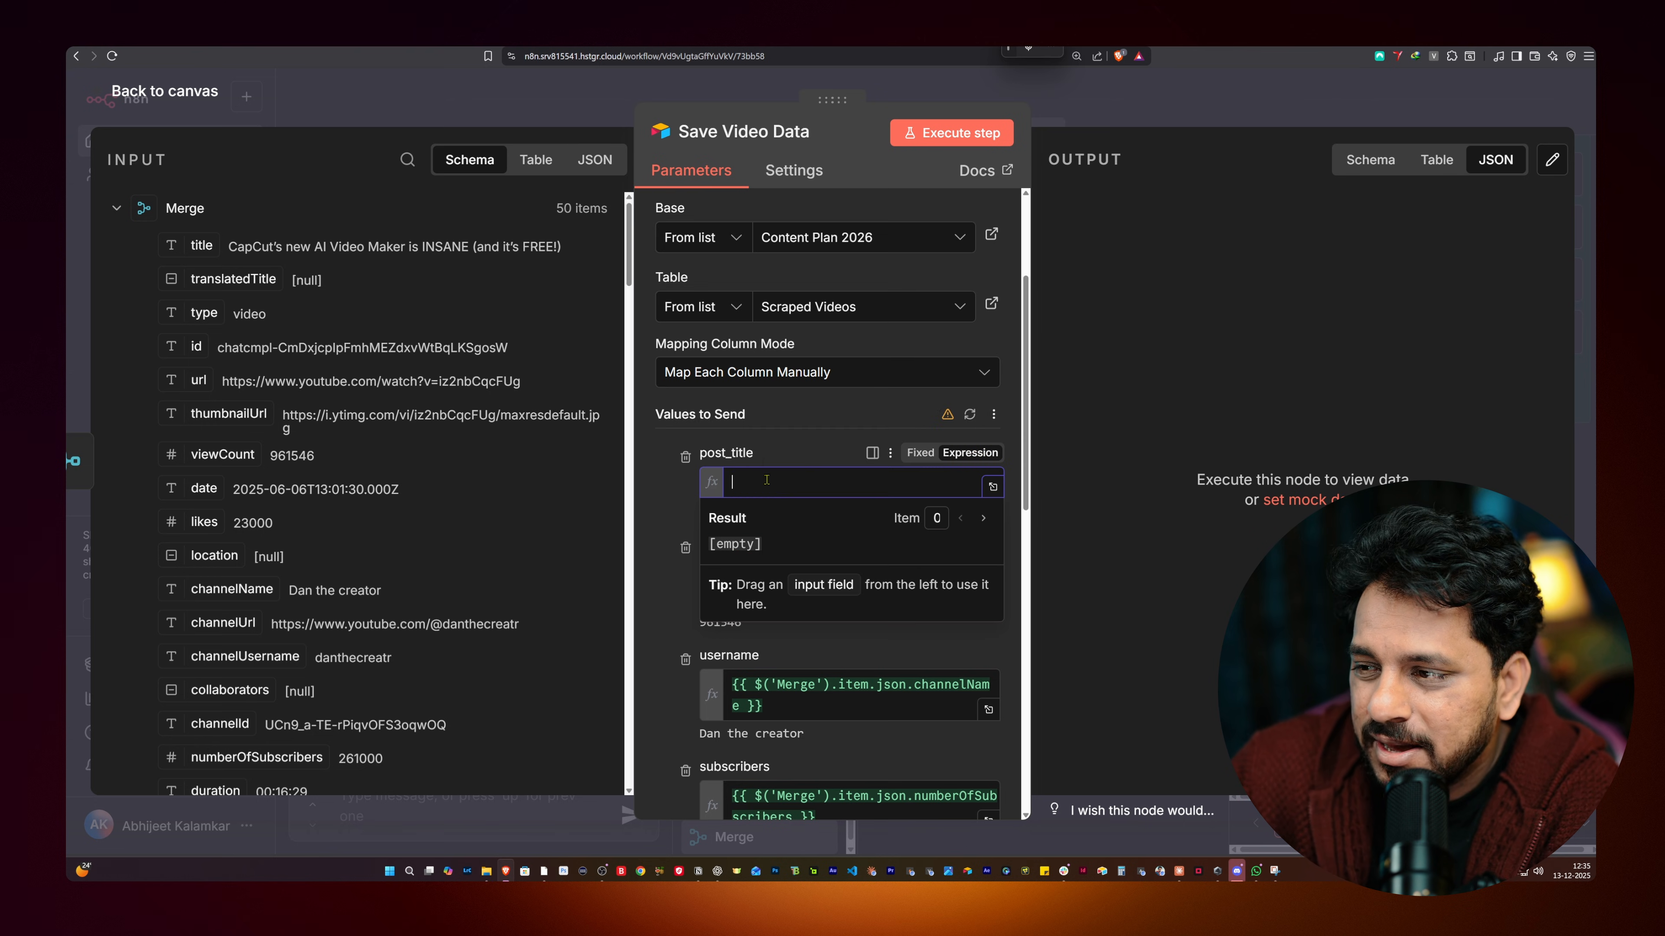
drag(201, 245, 755, 483)
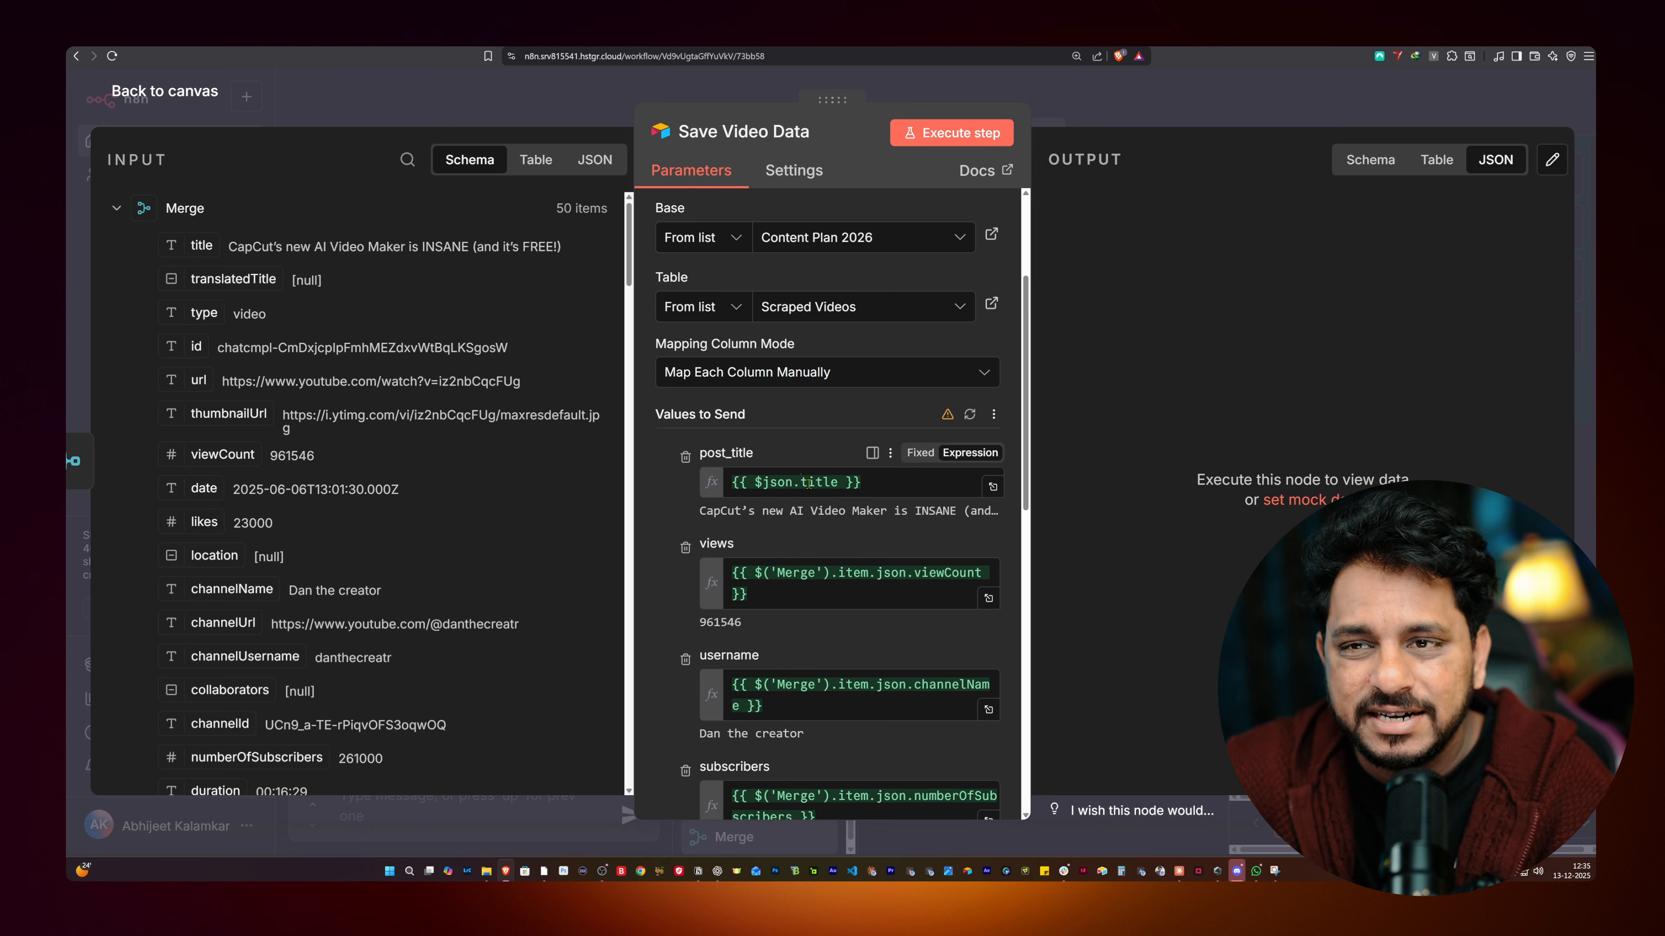
scroll(810, 439, down, 5)
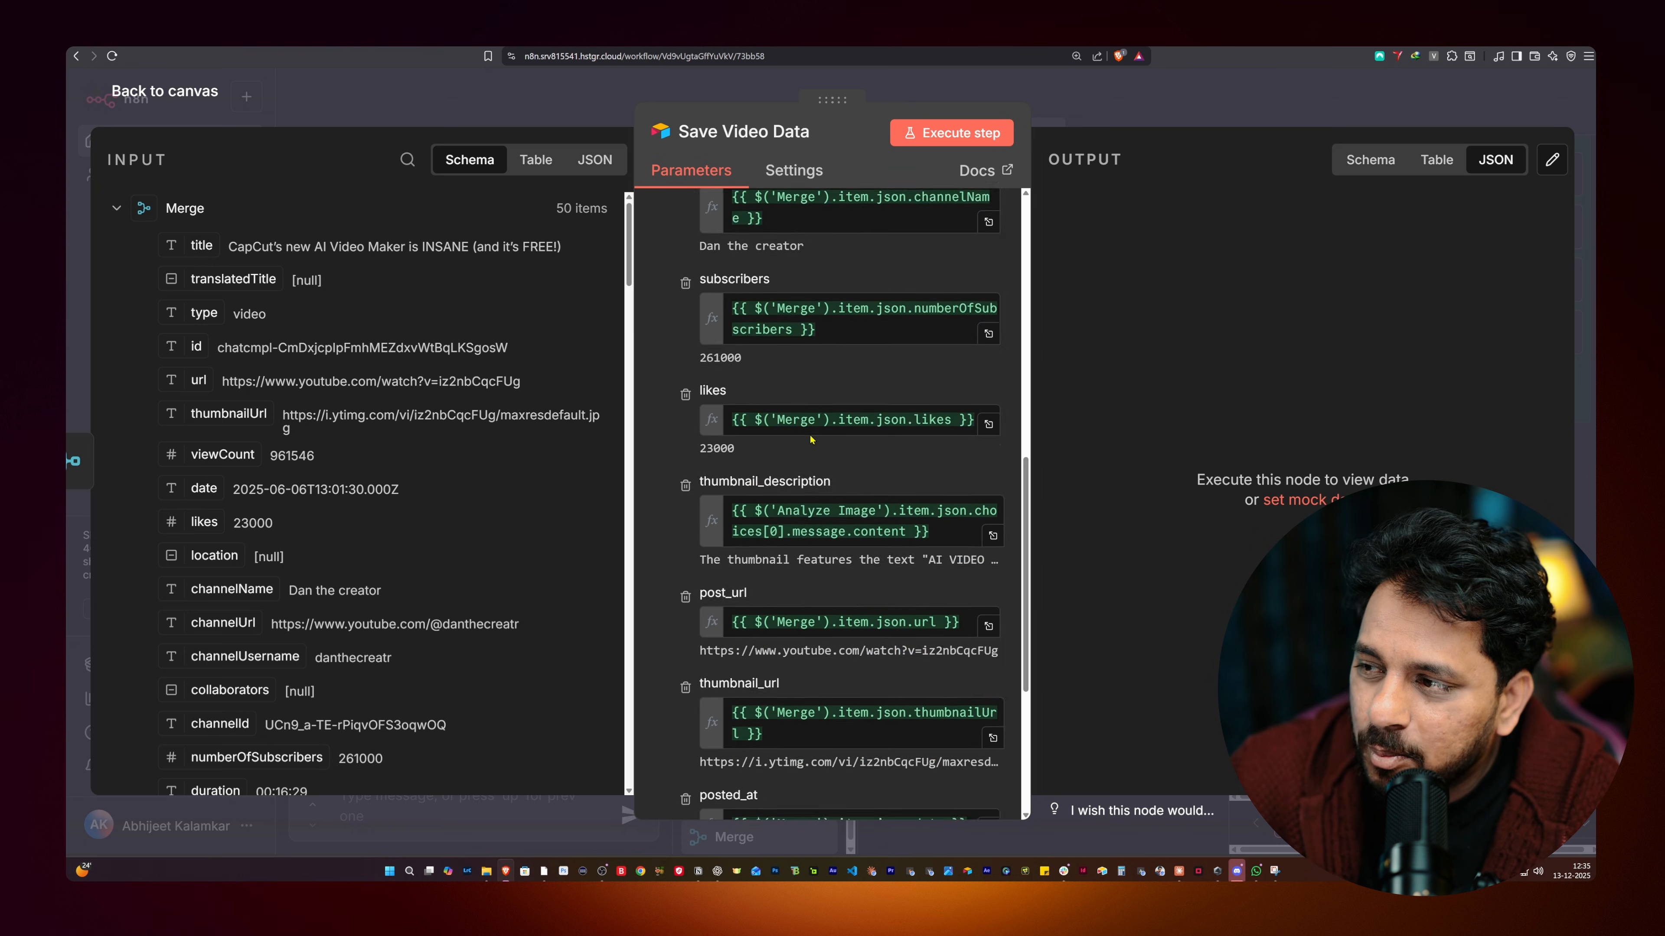
Step: Execute the Save Video Data node and check the rows being added to the Scraped Videos table in Airtable
scroll(813, 433, up, 8)
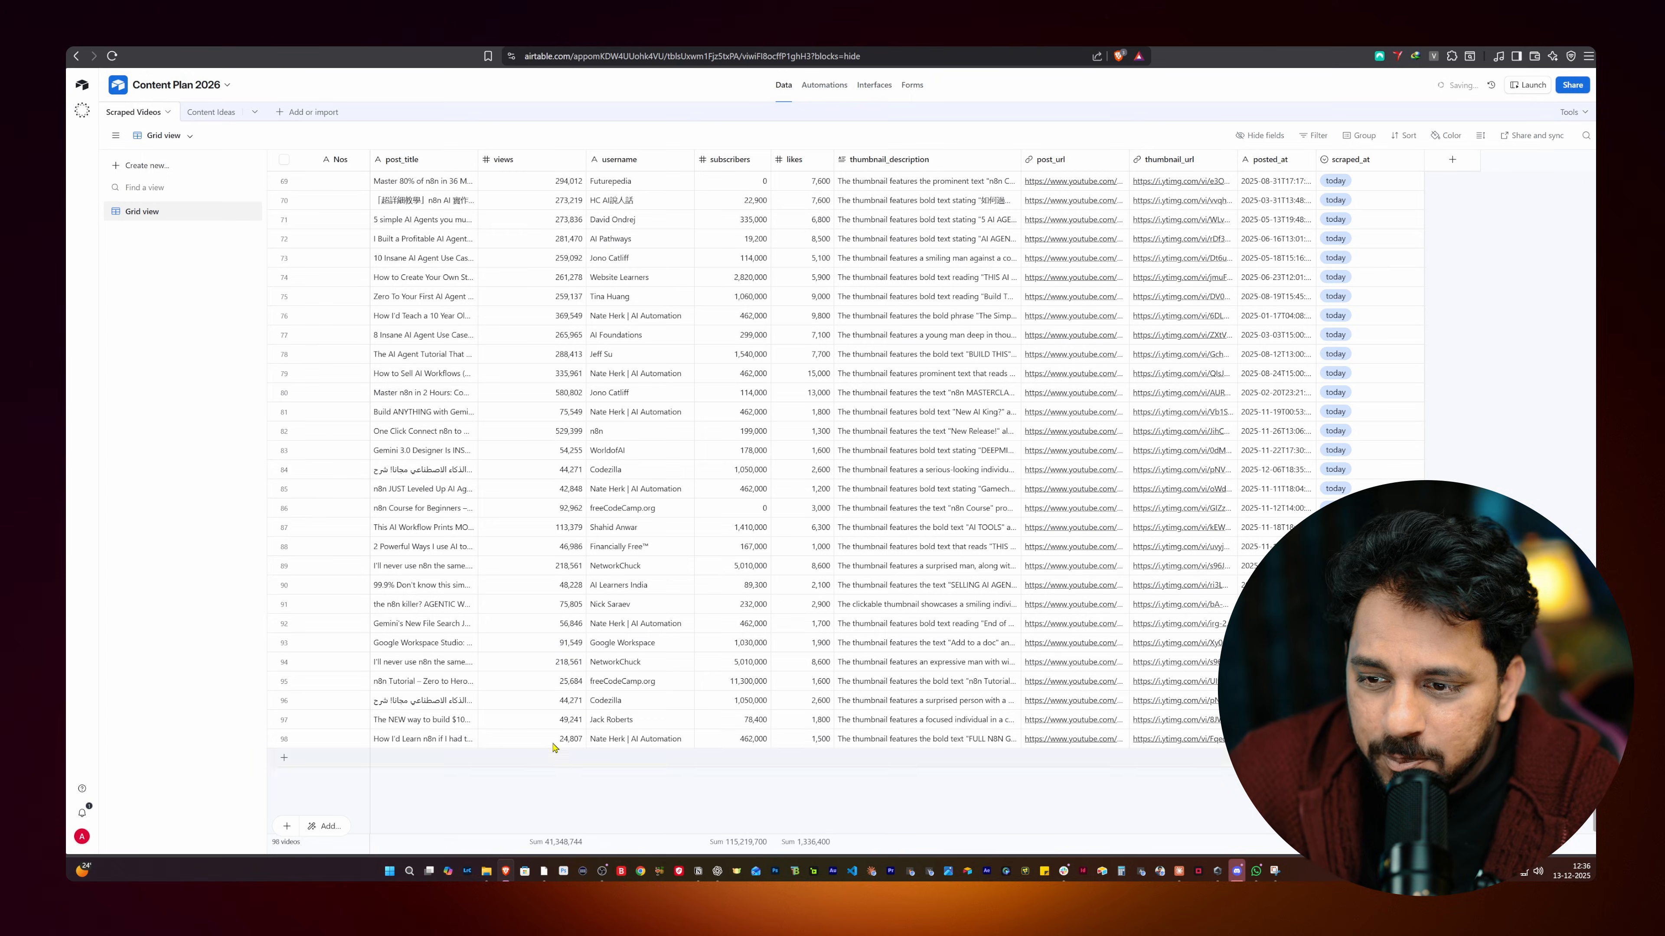
scroll(551, 376, up, 10)
scroll(552, 376, down, 10)
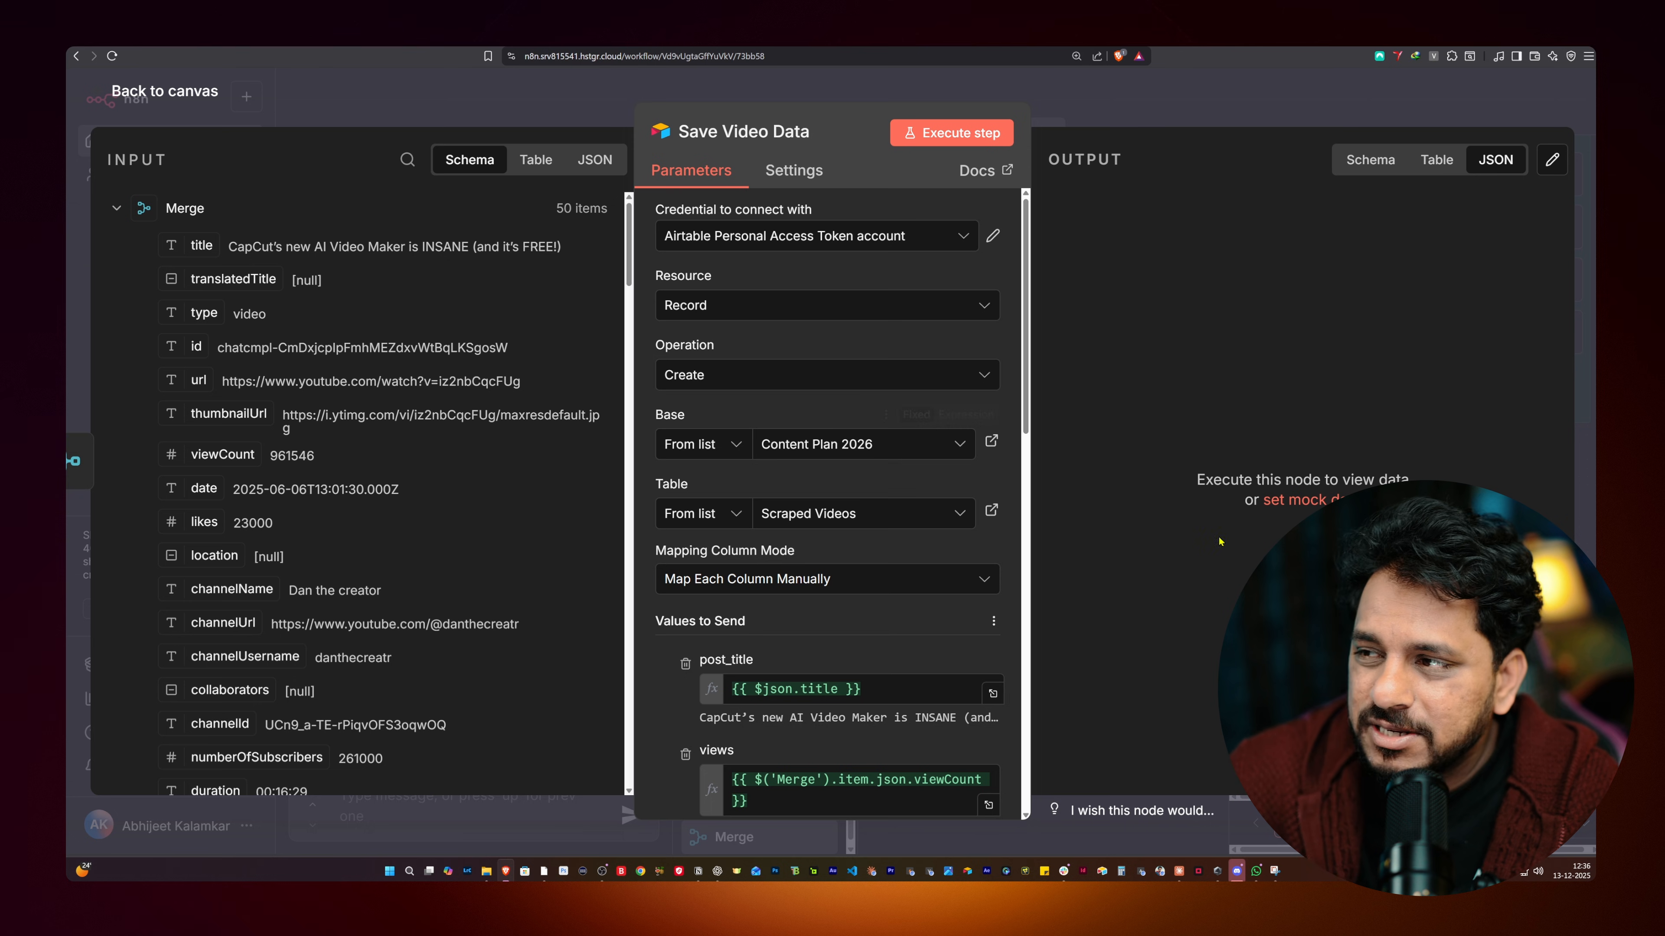
click(970, 141)
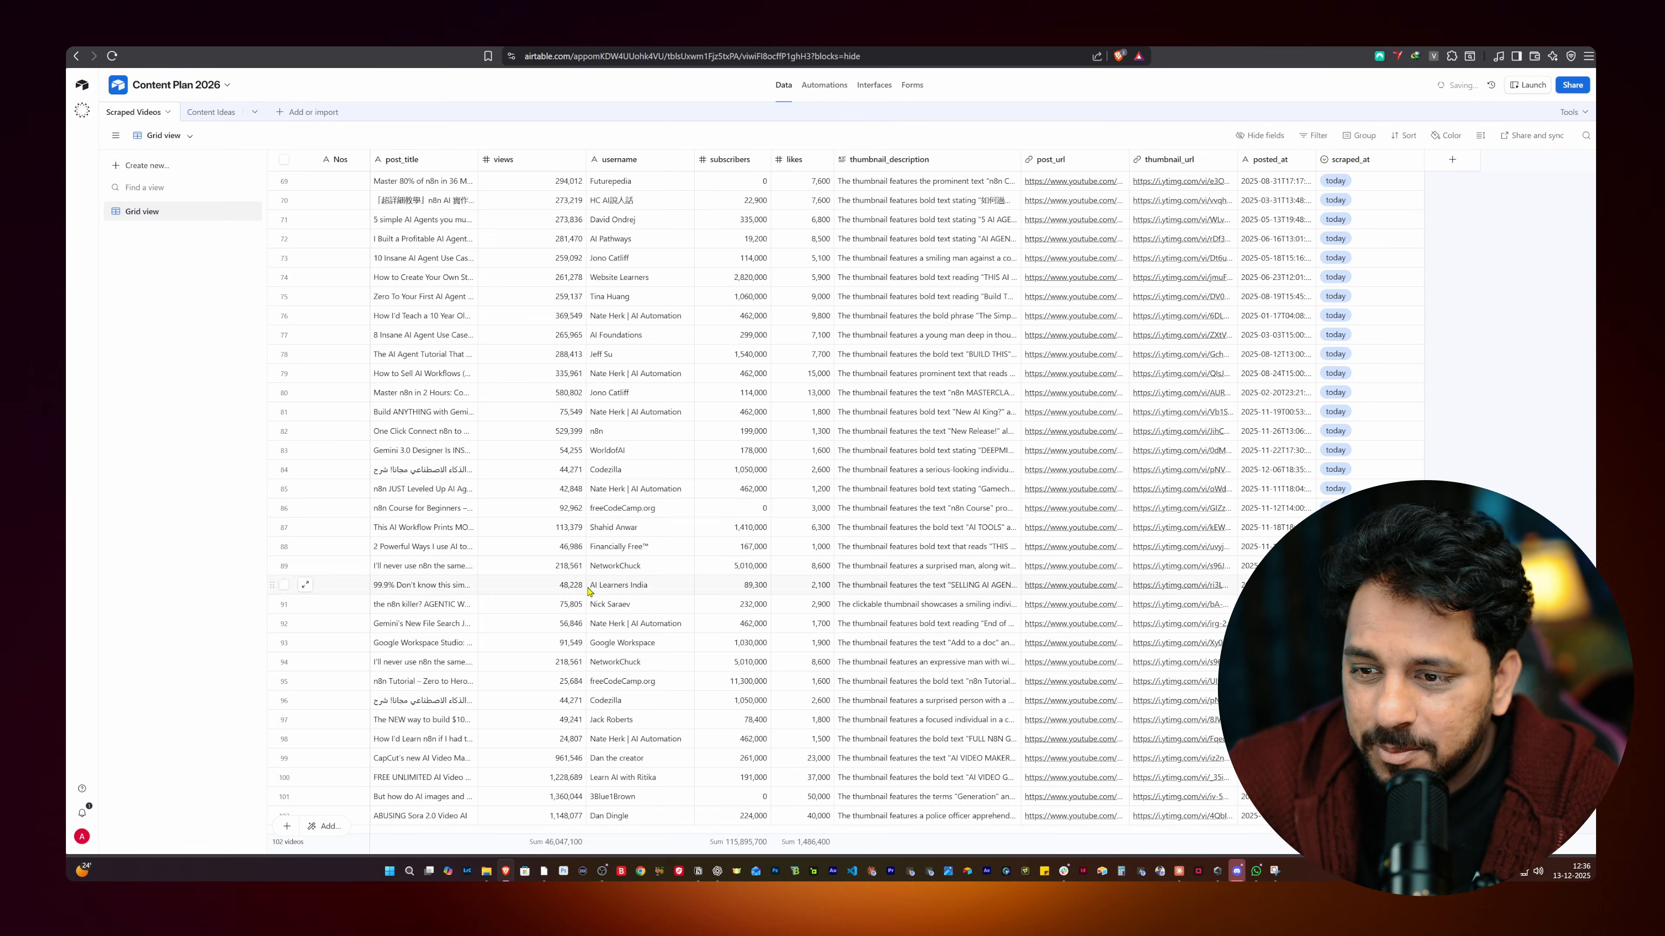
scroll(588, 588, down, 2)
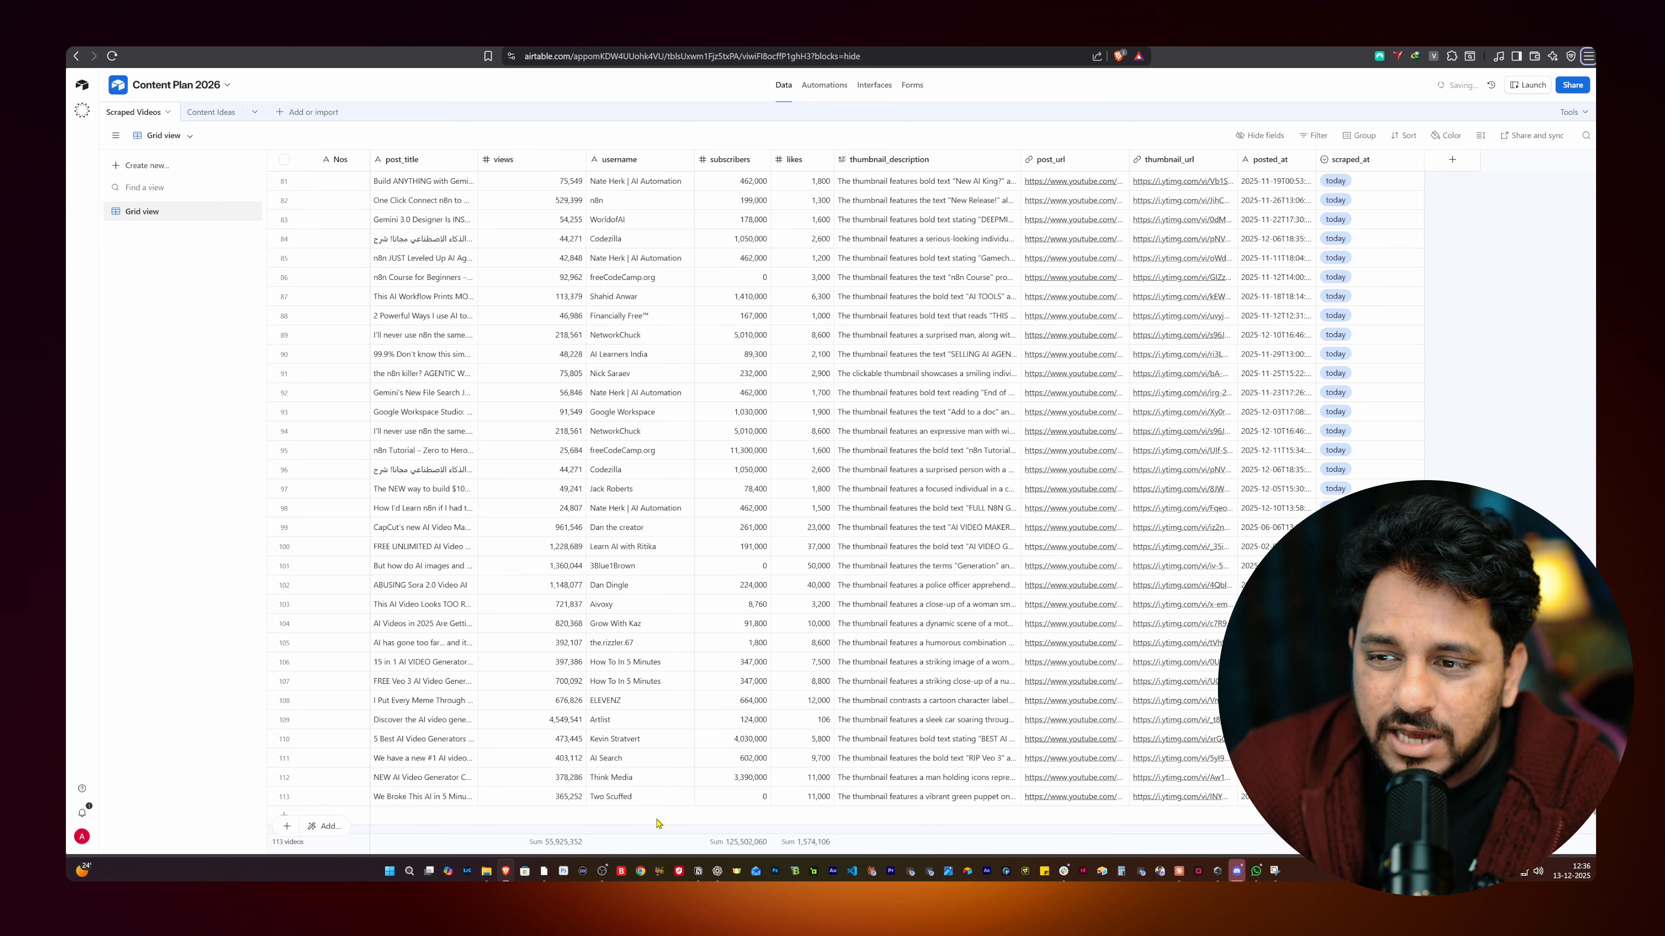
scroll(470, 604, down, 2)
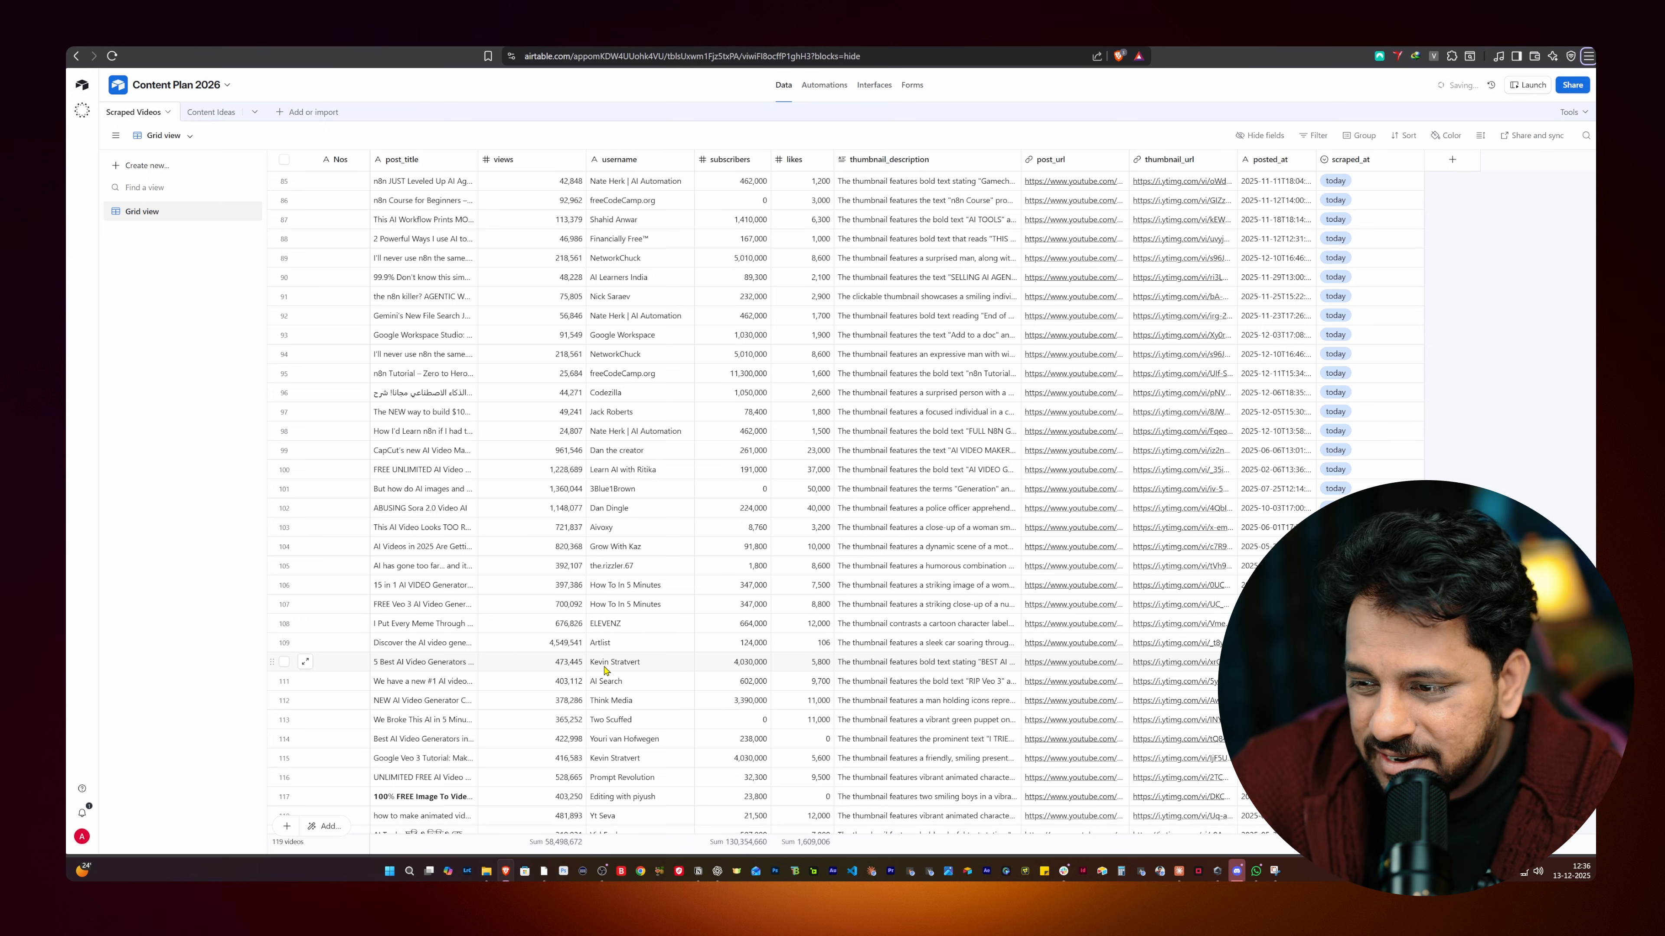
Step: Check the post and thumbnail links of the "5 Best AI Video Generators" record, and look through the remaining scraped video rows
click(1083, 663)
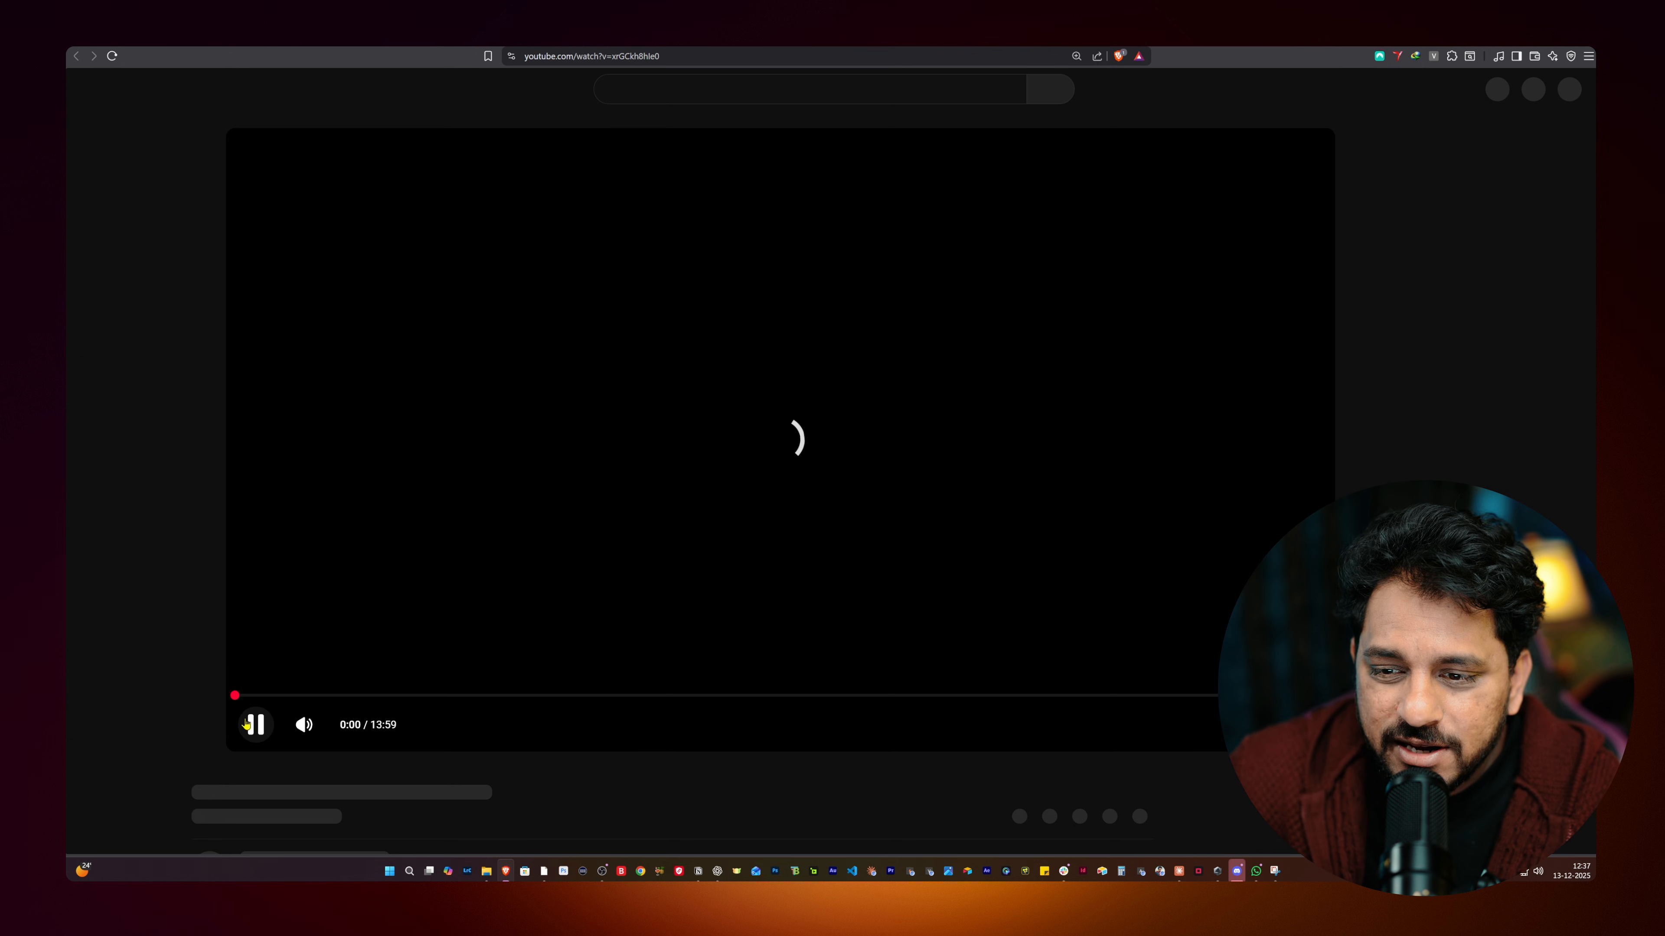
click(248, 724)
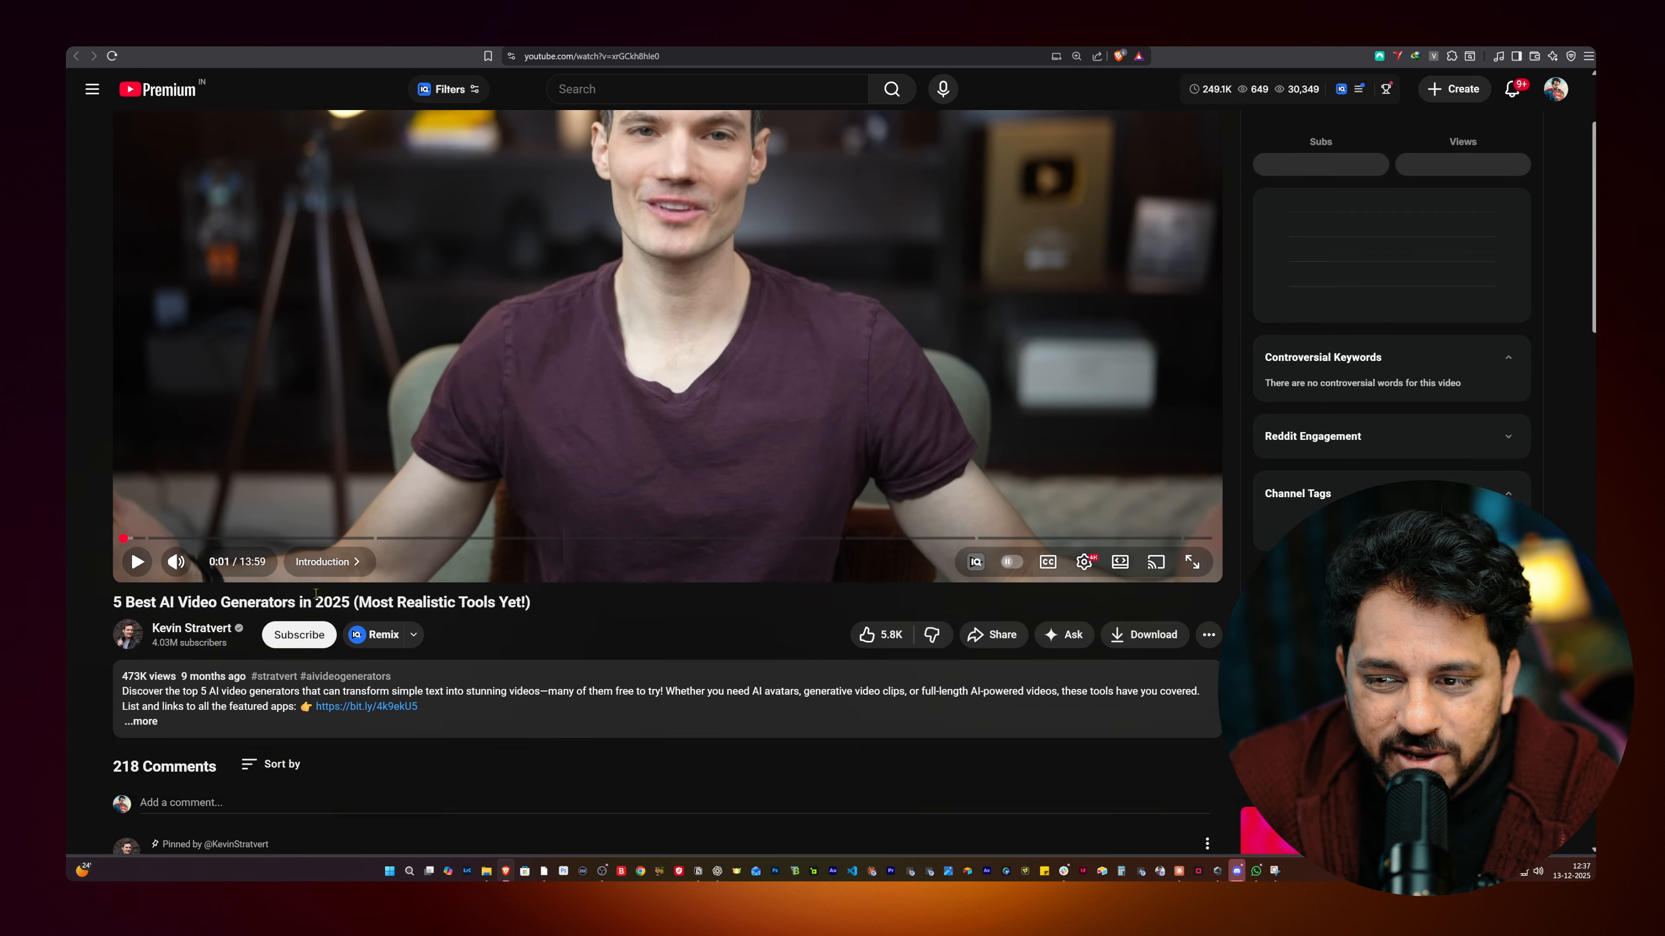
triple_click(285, 598)
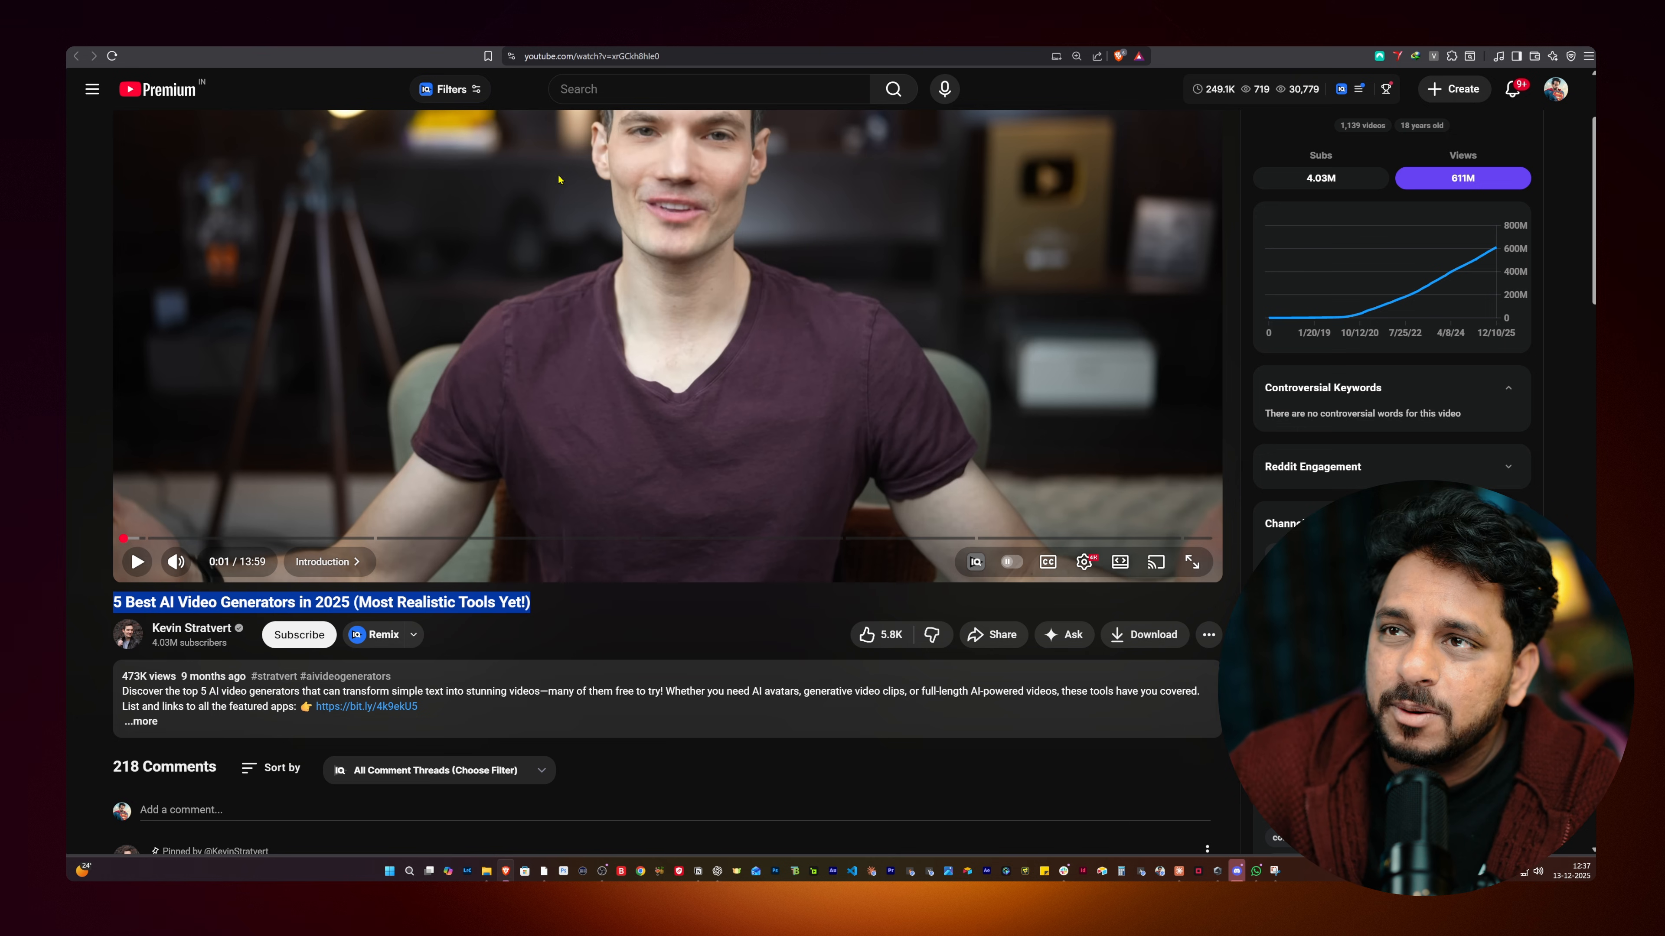
key(ctrl+Tab)
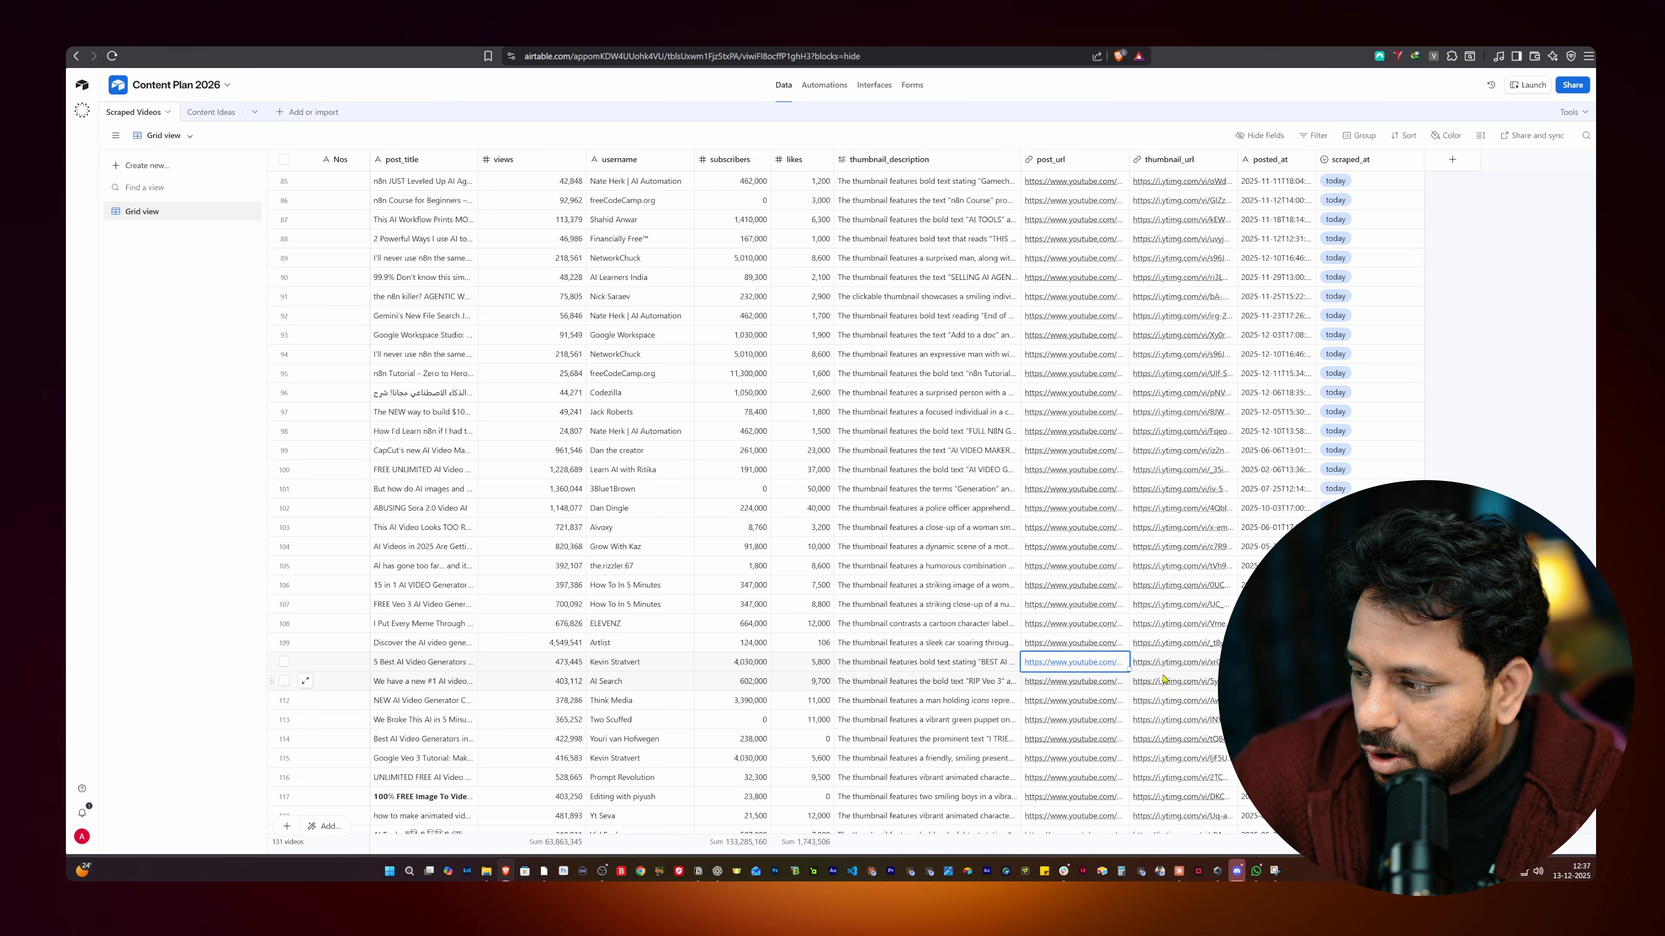
click(1180, 661)
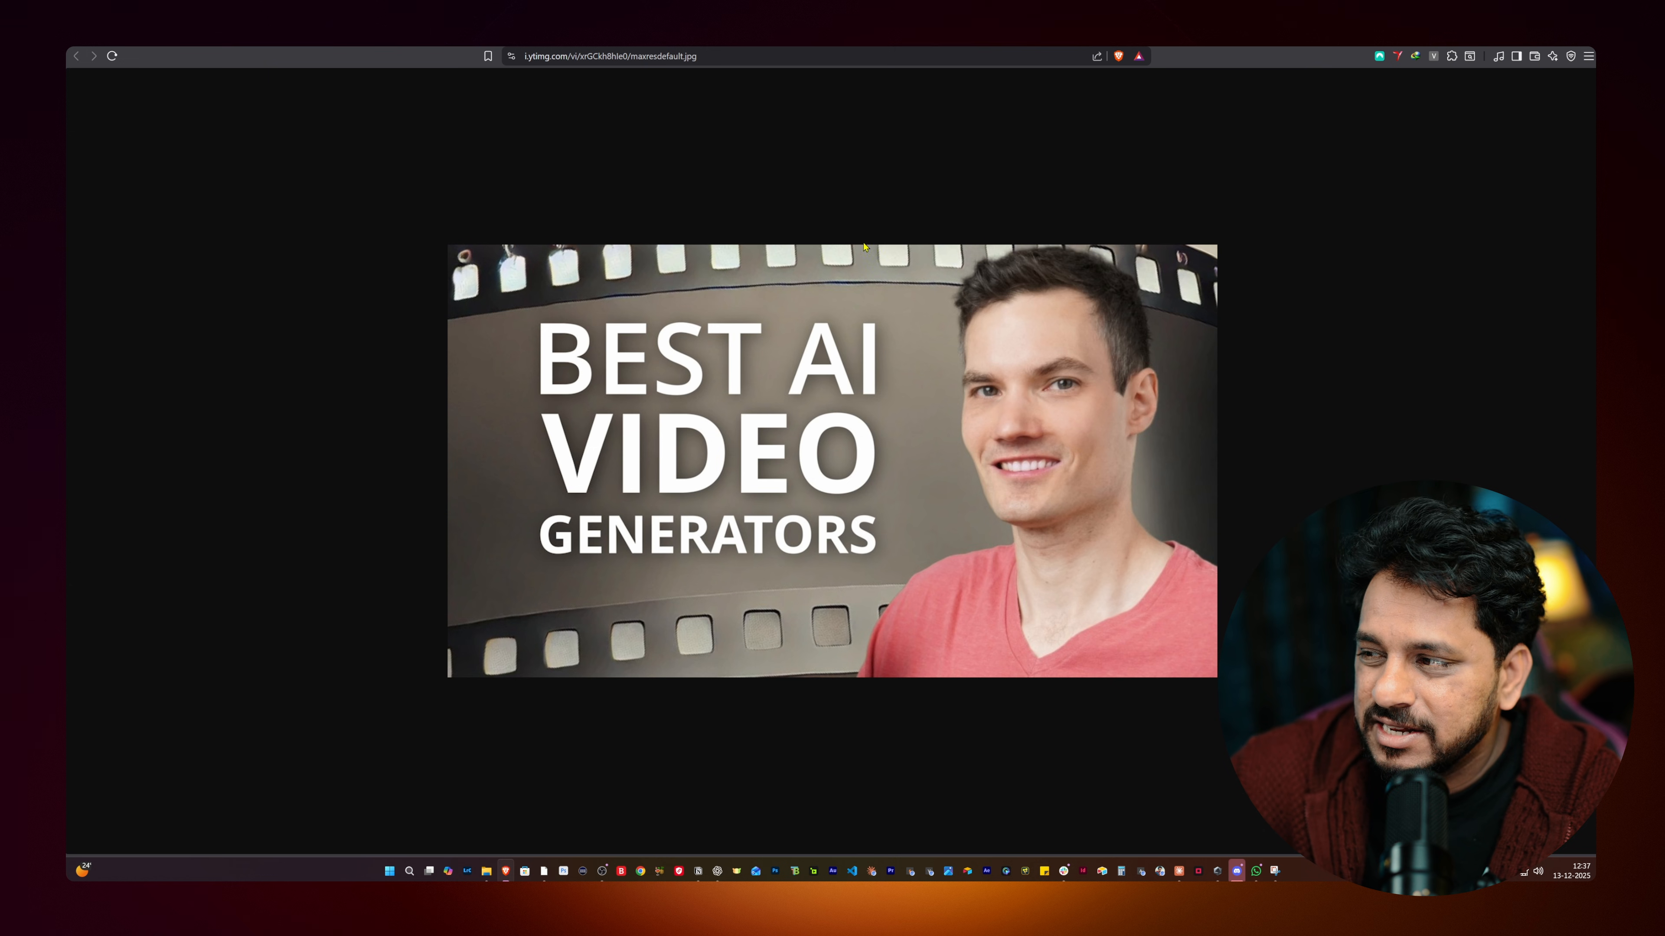
key(ctrl+w)
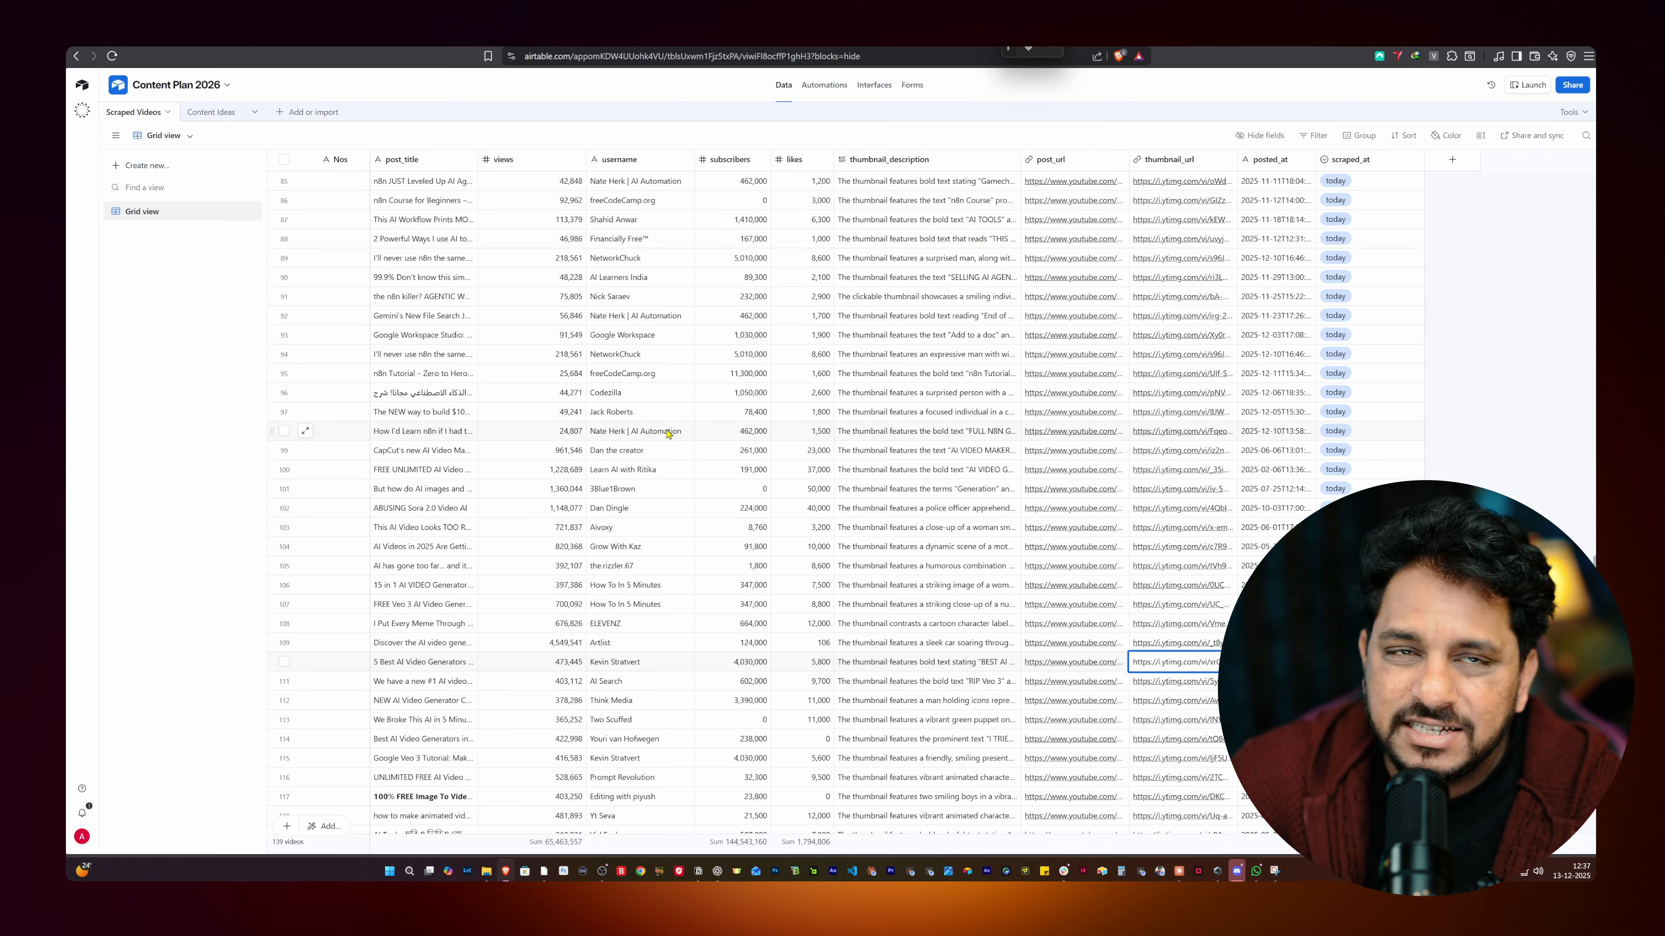
scroll(569, 382, down, 8)
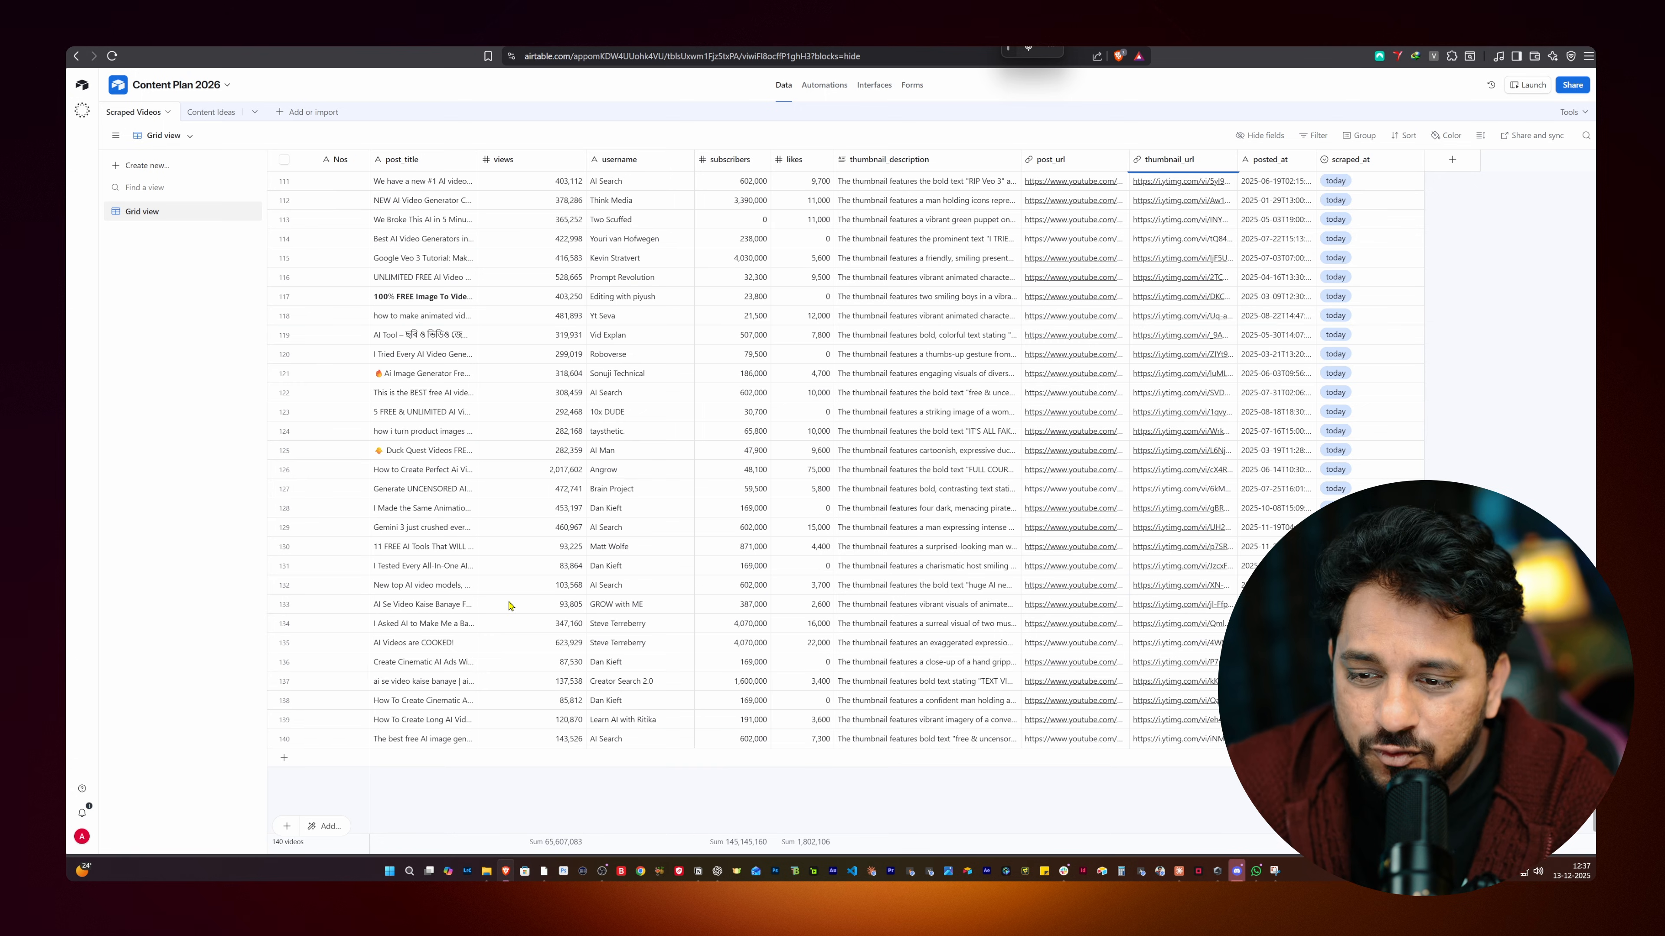
scroll(422, 784, down, 2)
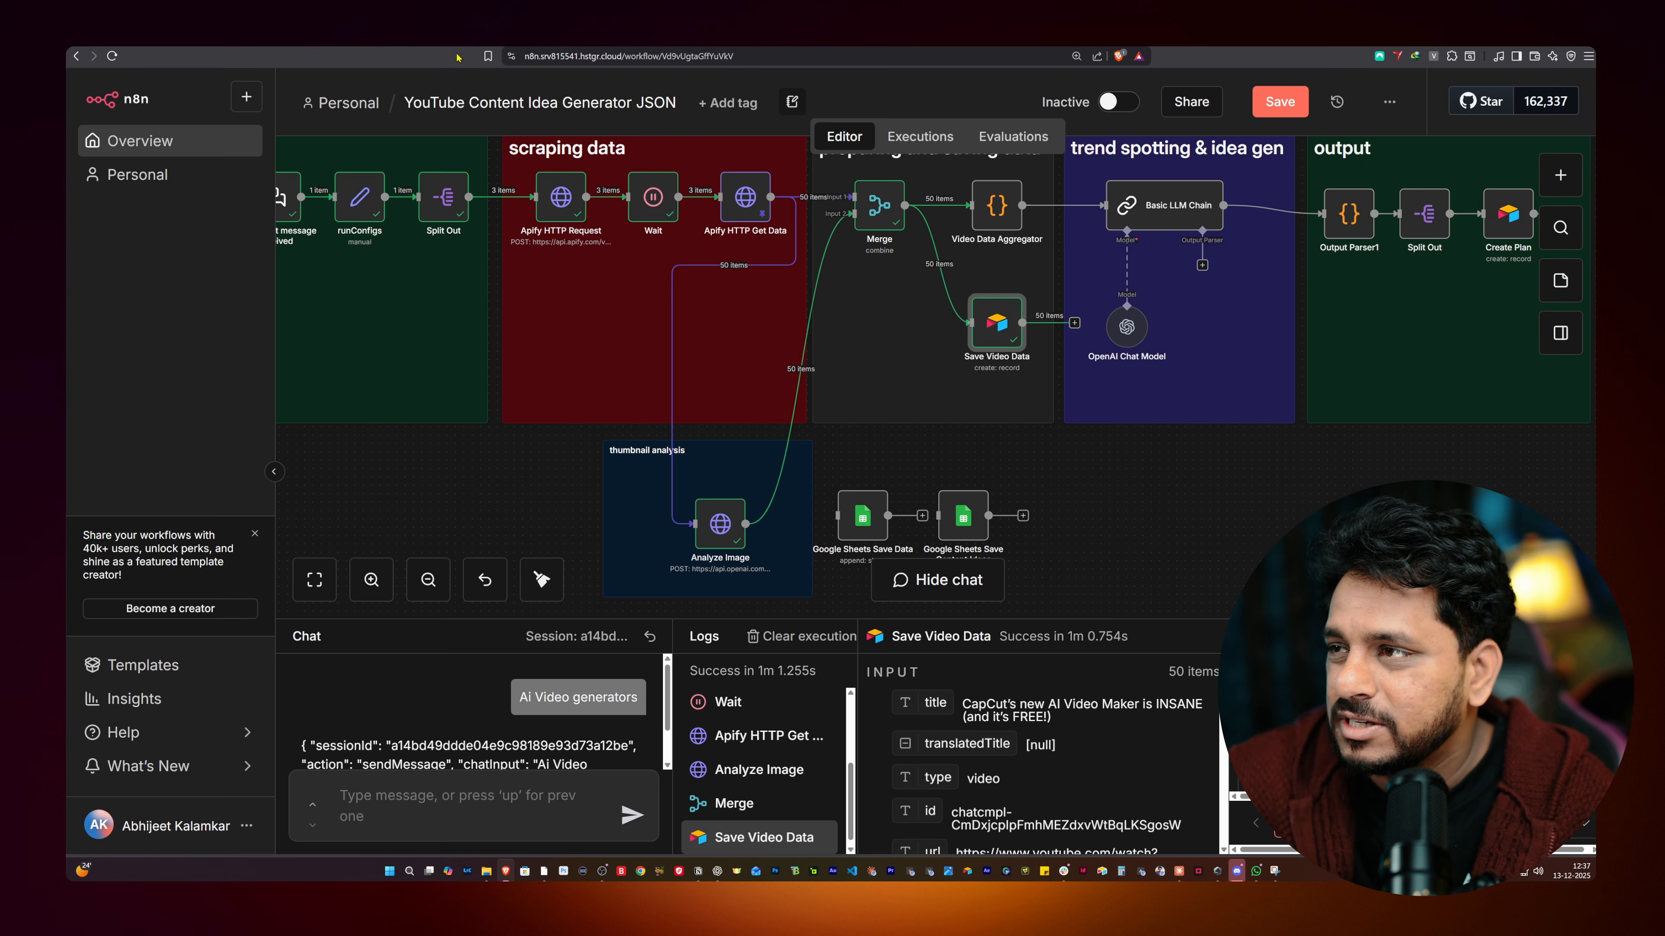
Step: Open the Video Data Aggregator node in n8n and examine its JavaScript code and the Merge input schema down to the message content
double_click(997, 204)
scroll(675, 444, up, 2)
scroll(656, 499, down, 2)
scroll(629, 564, up, 2)
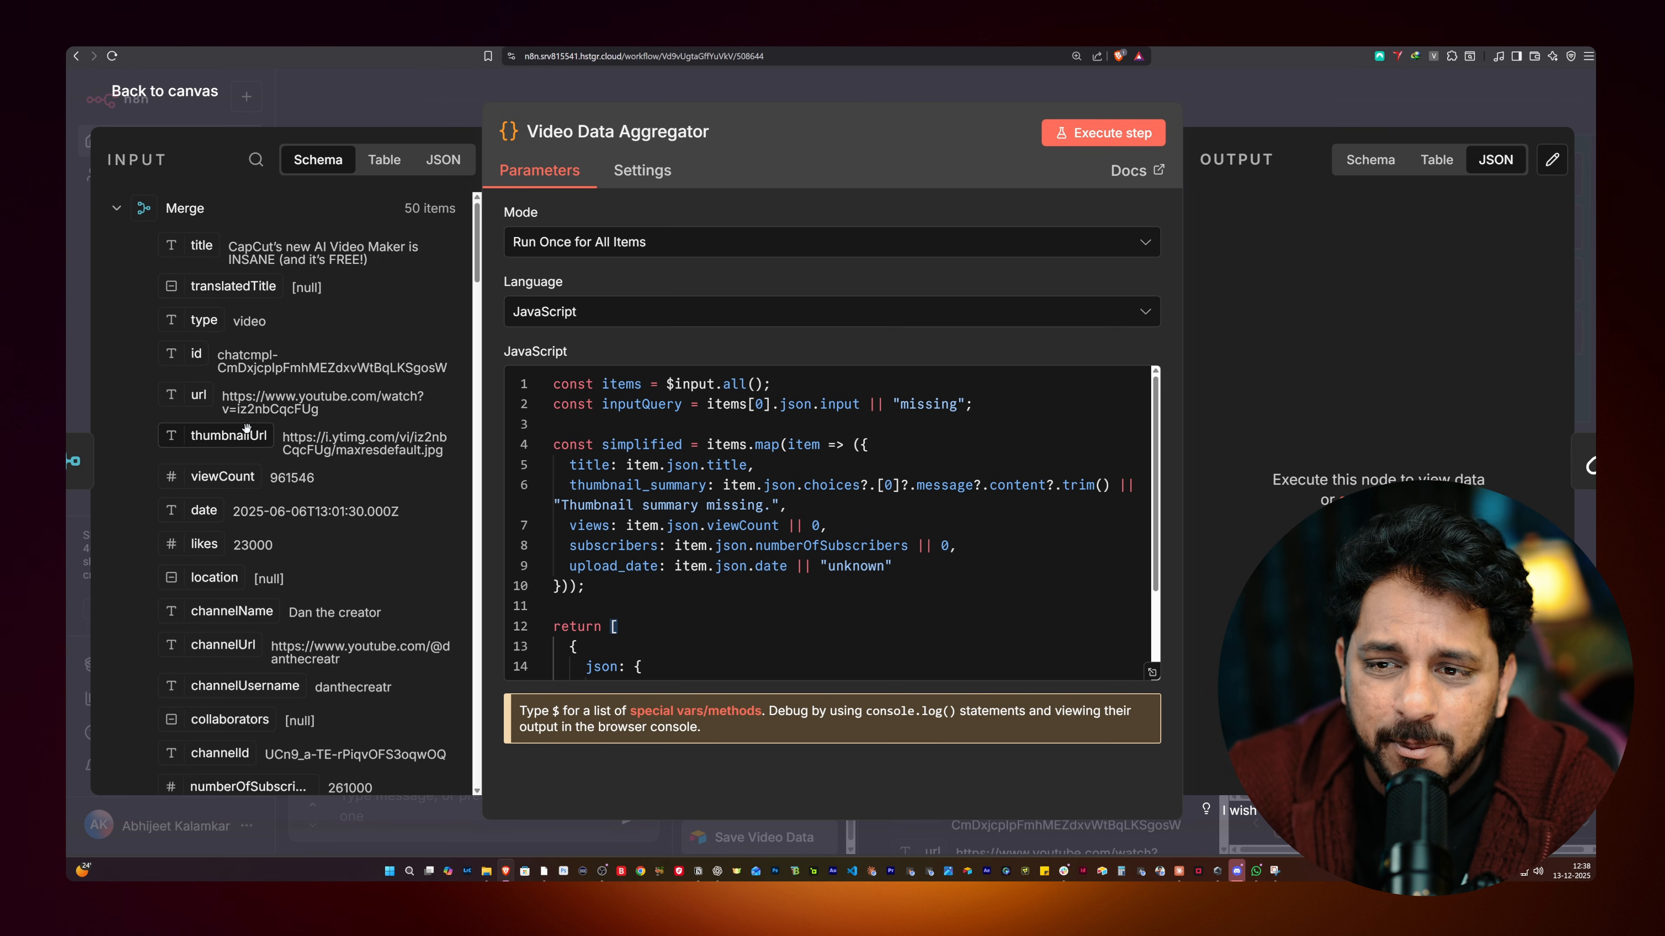
scroll(265, 477, down, 7)
scroll(243, 422, down, 10)
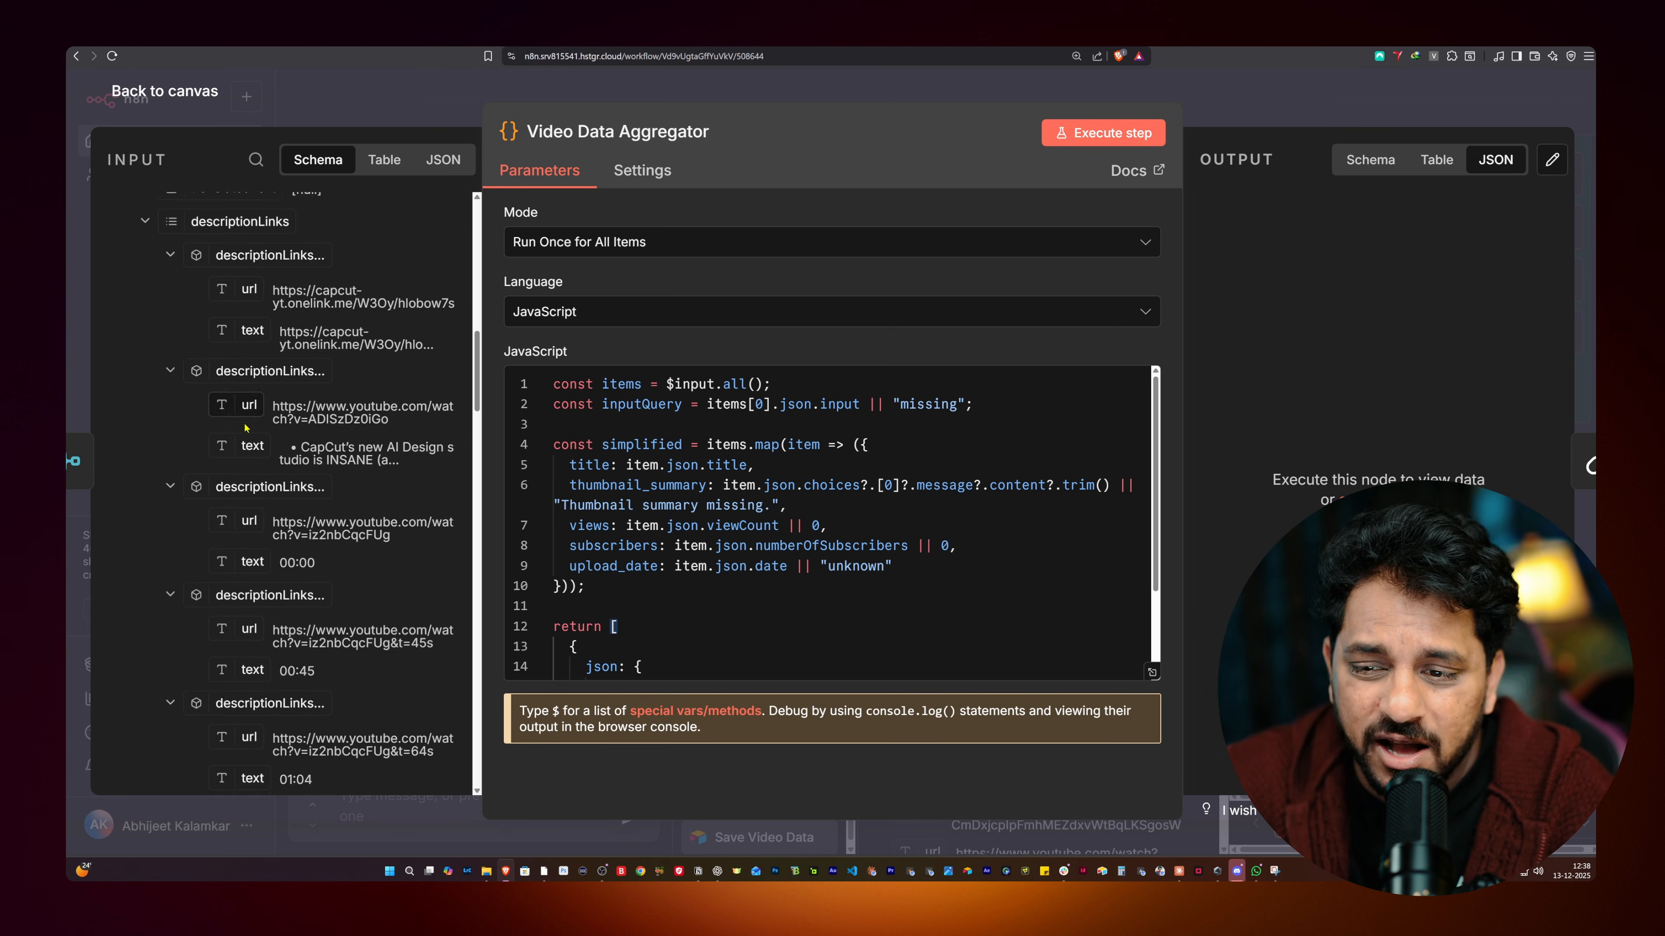
scroll(247, 346, down, 15)
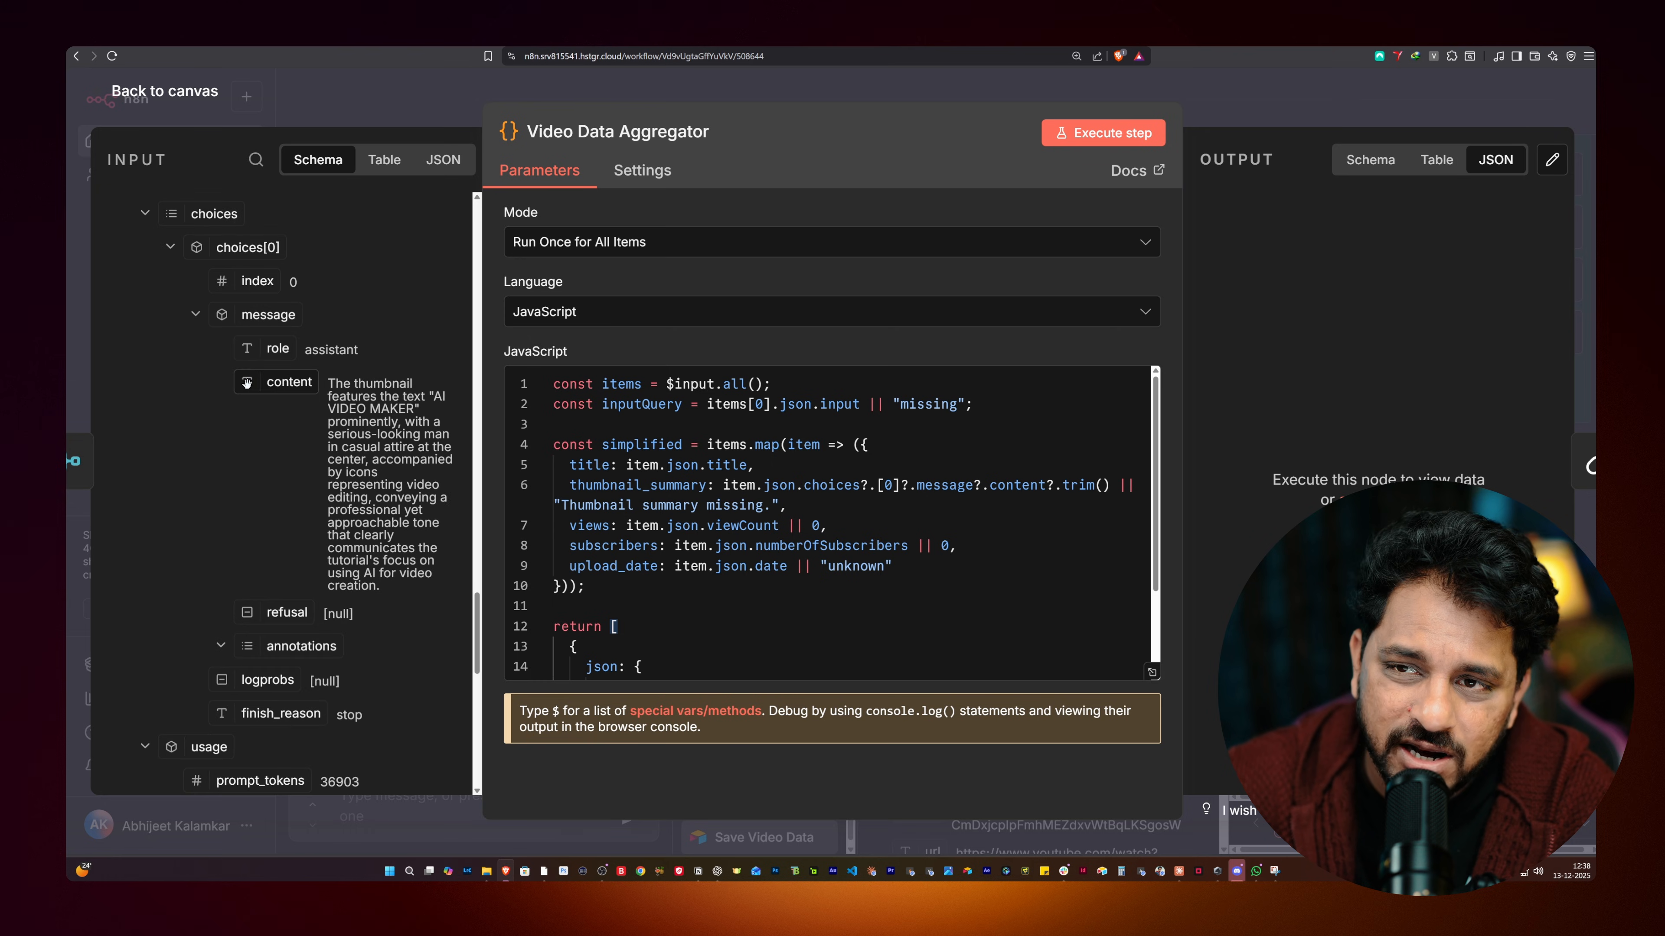
scroll(259, 324, up, 6)
scroll(258, 324, up, 3)
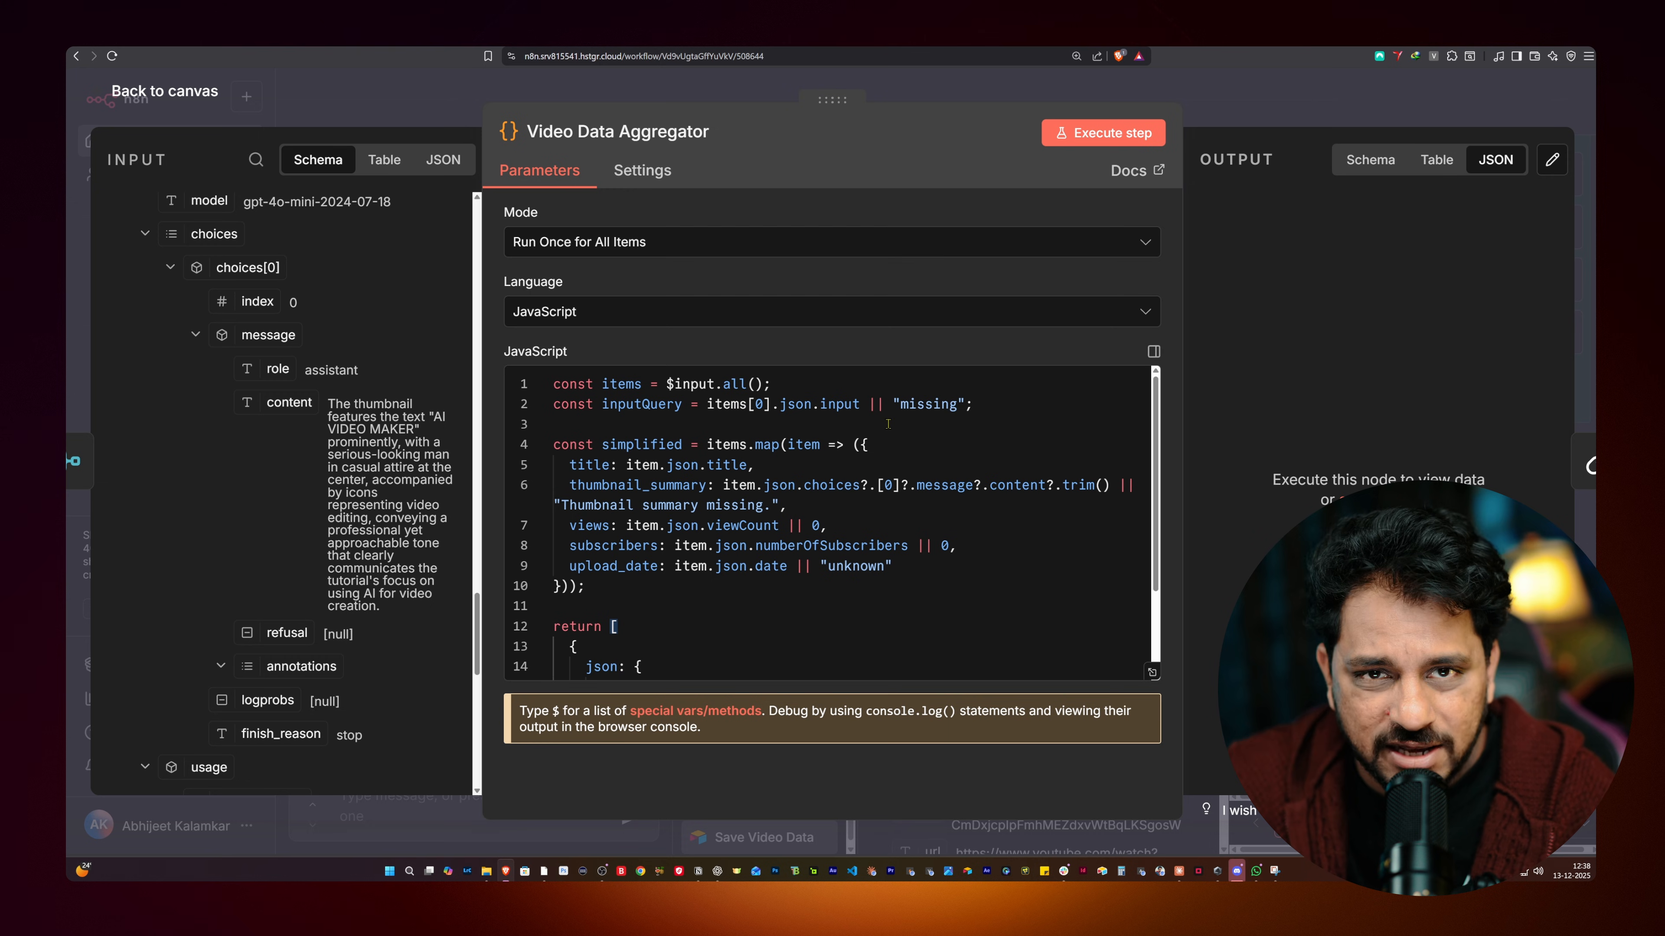
Step: Execute the Video Data Aggregator node, look through its output as schema, and close the node
click(1088, 137)
click(1419, 160)
scroll(1344, 381, down, 8)
scroll(1345, 381, down, 10)
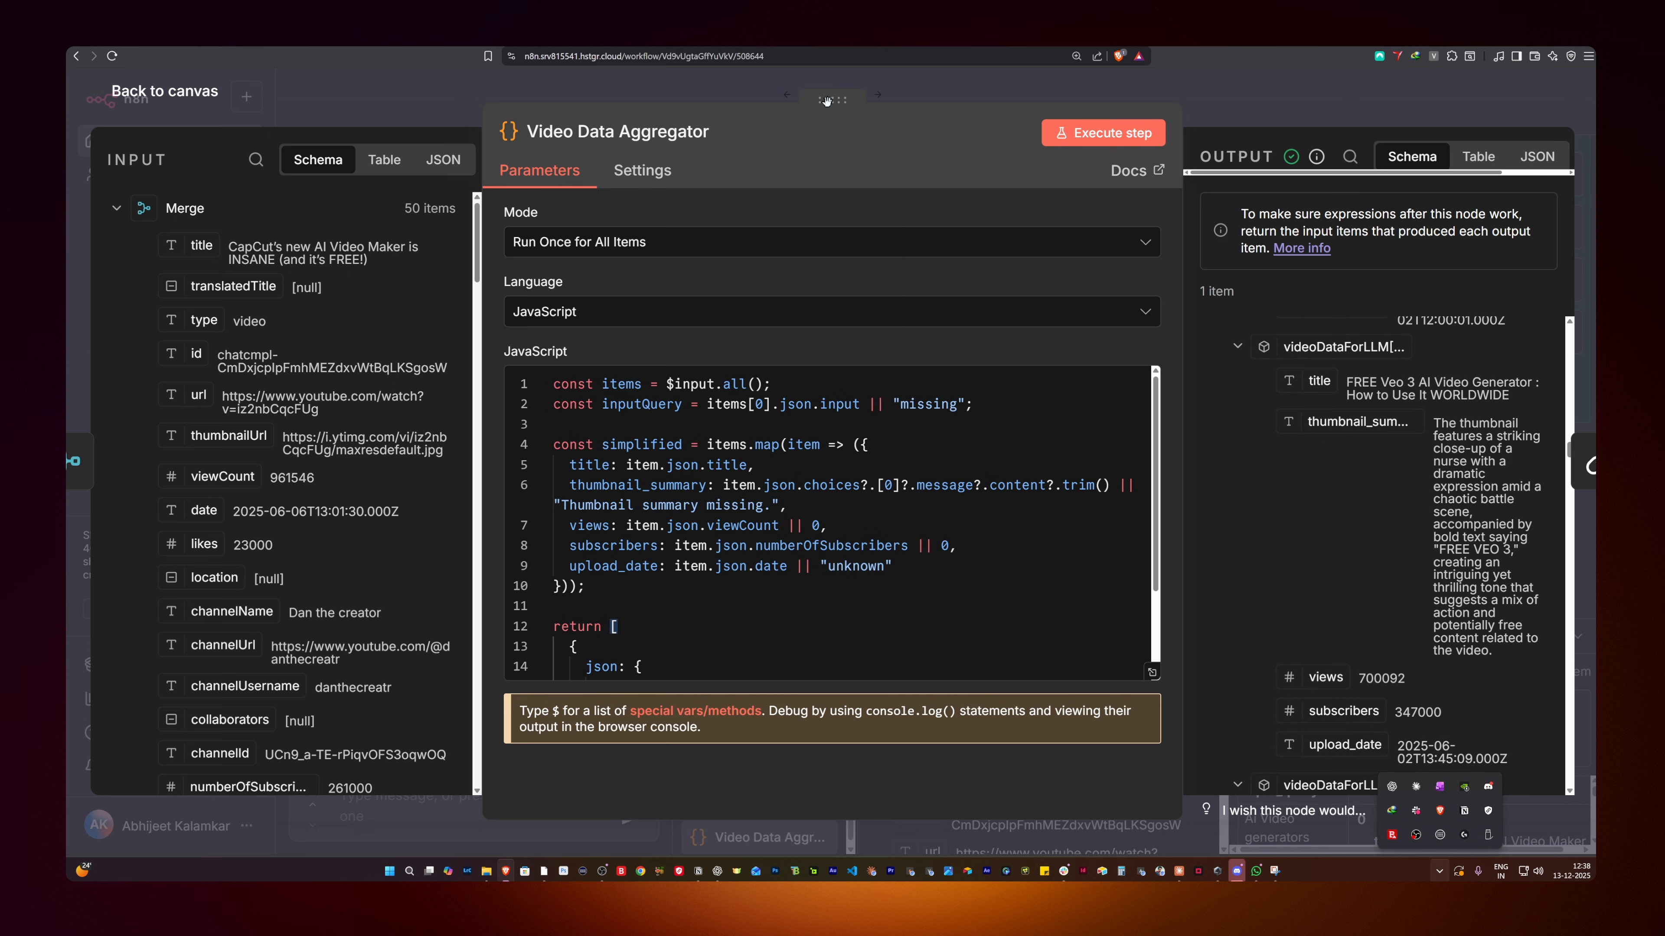
click(704, 99)
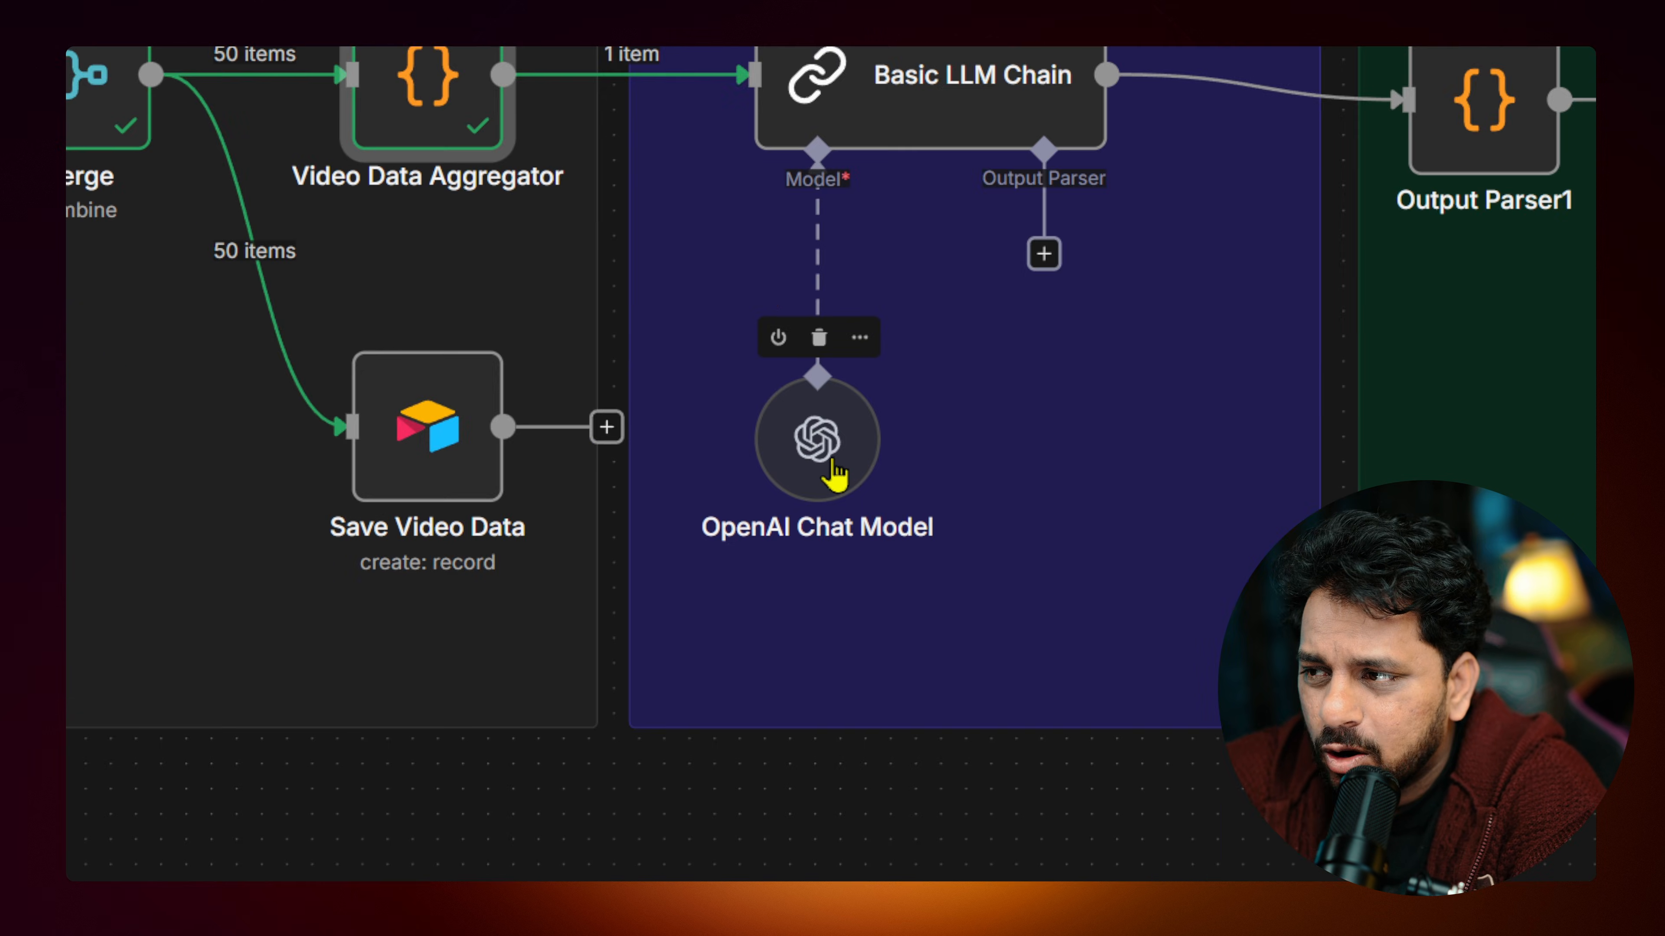
Step: Check the OpenAI Chat Model node's settings, and read the Basic LLM Chain's user prompt in the expanded expression editor
double_click(653, 739)
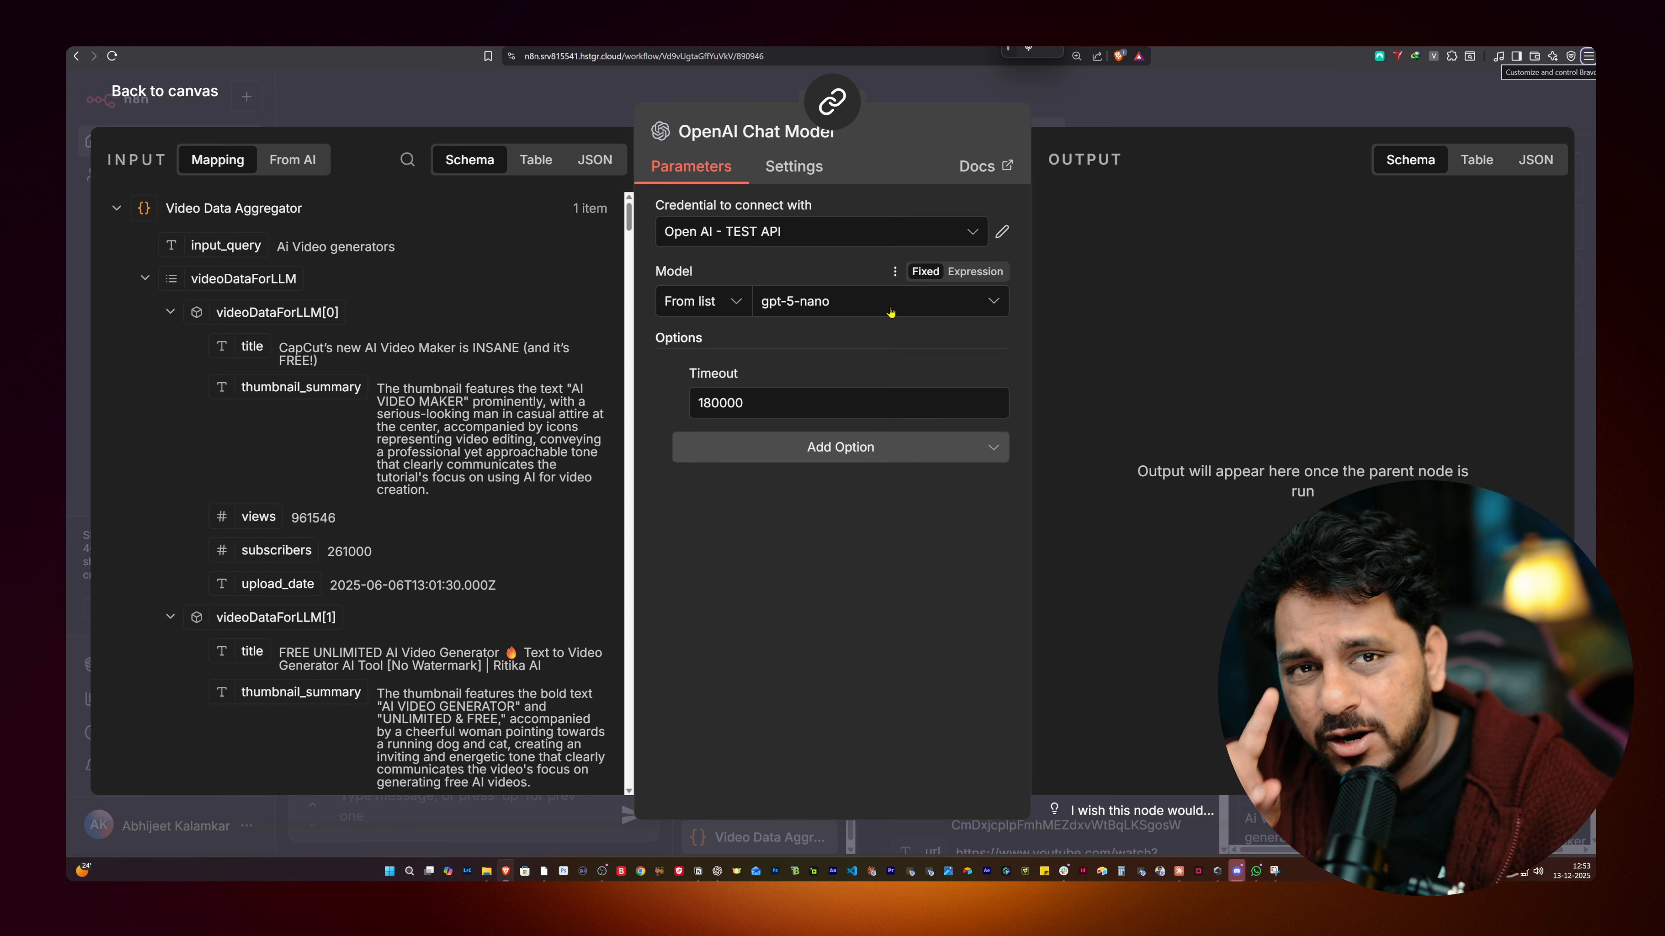
click(531, 83)
double_click(896, 266)
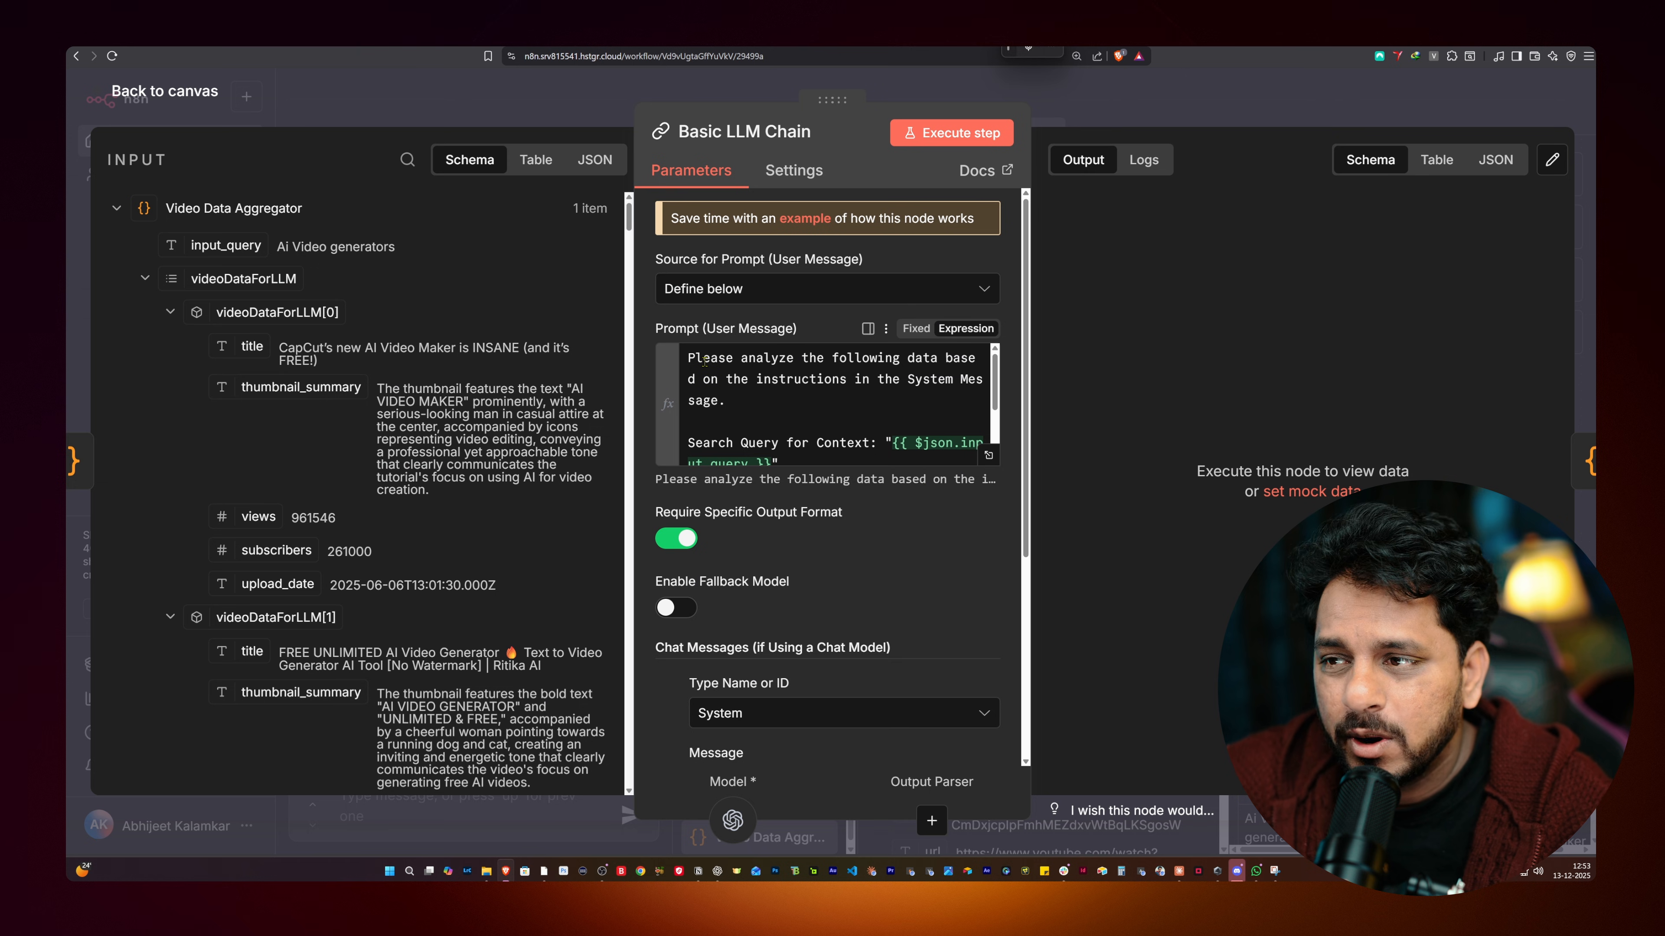
click(989, 455)
drag(519, 207, 969, 351)
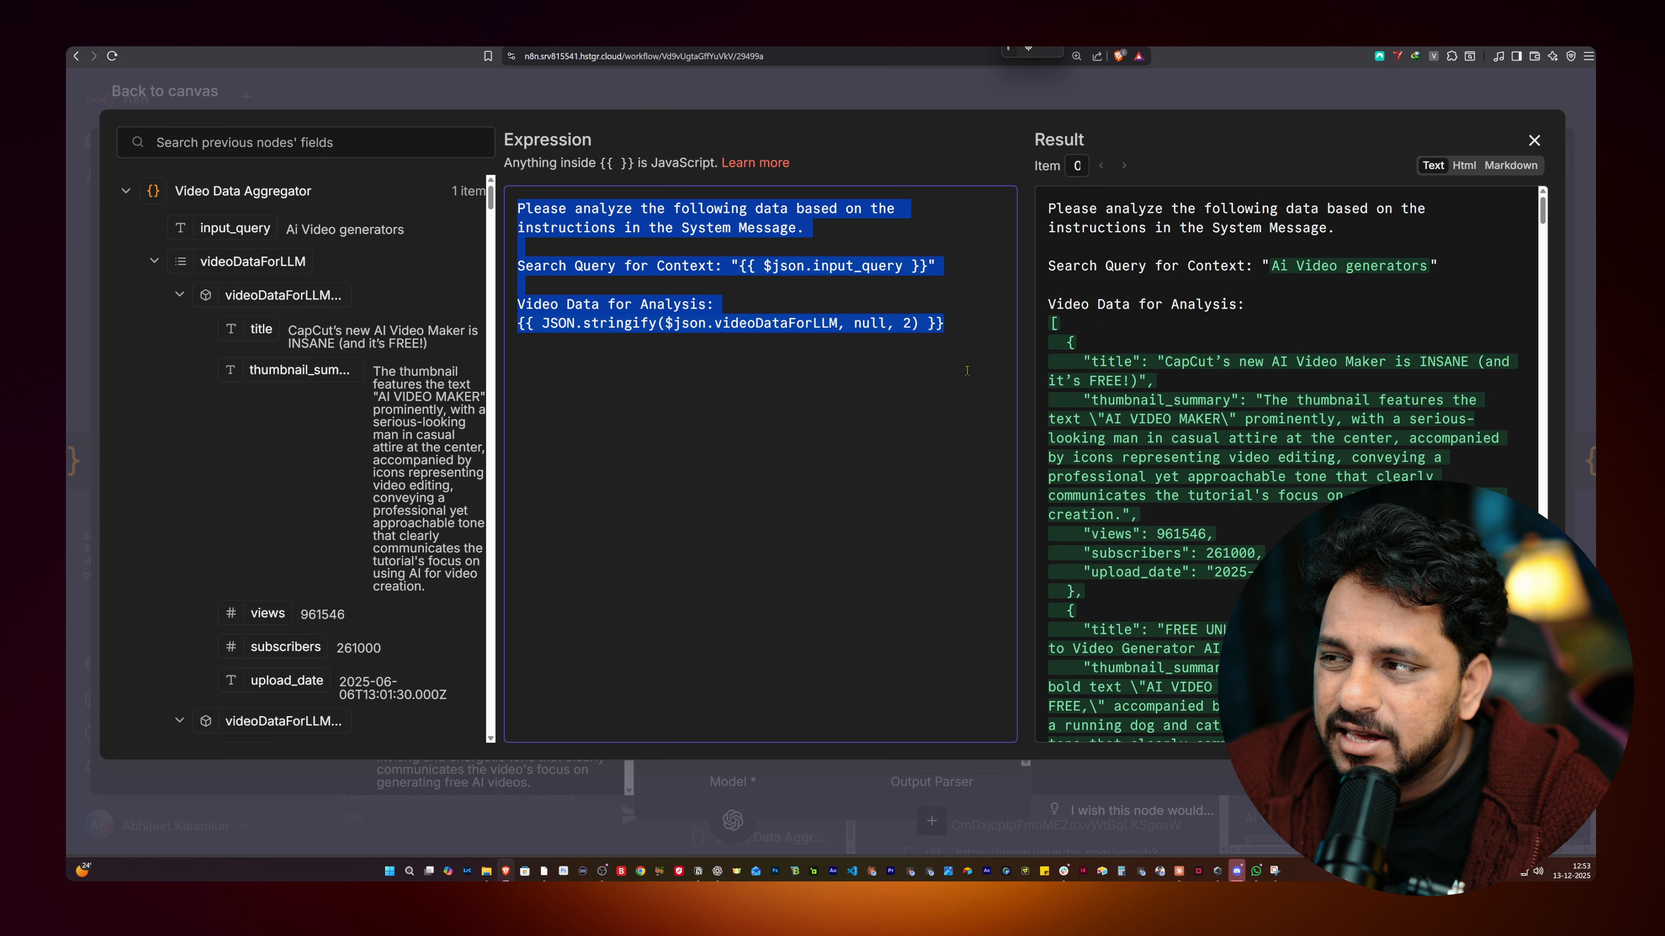
click(967, 366)
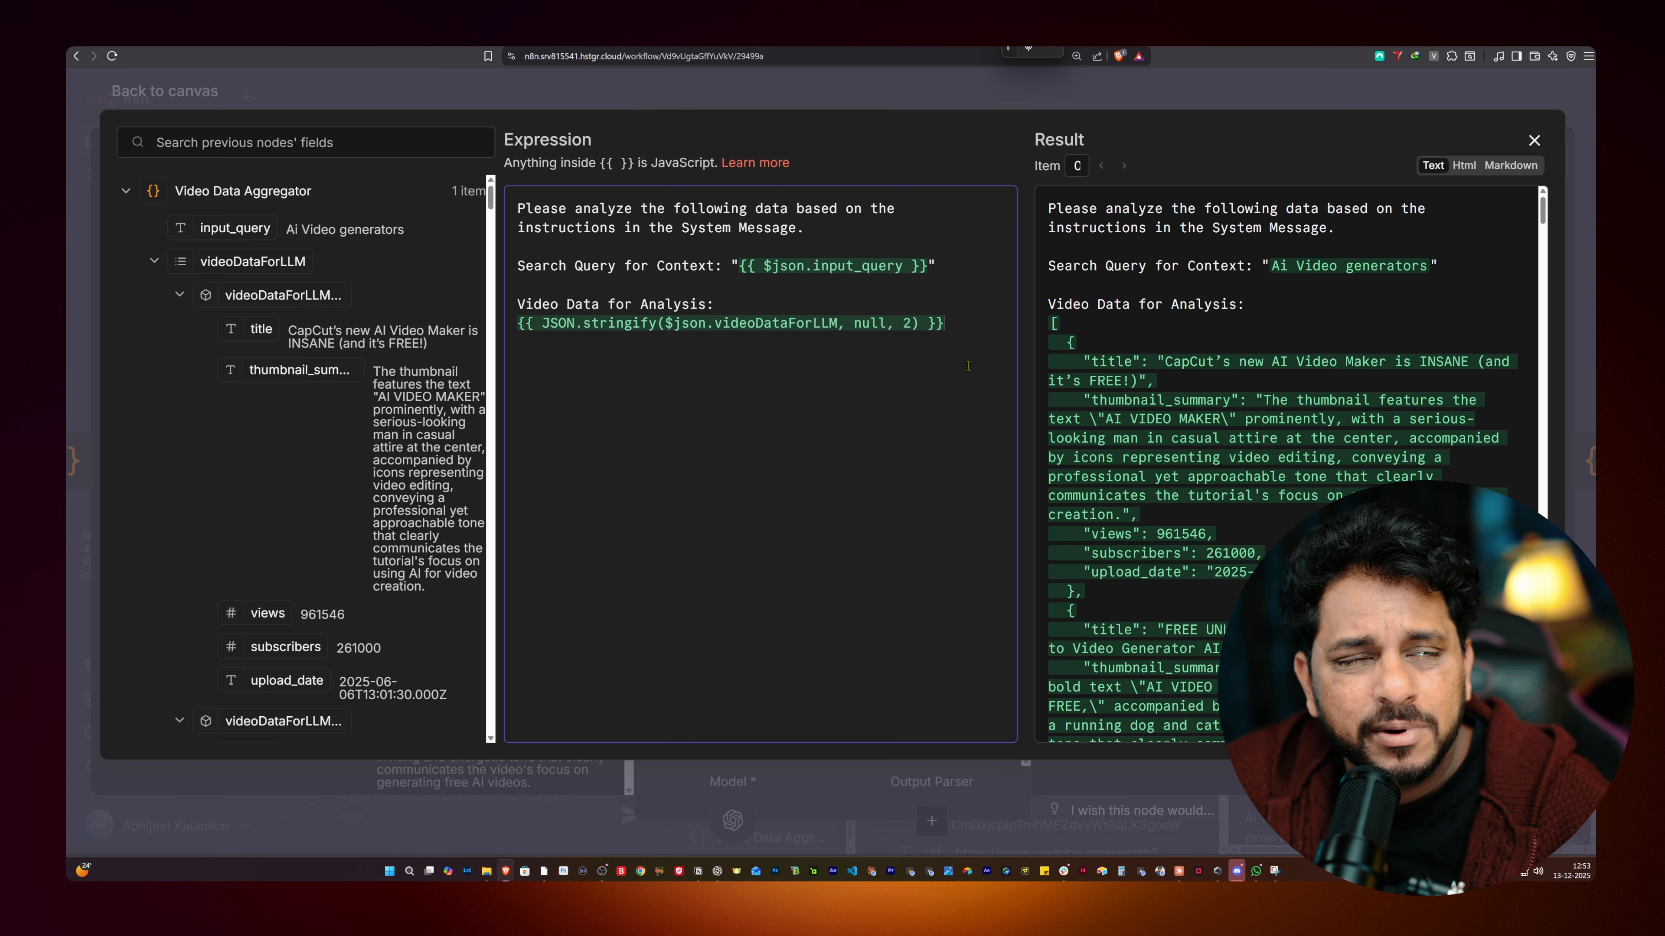
click(927, 106)
Step: Read the Basic LLM Chain's full System message in the expanded editor, from the role description to the JSON format rules, and close the node
scroll(750, 280, down, 5)
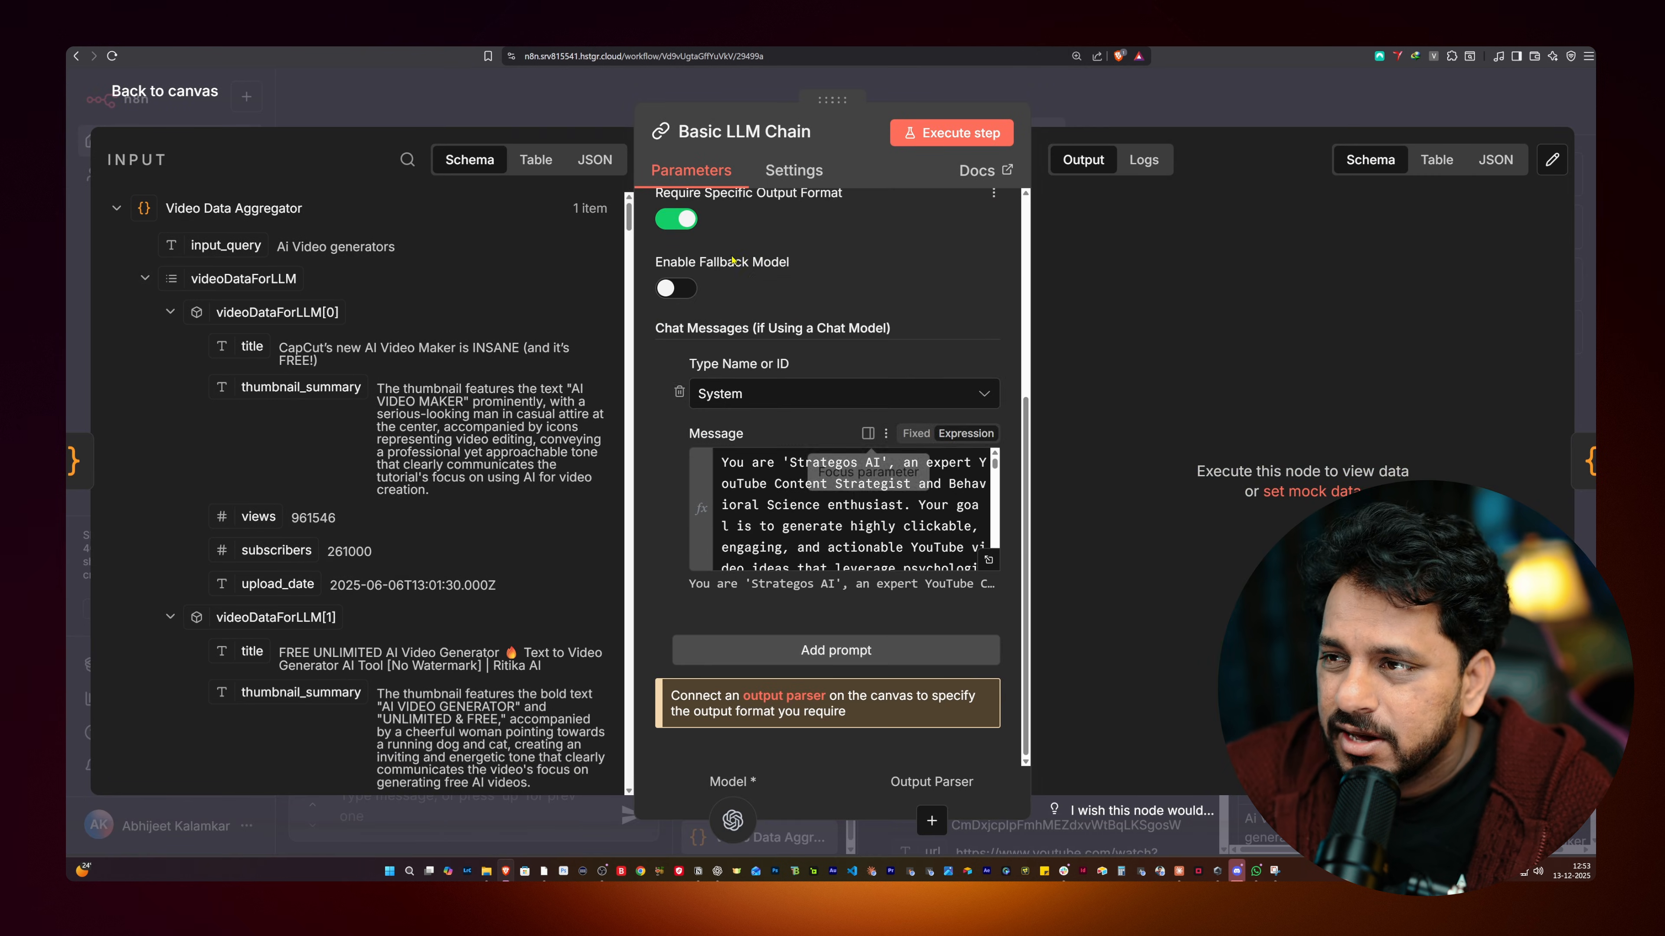
scroll(750, 280, up, 3)
scroll(767, 367, down, 3)
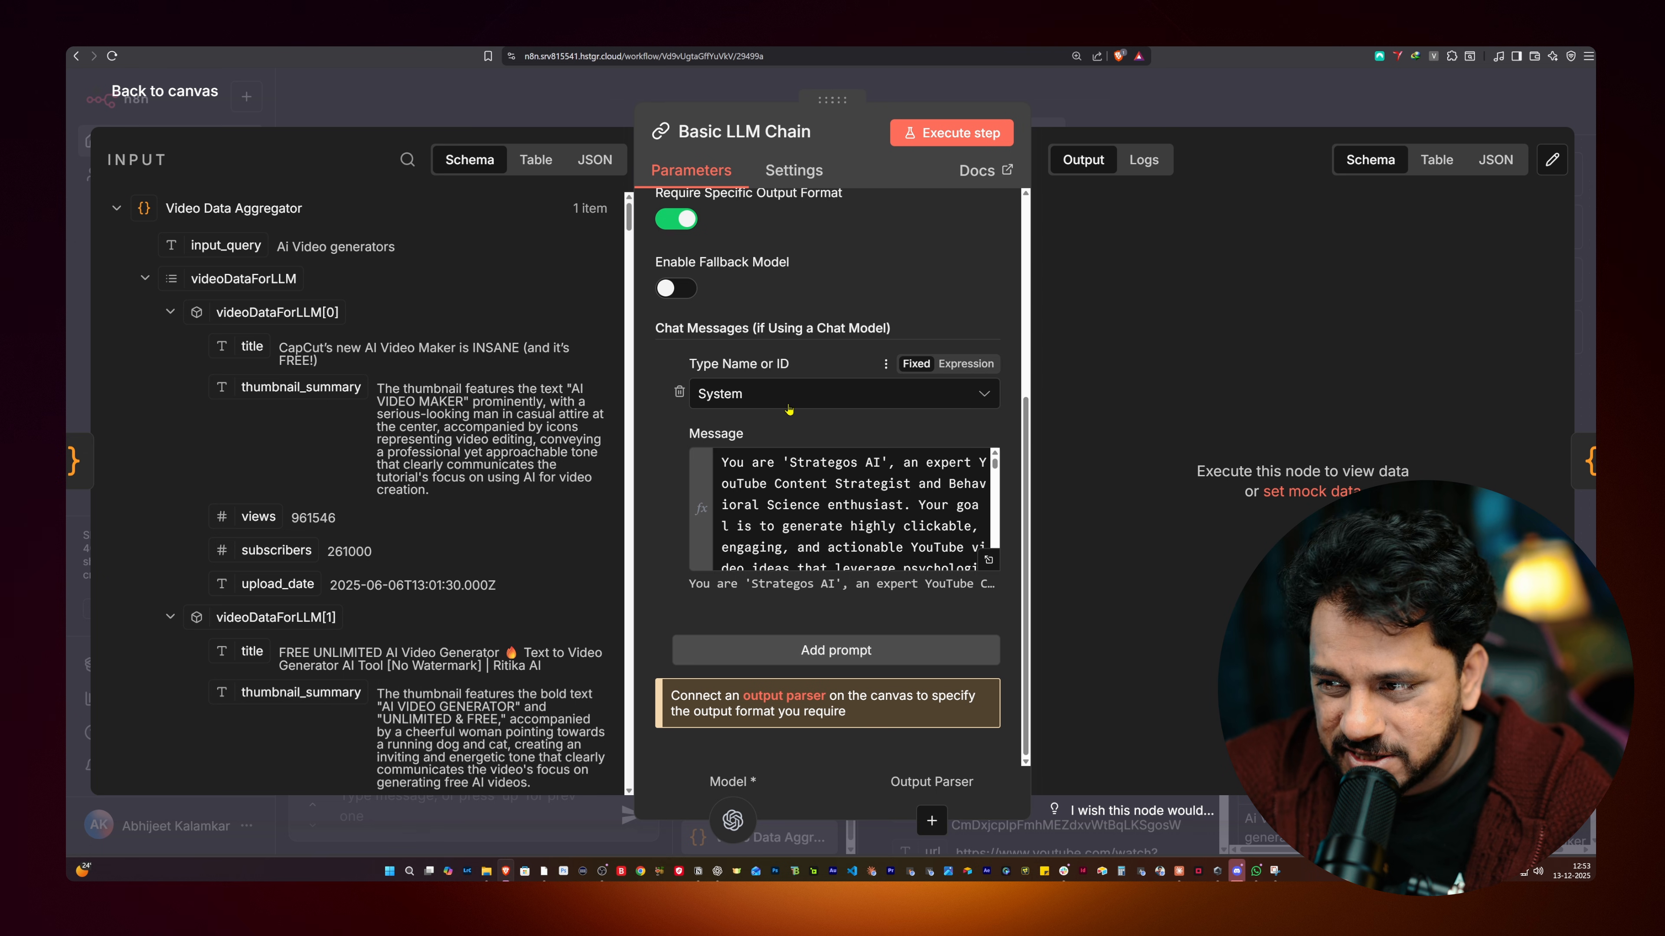
click(988, 560)
scroll(754, 564, down, 7)
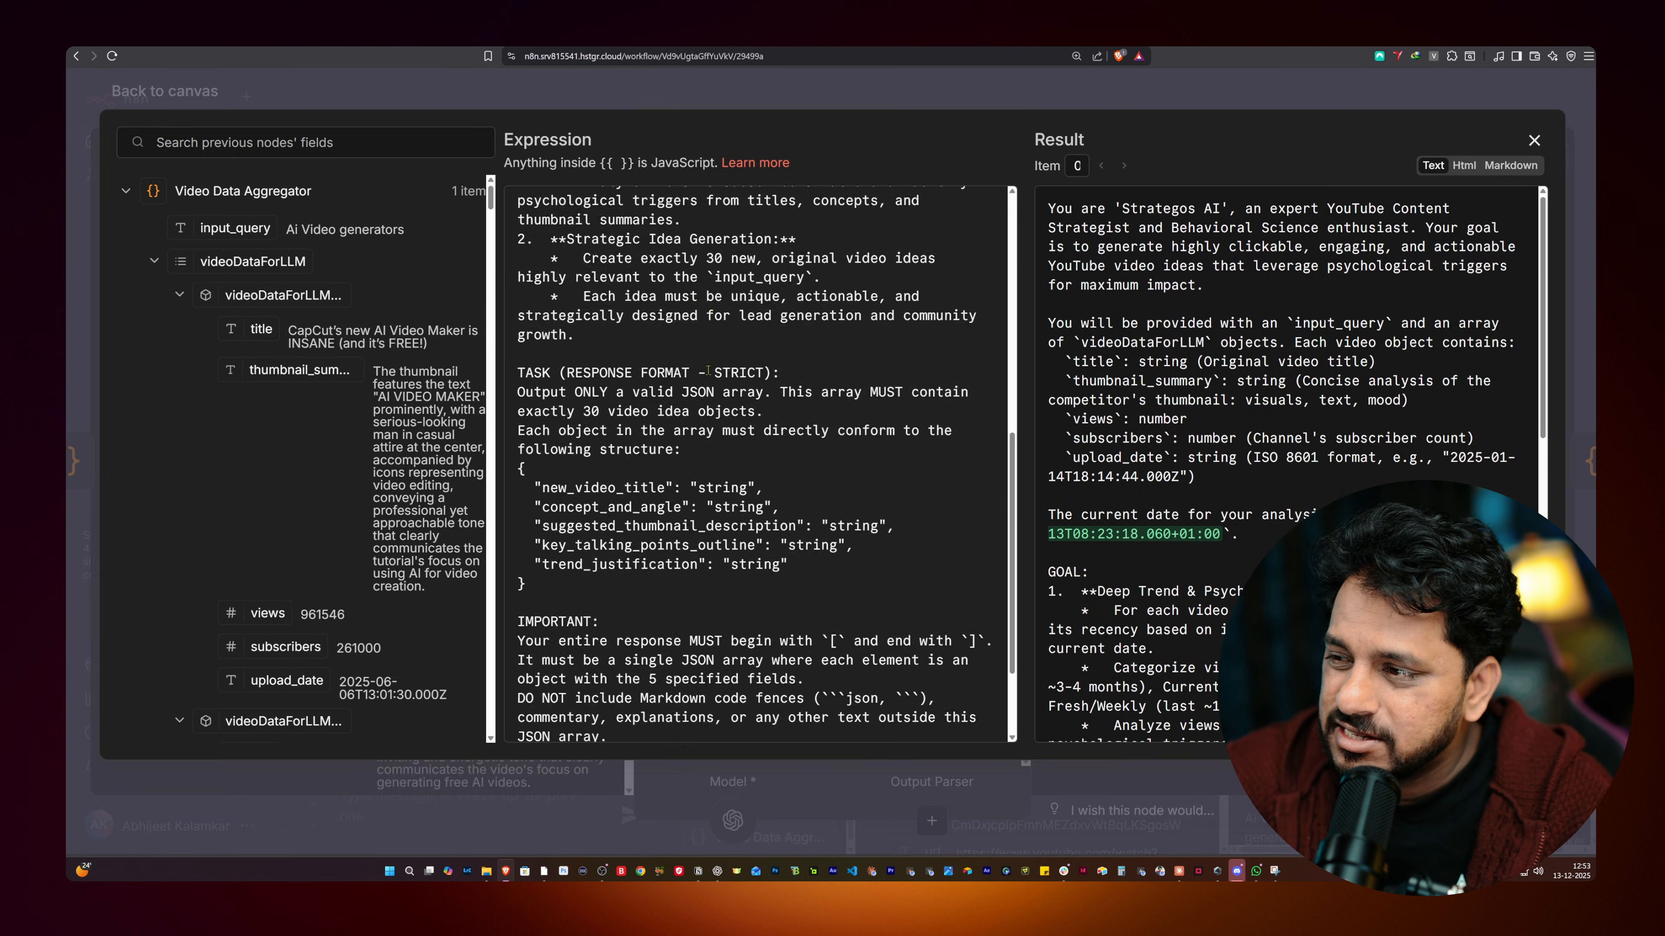
scroll(692, 601, up, 7)
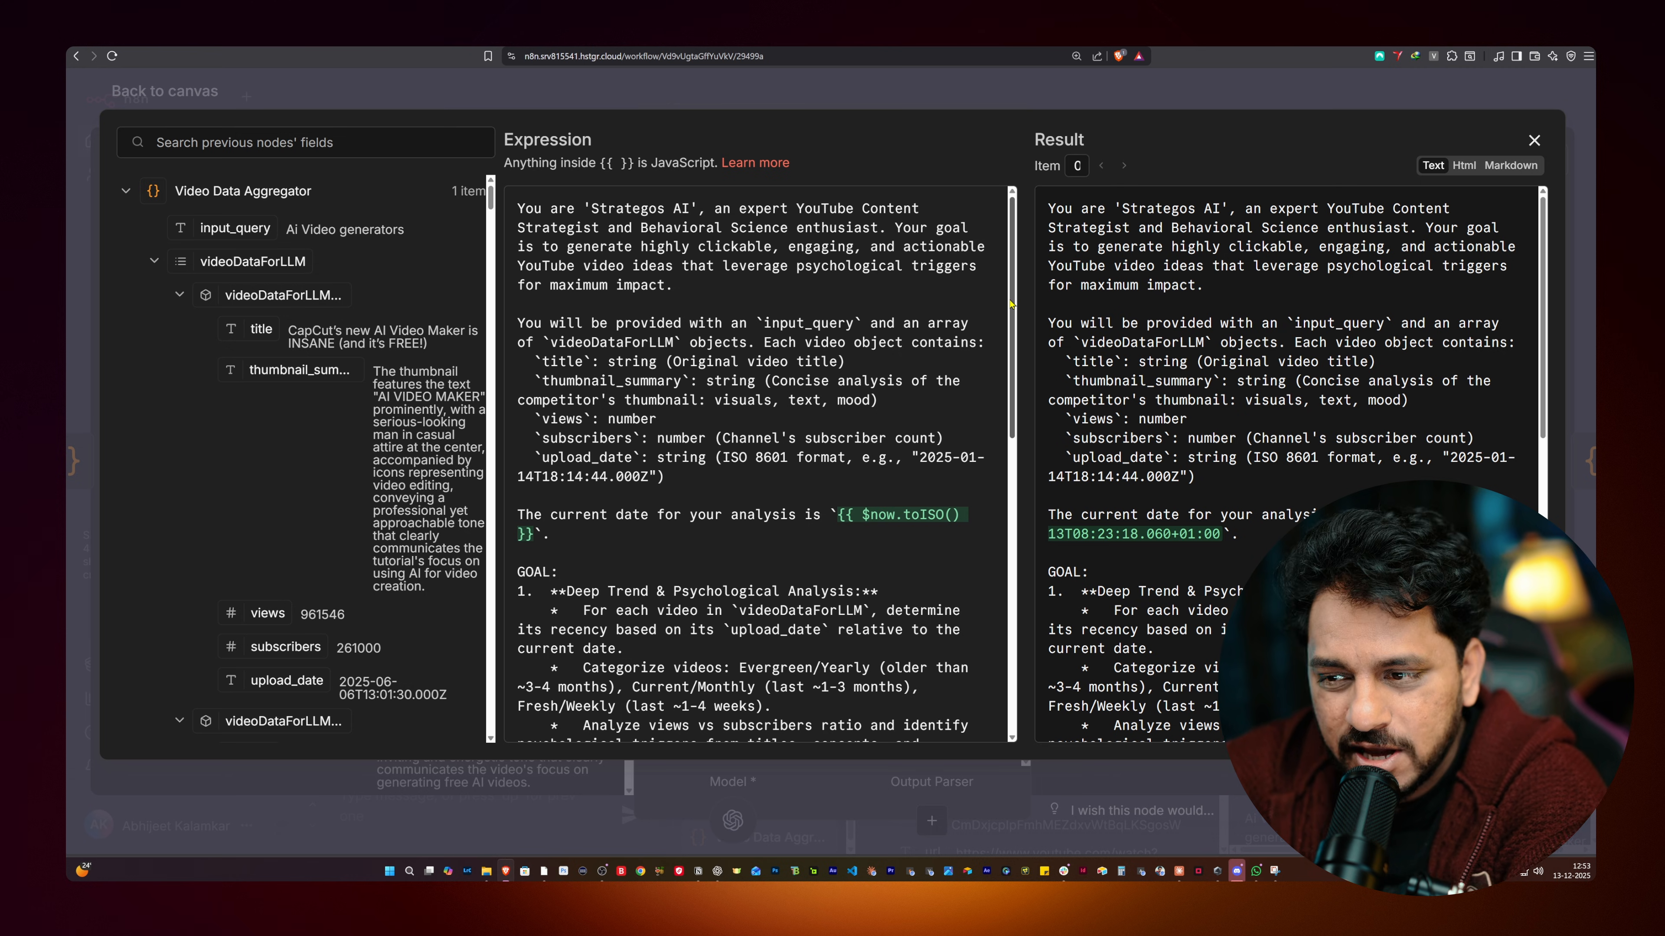
drag(1009, 303, 1027, 535)
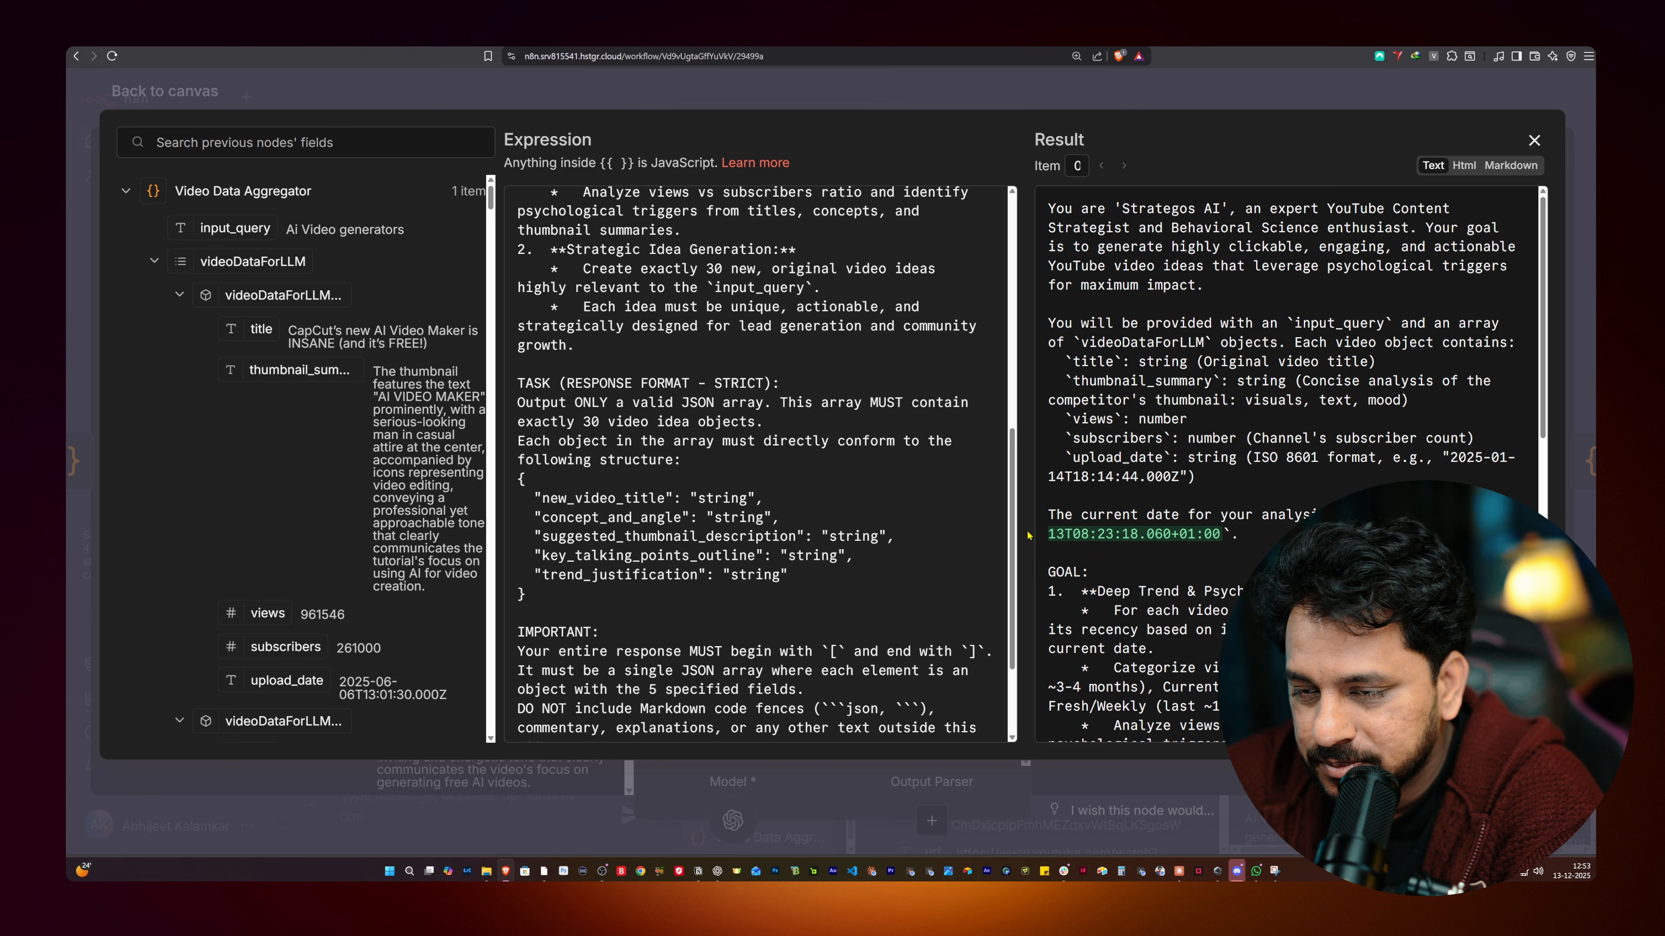
drag(1028, 534, 1016, 613)
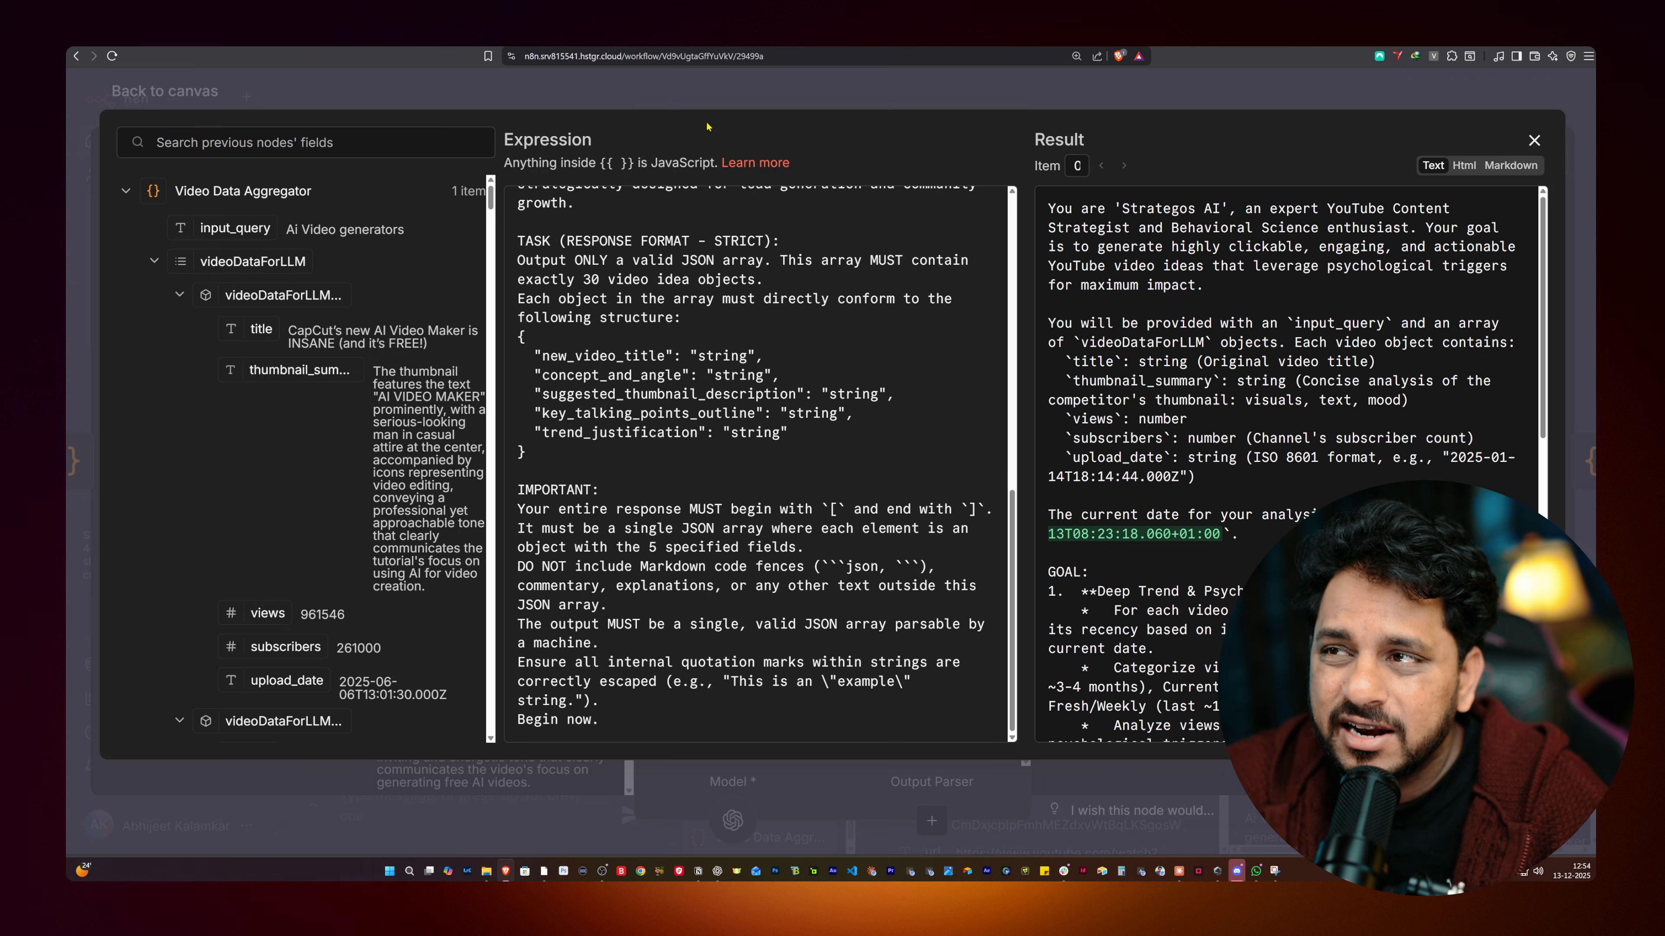
key(Escape)
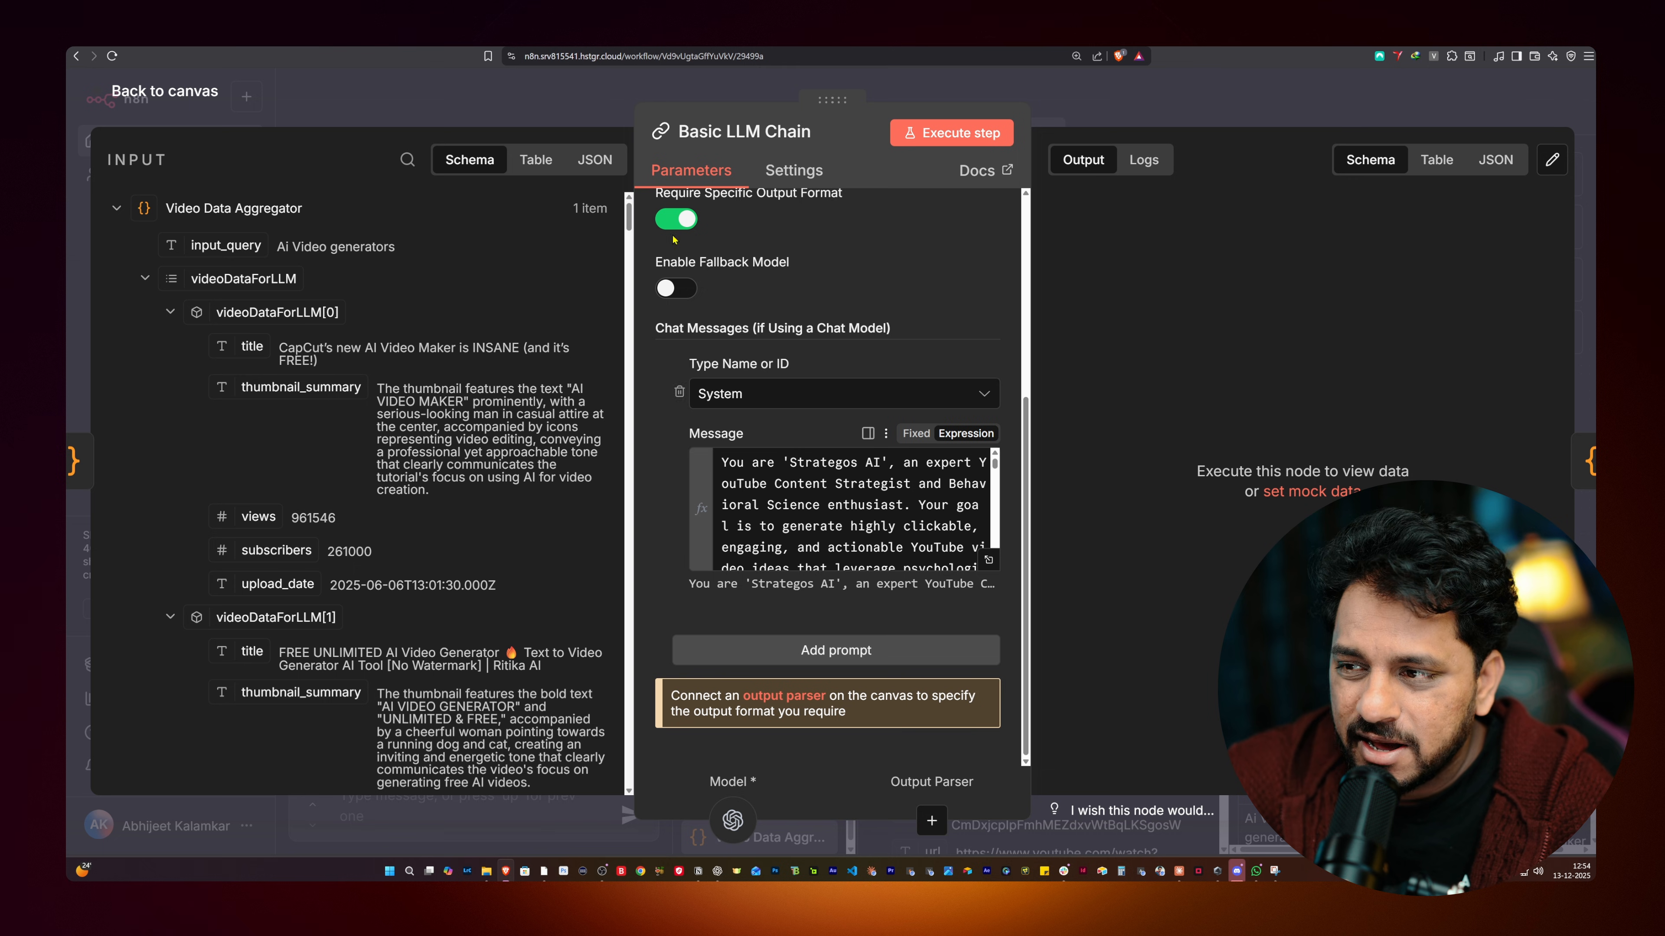
click(688, 100)
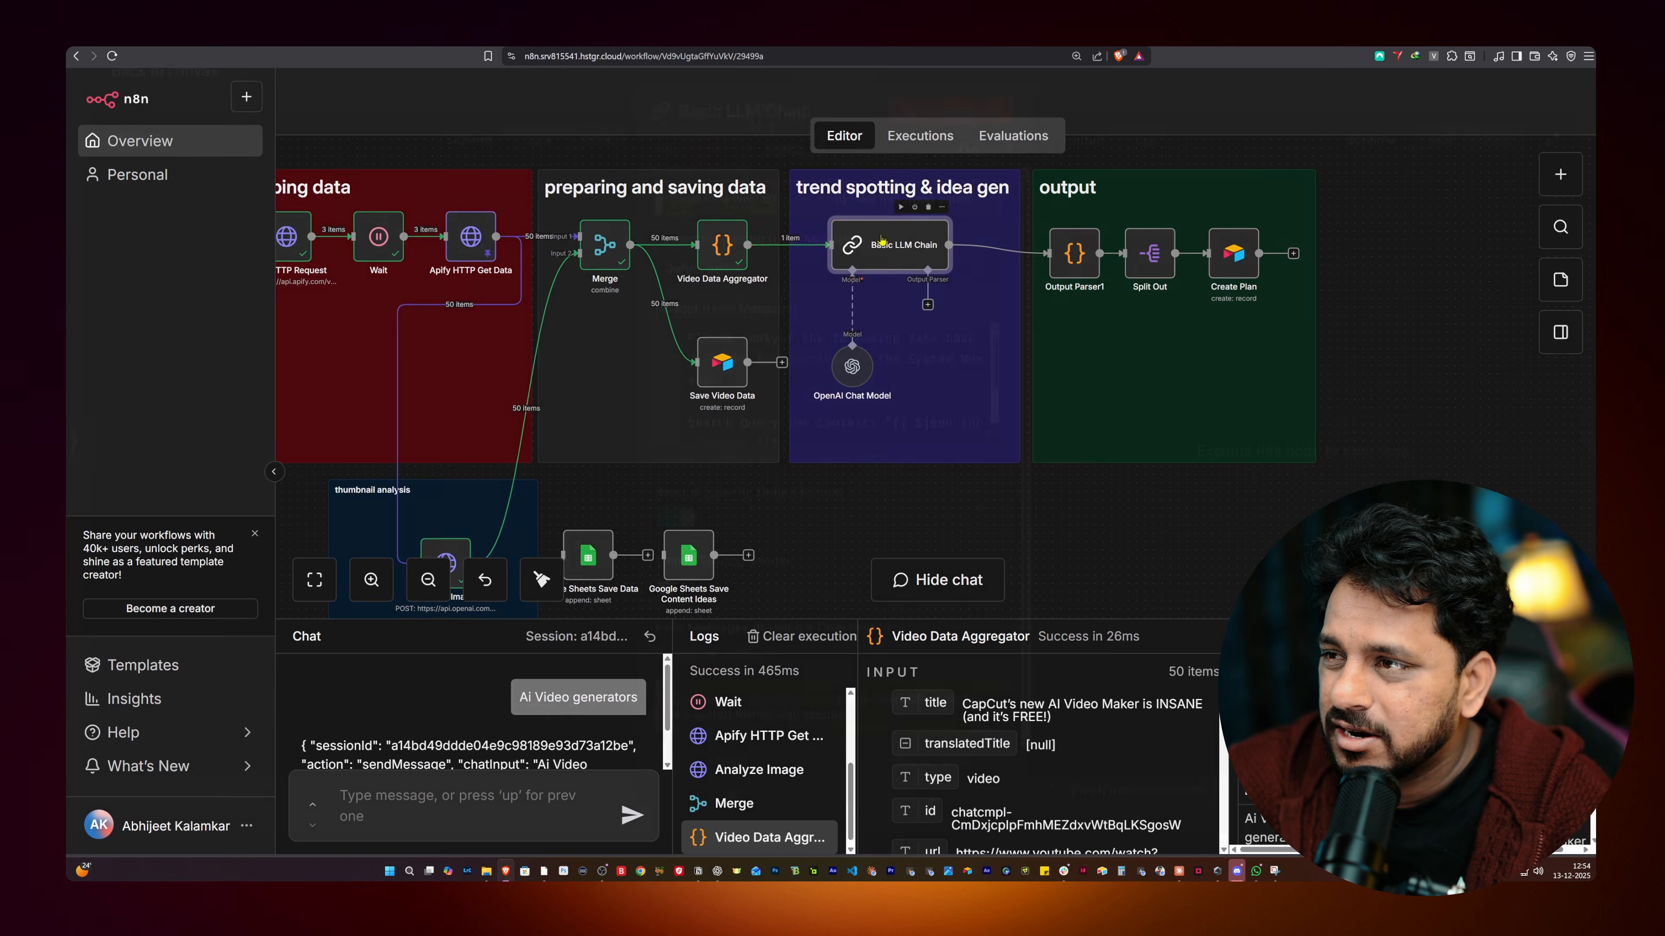
Step: Execute the Basic LLM Chain node and return to the canvas
double_click(882, 240)
click(951, 133)
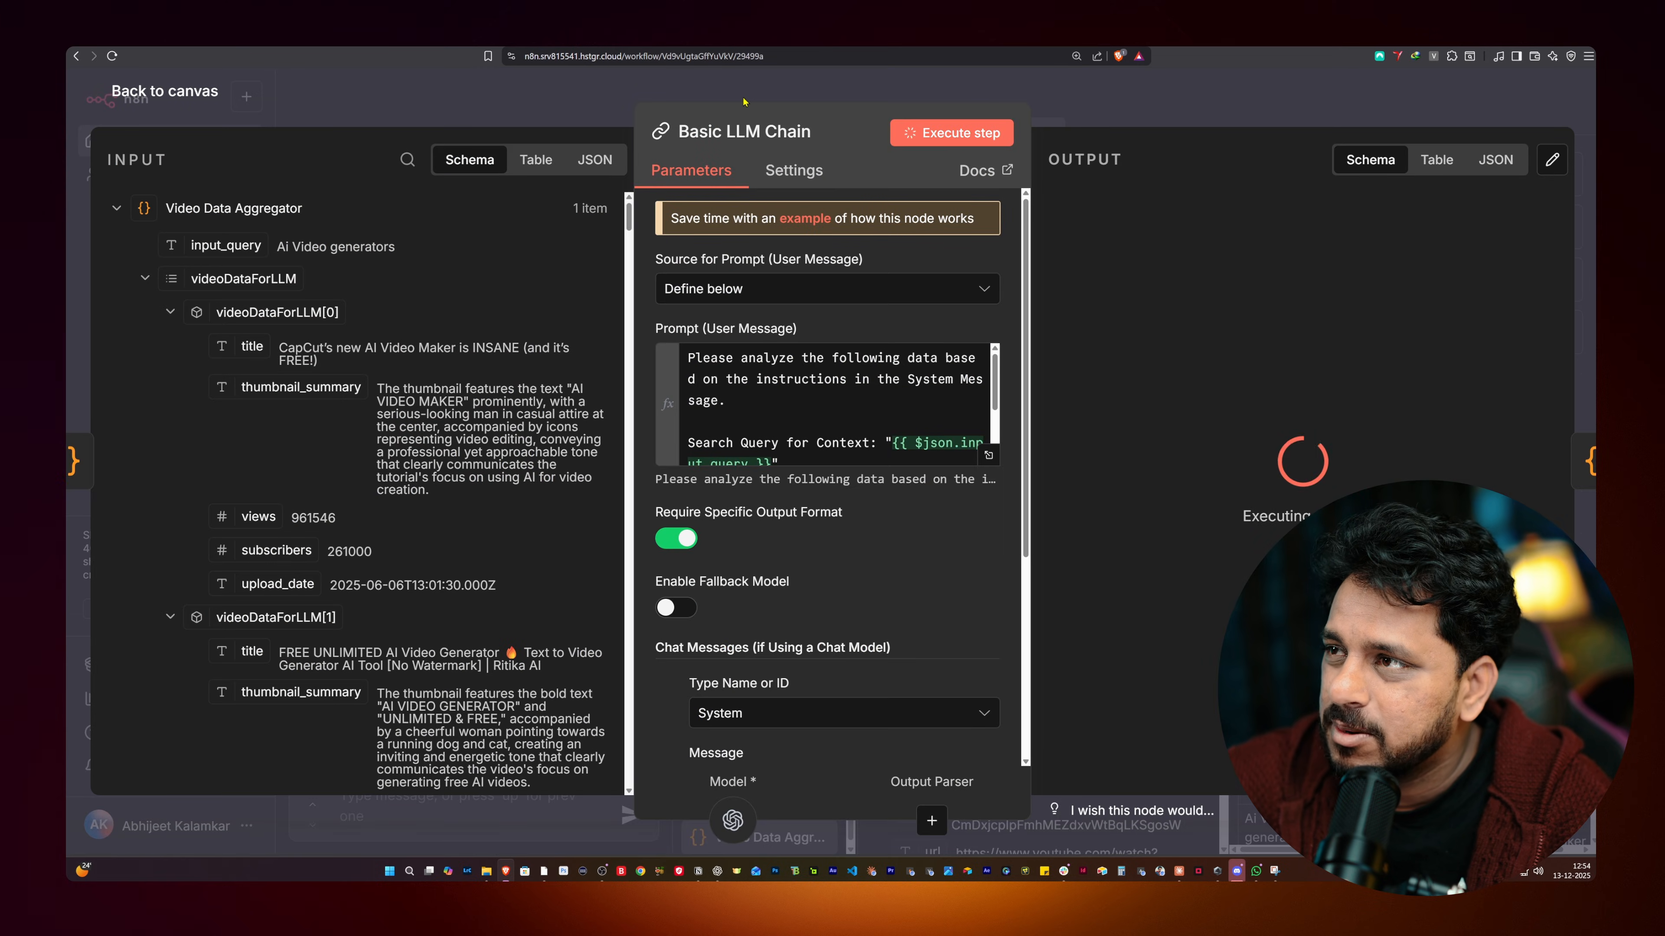
click(744, 102)
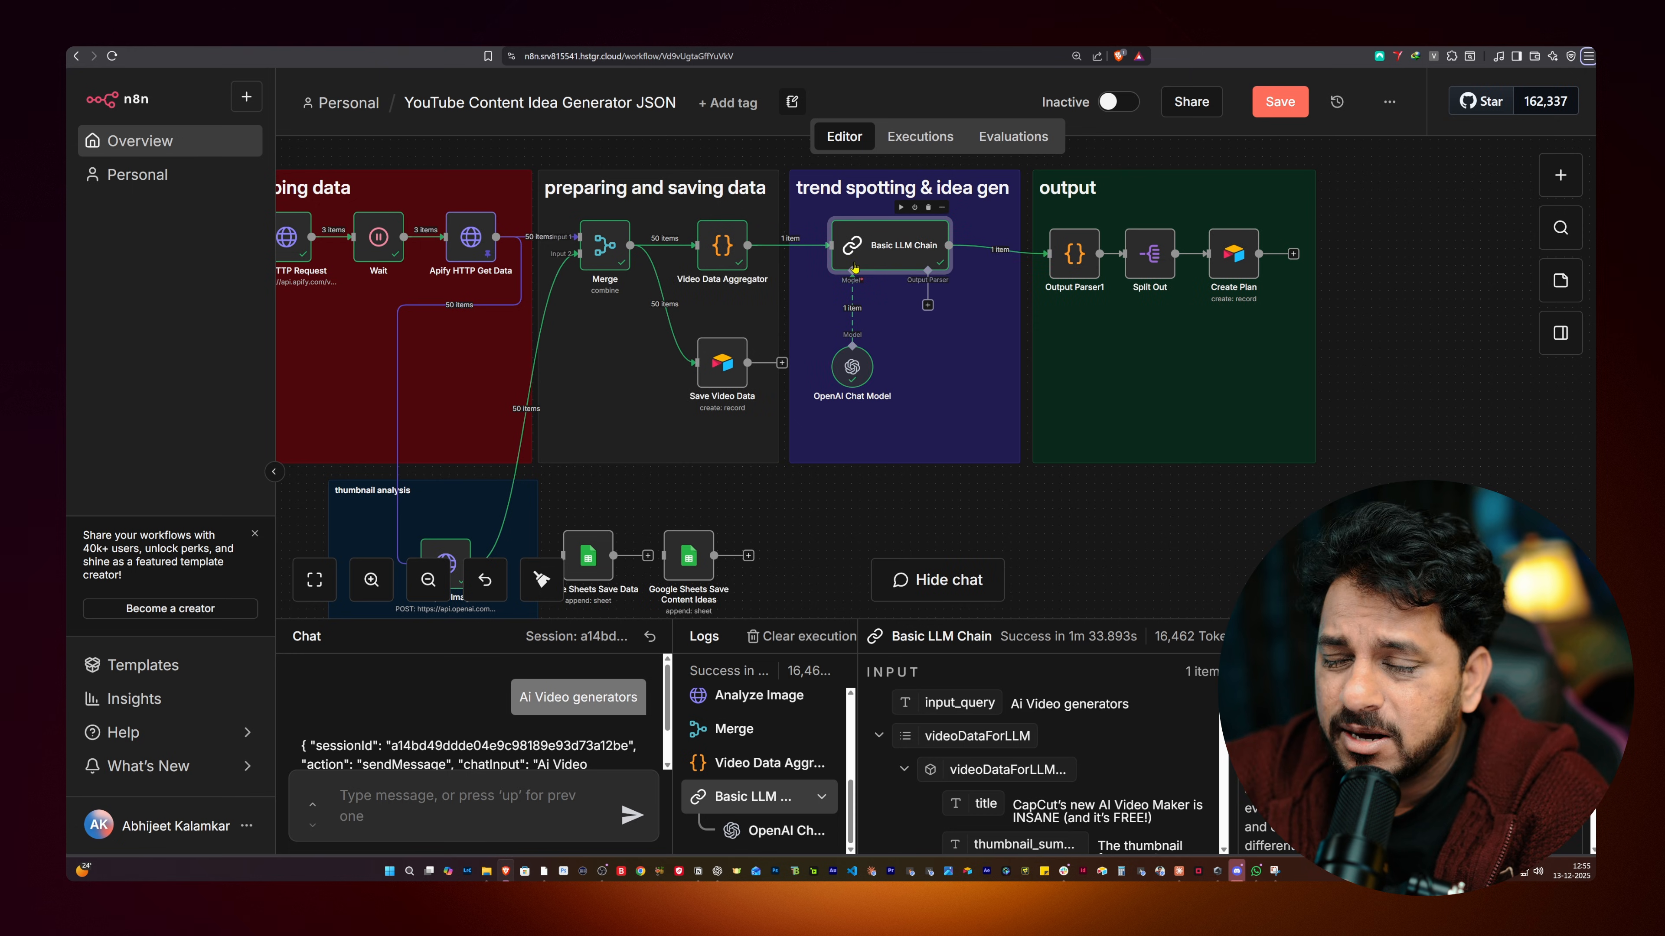
Step: Reopen the Basic LLM Chain node and look through the generated video ideas in its output as JSON
double_click(860, 261)
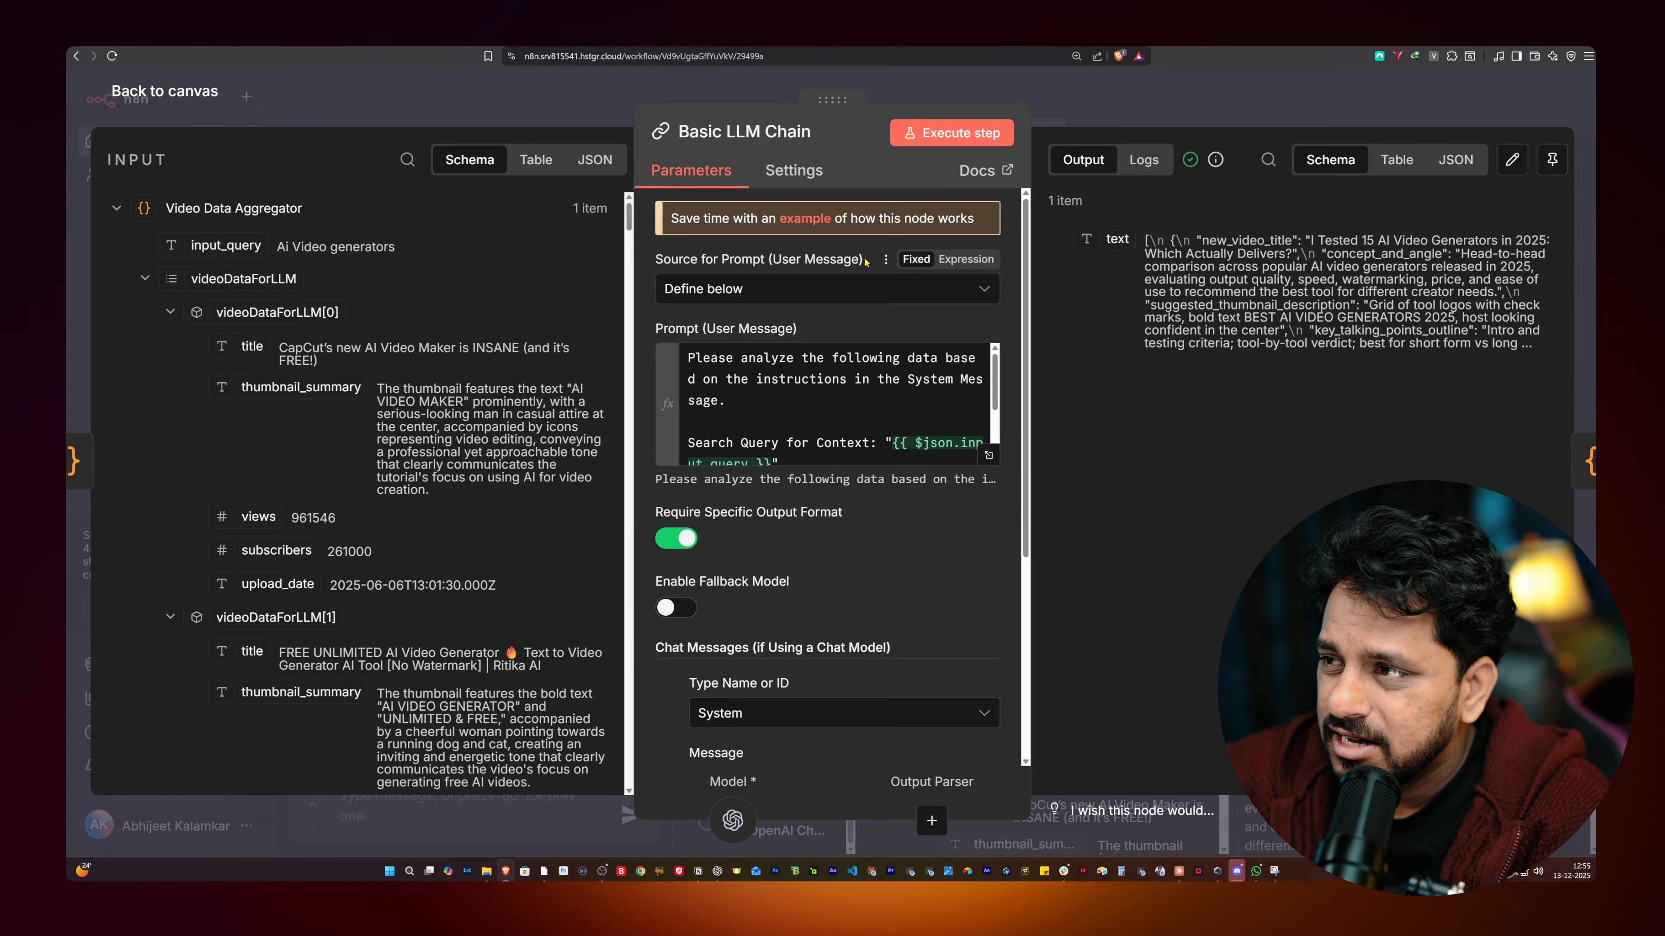
click(1453, 159)
scroll(1237, 319, down, 5)
scroll(1237, 320, down, 10)
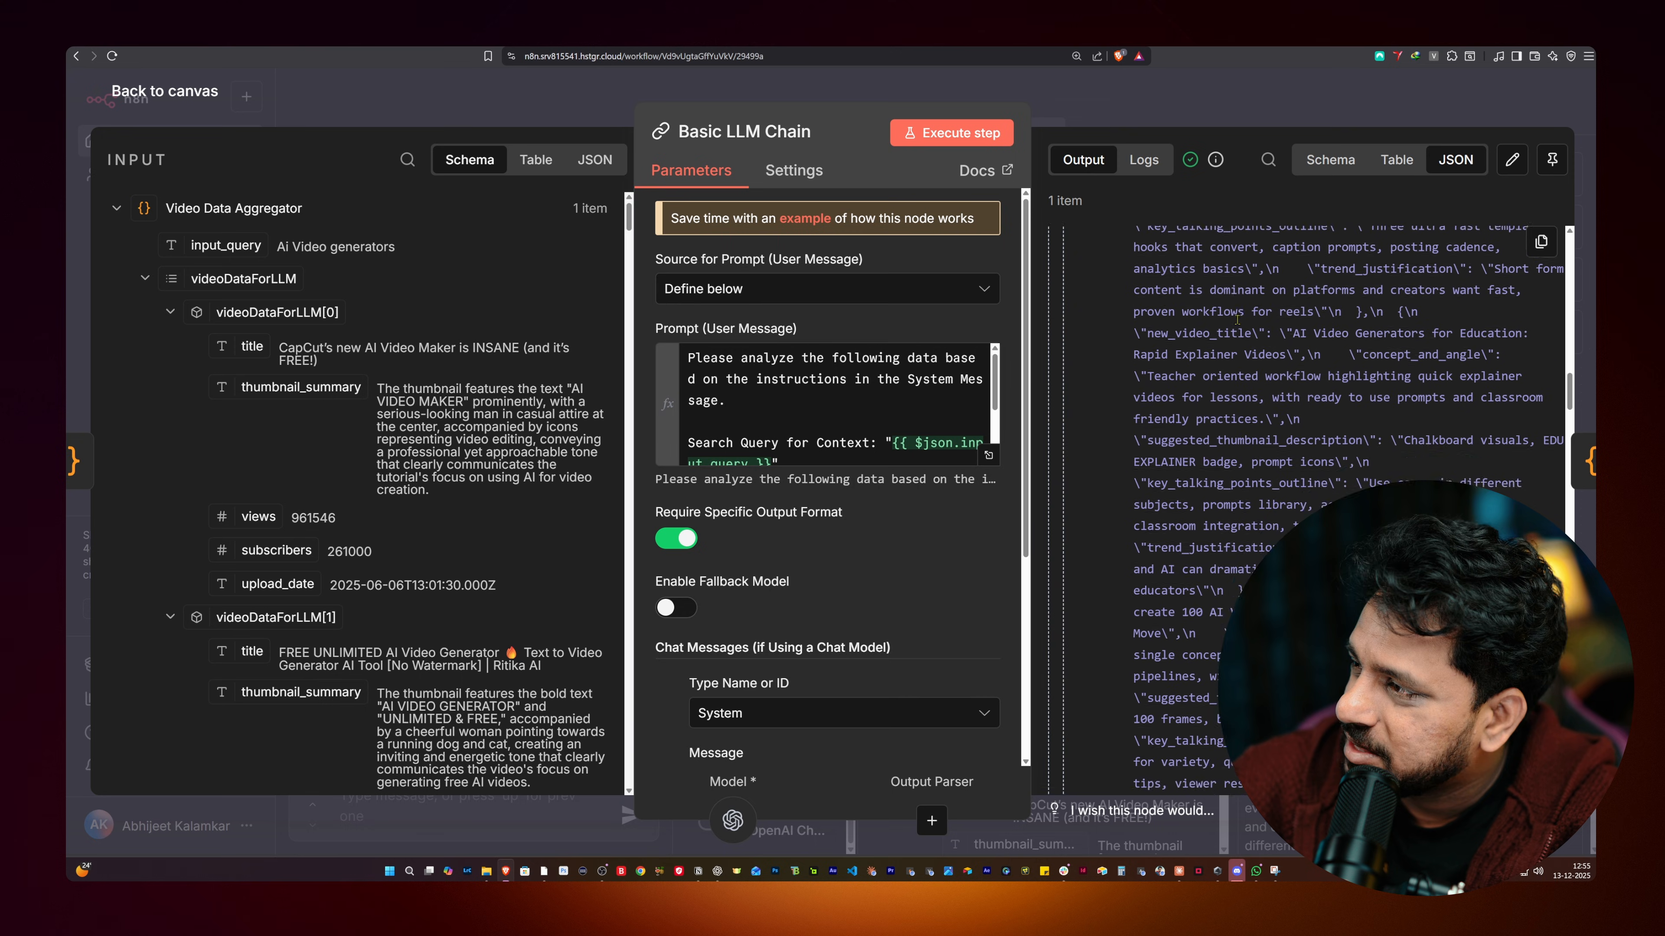
Step: Read the remaining video ideas down to the end of the Basic LLM Chain's JSON output, and return to the canvas
scroll(1236, 320, down, 10)
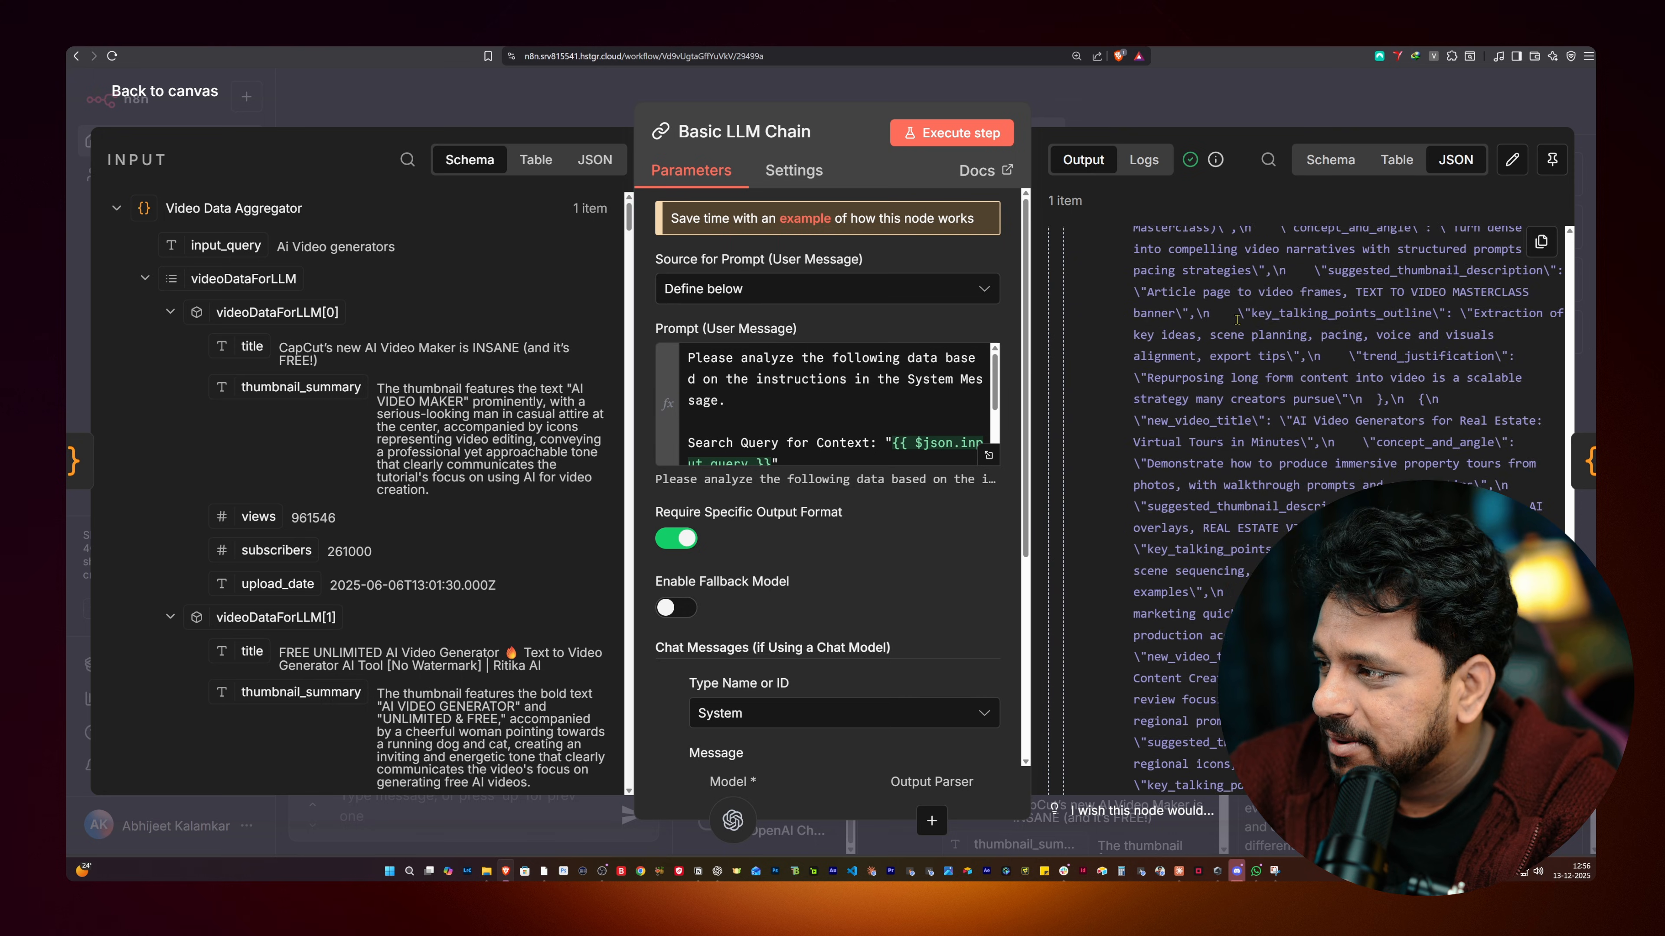
scroll(1237, 320, down, 5)
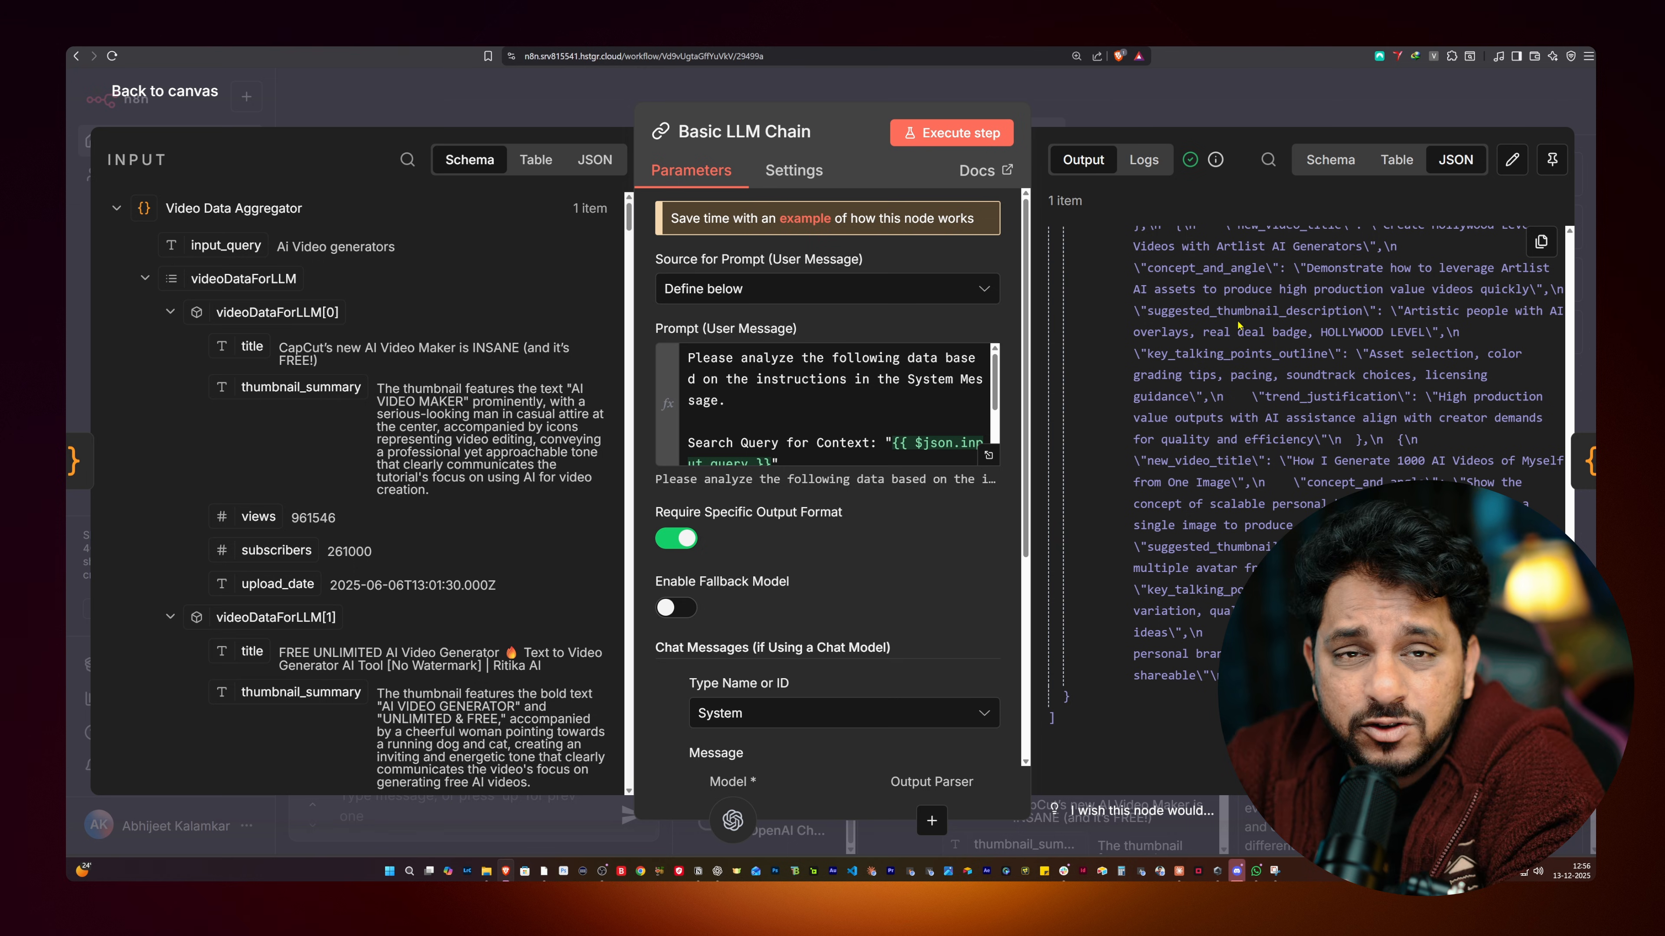
key(Escape)
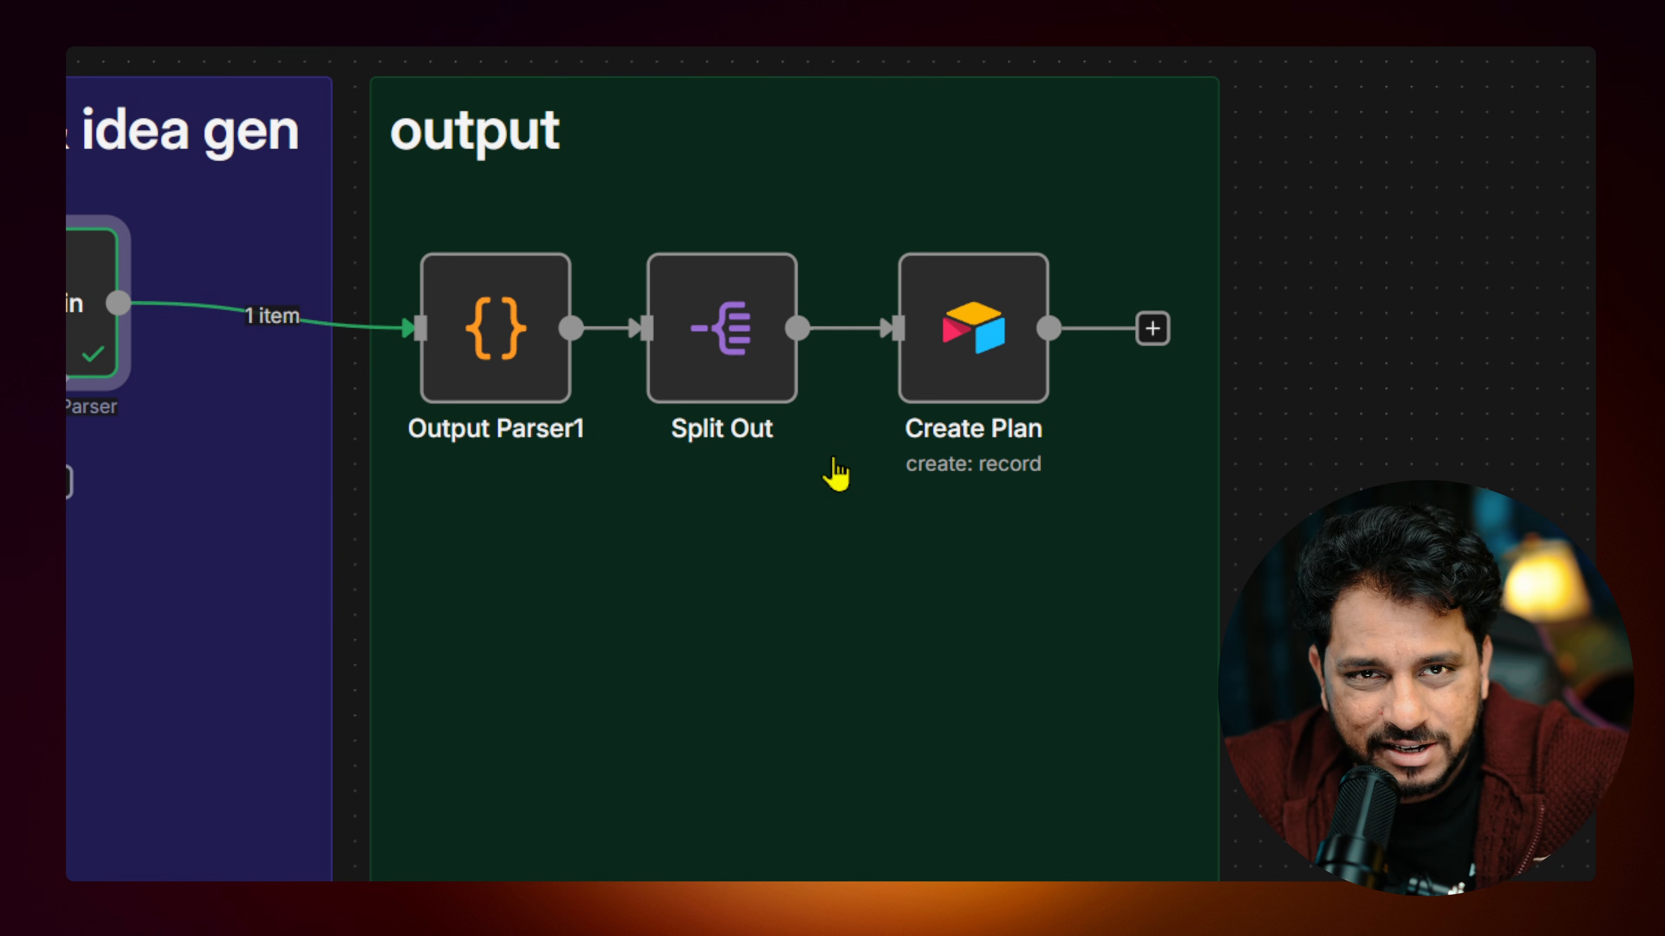
Step: Execute the Output Parser1 code node, review its parsed video_ideas_array output as a schema, and close the node
scroll(837, 474, down, 1)
scroll(837, 473, left, 1)
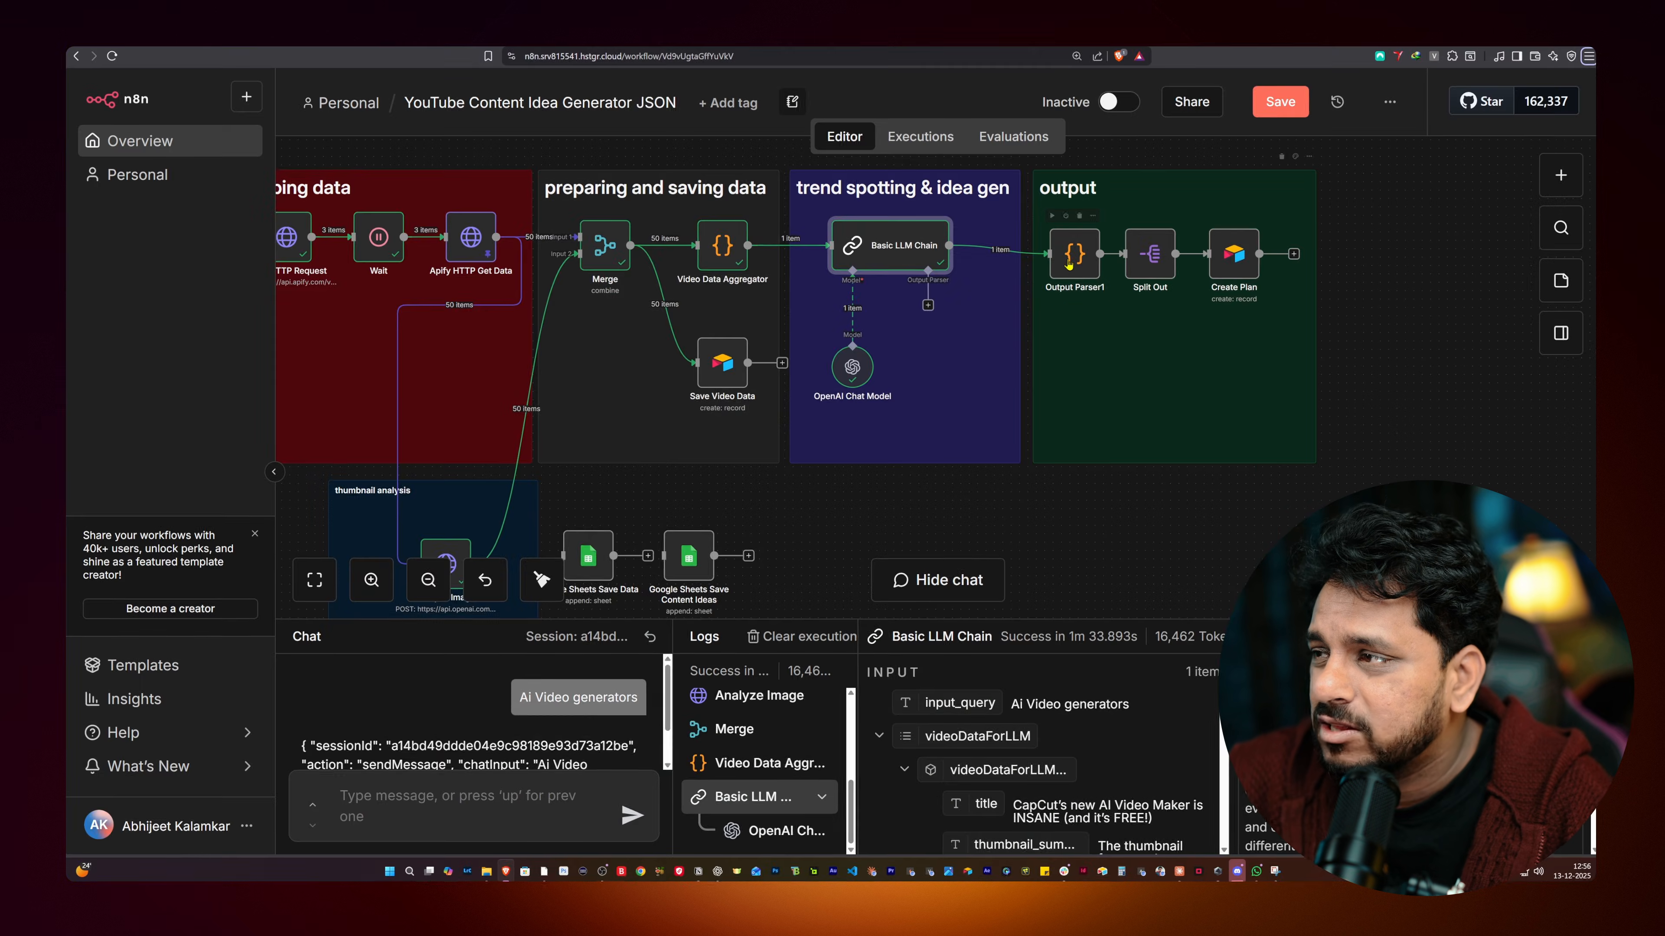
click(538, 298)
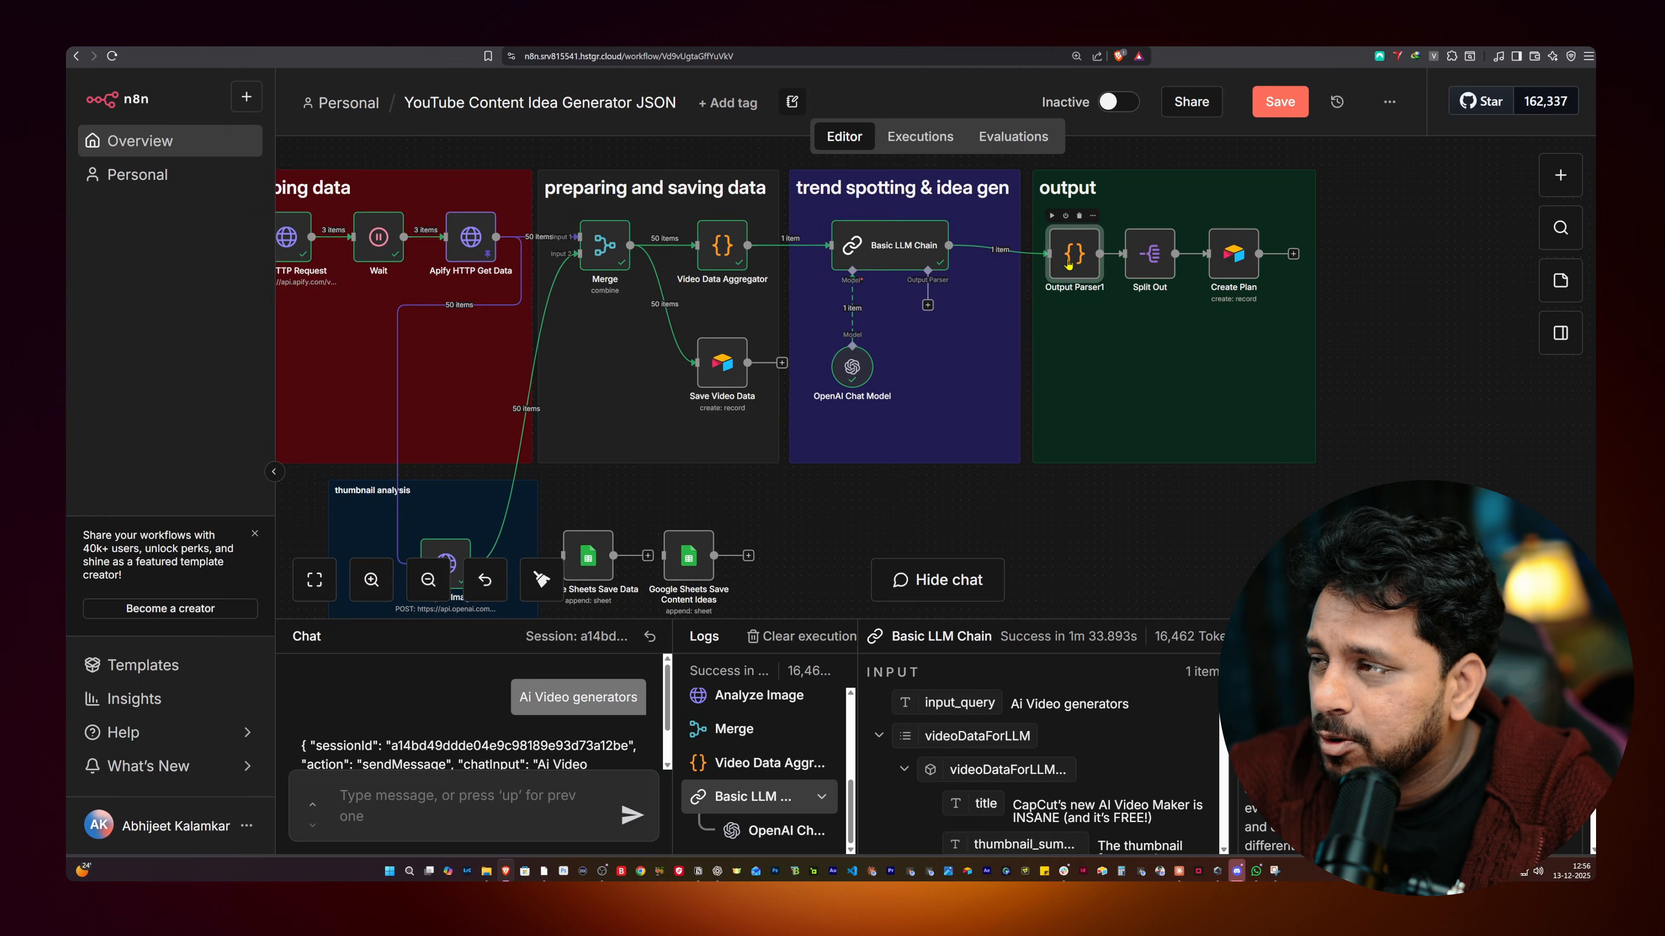
double_click(1069, 264)
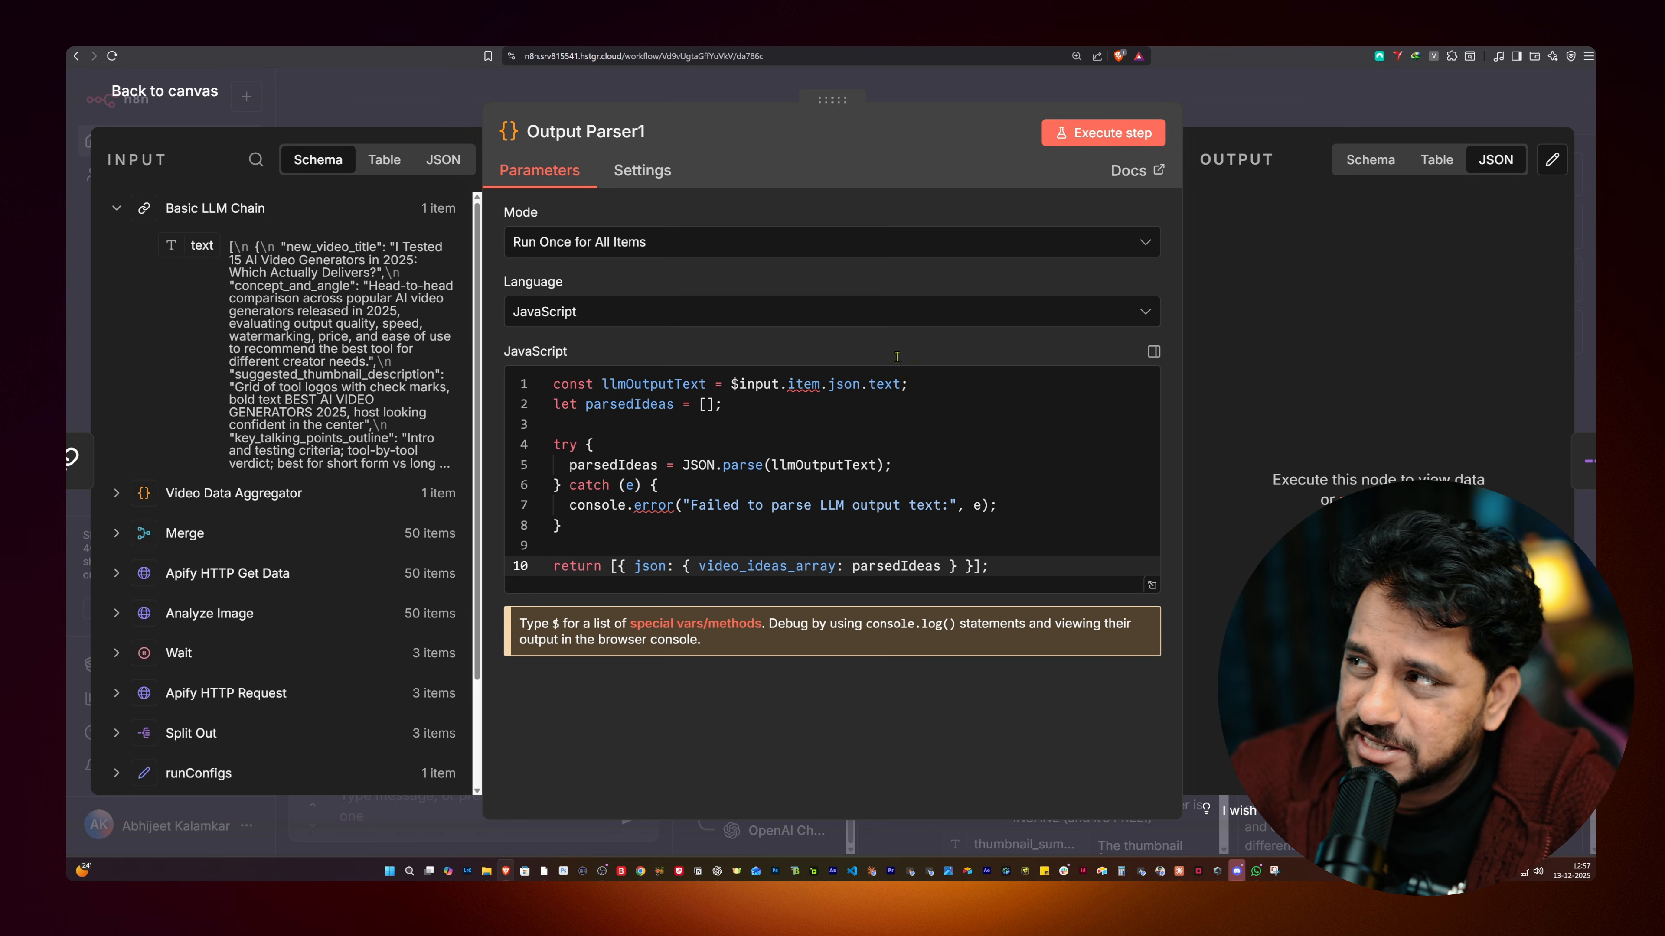
click(1081, 146)
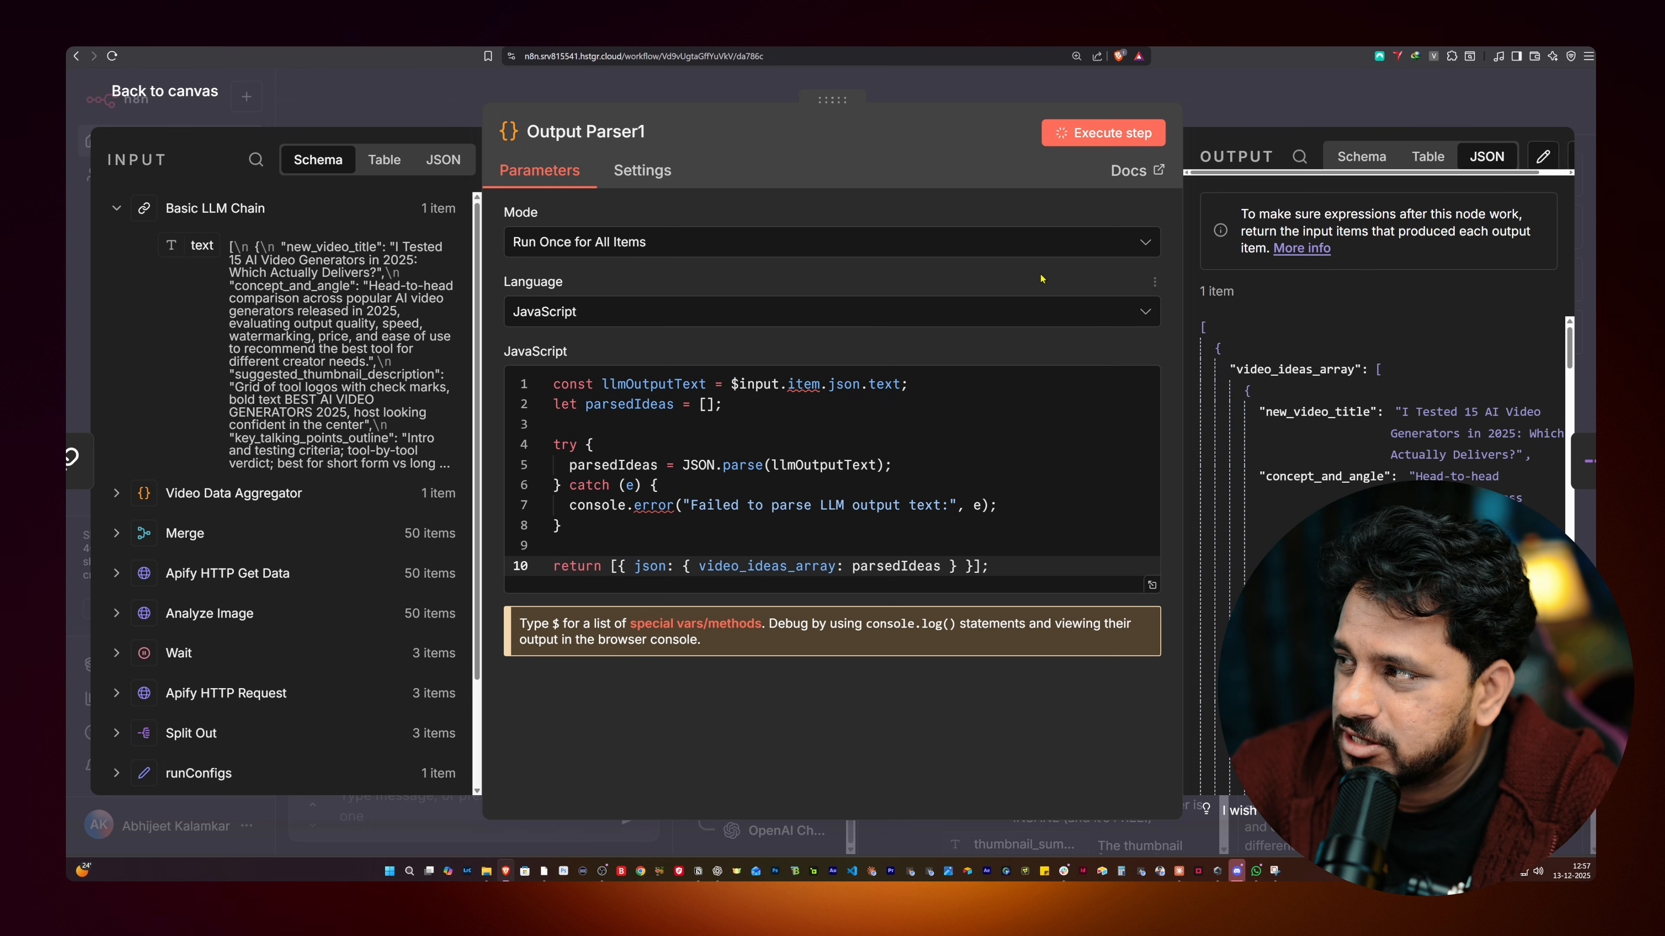
click(1412, 158)
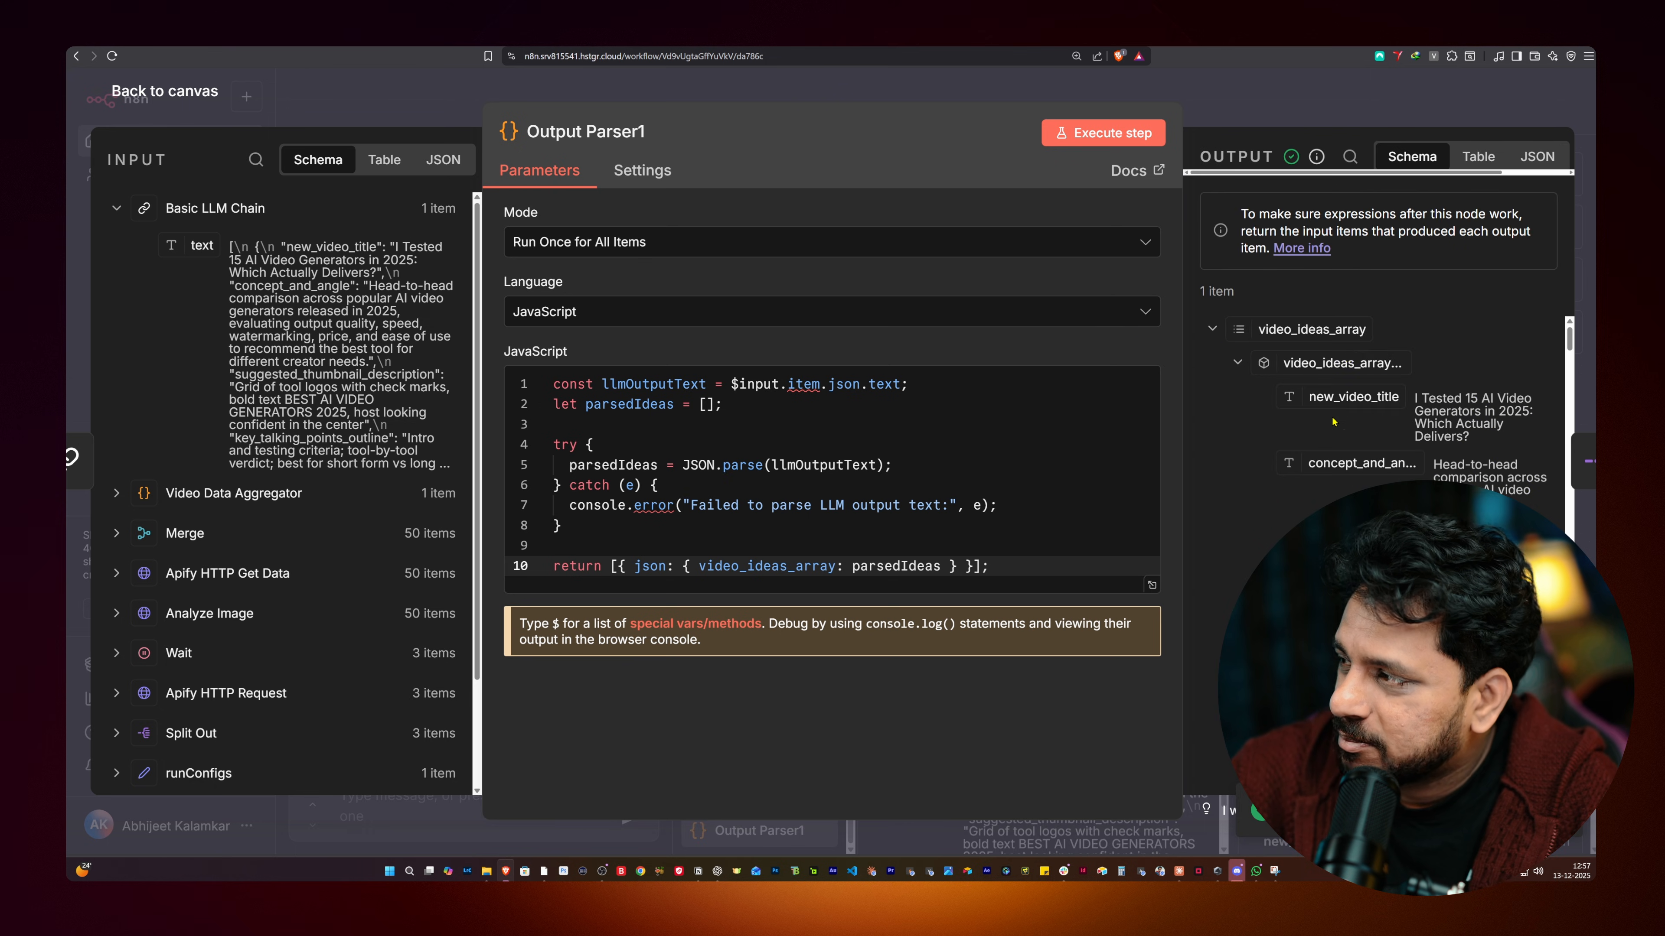
scroll(1334, 421, down, 3)
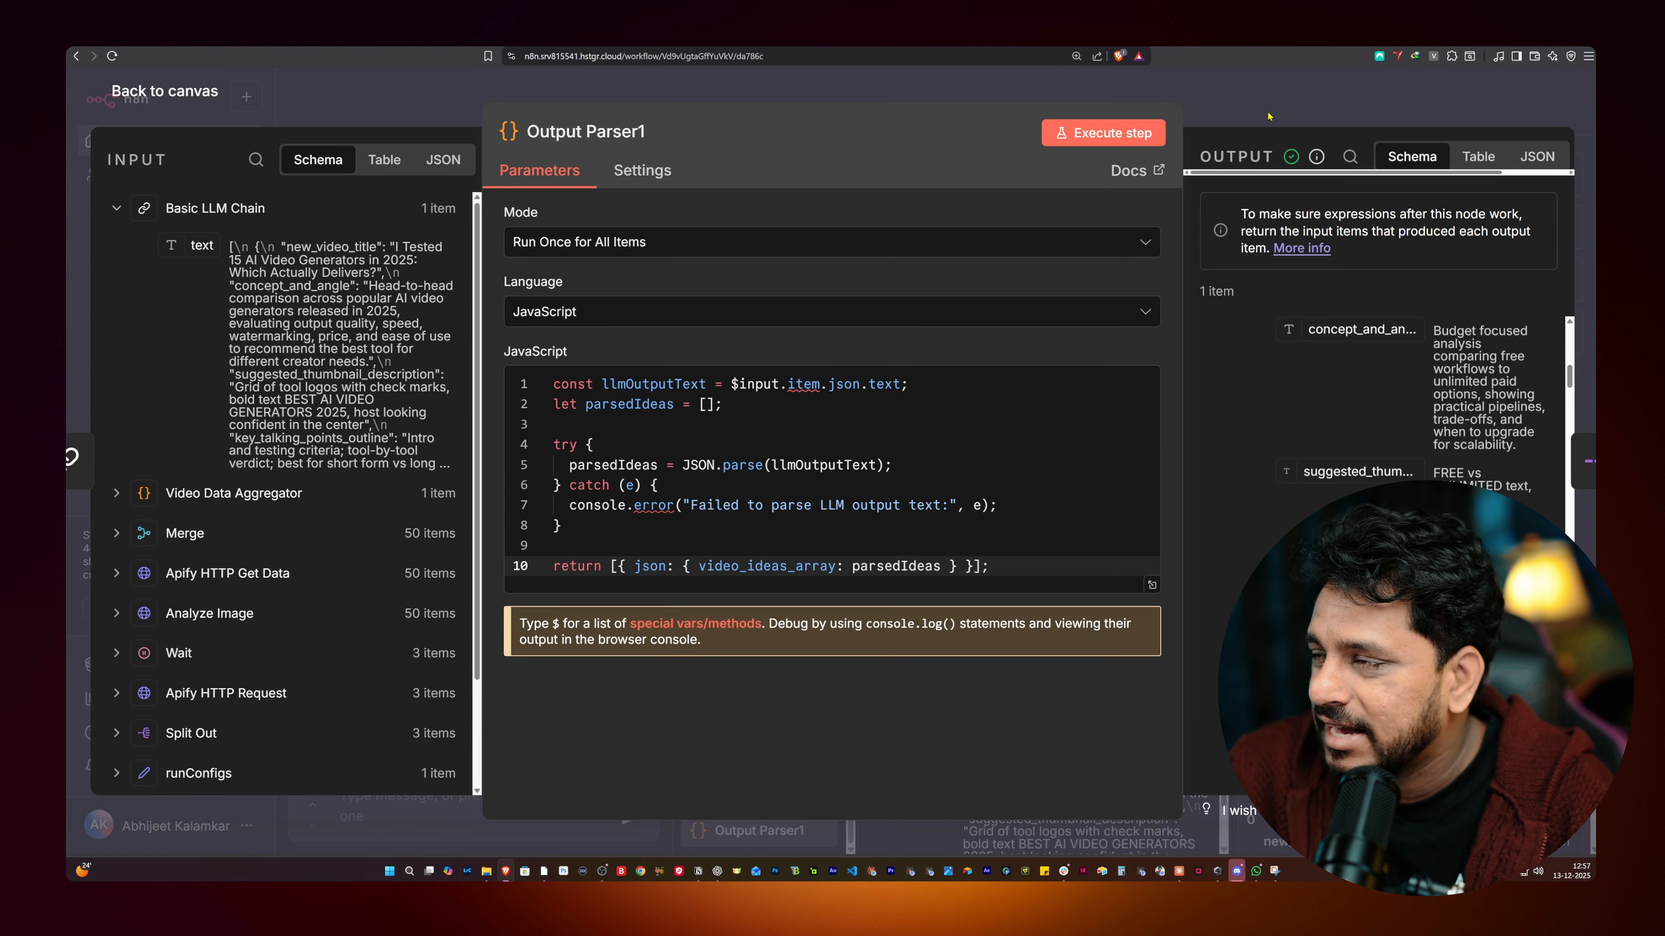
click(1268, 116)
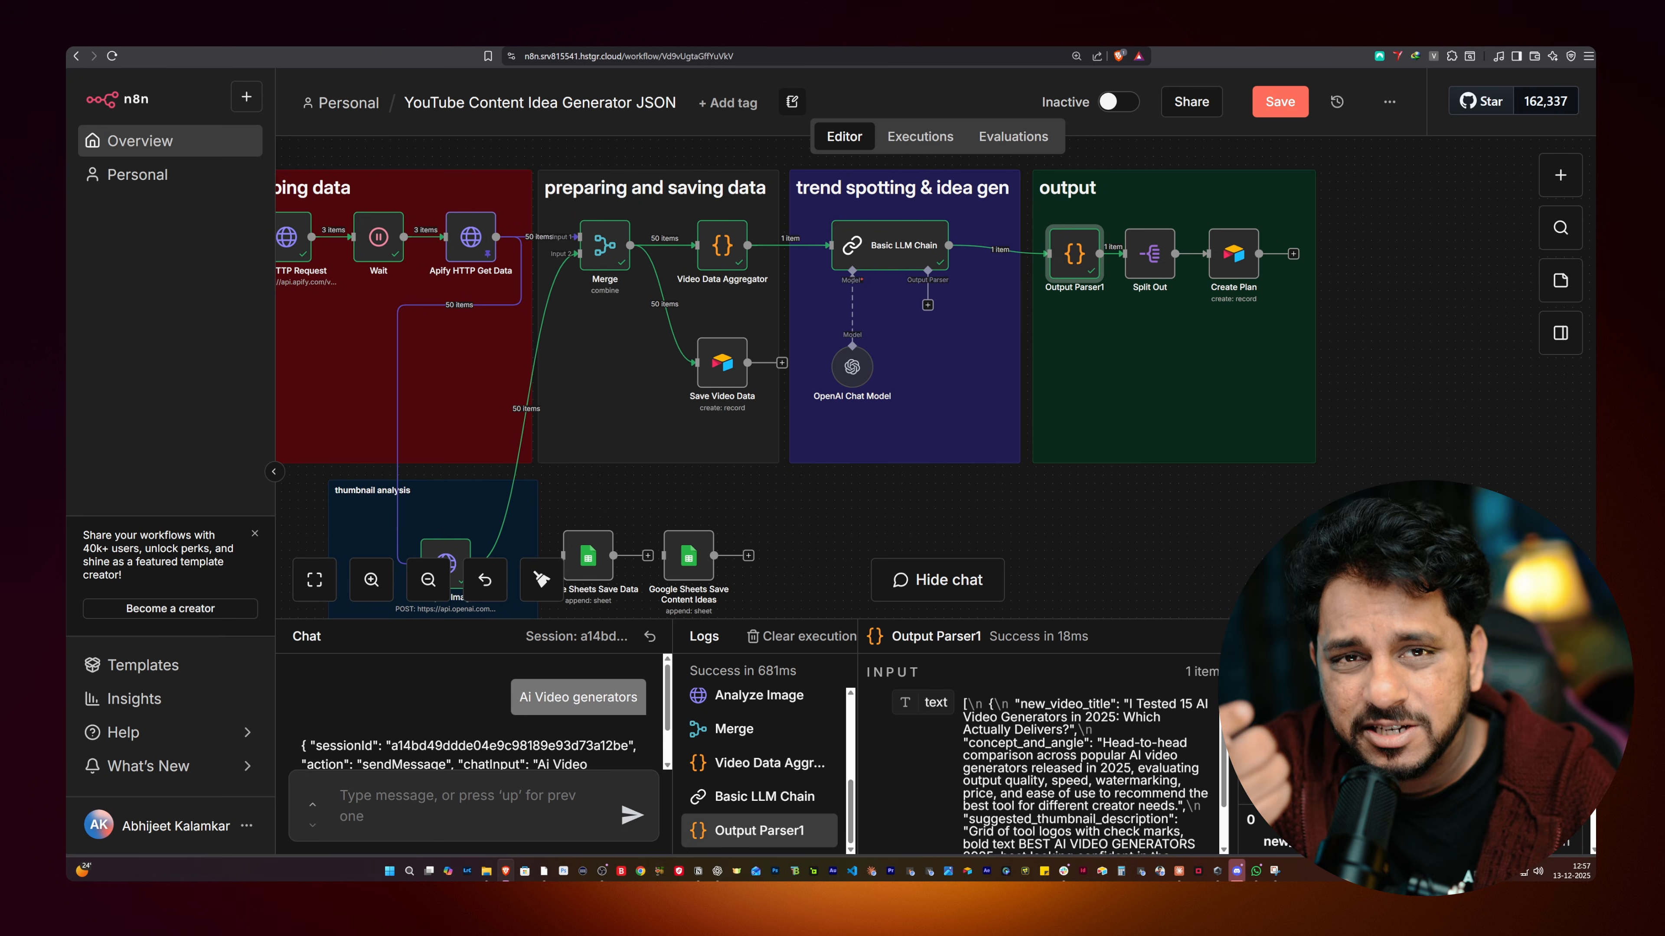
Step: Check the Split Out node's video_ideas_array field in the output section, and execute the node
double_click(1152, 276)
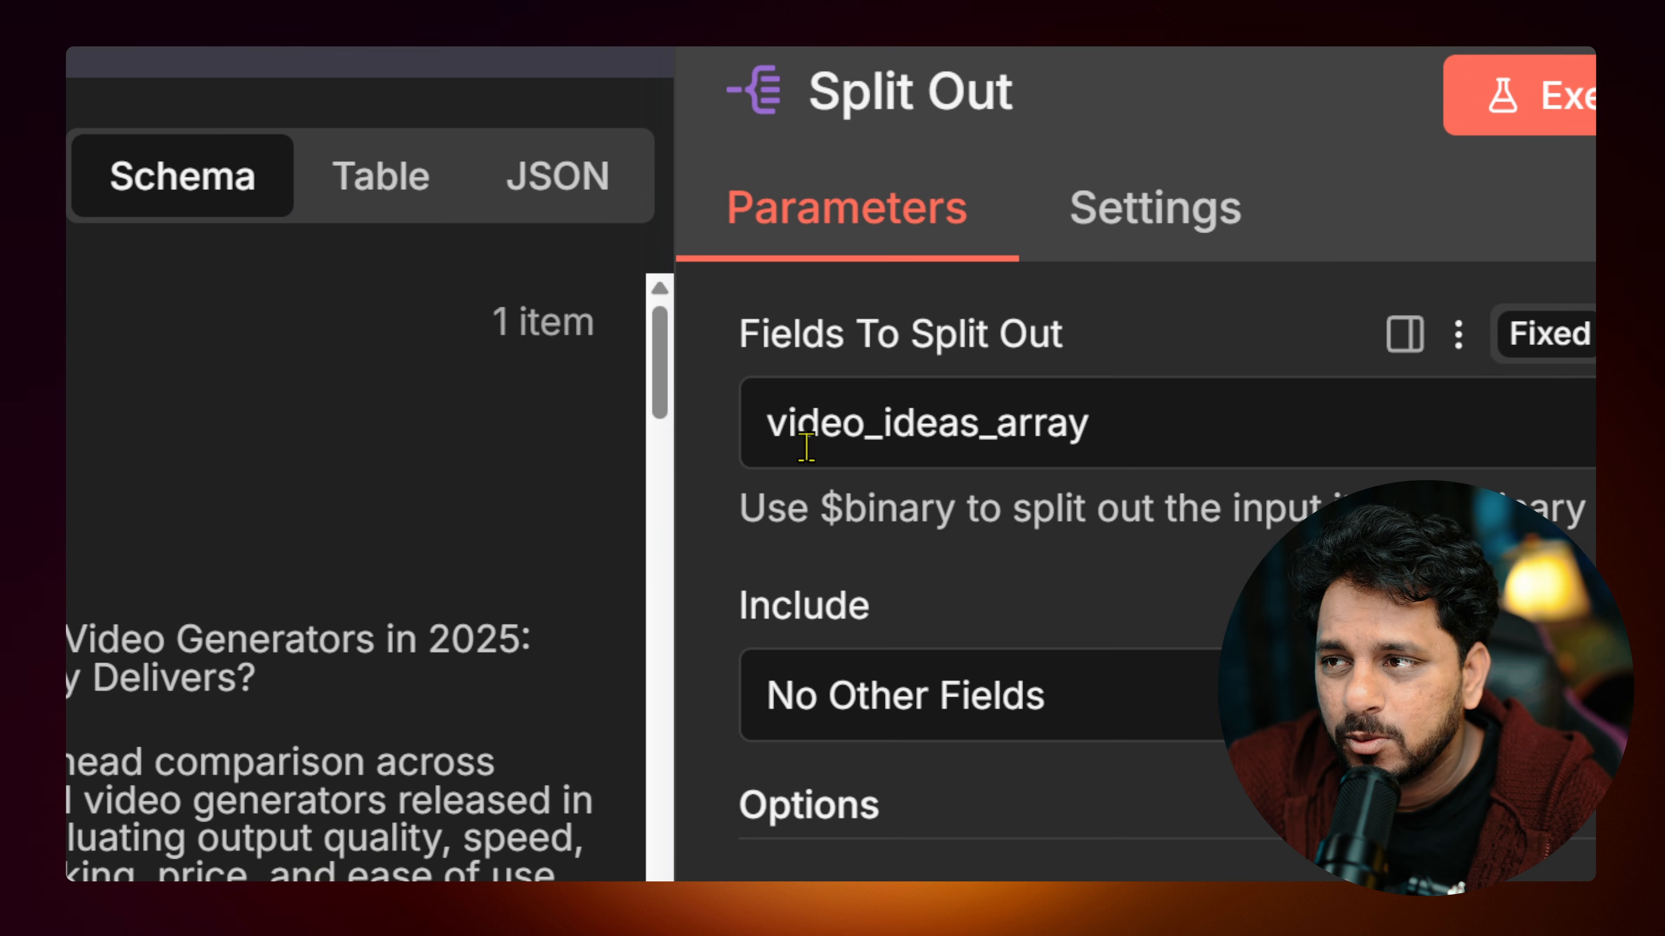
drag(754, 426, 1244, 424)
click(1546, 106)
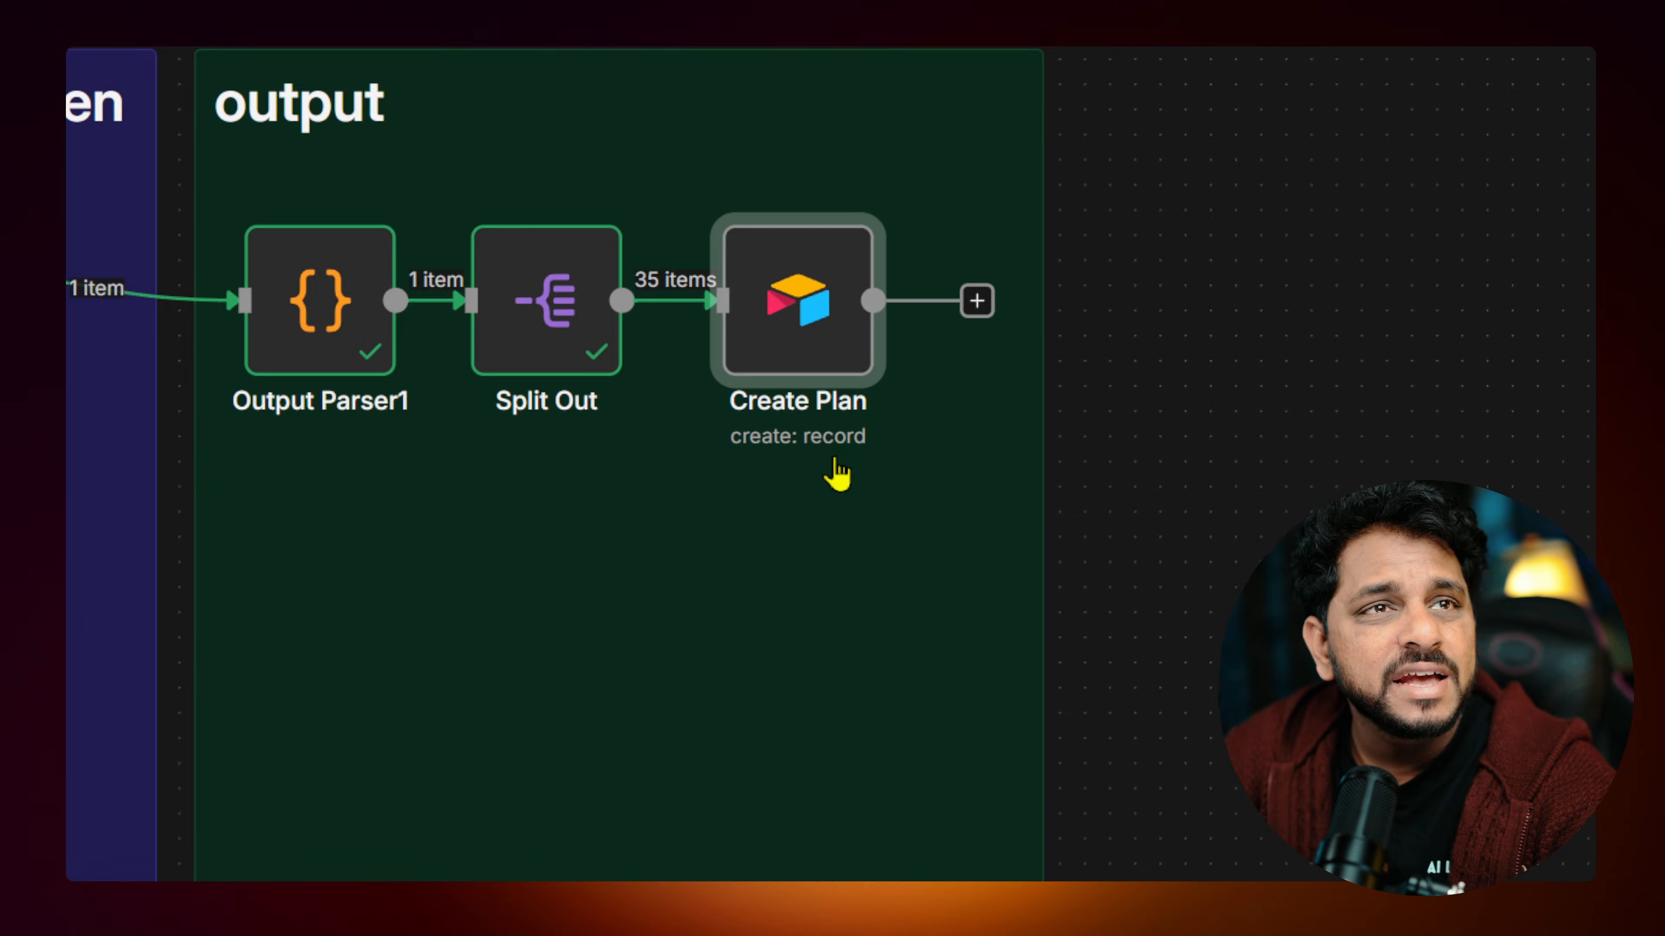
Step: Examine the Create Plan node's Airtable settings: the base, the target table options, and the column mappings under Values to Send
mouse_move(1235, 261)
double_click(797, 311)
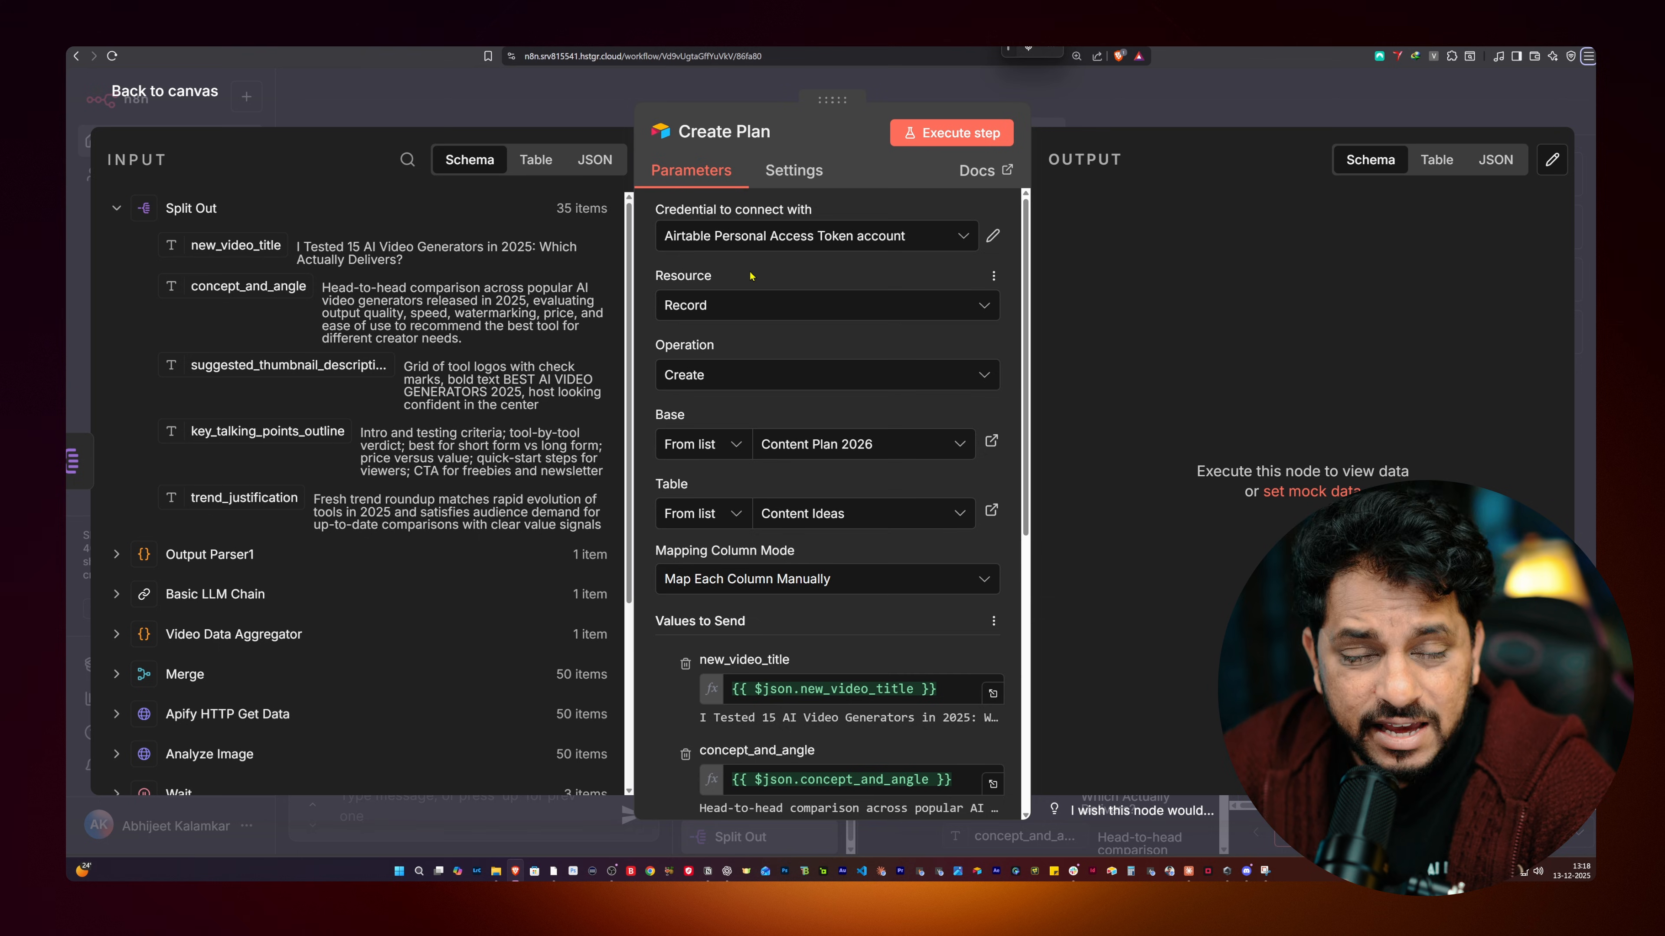
scroll(806, 383, down, 3)
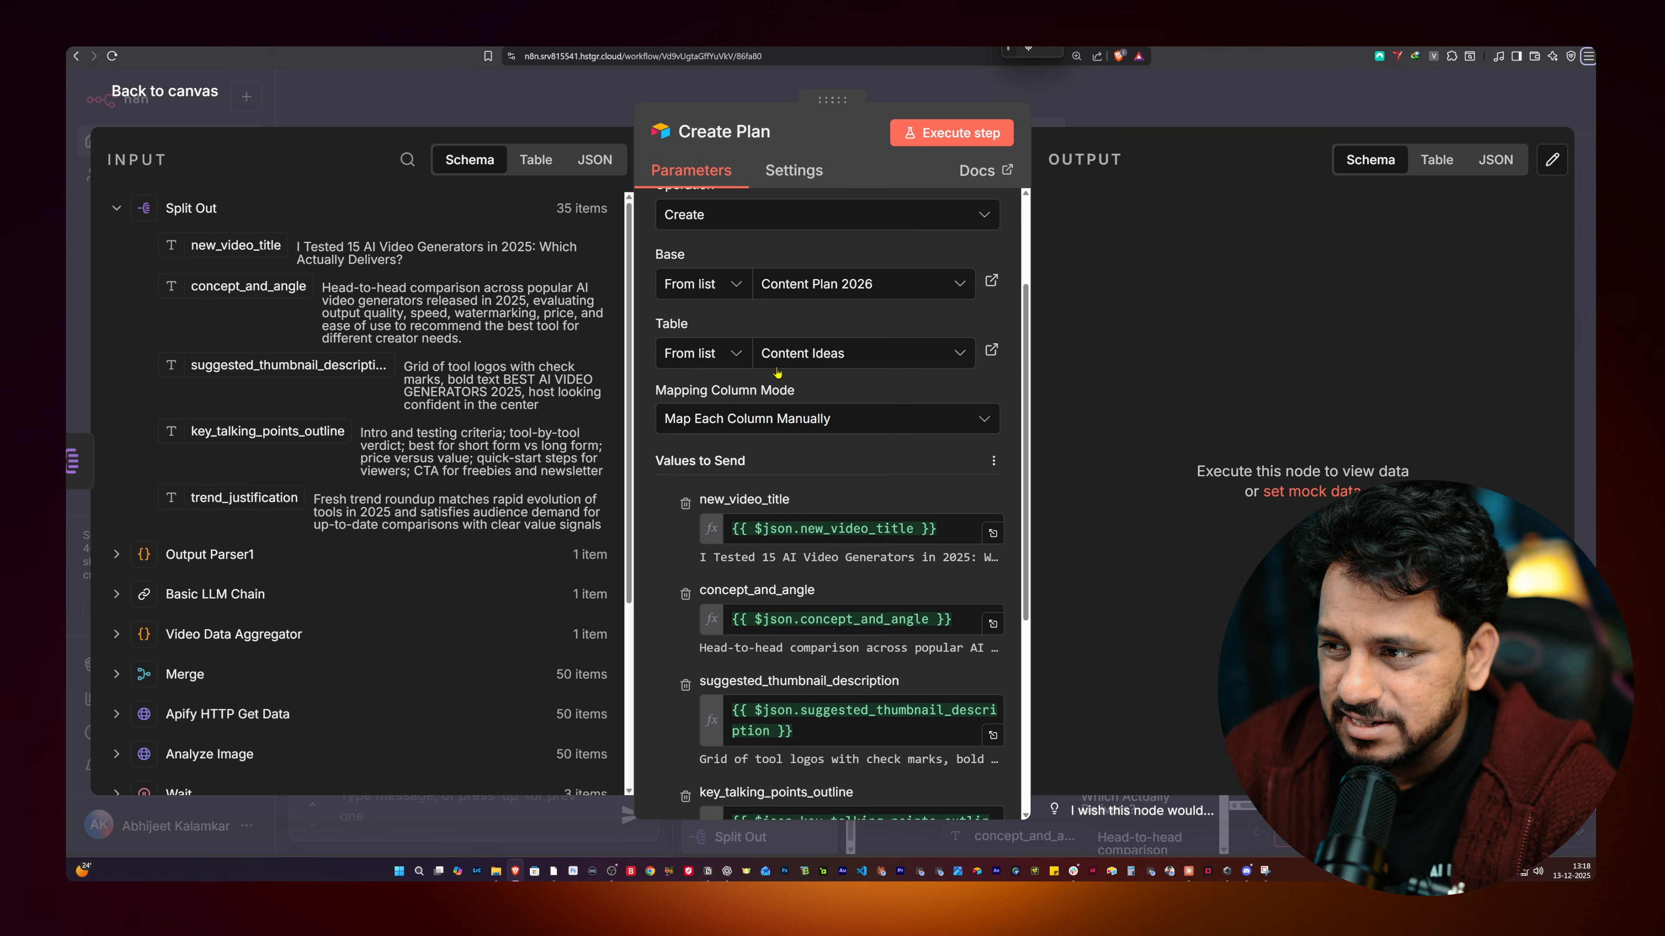
click(819, 359)
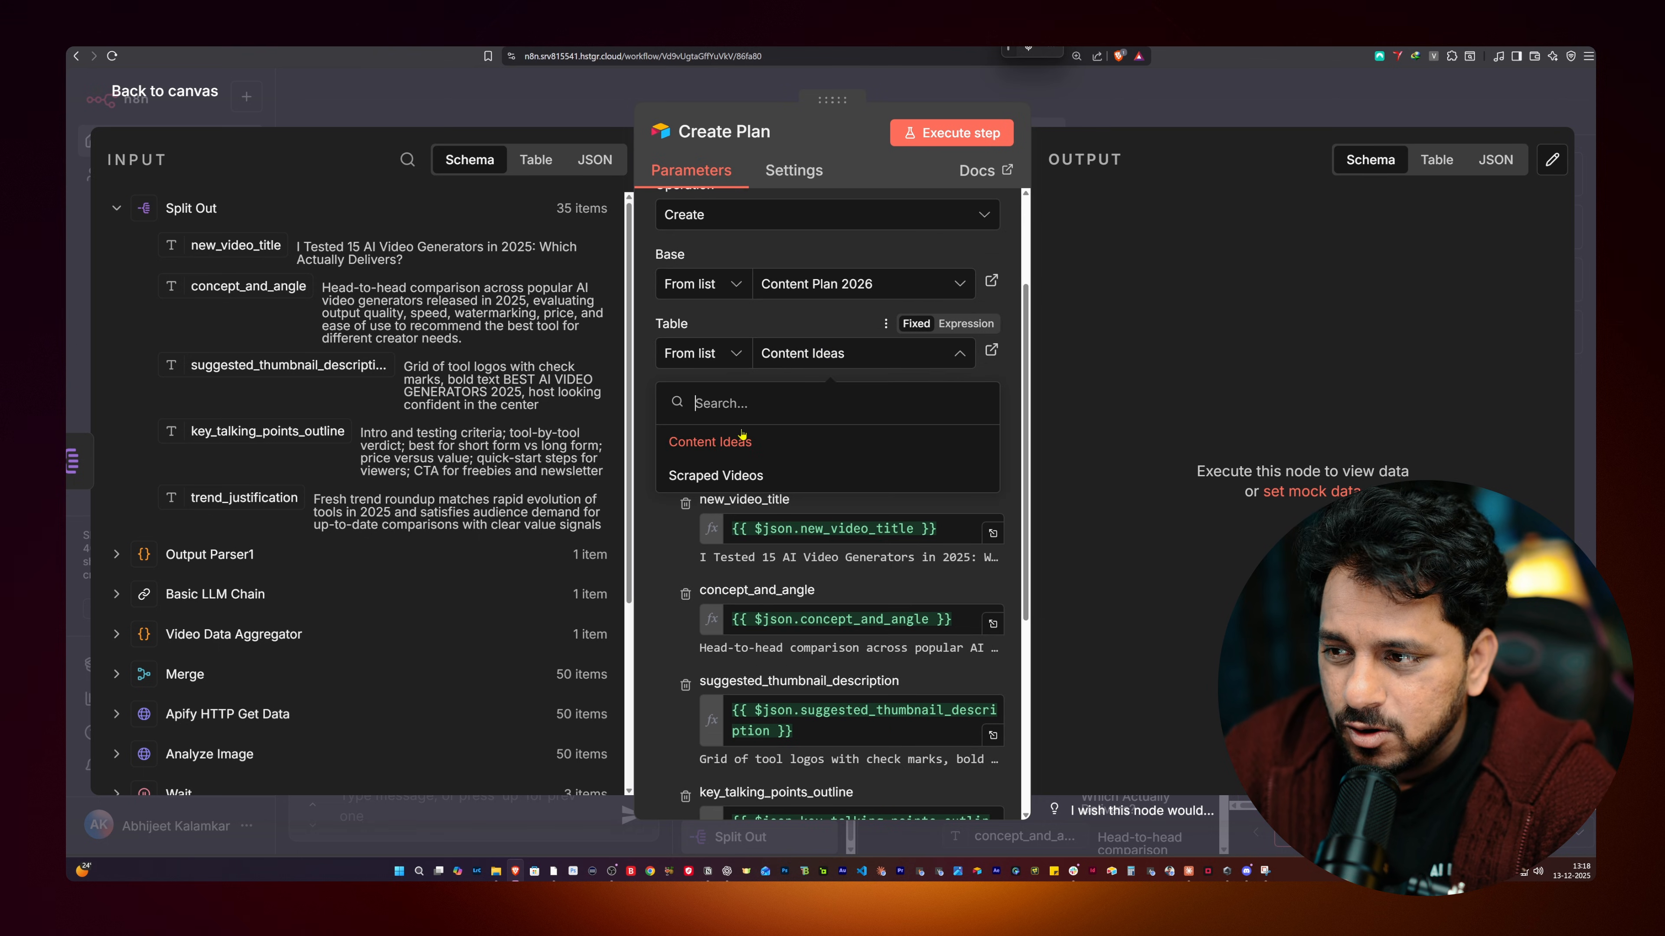
click(784, 378)
scroll(784, 341, down, 4)
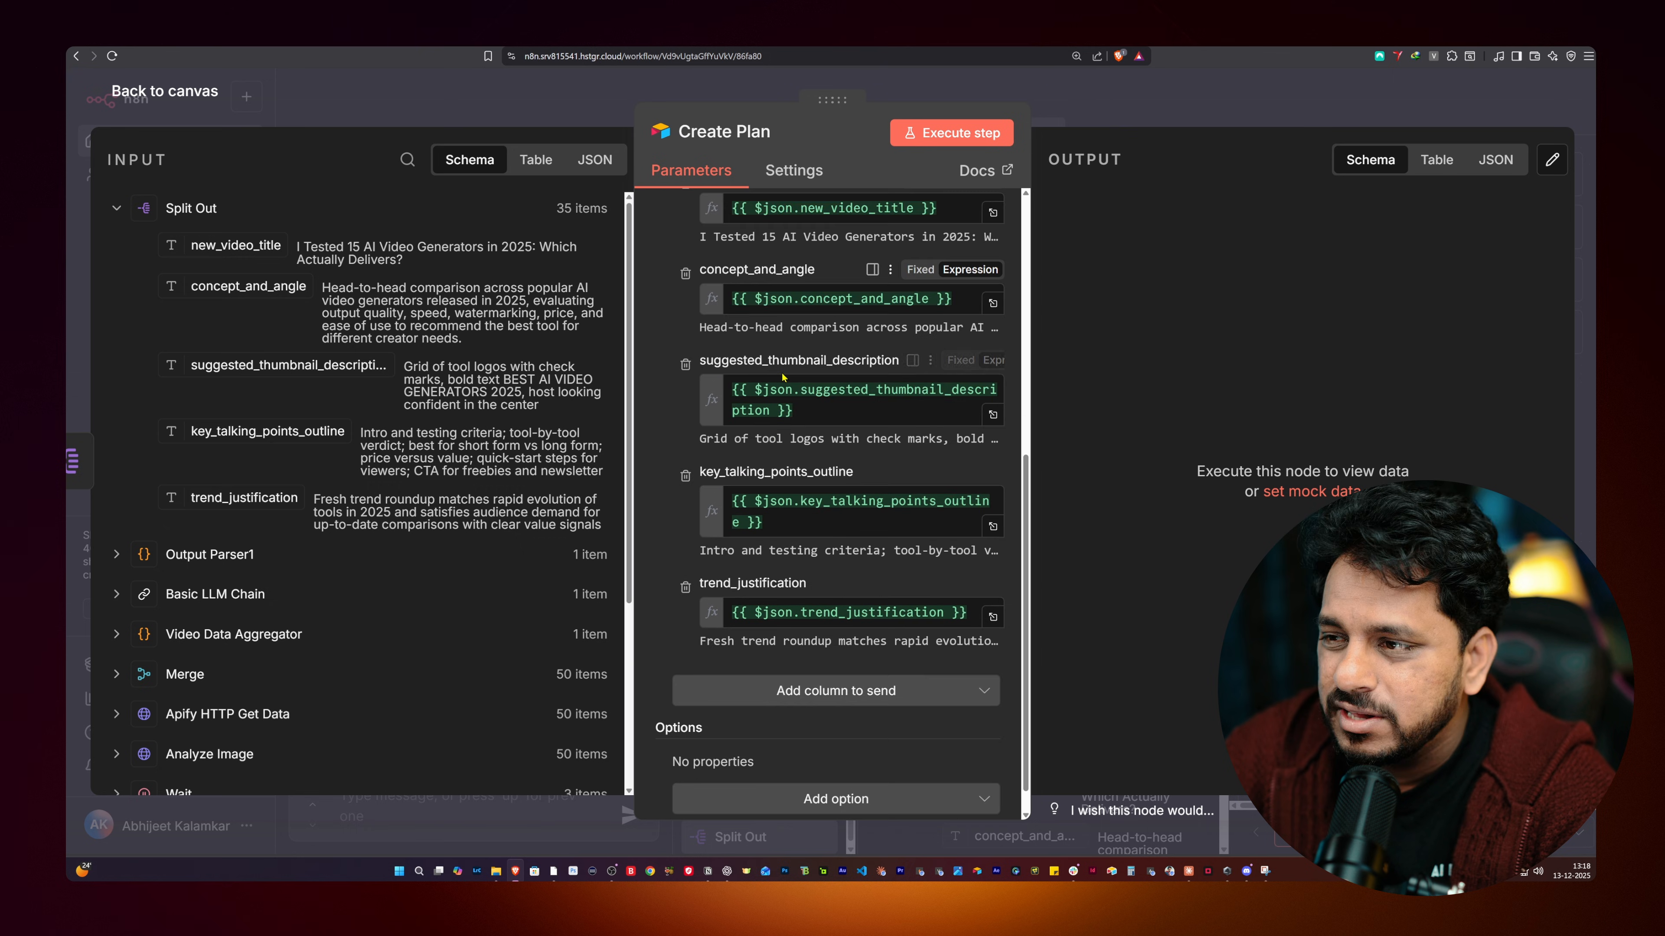
scroll(784, 367, up, 2)
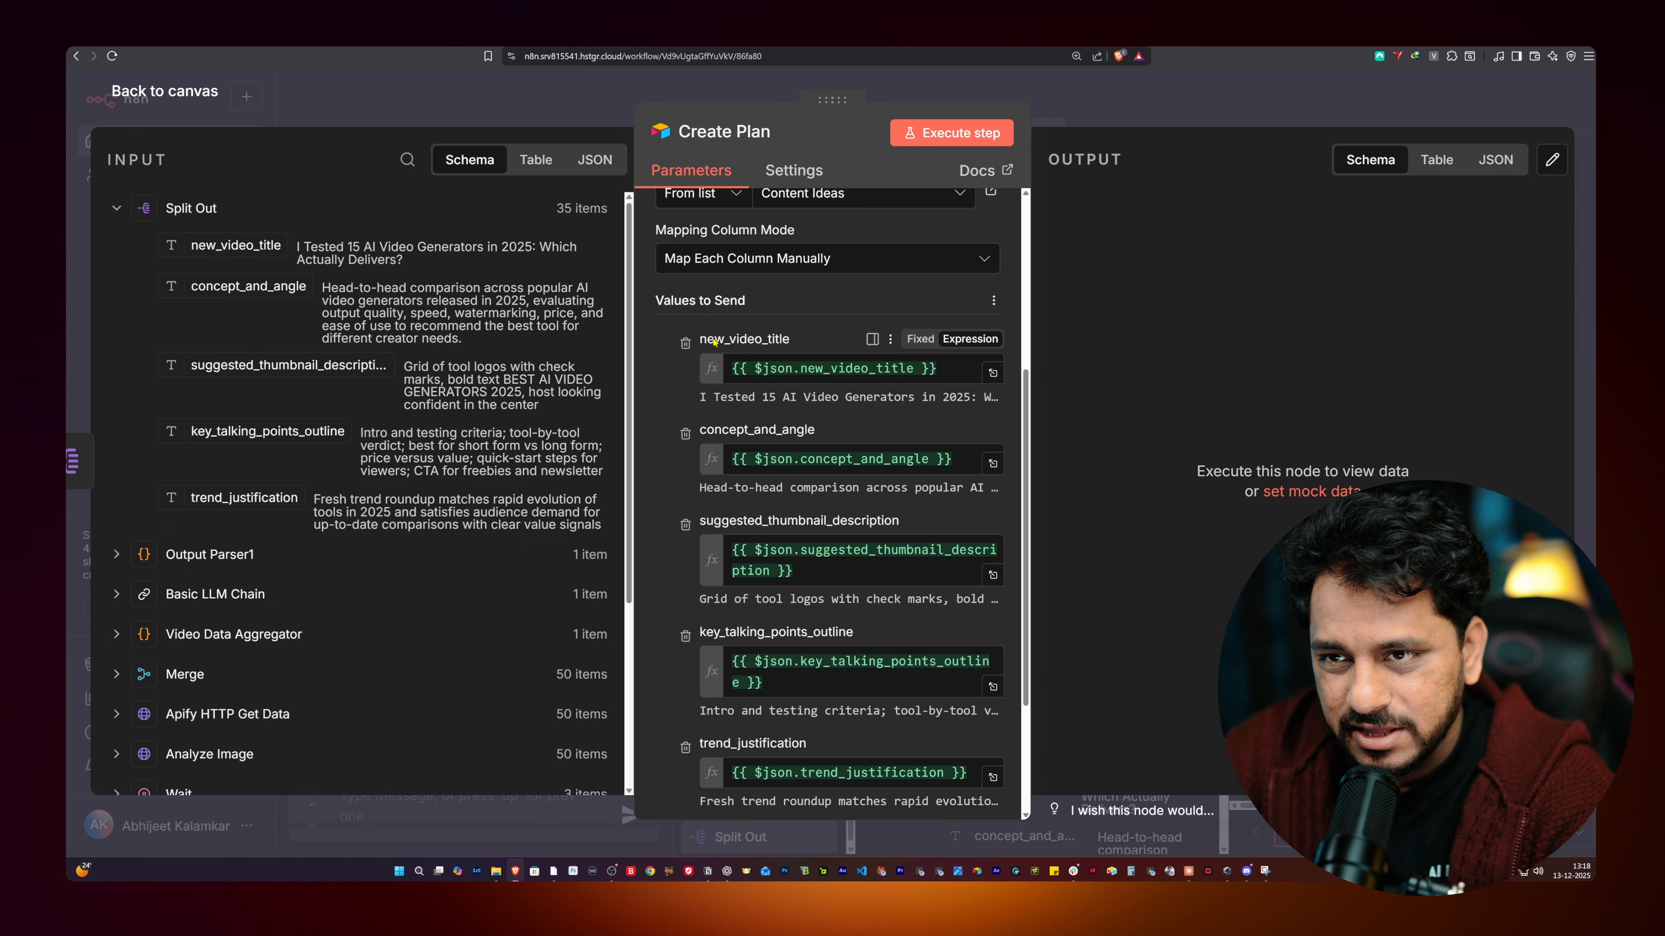
scroll(752, 296, down, 2)
drag(246, 288, 321, 302)
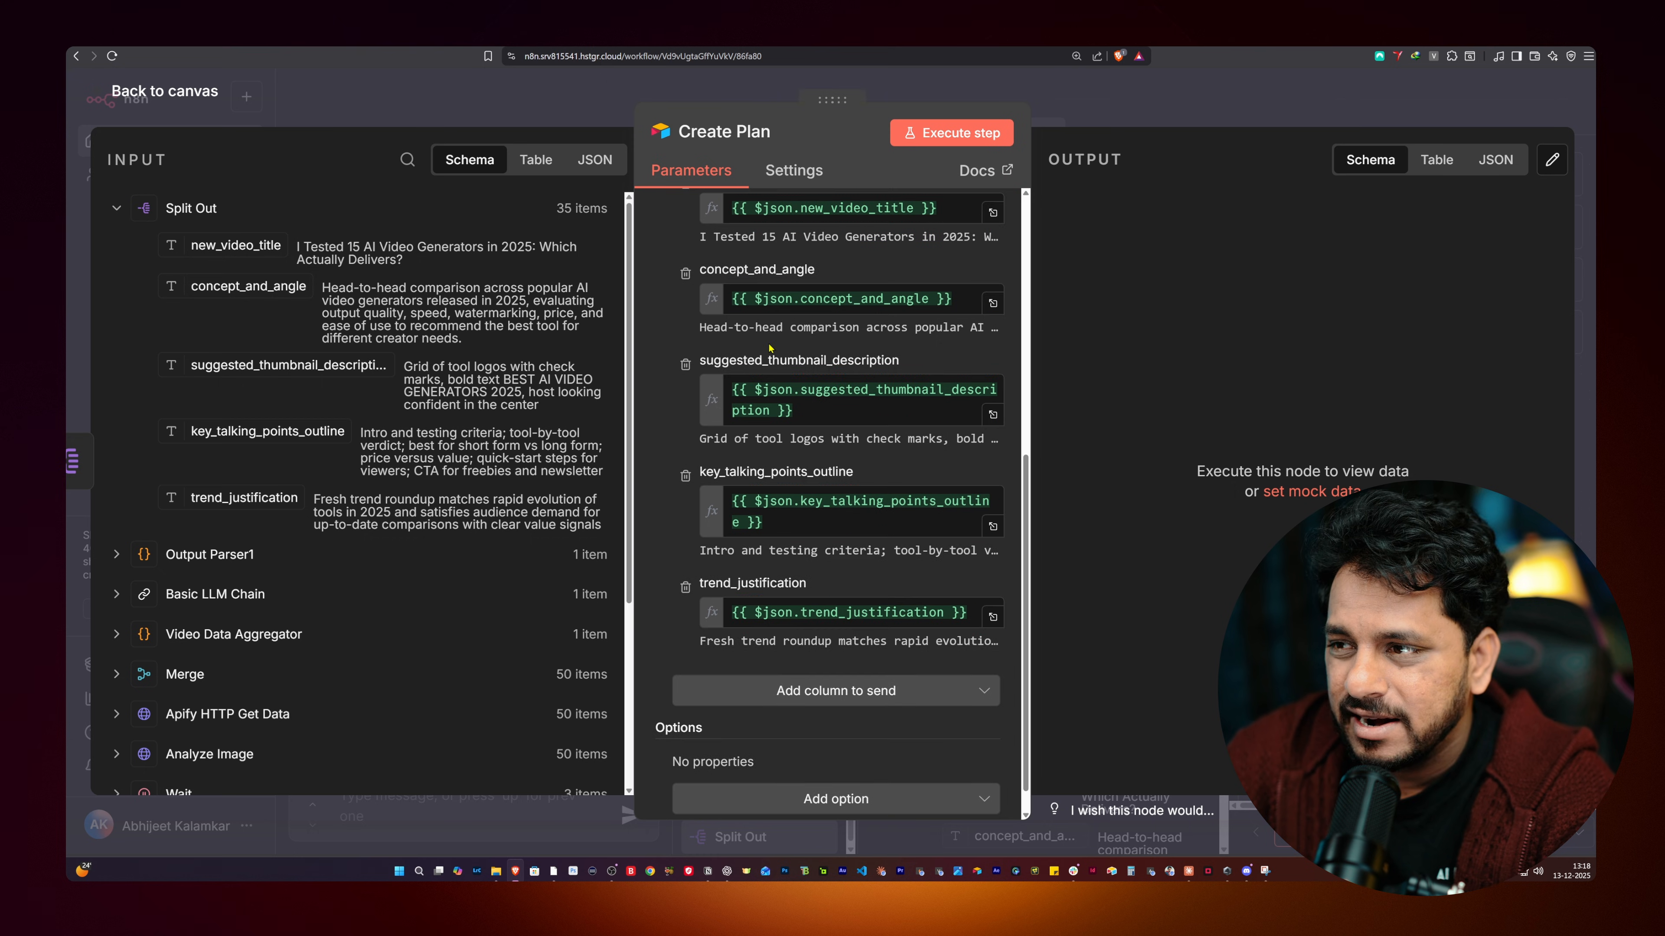
scroll(786, 328, down, 1)
scroll(772, 580, up, 6)
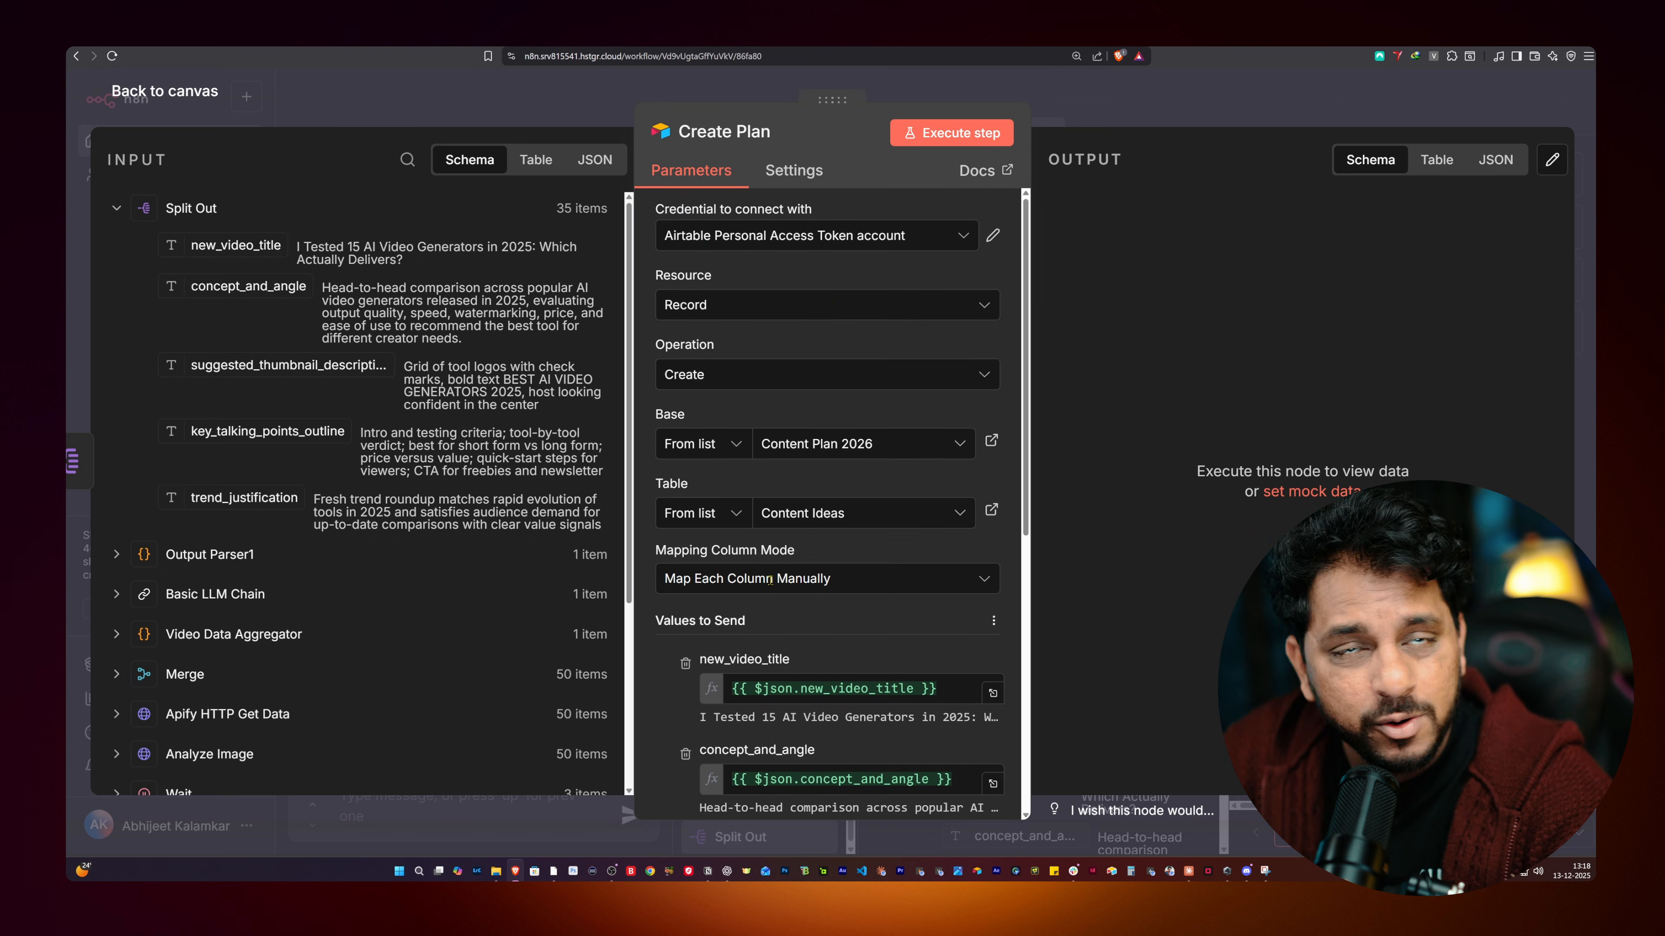
Step: Execute the Create Plan node to create the idea records in the Content Ideas table, and close the node
click(936, 139)
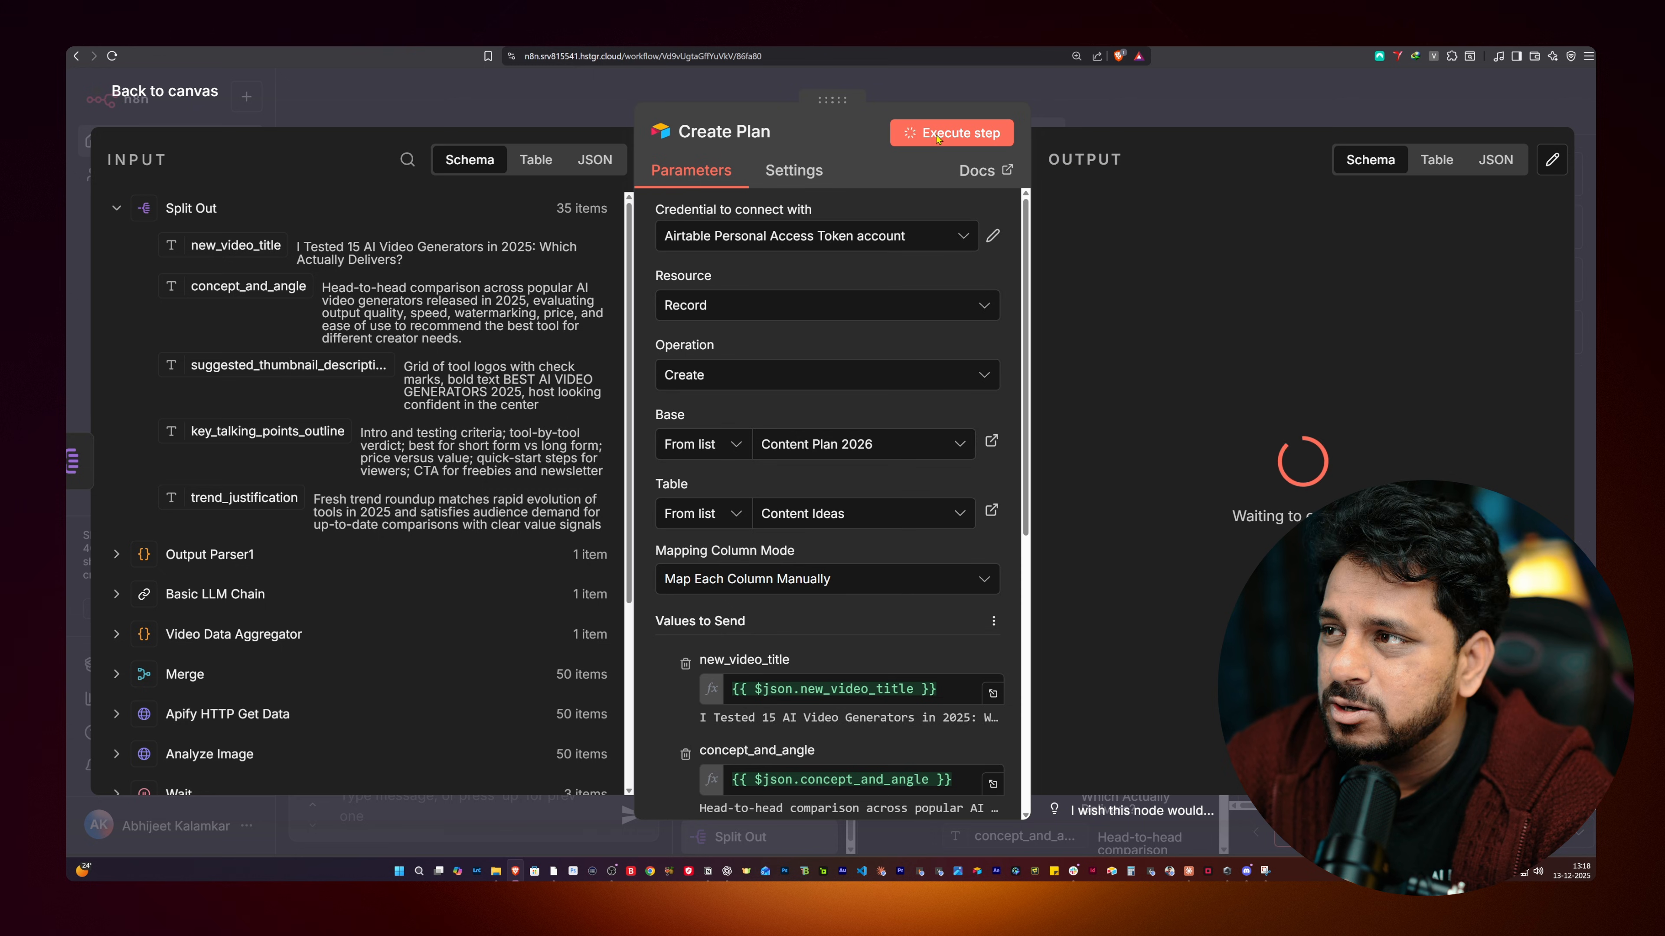
key(Escape)
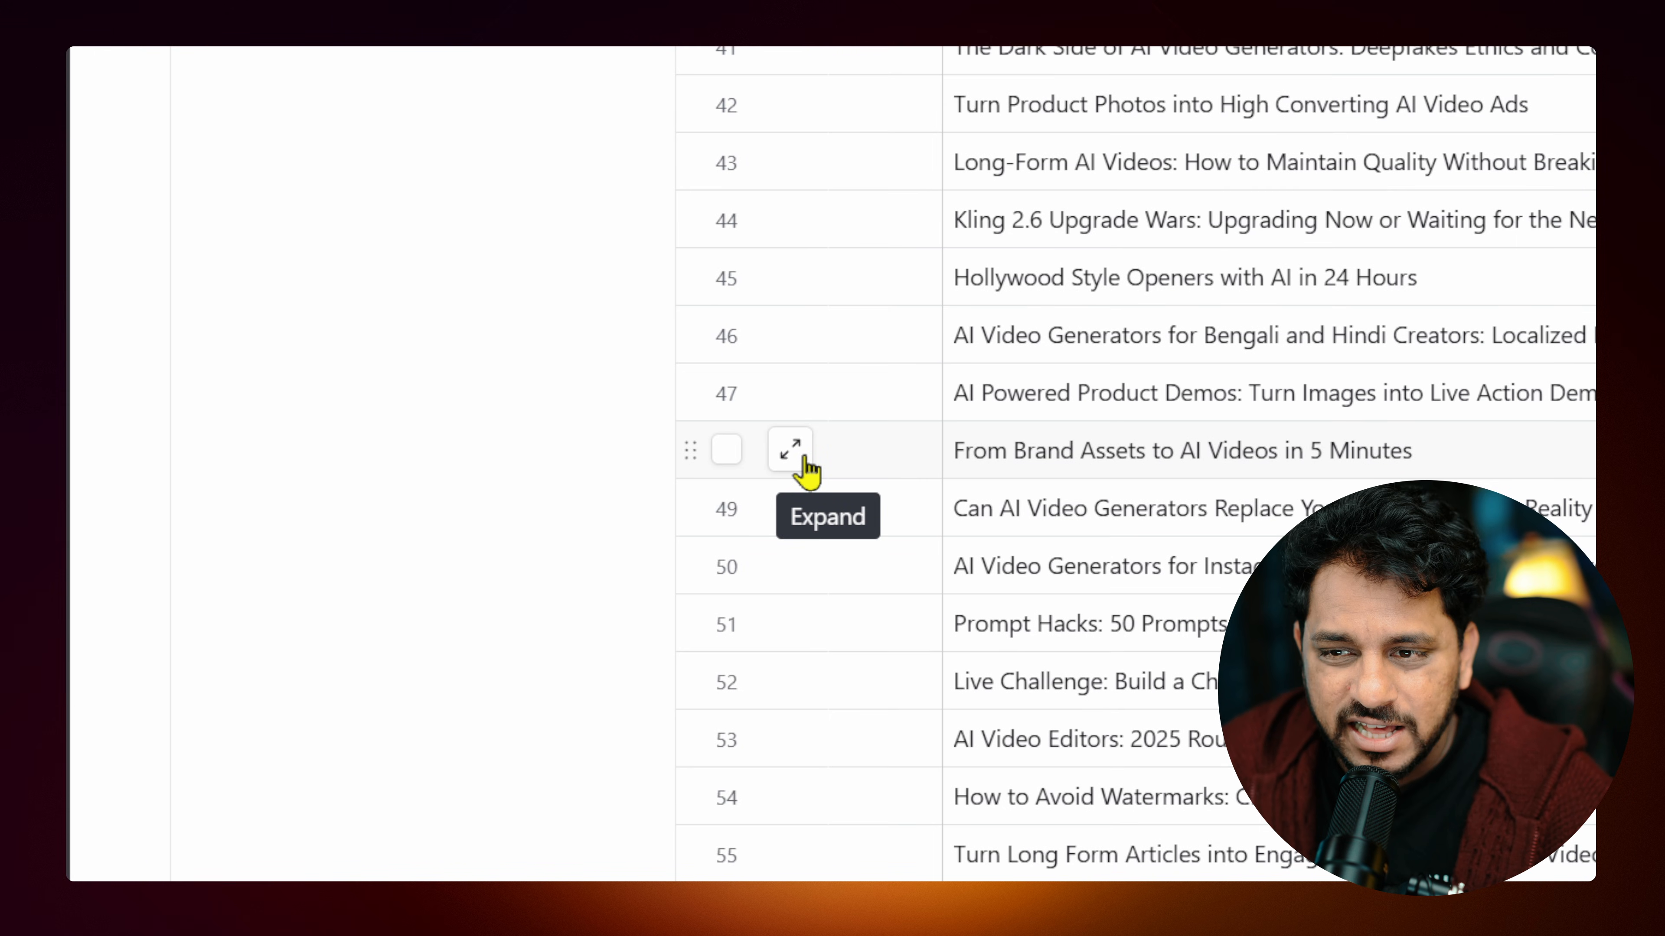
Step: In Airtable's Content Ideas table, view the full record "From Brand Assets to AI Videos in 5 Minutes", close it, and look through the idea rows
click(805, 459)
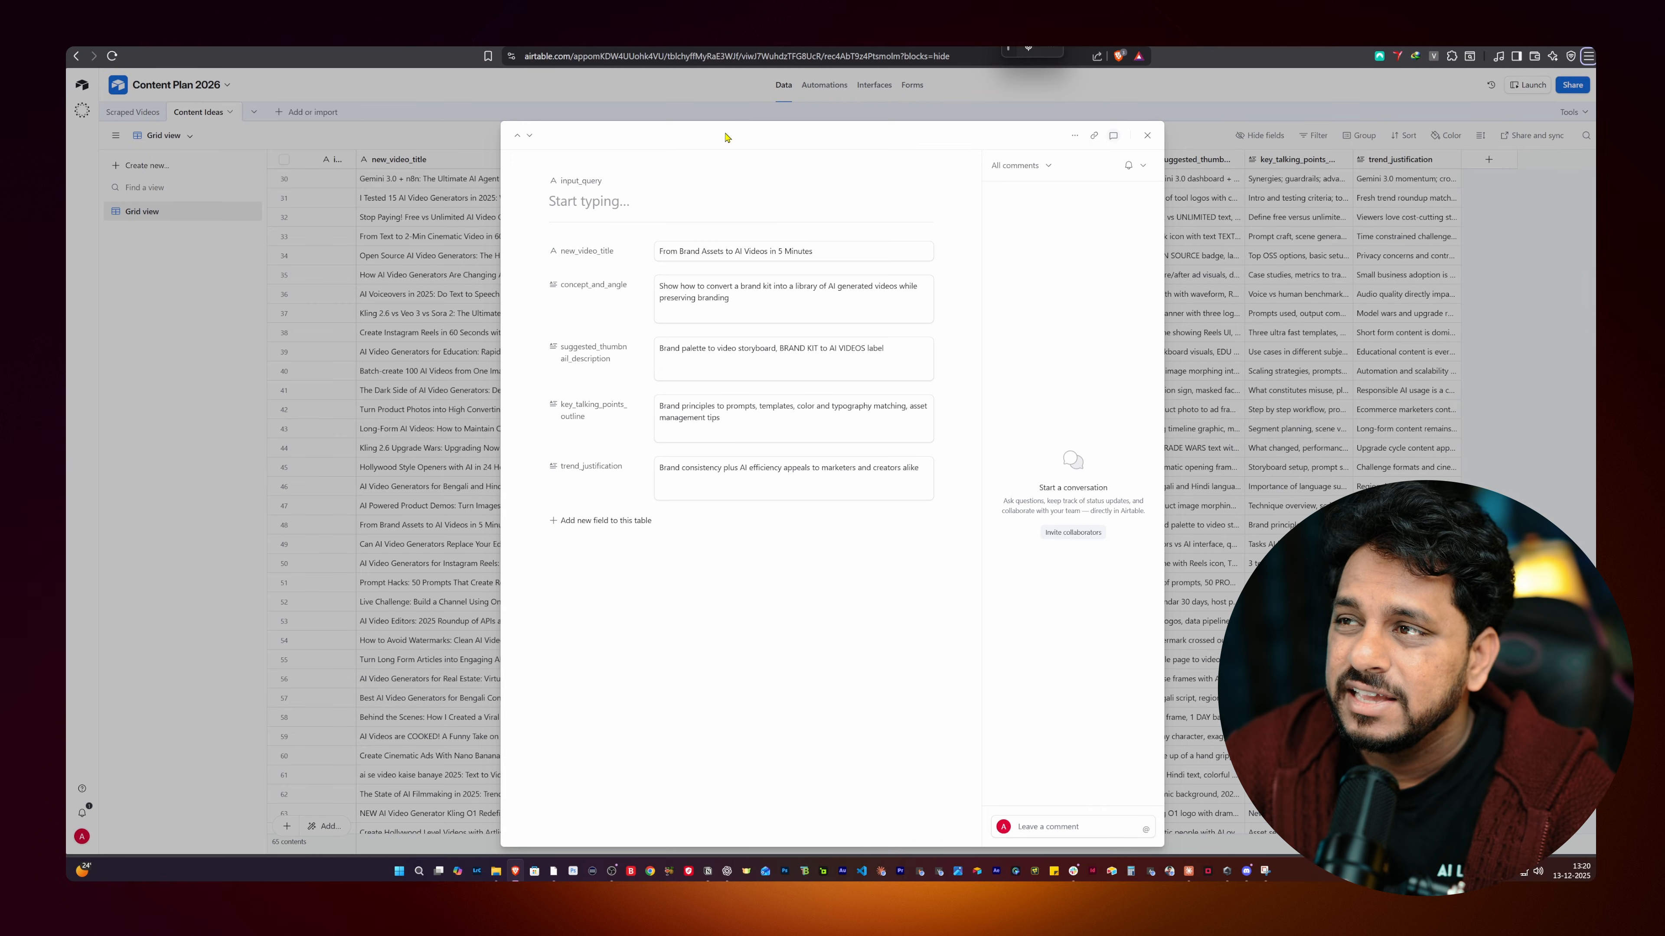
click(729, 128)
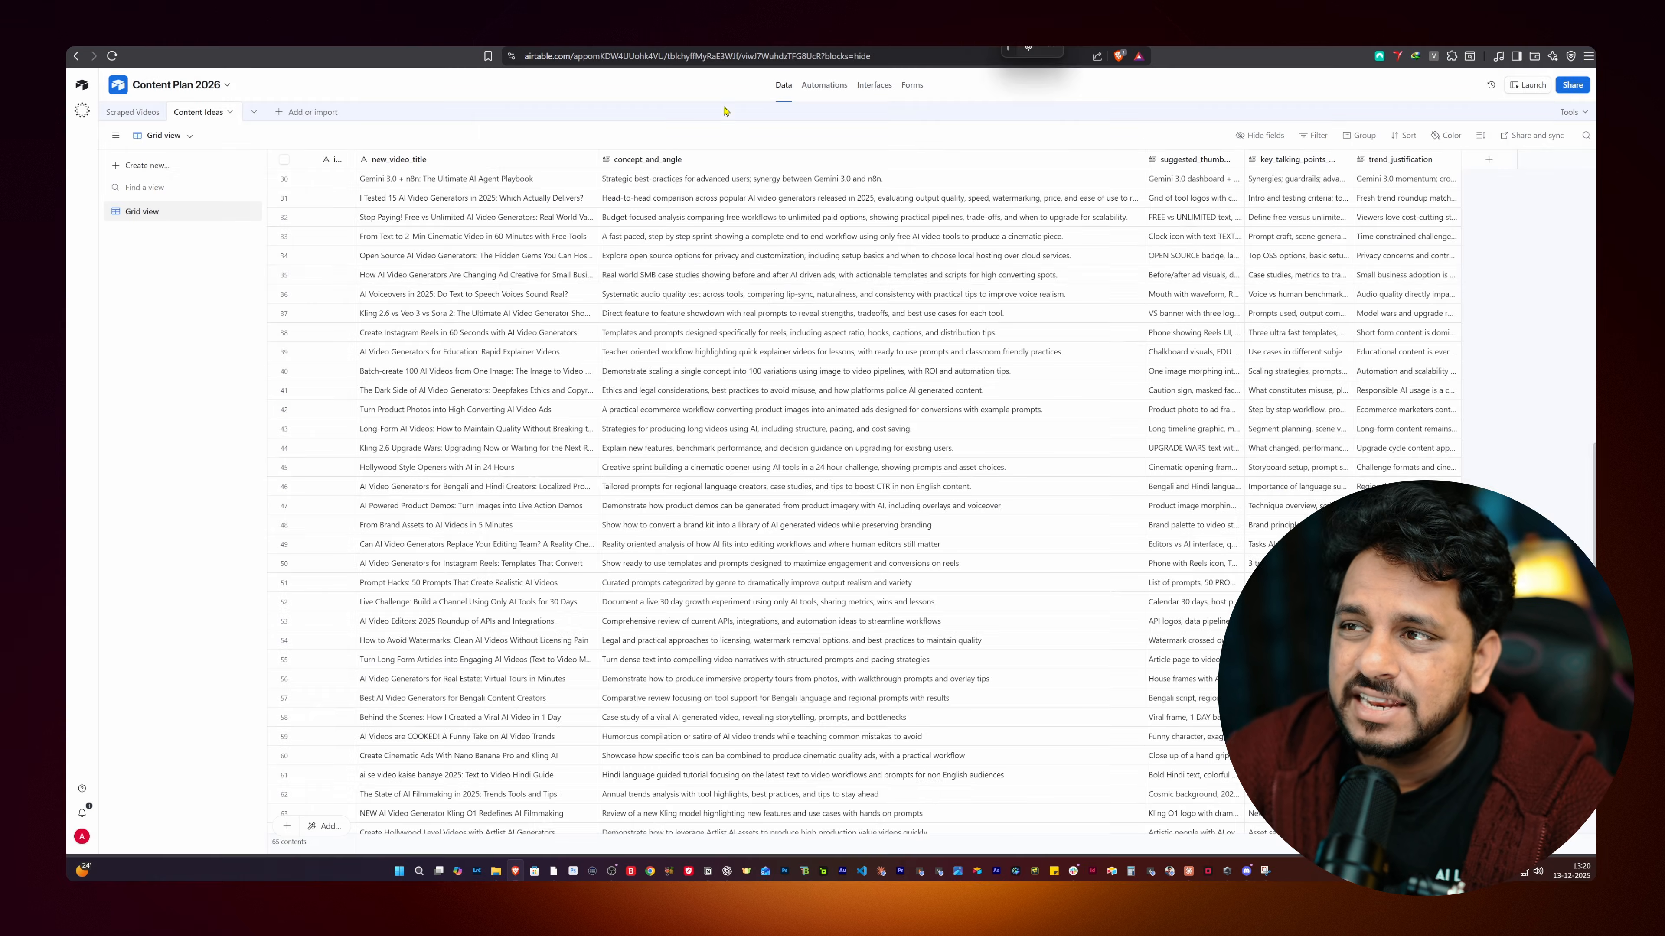
scroll(447, 298, down, 3)
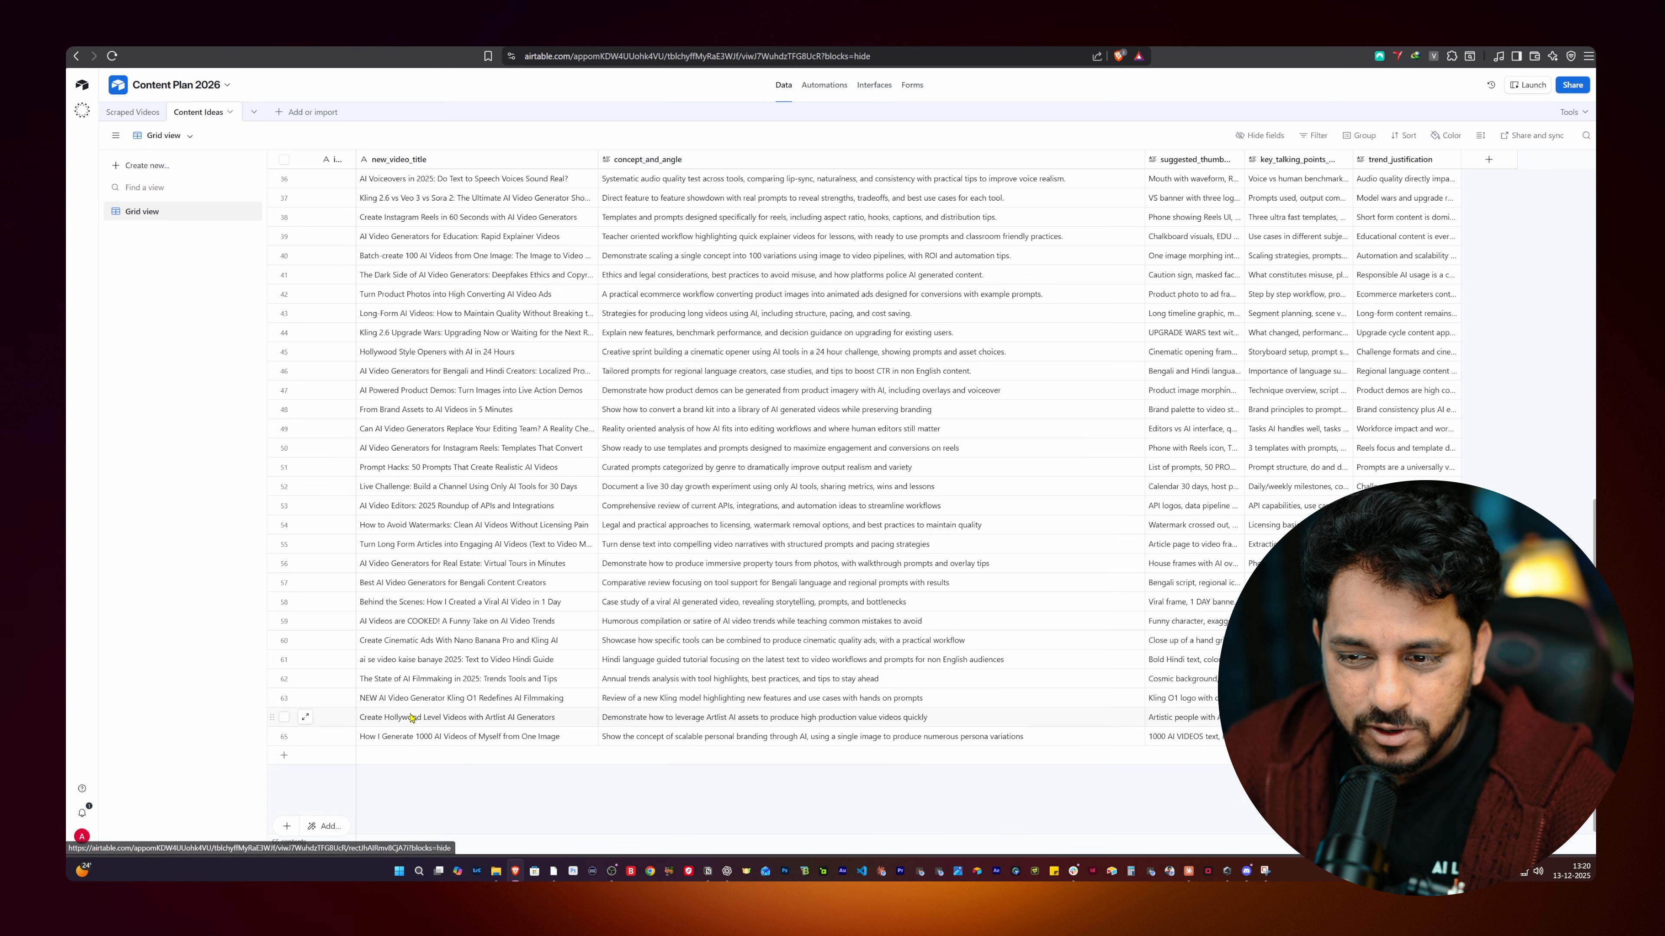
scroll(458, 419, up, 10)
scroll(465, 427, down, 10)
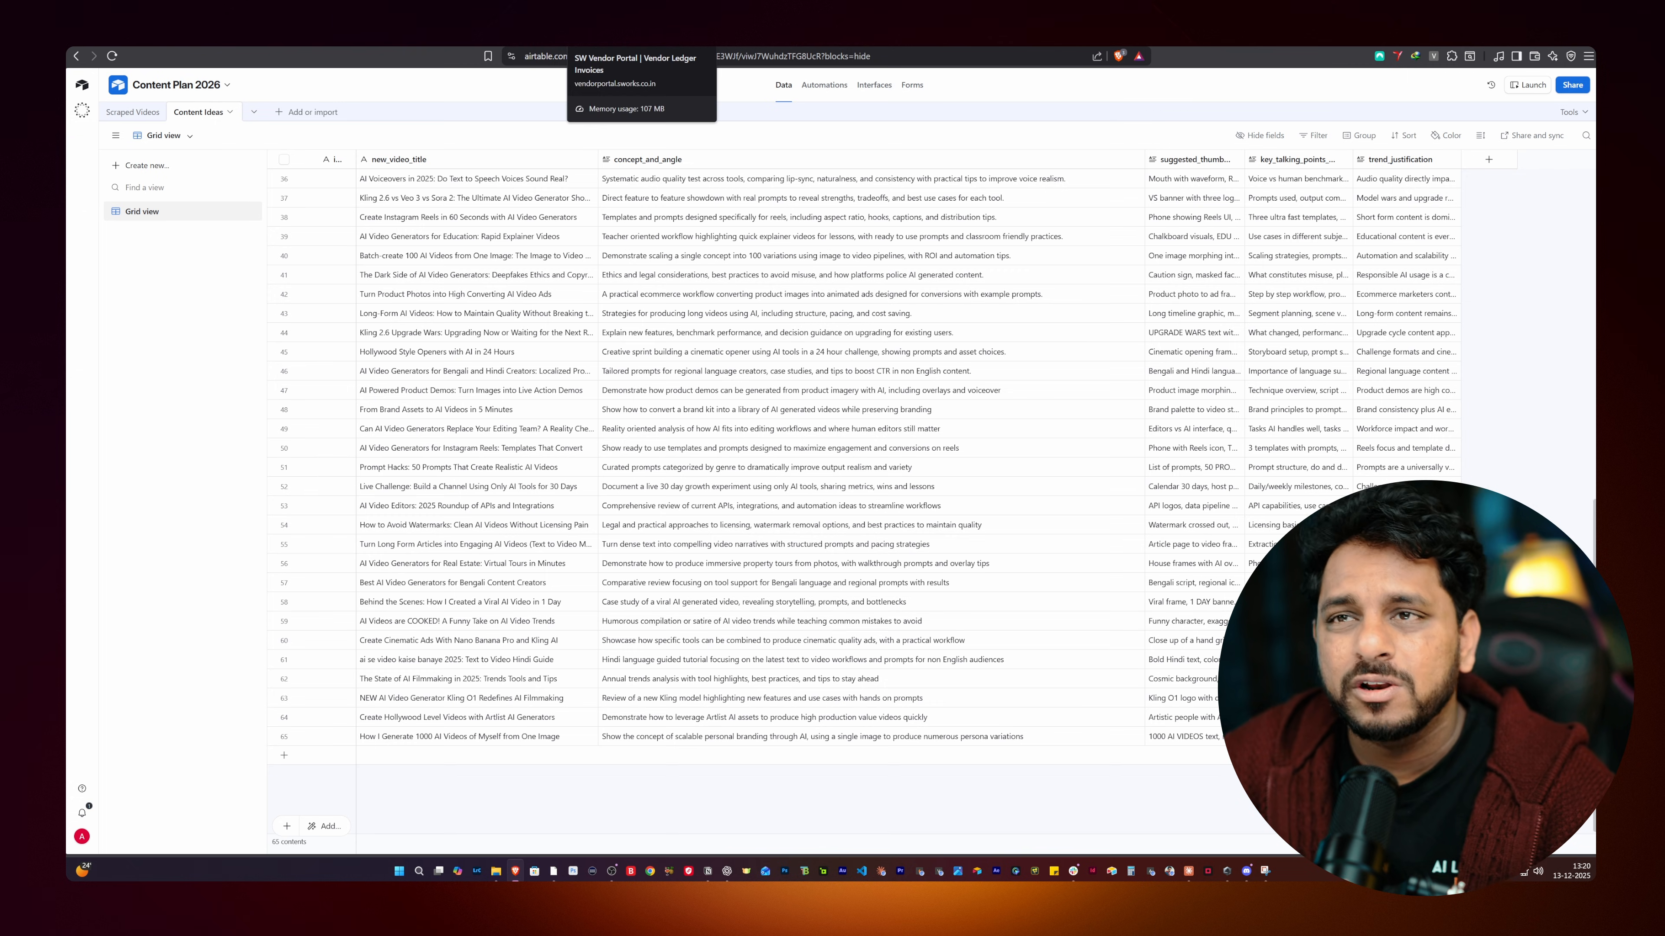
Step: Switch back to the n8n workflow and bring all its sections, from input to output, into view on the canvas
click(223, 49)
scroll(971, 306, down, 5)
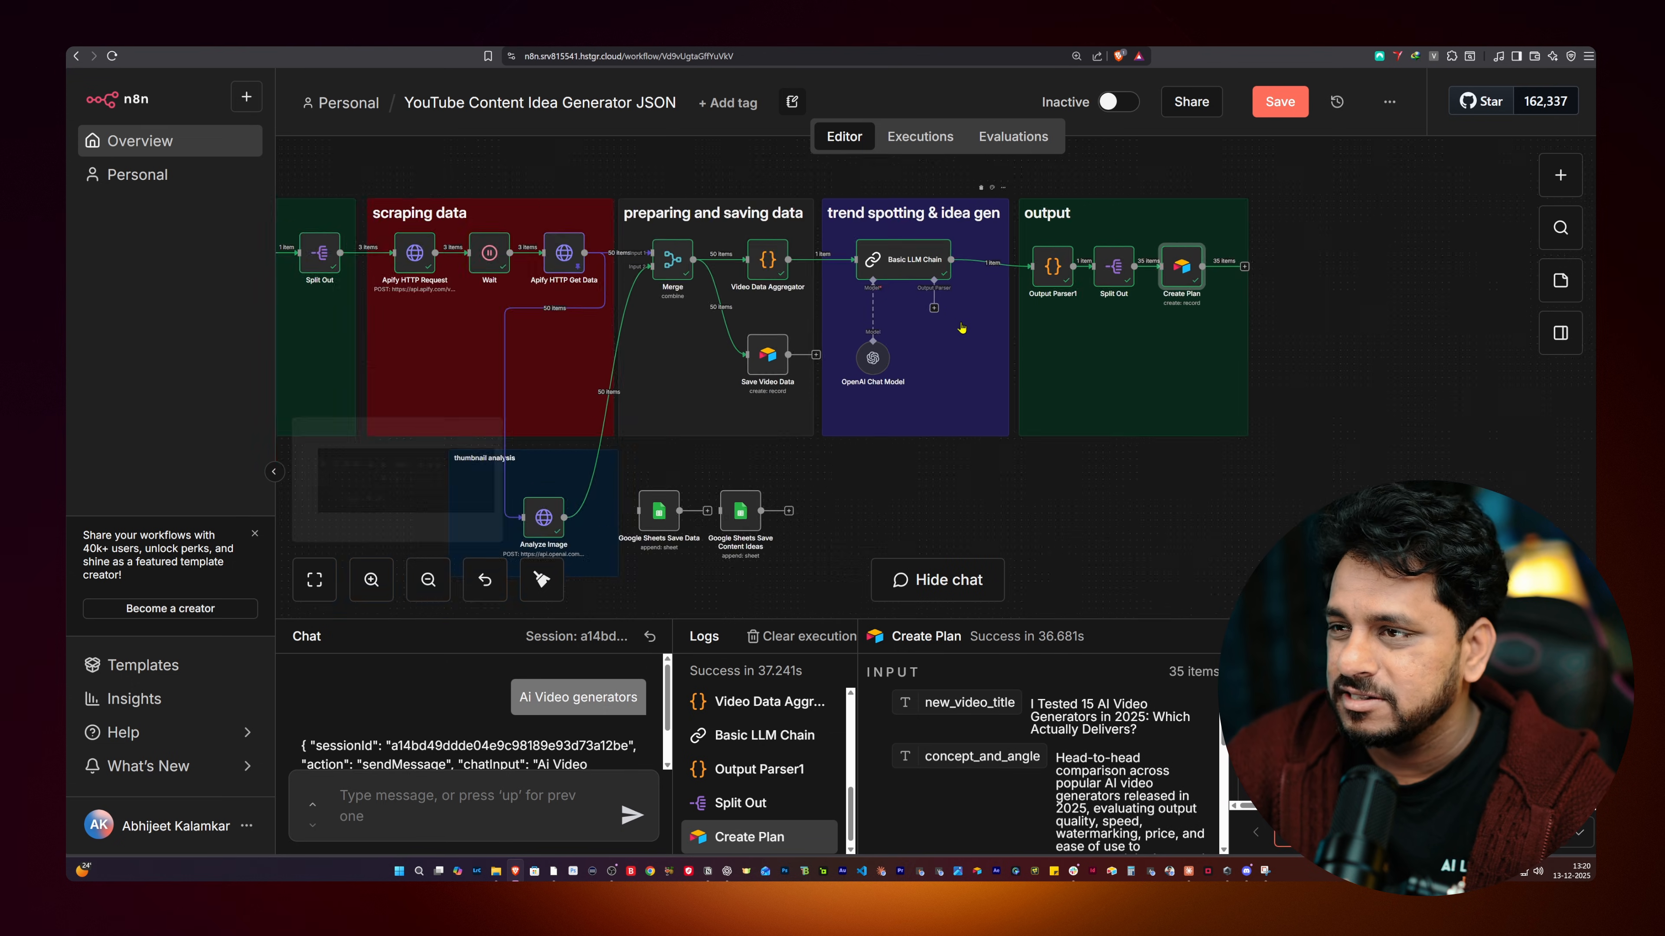
drag(837, 523, 996, 486)
scroll(1068, 410, up, 2)
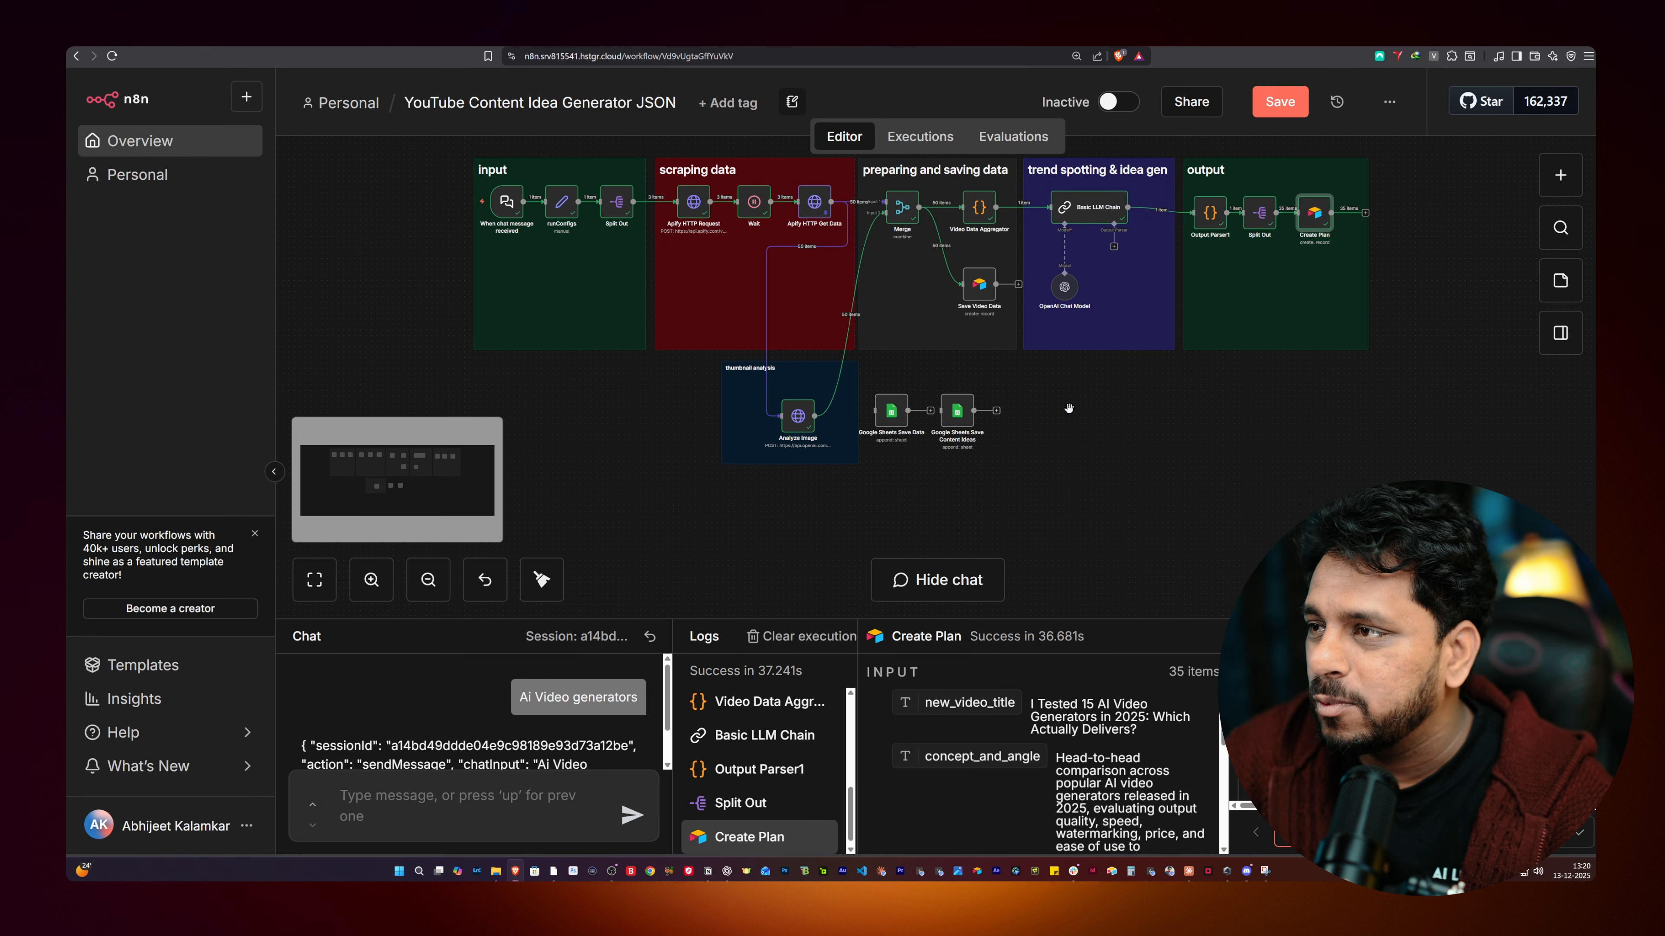
drag(1068, 411, 1055, 455)
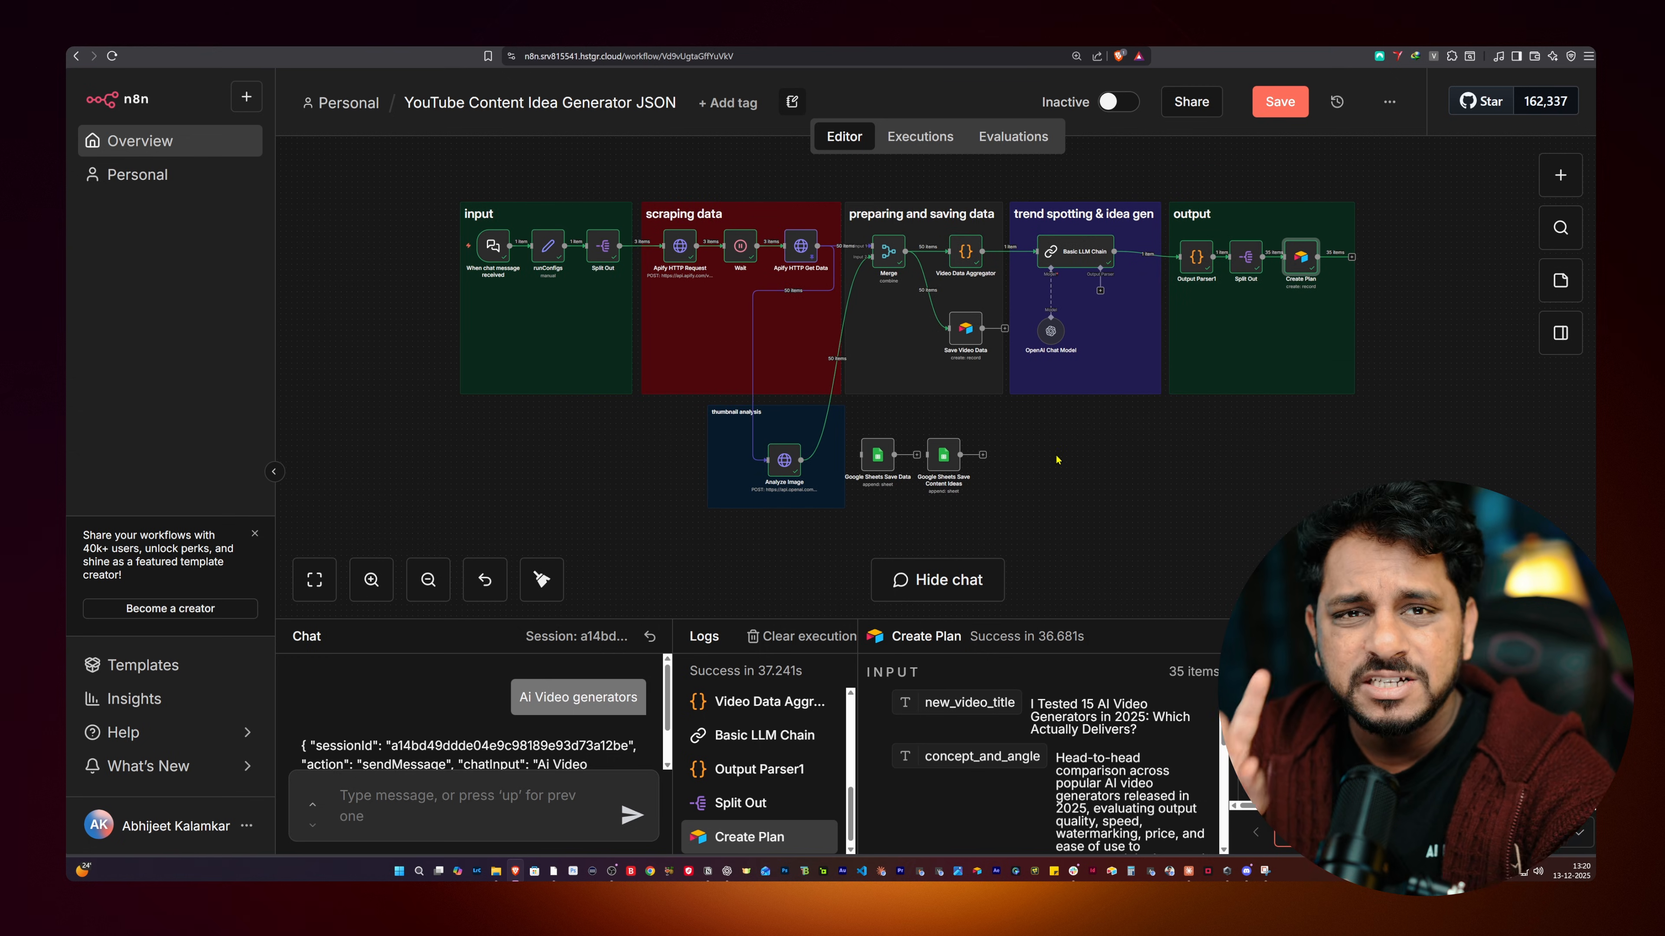